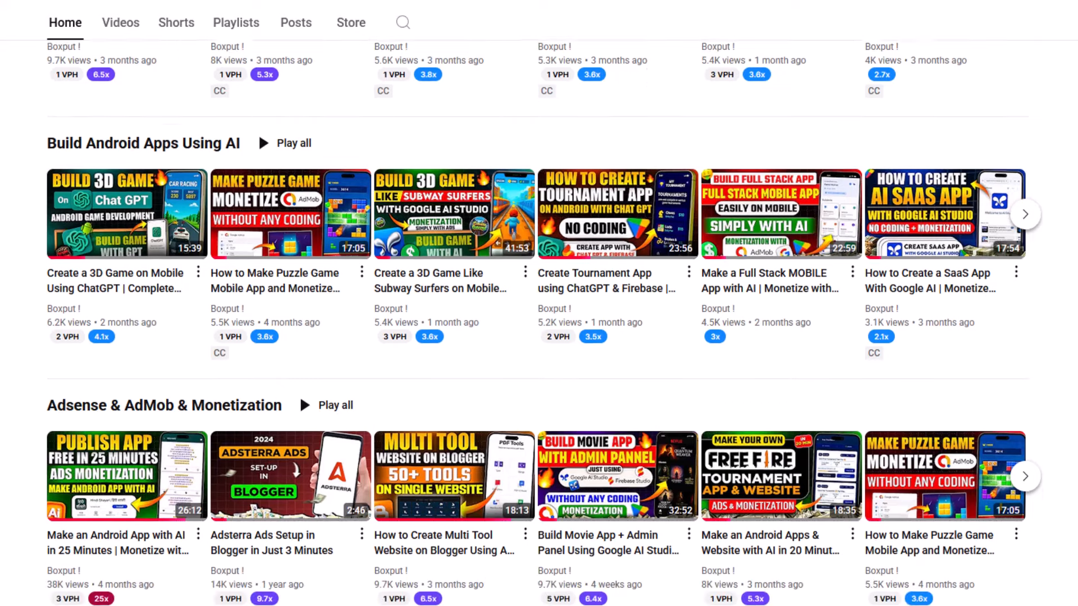
Look through the video sections on the Boxput channel's home page, including Website Traffic, New AI Tools and Google Ads.
scroll(539, 315, "down", 3)
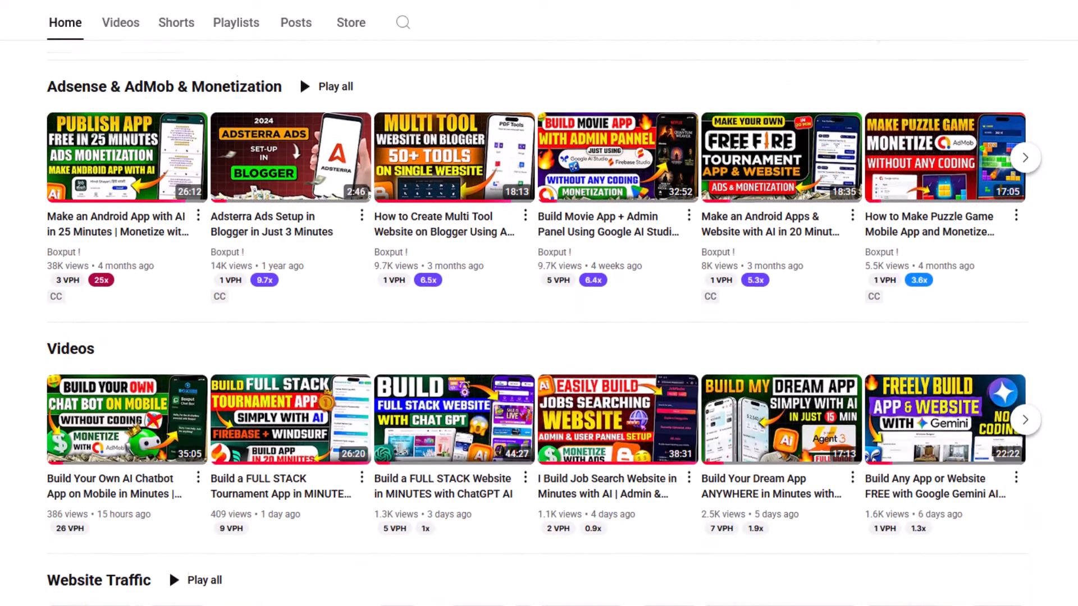
scroll(539, 314, "down", 2)
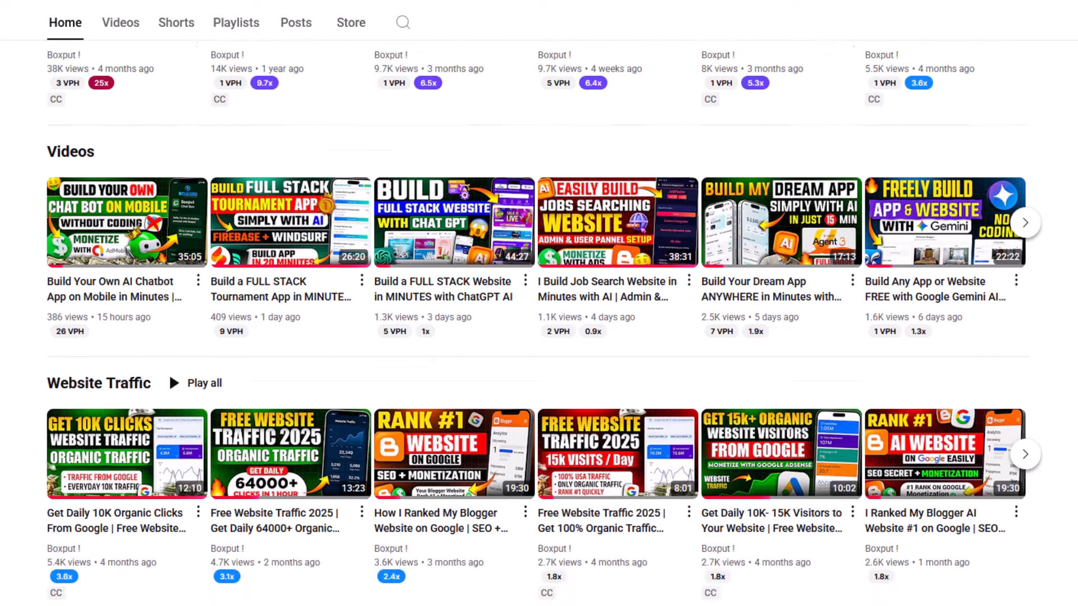
scroll(539, 314, "down", 7)
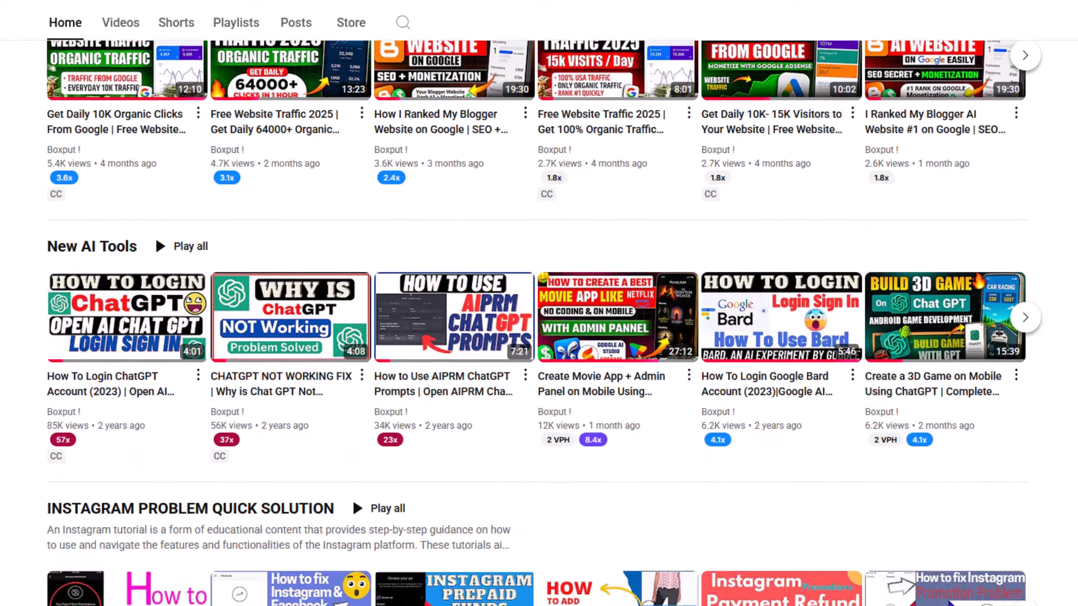
scroll(539, 314, "down", 7)
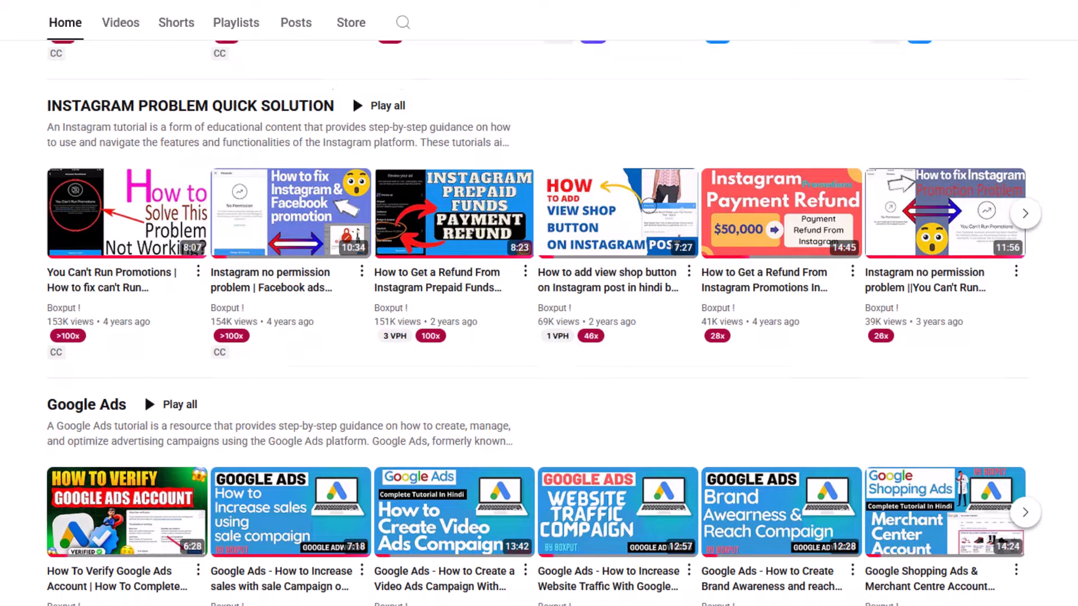
scroll(539, 314, "down", 7)
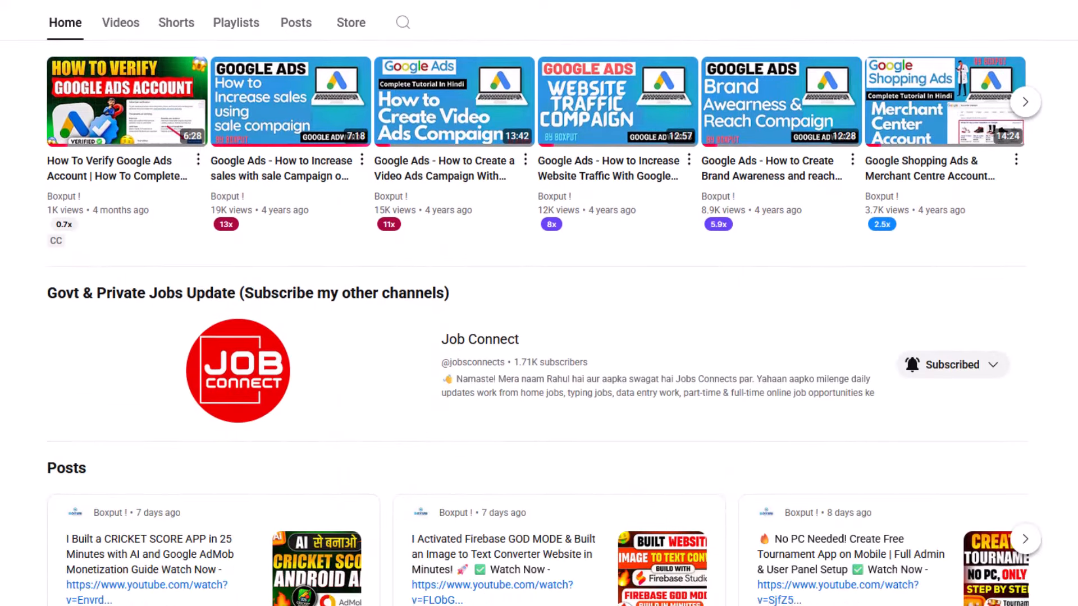
scroll(540, 315, "up", 16)
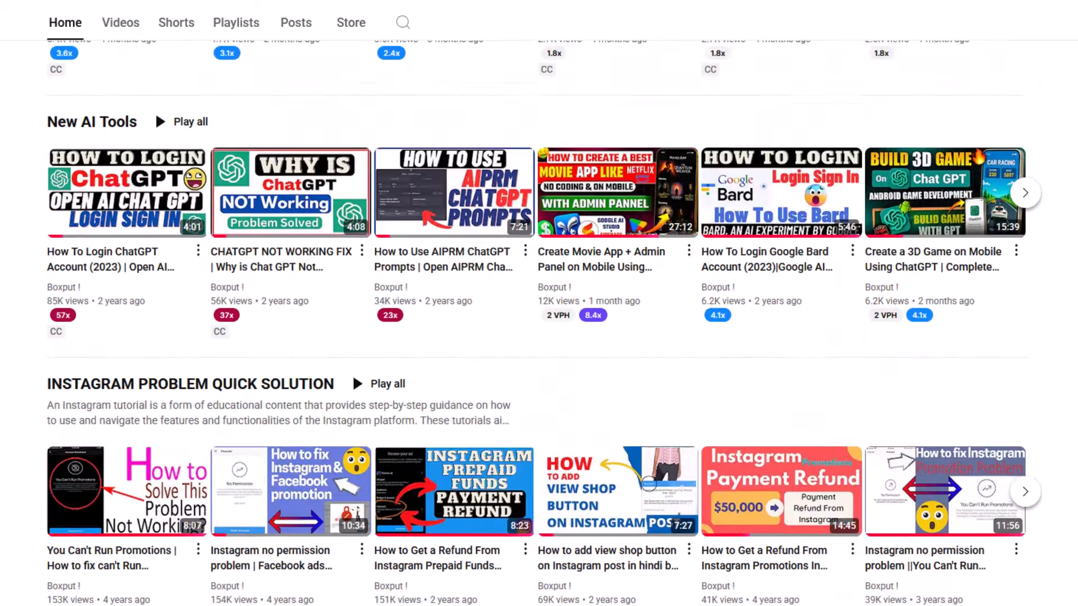
scroll(170, 477, "up", 7)
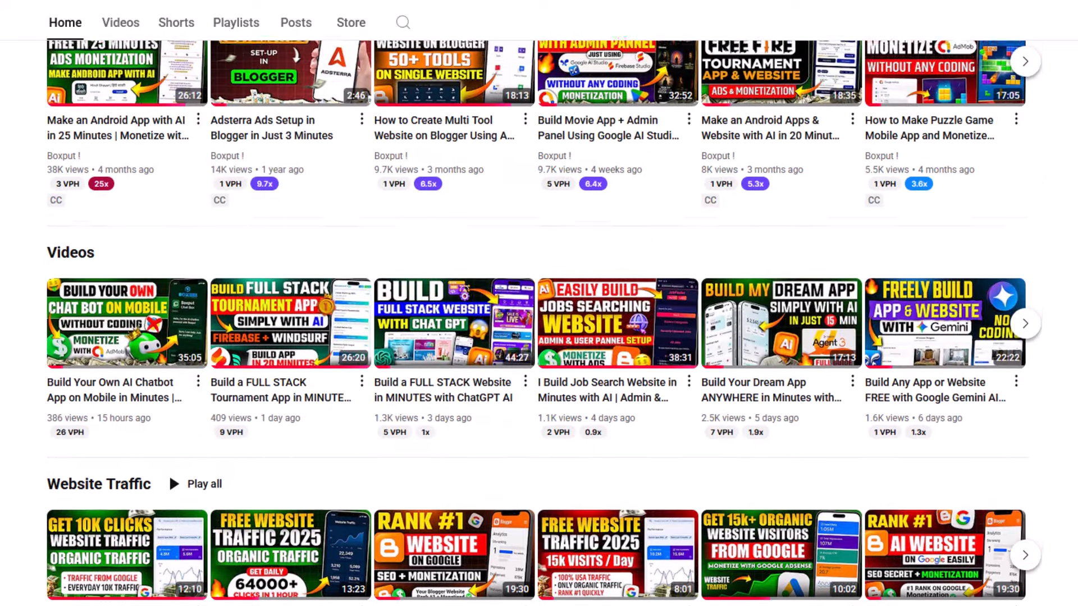
scroll(169, 477, "up", 18)
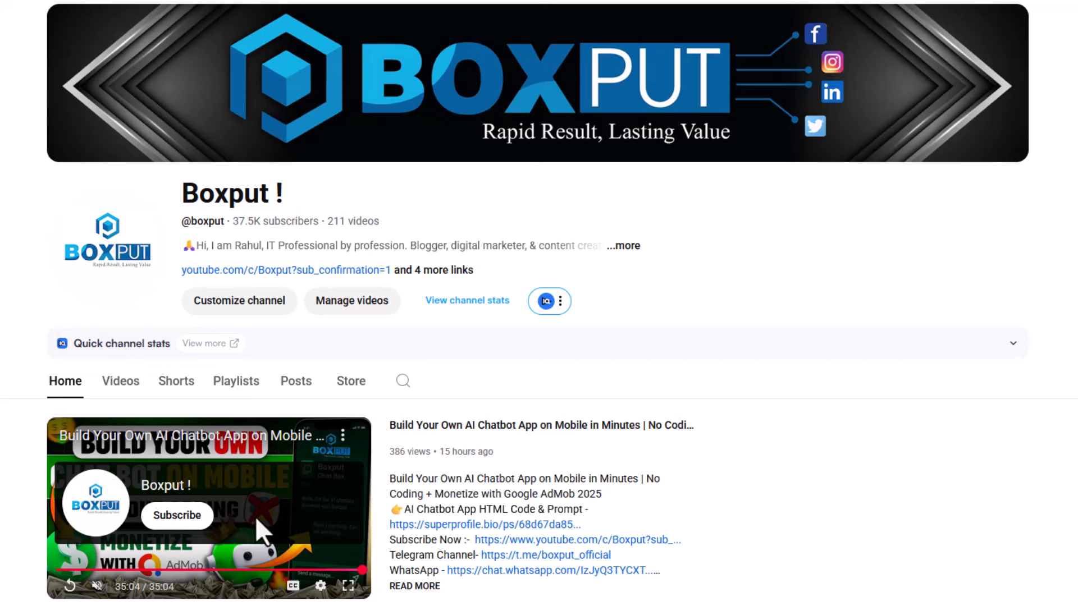
Open the Boxput channel's full description, review its Telegram, WhatsApp and Instagram links, and close it.
left_click(431, 271)
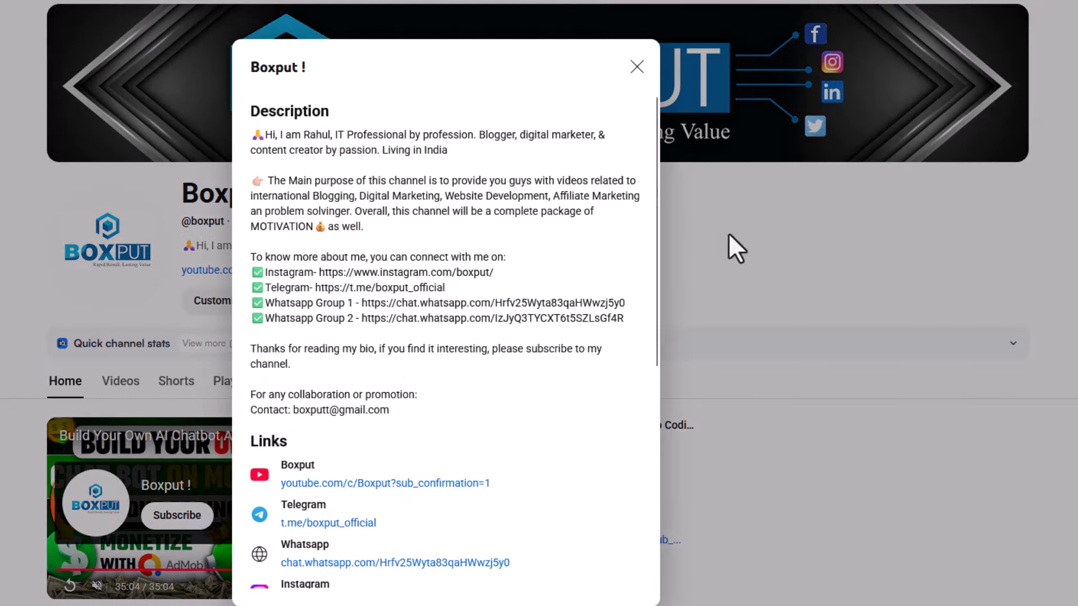
scroll(658, 259, "down", 1)
scroll(657, 297, "down", 2)
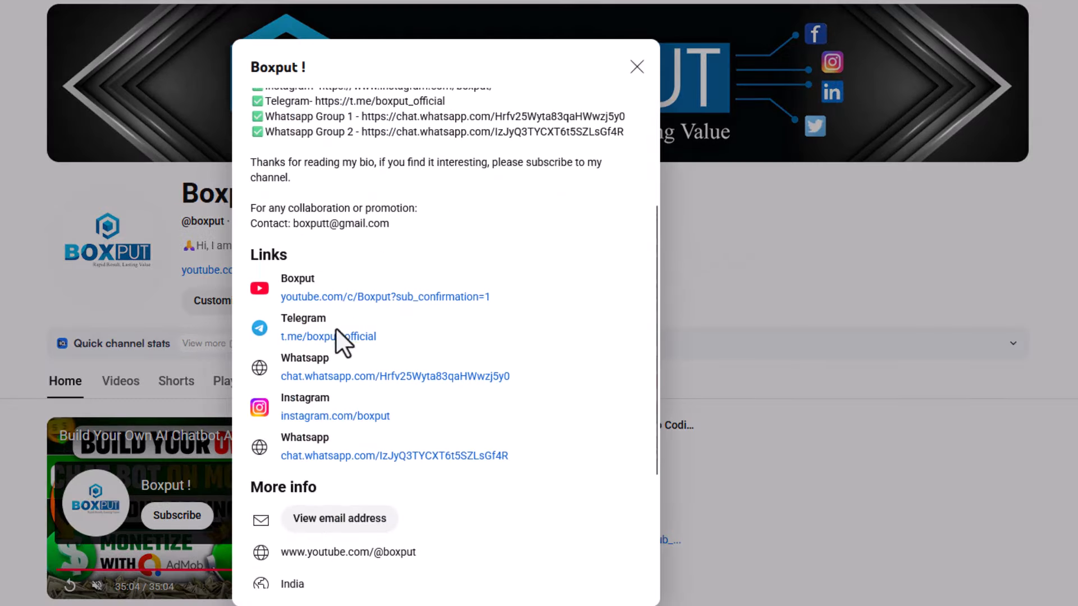
left_click(638, 66)
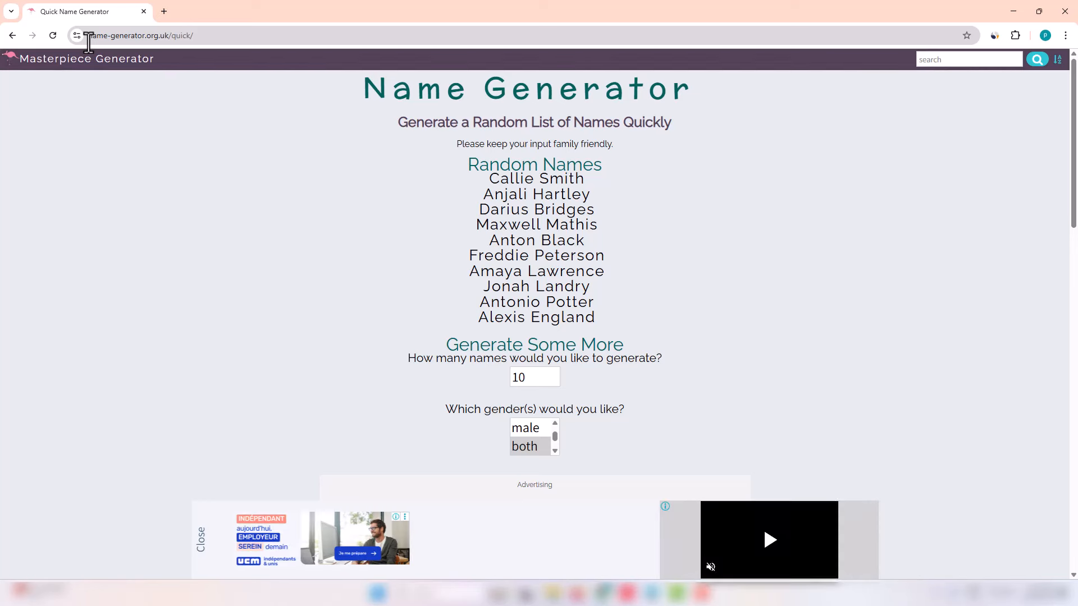
Review the Quick Name Generator page's address, heading and random names, and reload the page for a fresh list.
left_click_drag(87, 36, 196, 42)
left_click(137, 79)
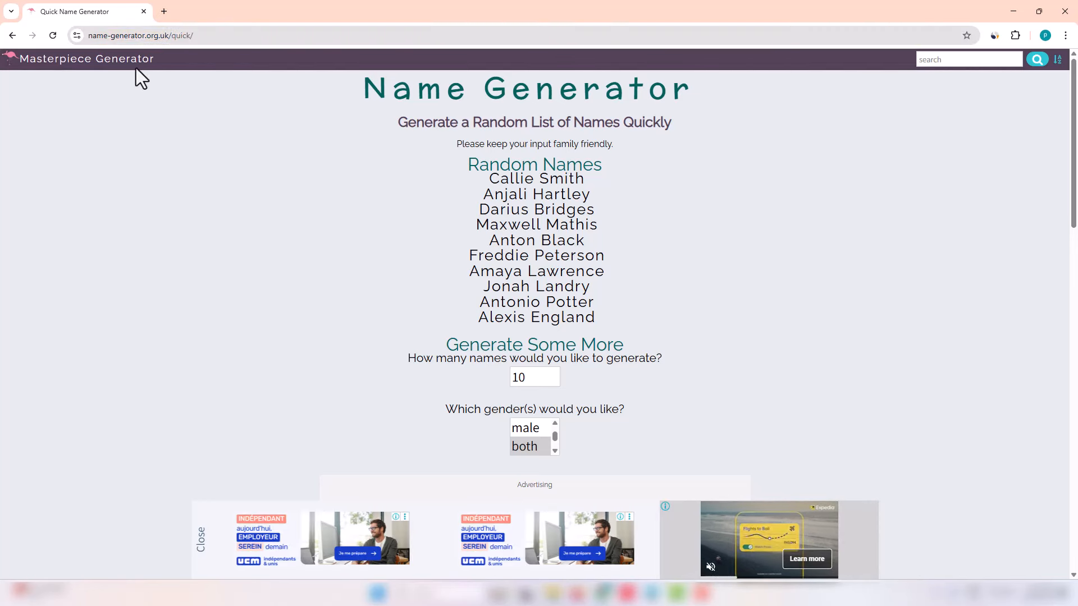
left_click_drag(104, 57, 99, 66)
left_click(397, 254)
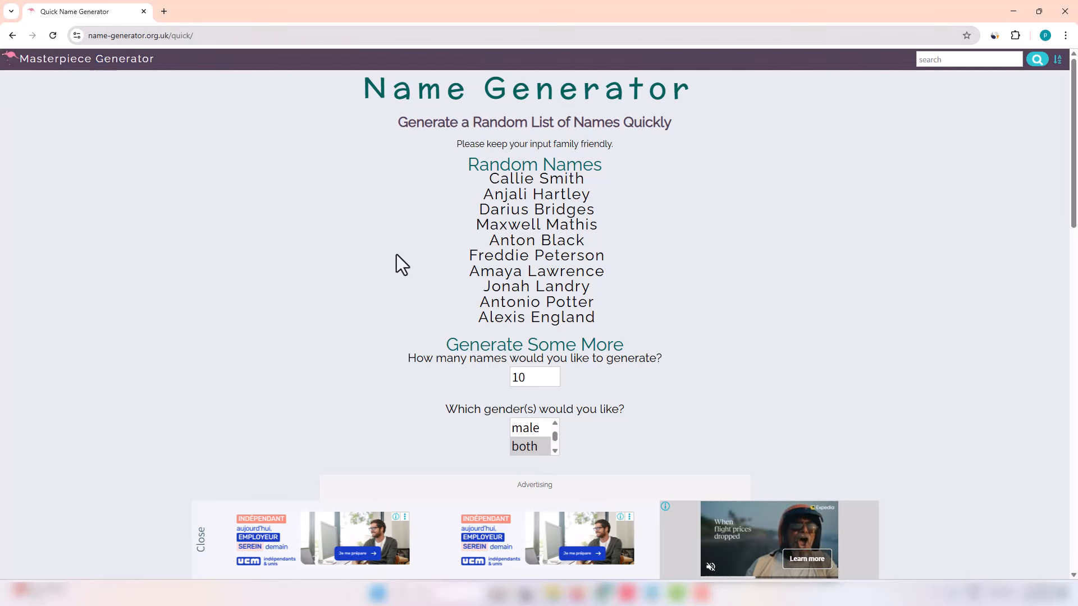
left_click_drag(1075, 177, 1076, 52)
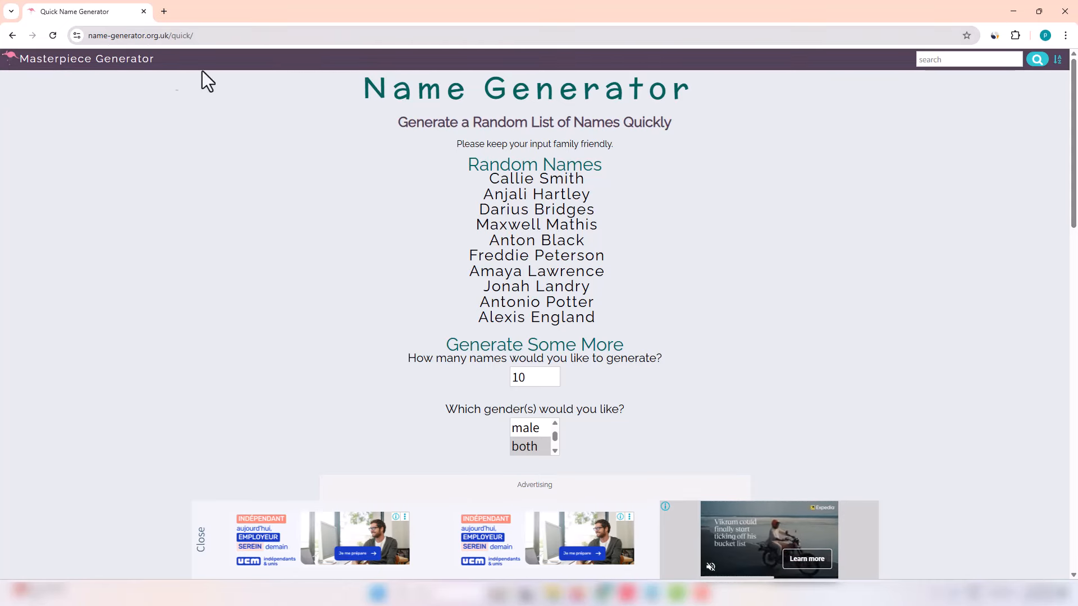
left_click_drag(361, 92, 728, 81)
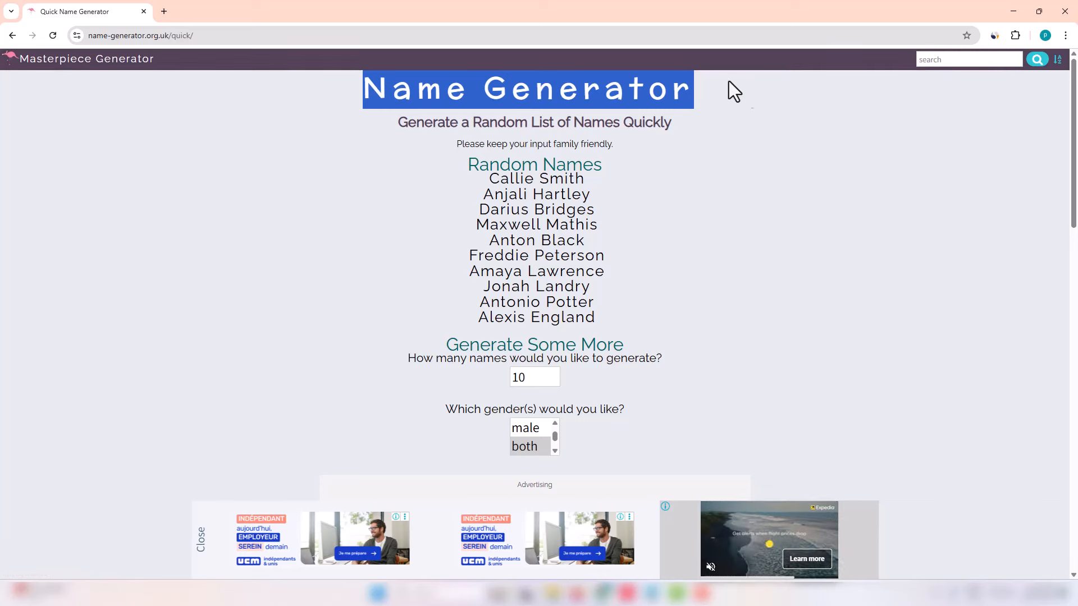
left_click(52, 35)
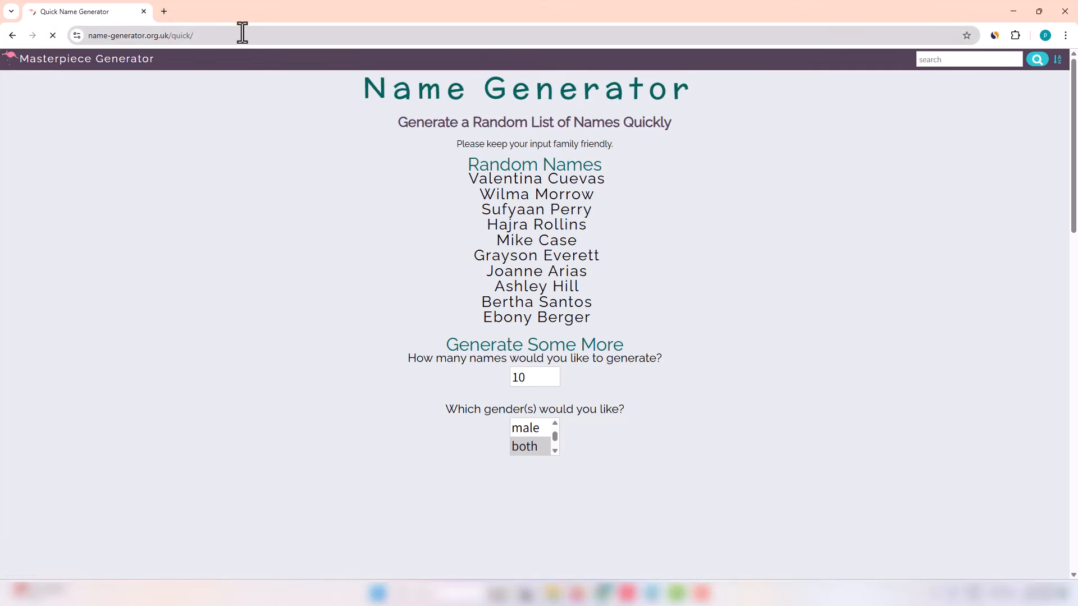
Shorten the page address to name-generator.org.uk and open the site's home page of name generators.
left_click(240, 36)
left_click(239, 39)
key("BackSpace")
key("BackSpace")
key("BackSpace")
key("BackSpace")
key("BackSpace")
key("BackSpace")
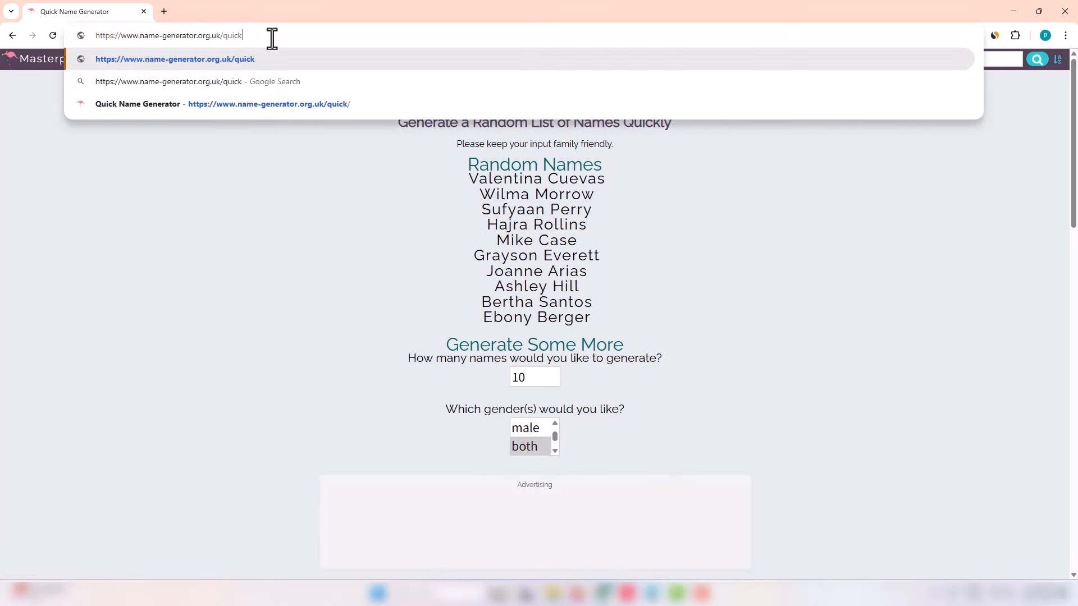
key("Return")
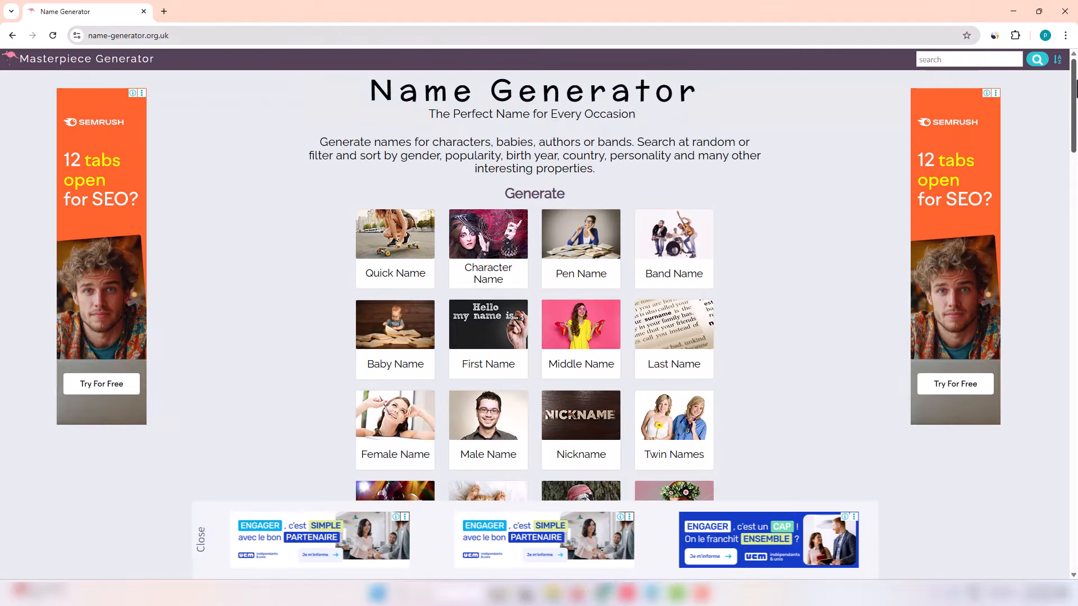
mouse_move(1076, 95)
left_mouse_down()
mouse_move(1077, 205)
mouse_move(1075, 84)
left_mouse_up()
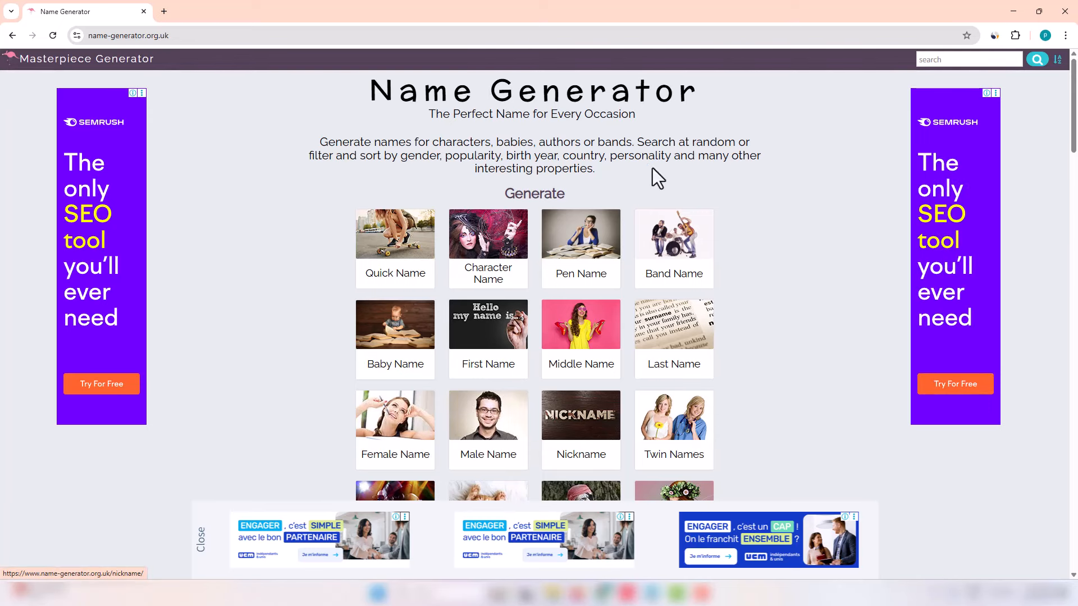
Open the Similarweb overview for this site and examine its monthly visits, bounce rate, pages per visit and average visit duration.
left_click(994, 36)
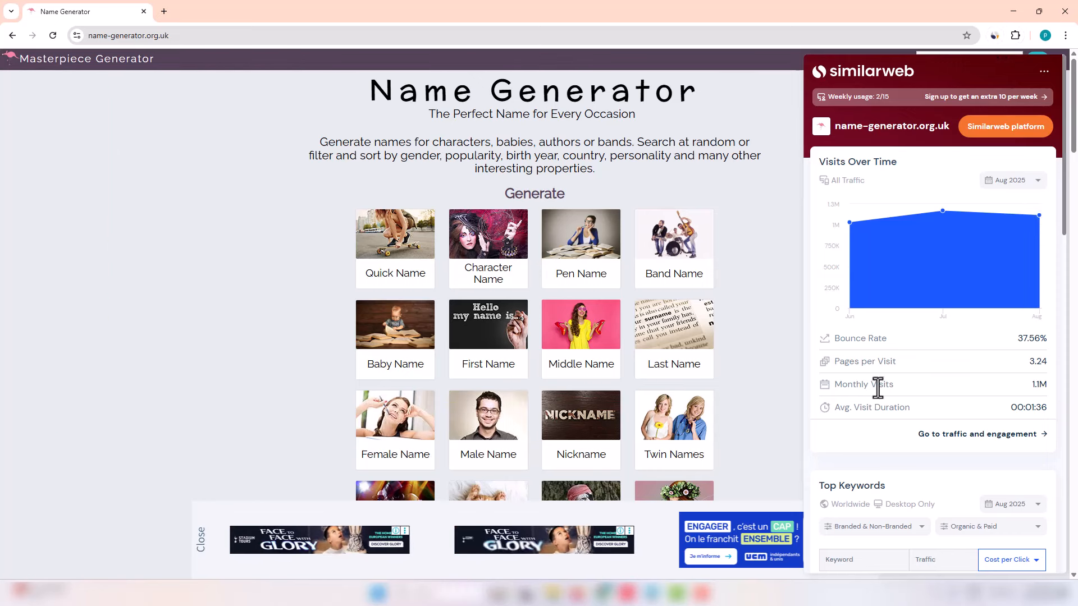
left_click_drag(842, 385, 920, 381)
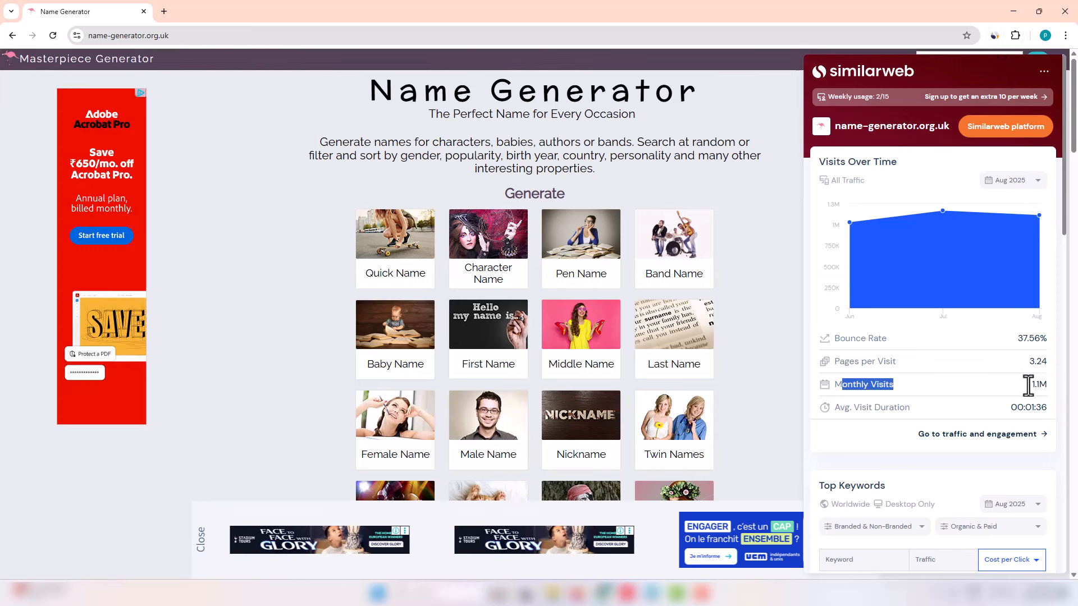
left_click_drag(1031, 384, 1048, 386)
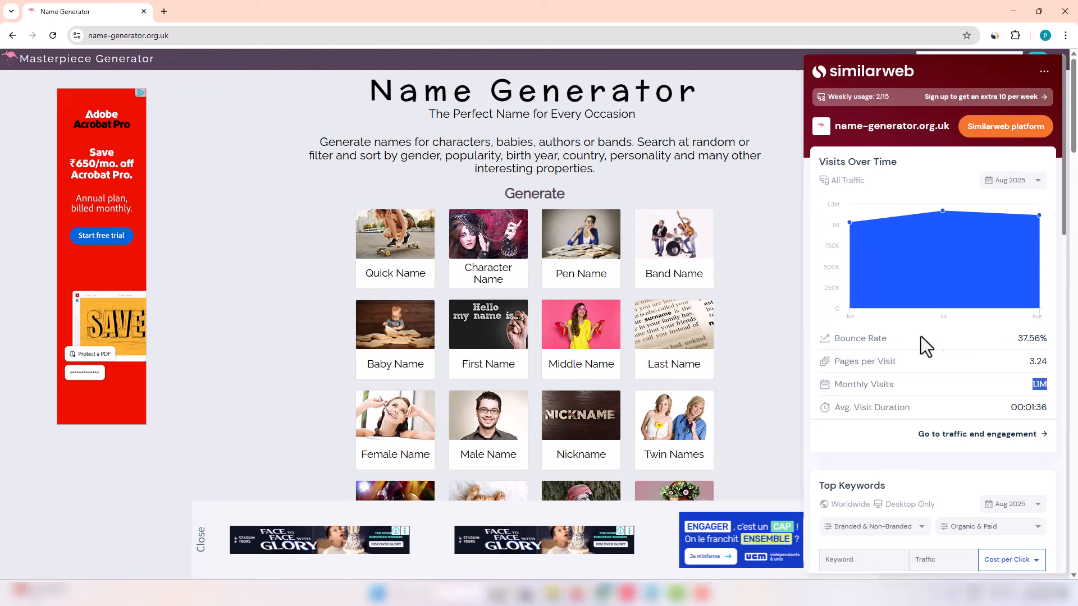
left_click_drag(850, 338, 1072, 343)
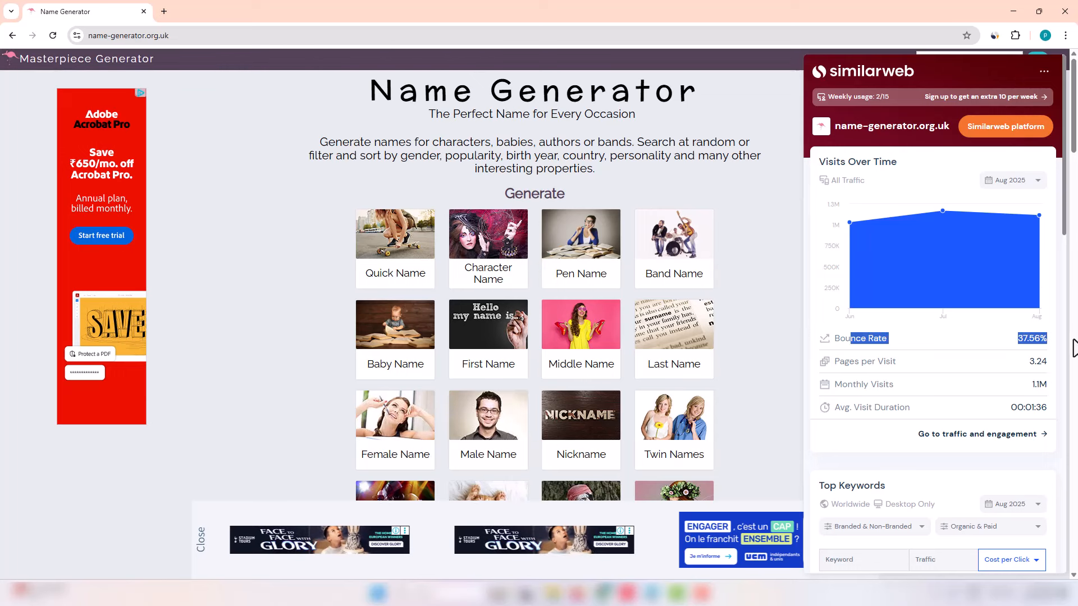
left_click_drag(839, 361, 891, 362)
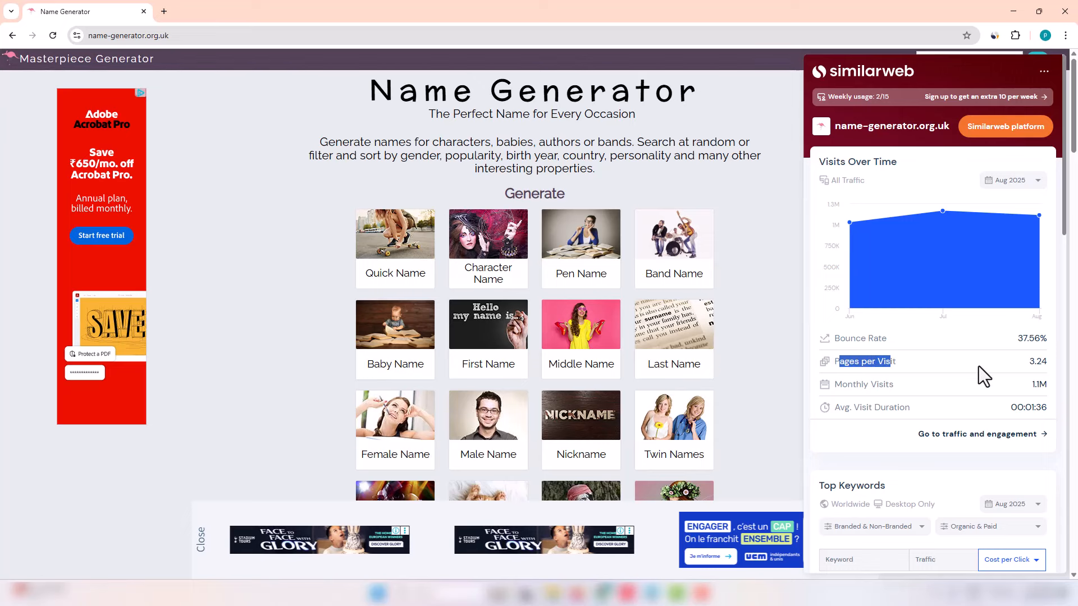
left_click_drag(845, 407, 1061, 410)
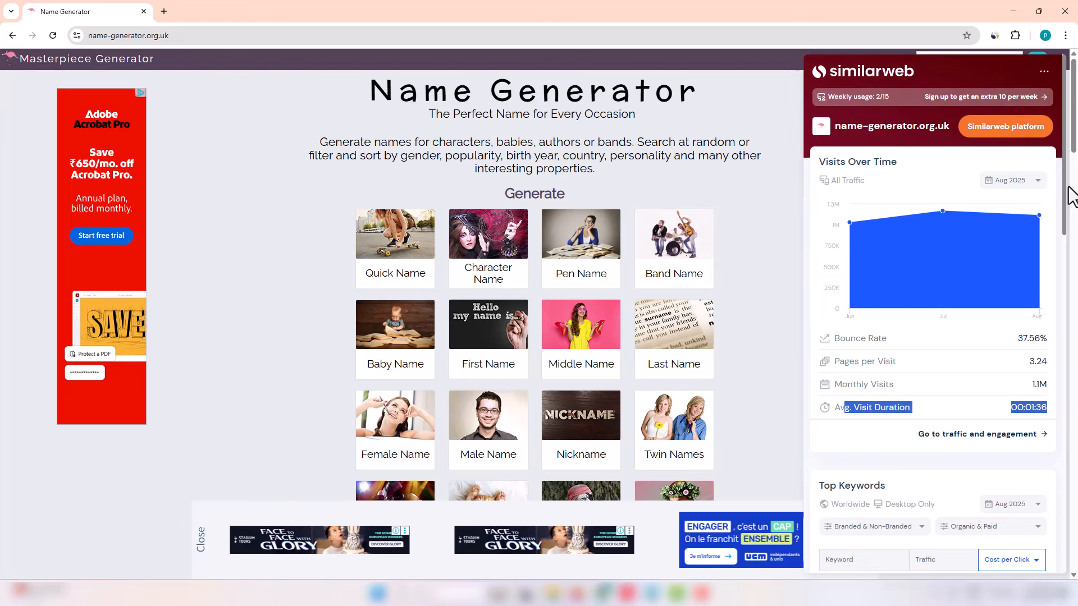
Examine the site's top keywords in Similarweb with their traffic and cost per click.
scroll(1068, 225, "down", 2)
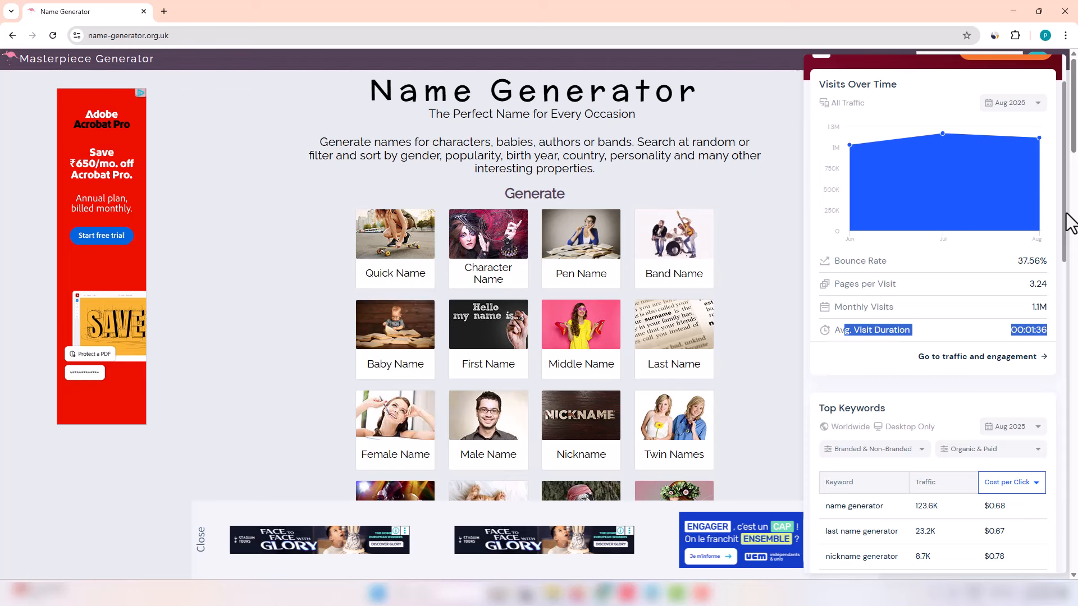
scroll(1069, 224, "down", 1)
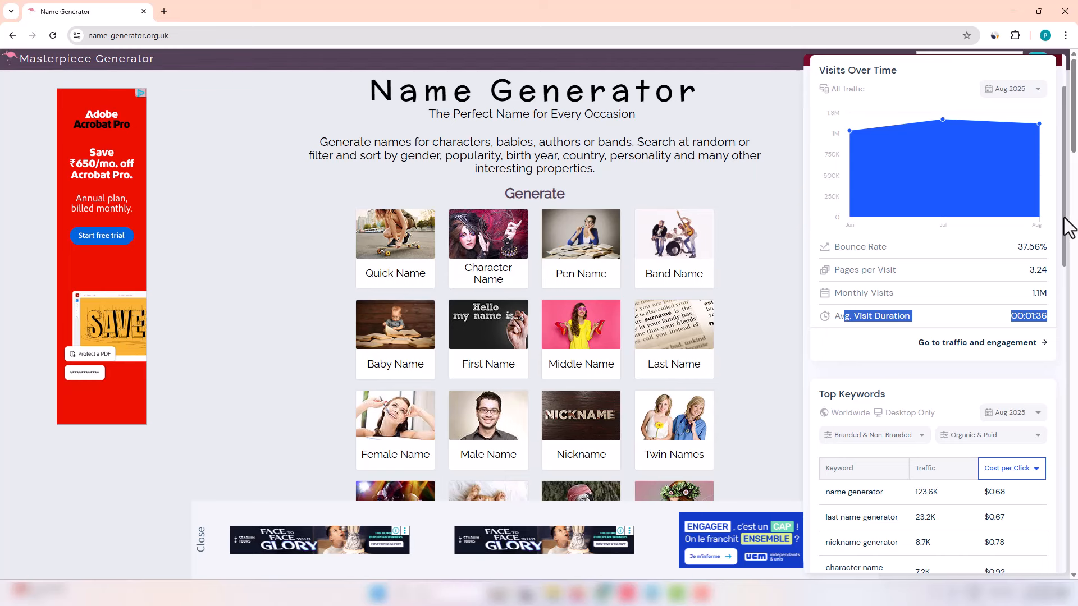
left_click_drag(1069, 227, 1067, 279)
scroll(1011, 261, "down", 2)
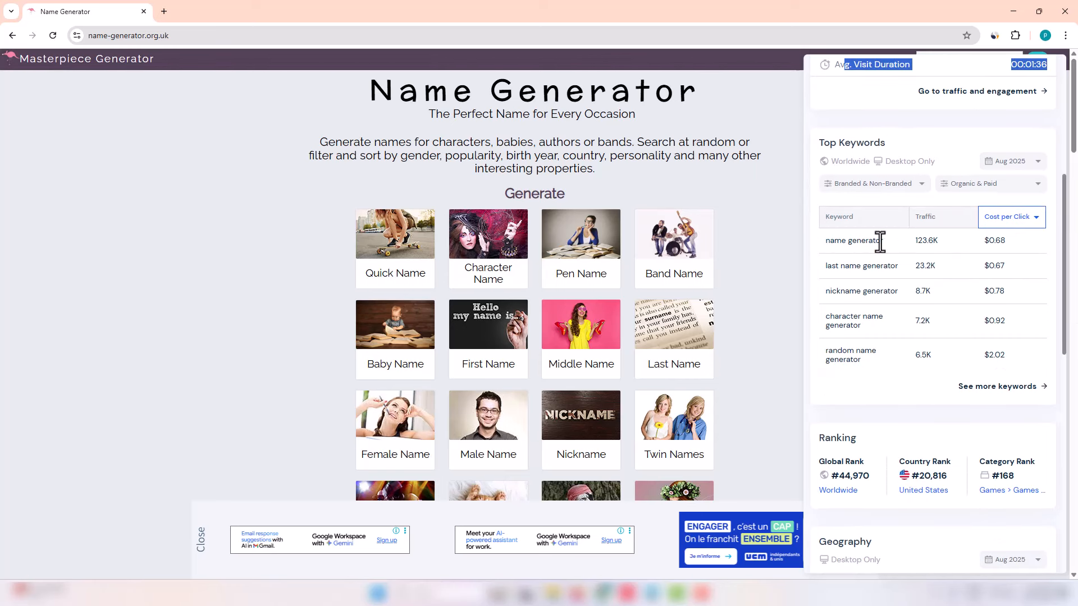
left_click(898, 242)
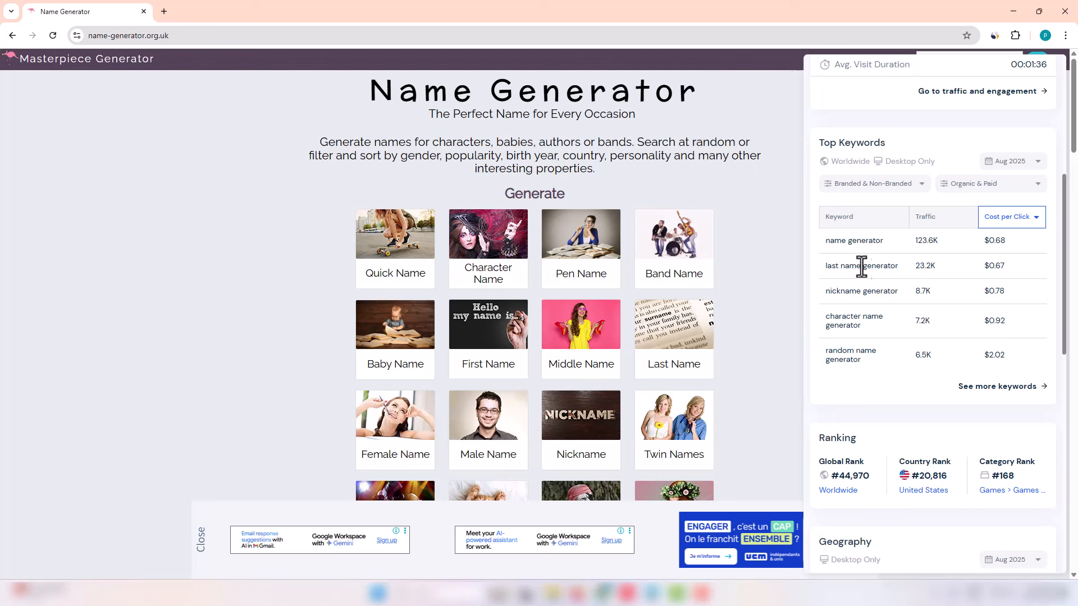
left_click_drag(835, 267, 926, 269)
left_click_drag(825, 290, 904, 288)
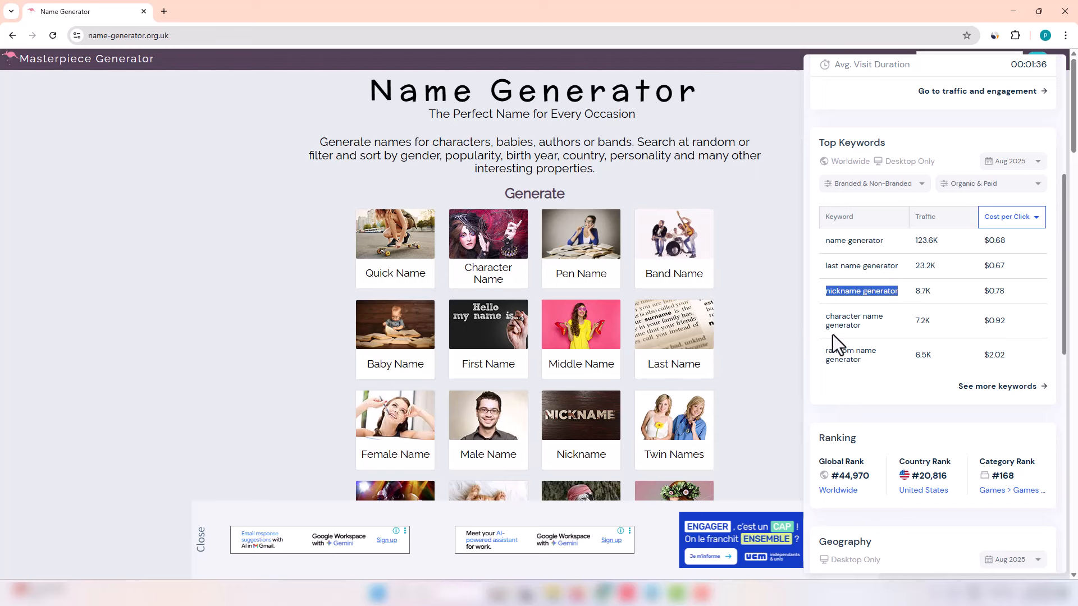
left_click(838, 319)
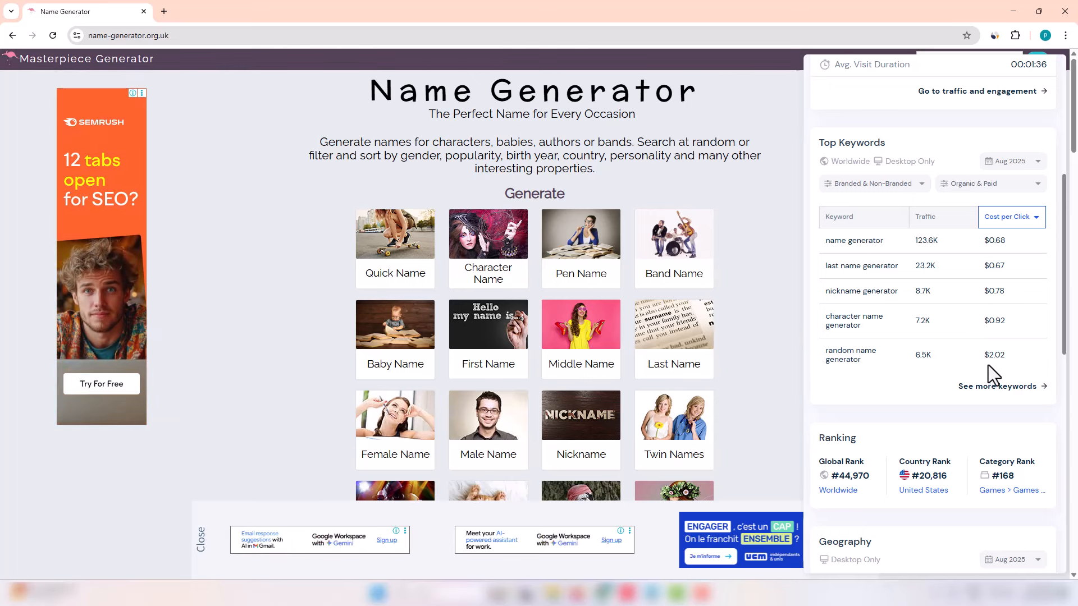
Examine the site's Similarweb global, country and category rankings and its top five visitor countries.
scroll(1070, 341, "down", 4)
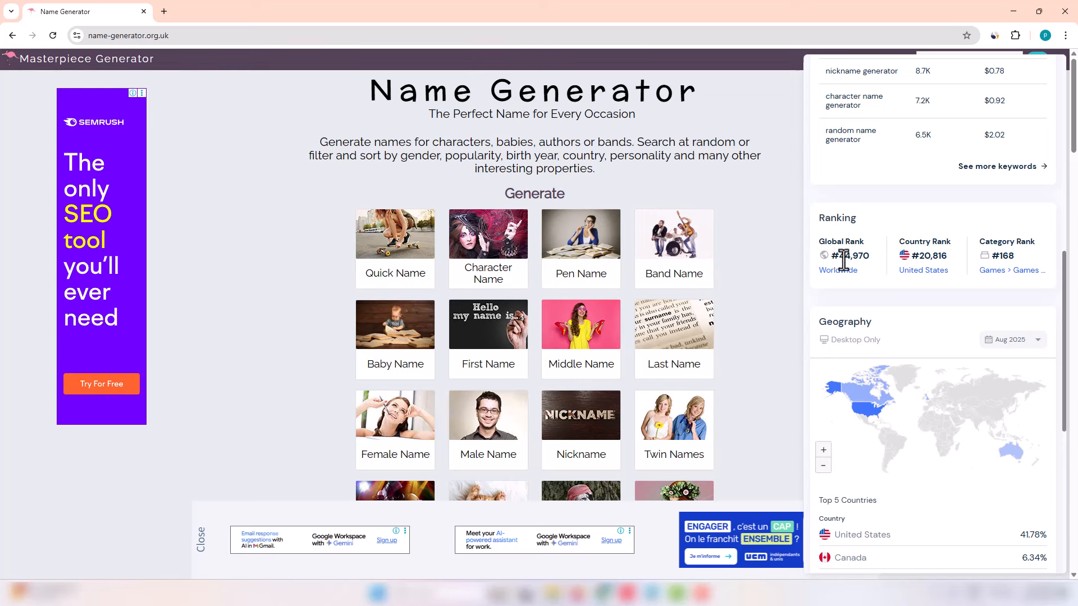
left_click_drag(841, 259, 1070, 358)
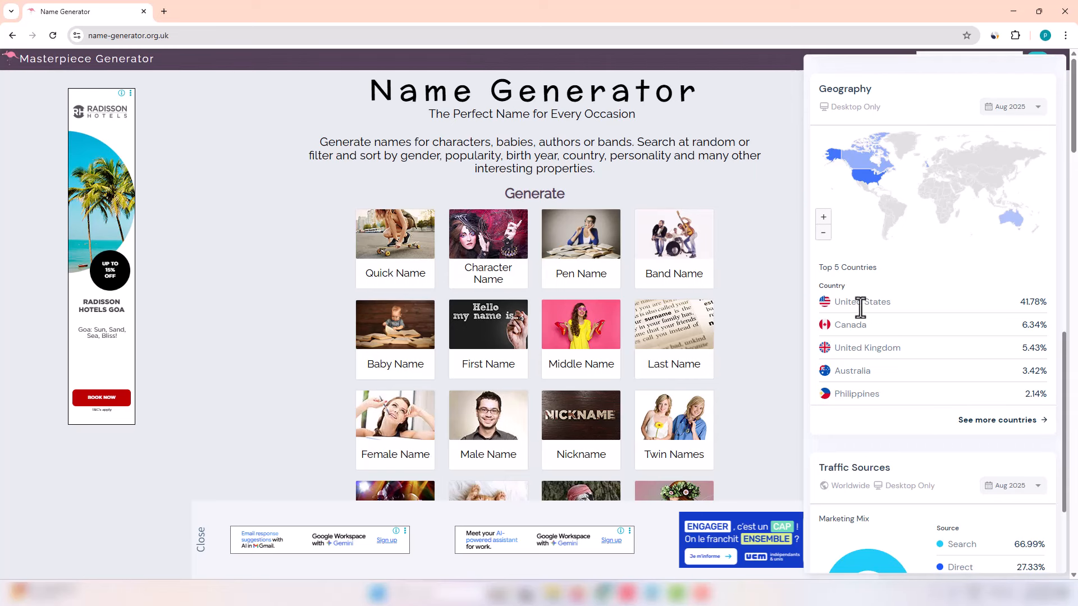
left_click(846, 327)
left_click_drag(852, 348, 892, 353)
left_click(843, 375)
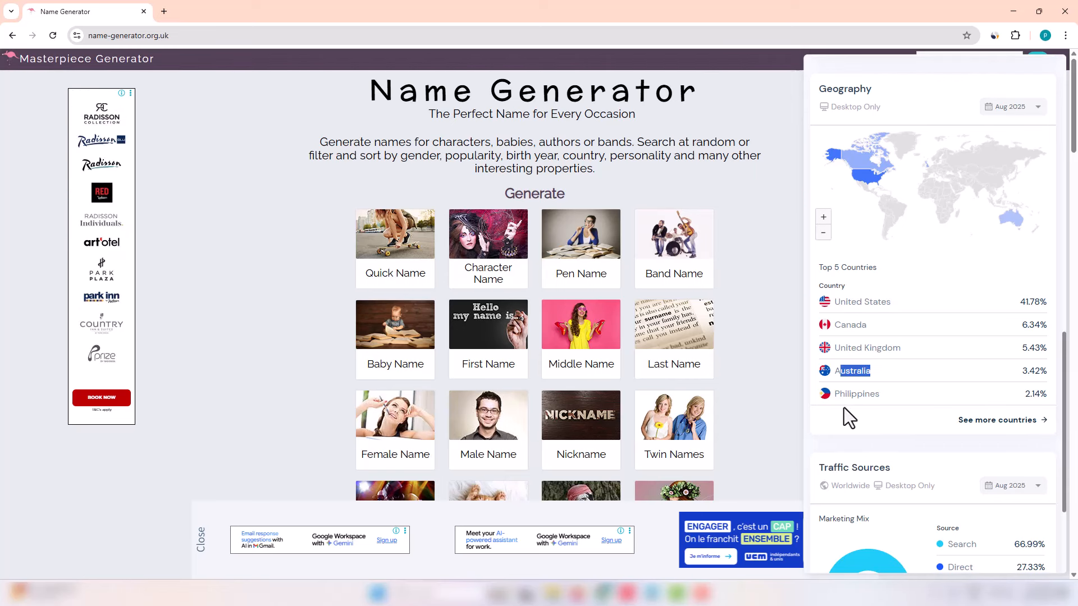
left_click_drag(840, 394, 879, 397)
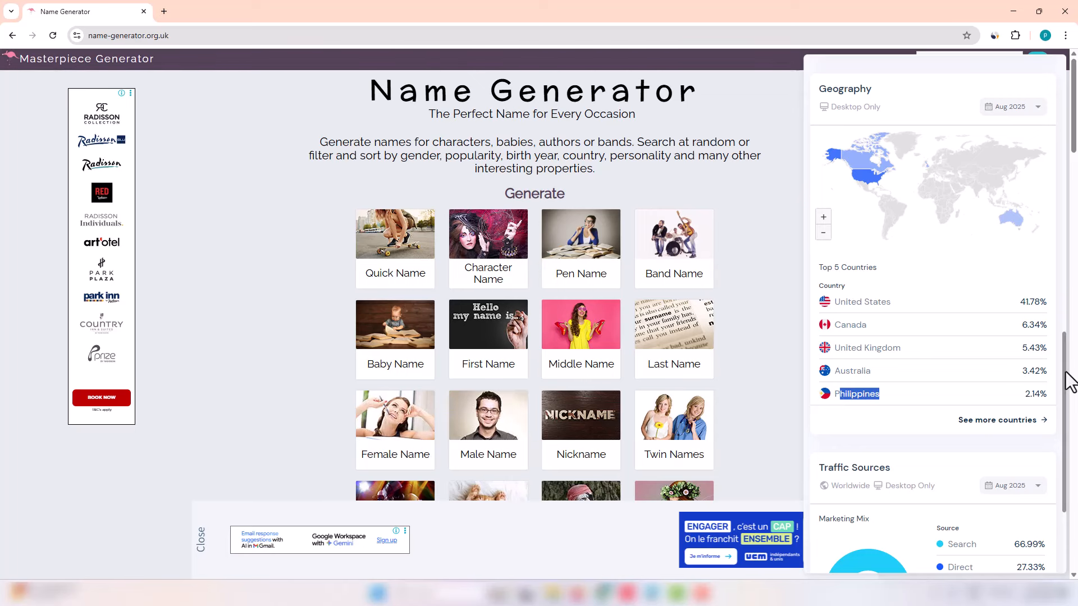
Examine the site's Similarweb traffic sources, comparing search, direct, referrals, social, display ads and email.
left_click_drag(1066, 378, 1071, 453)
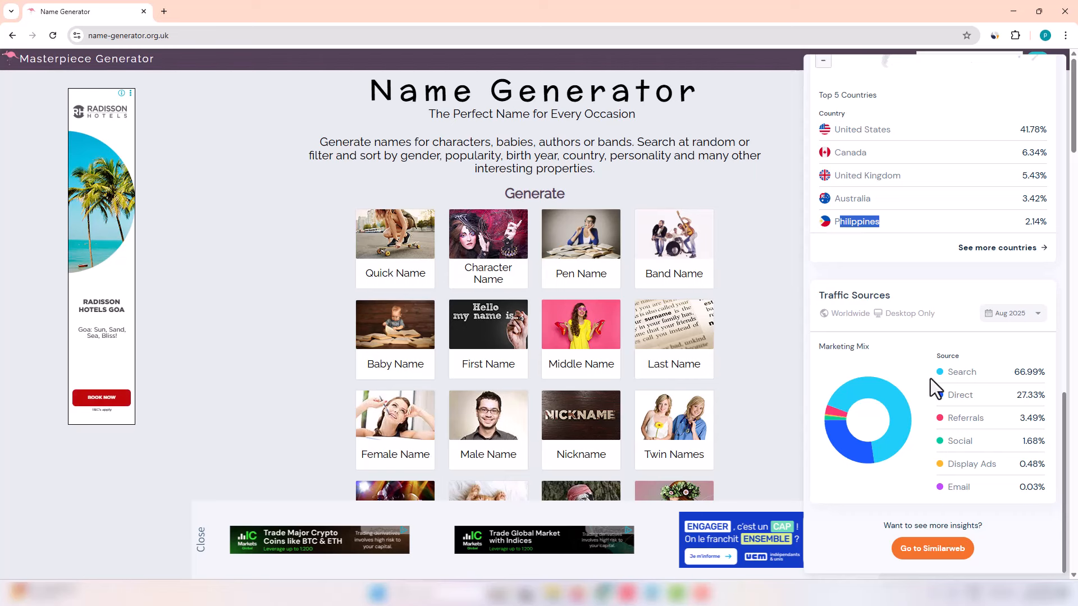
left_click(1030, 377)
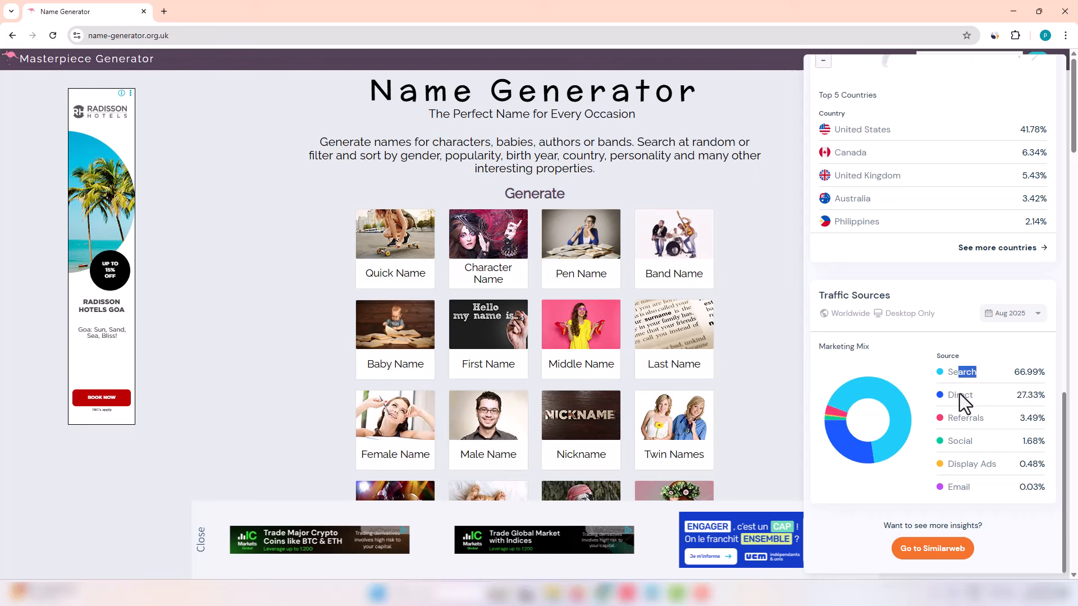
left_click(1032, 399)
double_click(949, 420)
double_click(955, 441)
left_click_drag(956, 464, 997, 464)
double_click(964, 488)
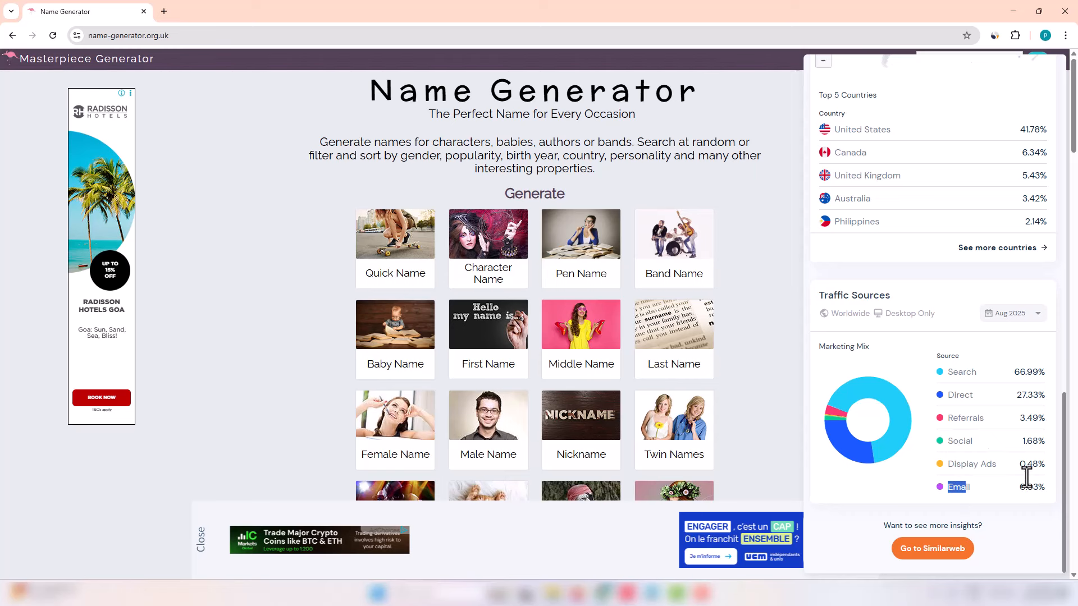
Close the Similarweb overview and look through the name generator home page down to its footer and back.
left_click(791, 273)
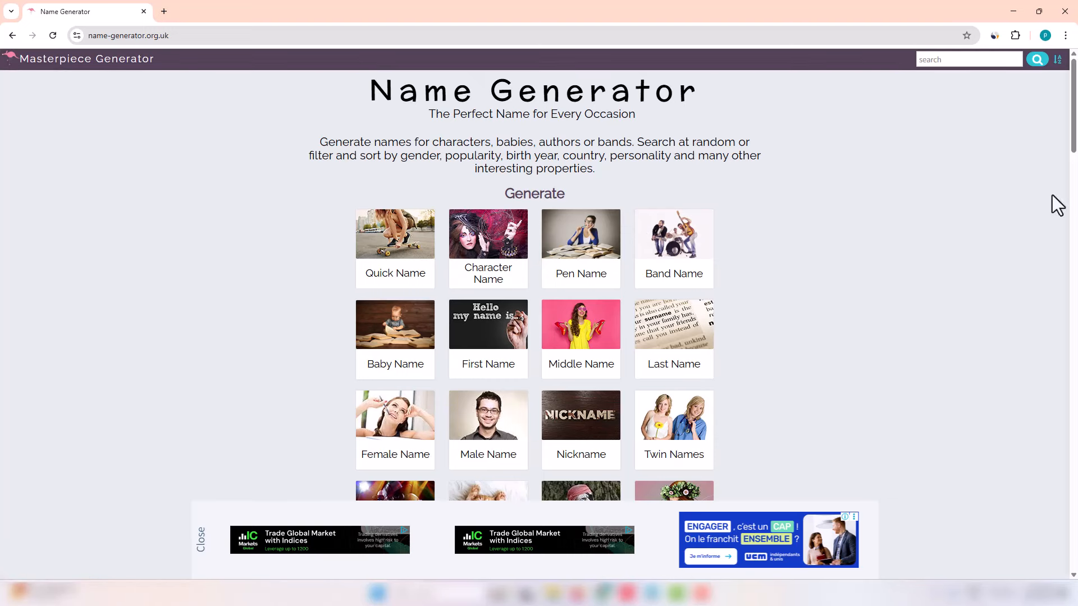
left_click_drag(1072, 90, 1070, 506)
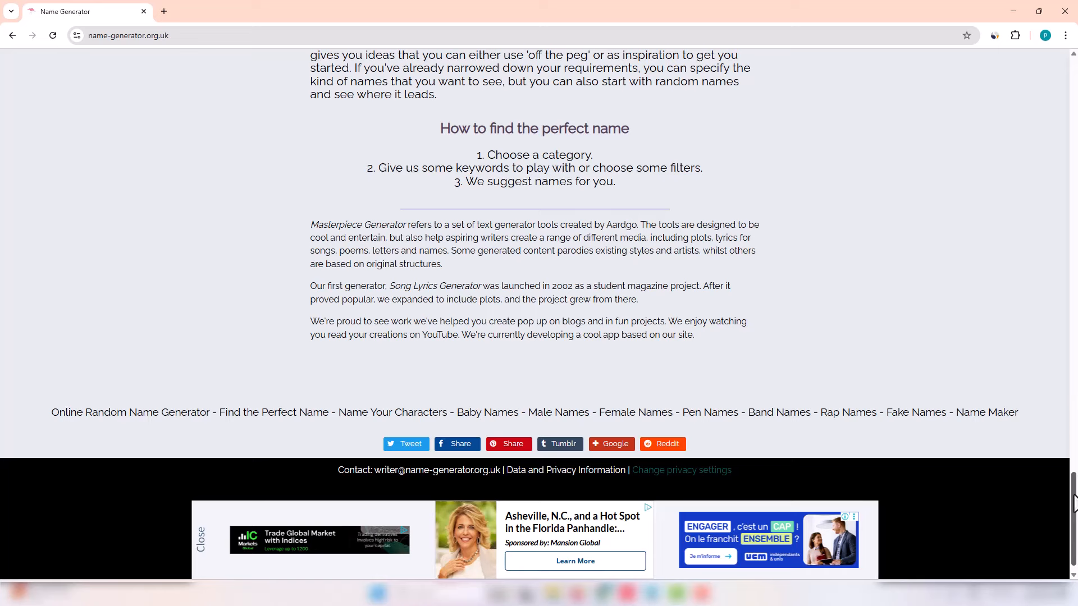
left_click_drag(1075, 495, 1074, 57)
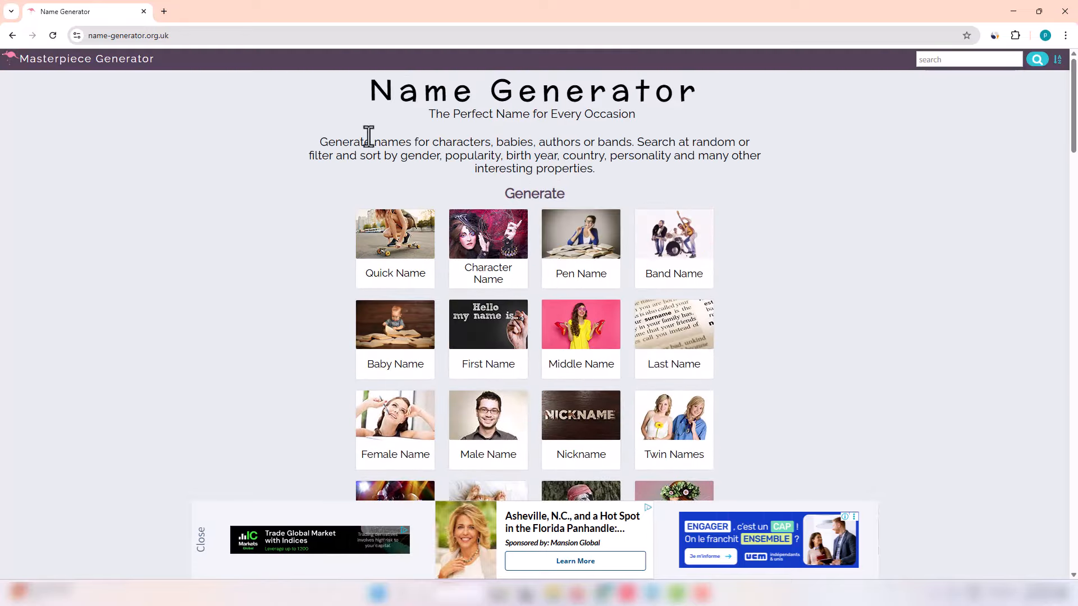
Search Google for "google ai studio" in a new browser tab and open the Google AI Studio site.
left_click(164, 11)
type("goo")
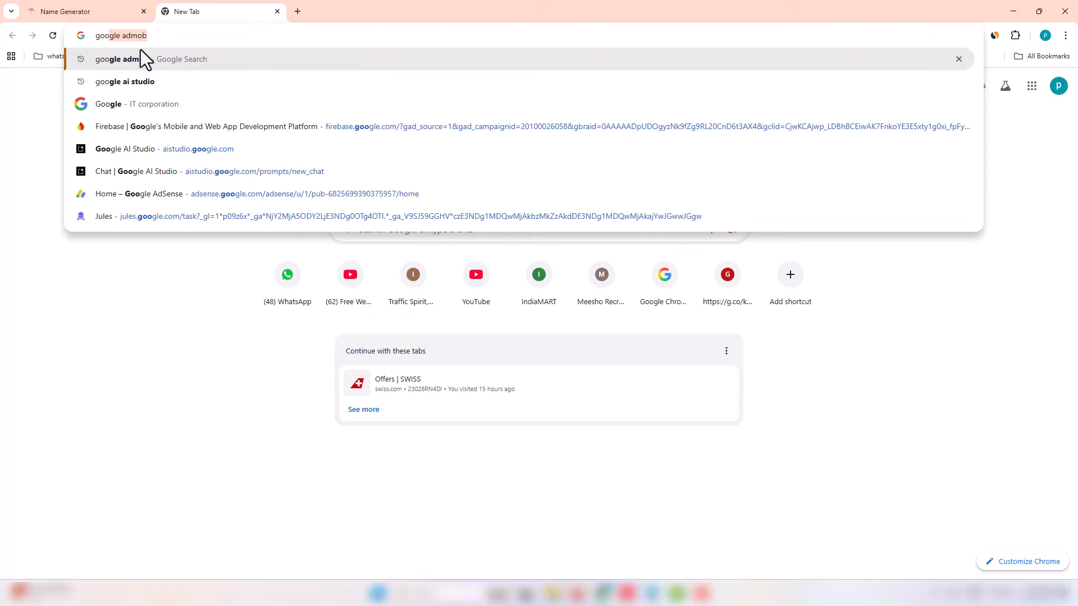
left_click(126, 81)
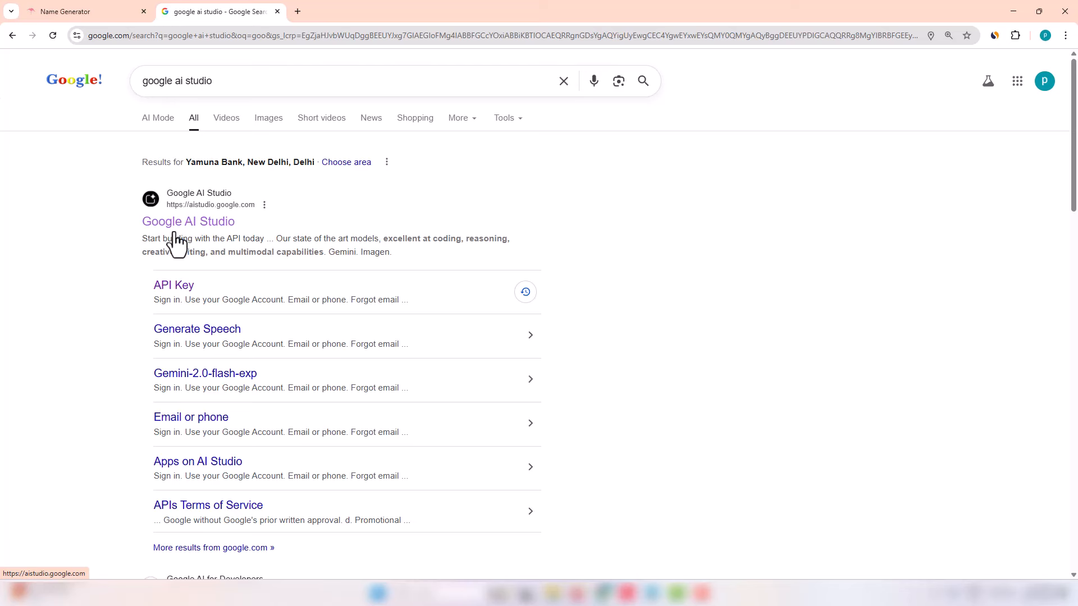
left_click(206, 222)
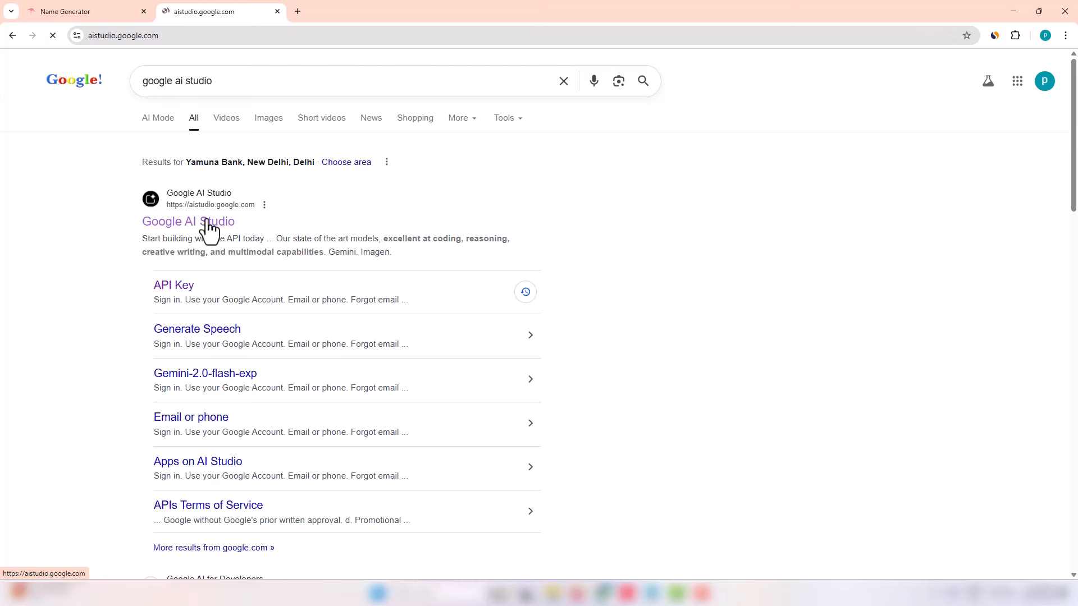
Open Google AI Studio in a second new tab through another "google ai studio" search, and return to the first one.
left_click(298, 11)
type("go")
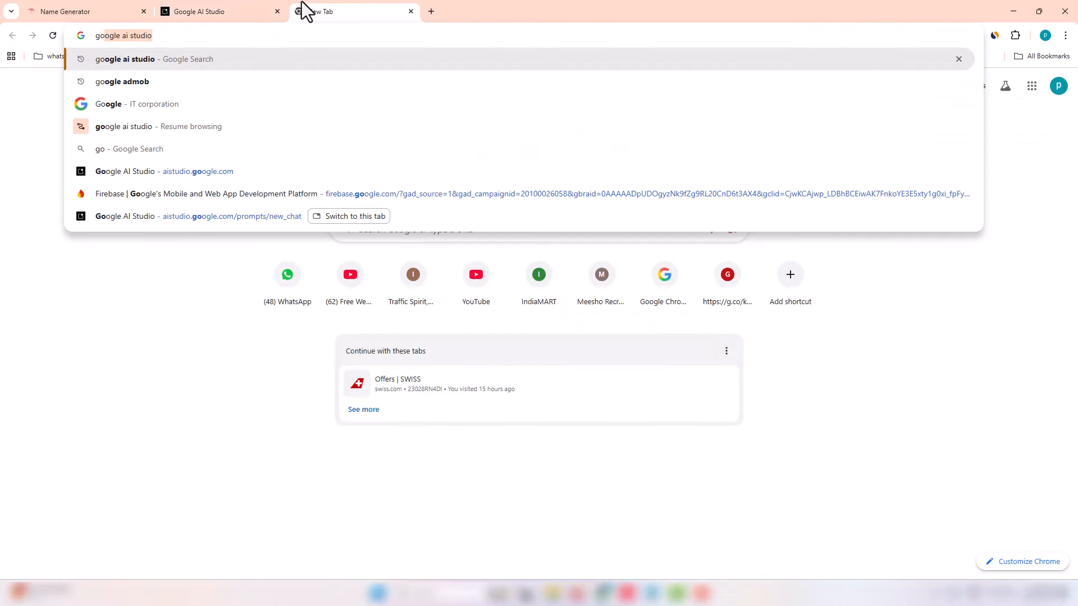
type("ogle ai studio")
key("Return")
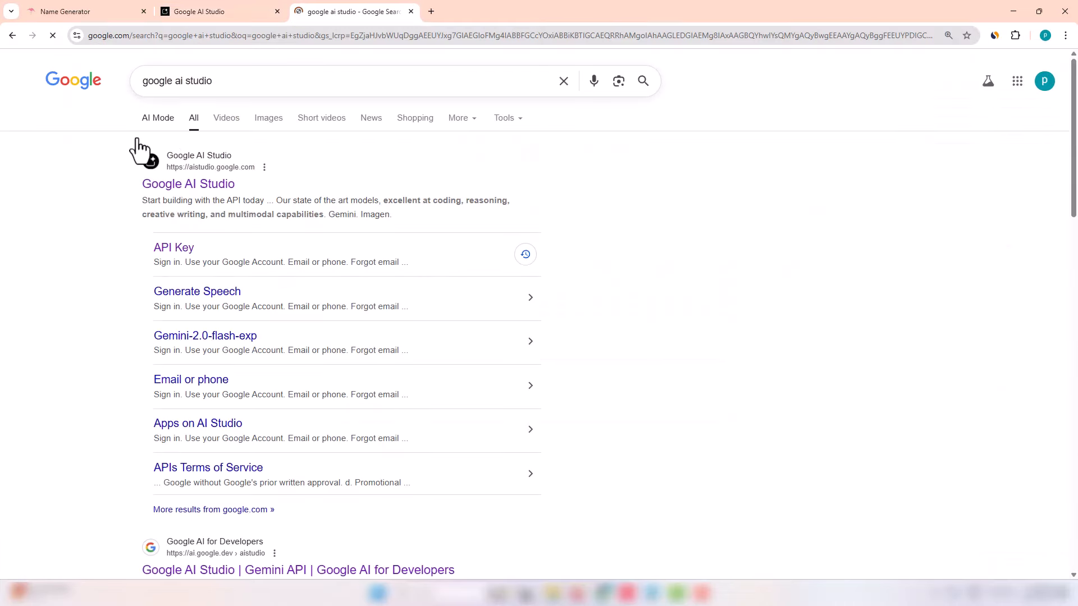
left_click(176, 191)
left_click(244, 12)
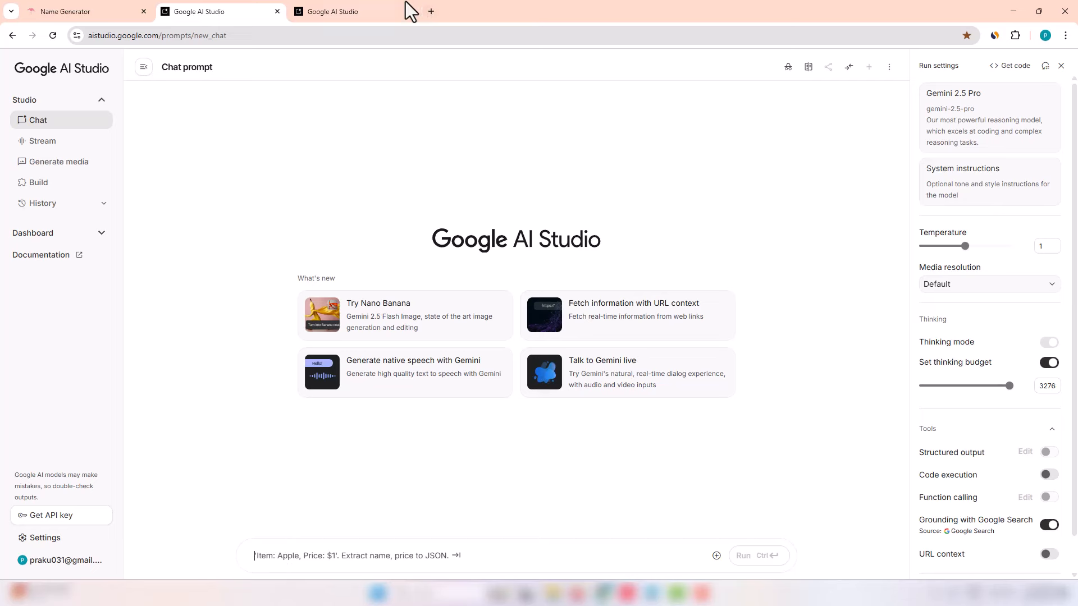
Open chatgpt.com in a new browser tab.
left_click(431, 11)
type("chatgpt.com")
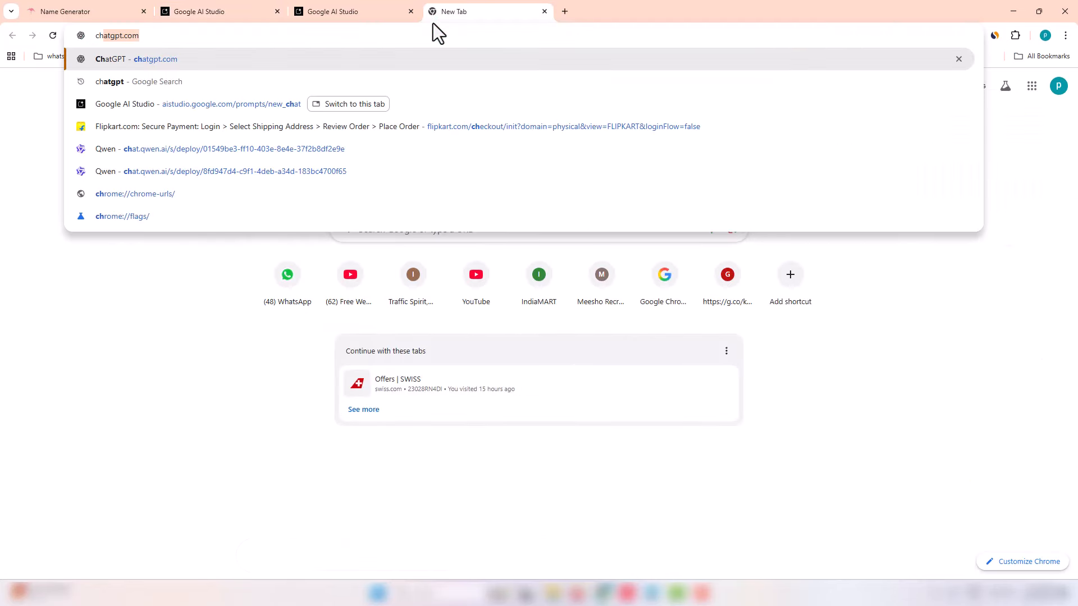
key("Right")
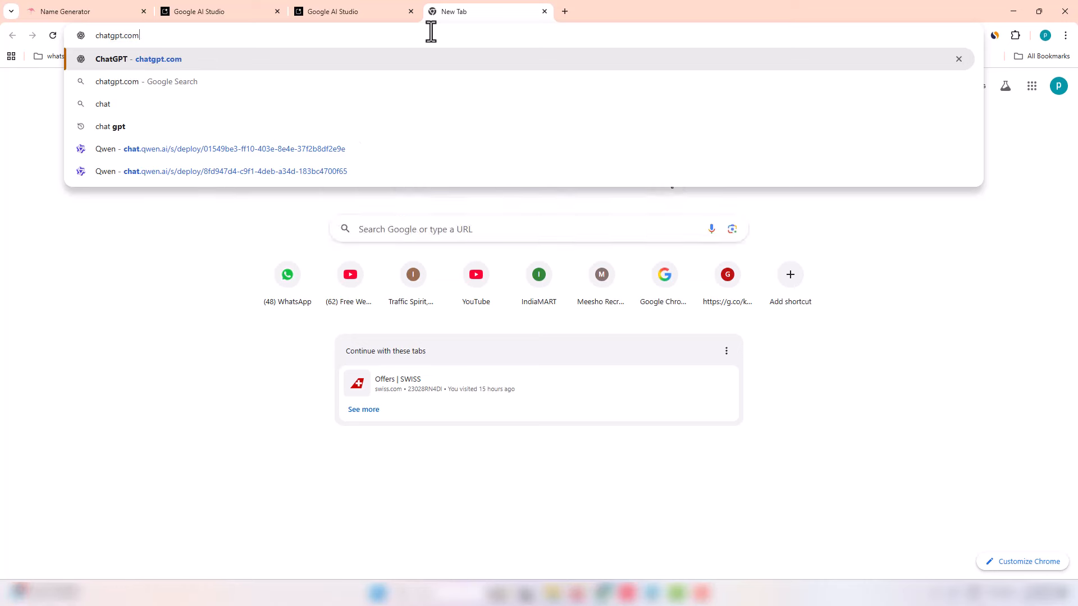
key("Return")
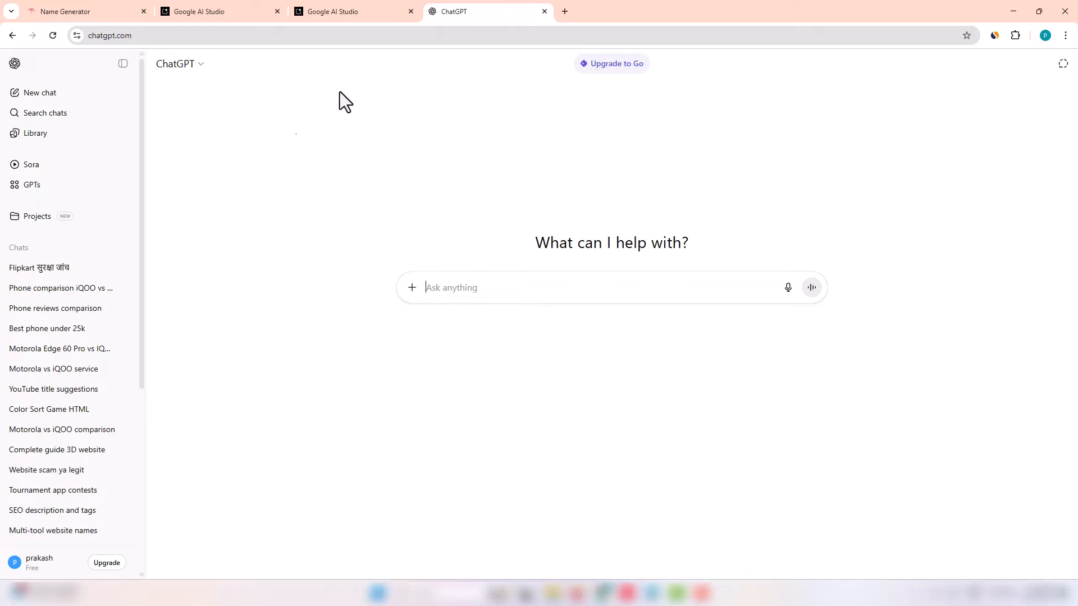
Switch to Name Generator Website.txt in Notepad and review the two website prompts above and below the dashed line.
left_click(214, 12)
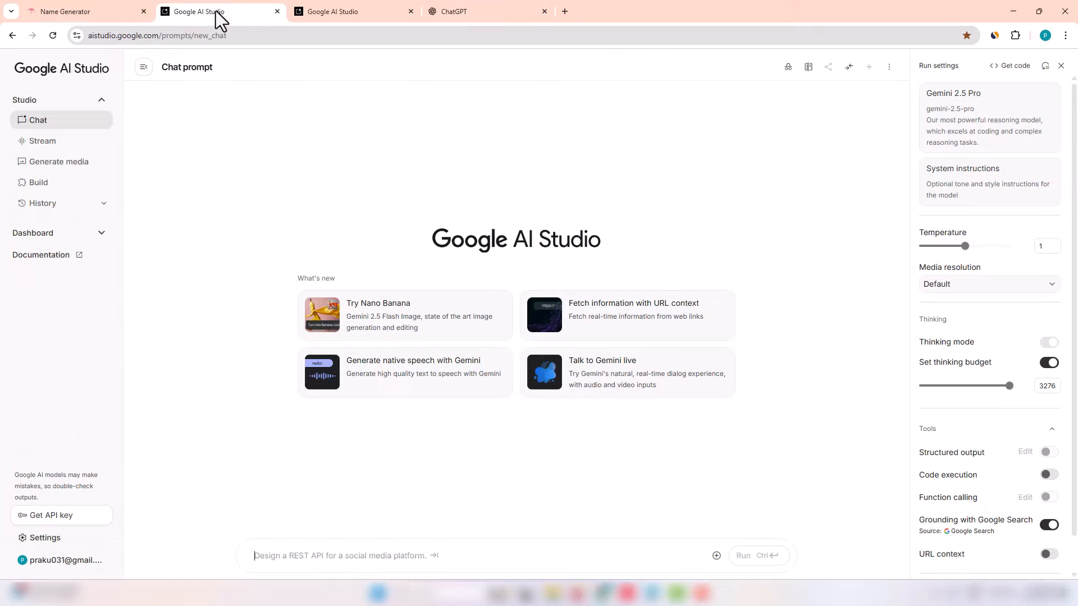
key("alt+Tab")
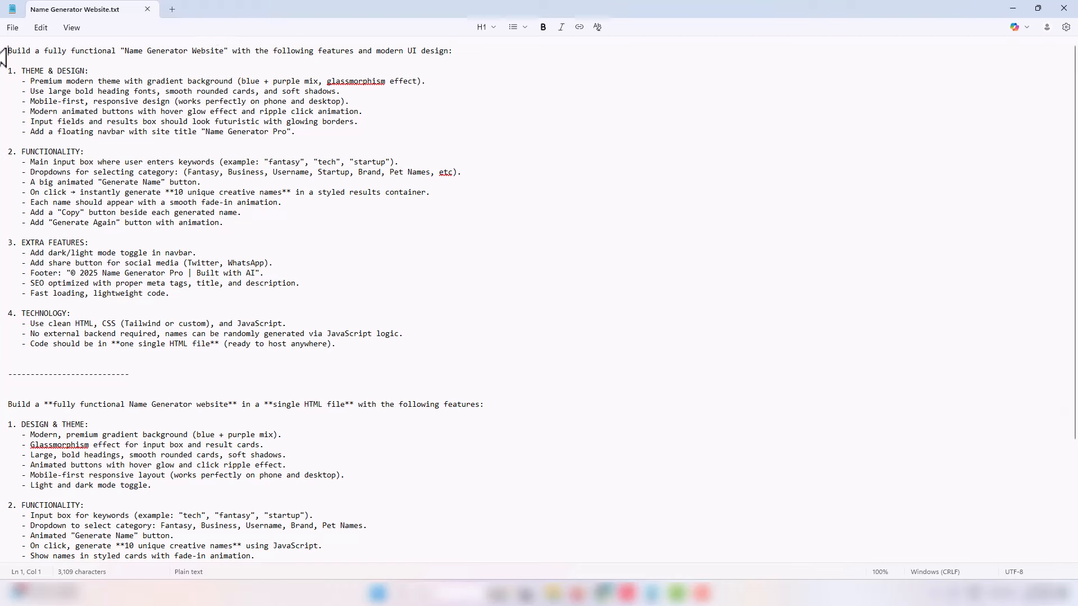
left_click_drag(9, 49, 382, 352)
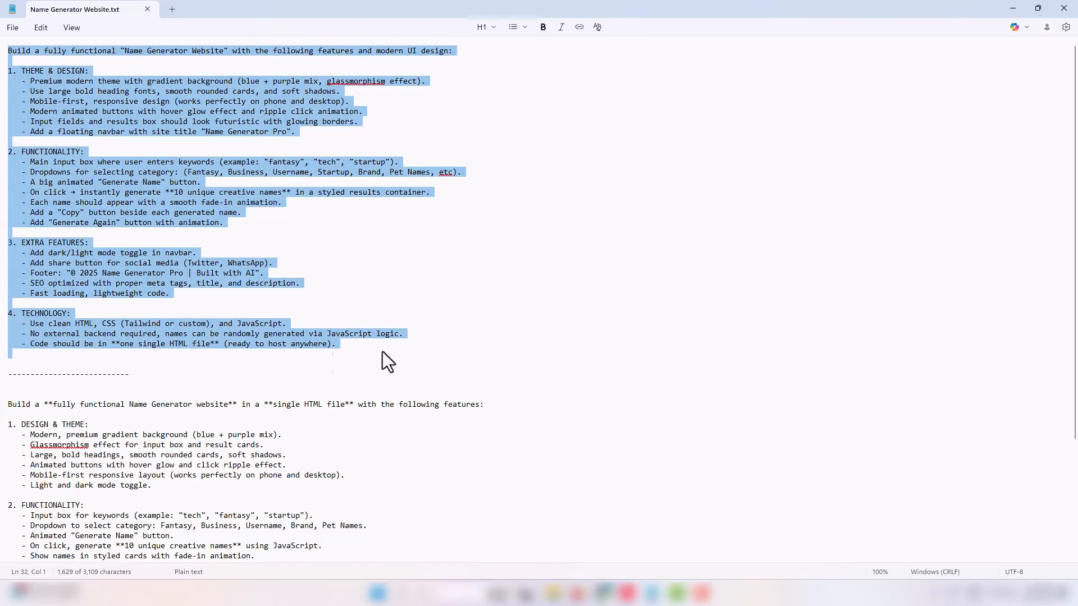
left_click_drag(11, 404, 308, 538)
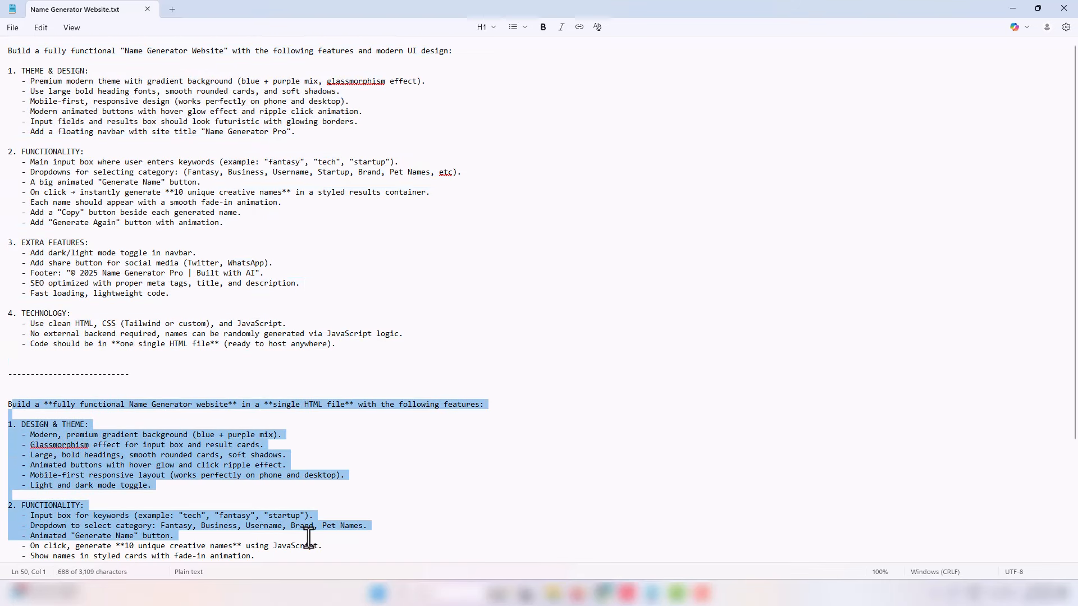
Copy the entire first prompt, from "Build a fully functional" through the end of its TECHNOLOGY section.
left_click_drag(9, 52, 365, 354)
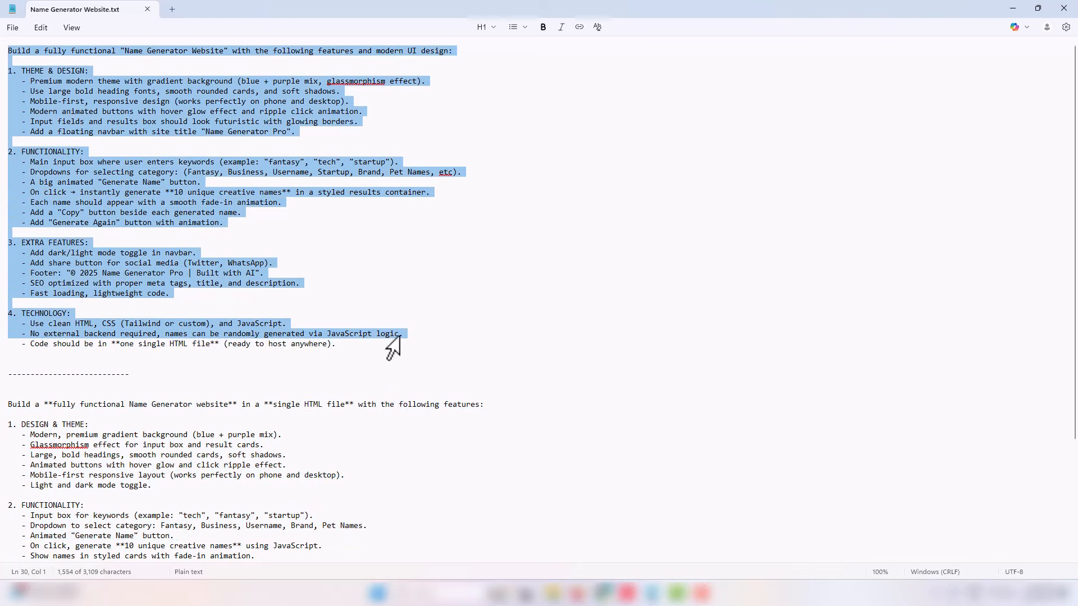
right_click(364, 283)
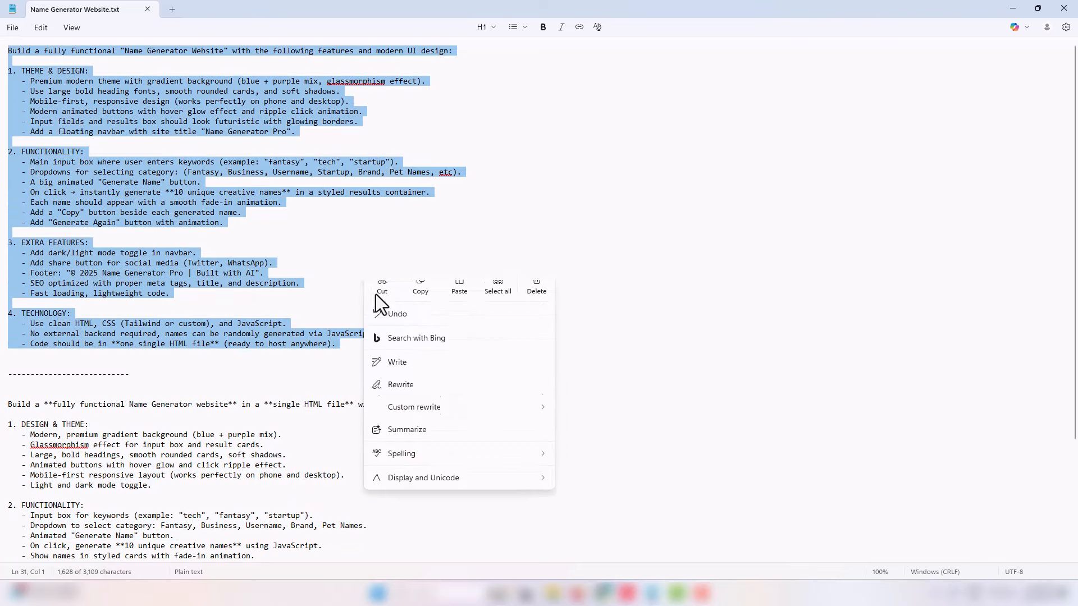
left_click(422, 299)
right_click(337, 268)
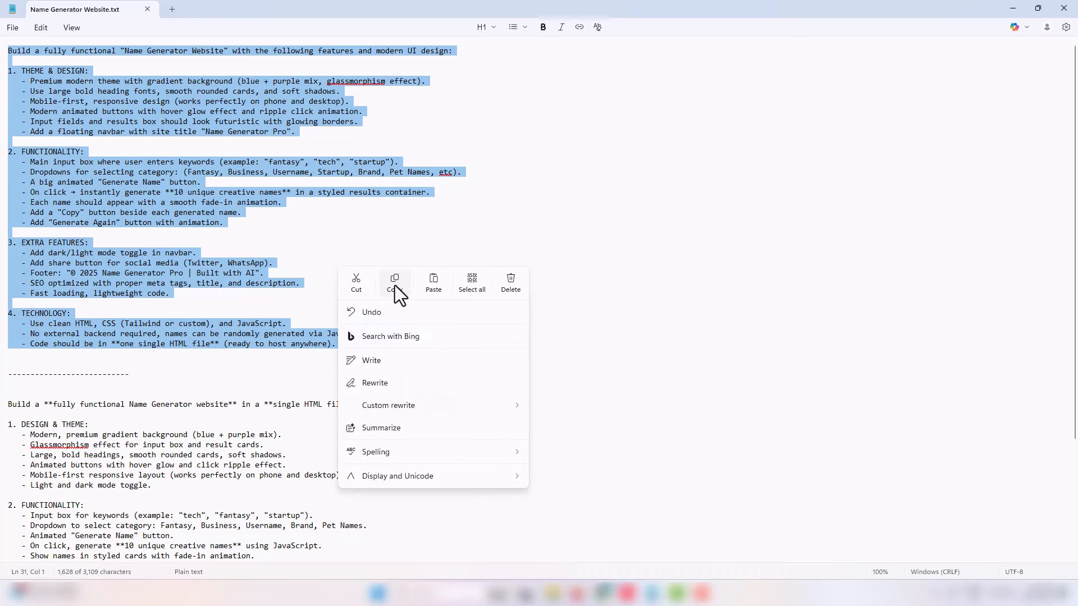
left_click(394, 282)
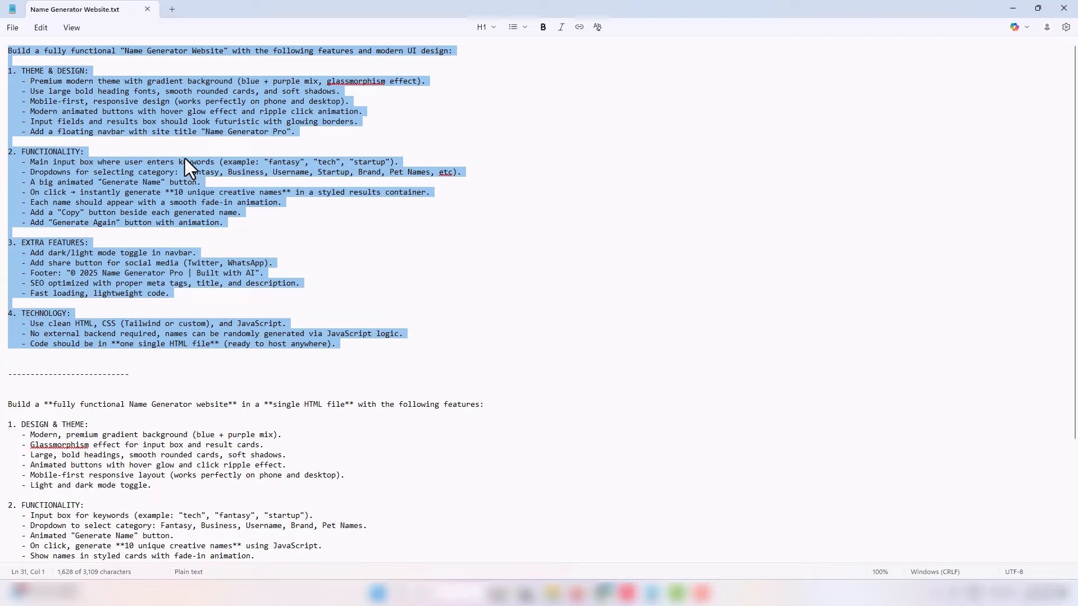
Switch to the second Google AI Studio tab in Chrome, paste the copied website prompt into the chat and run it.
key("alt+Tab")
left_click(348, 16)
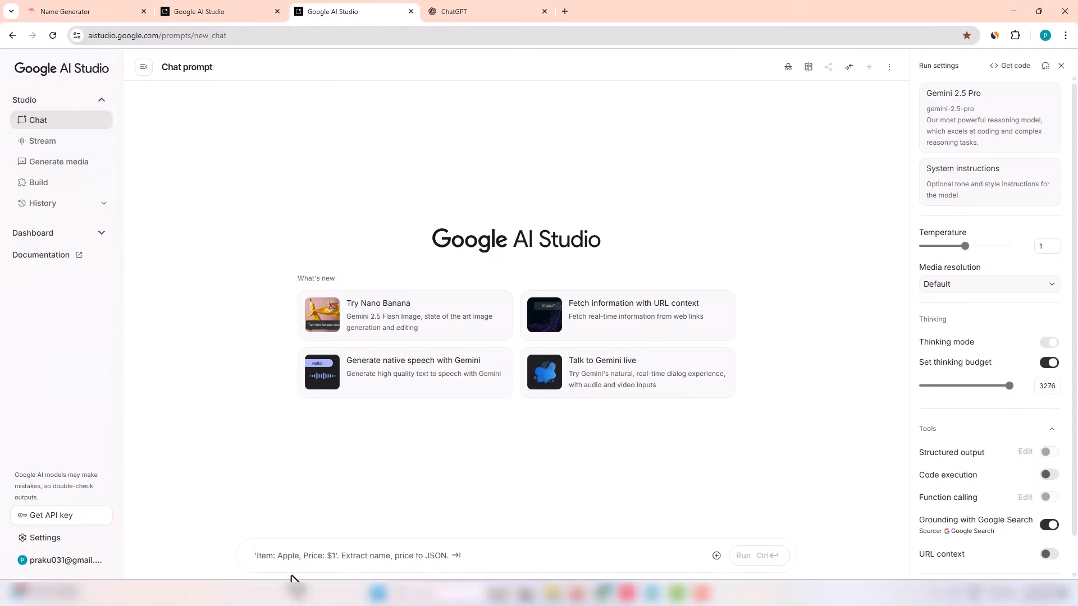
left_click(292, 559)
key("ctrl+v")
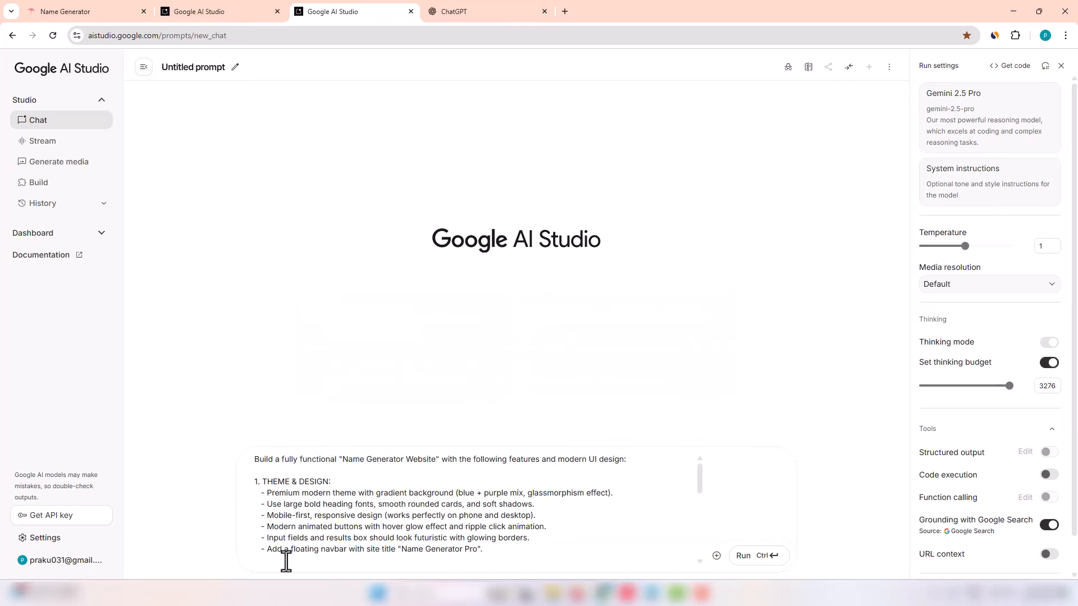
left_click(758, 565)
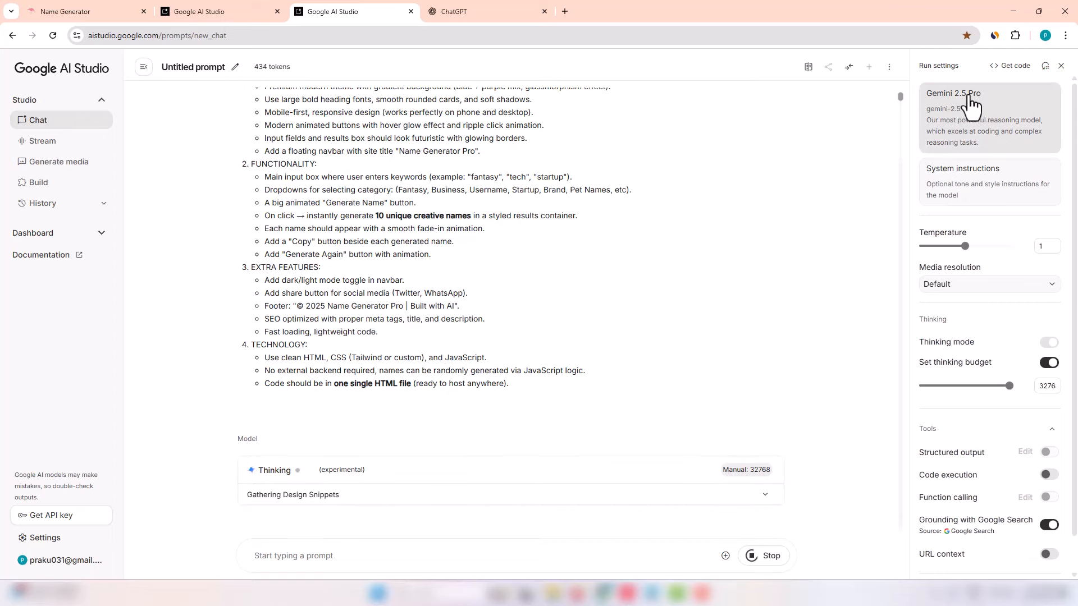
Paste the same name generator website prompt into ChatGPT and send it.
left_click(501, 11)
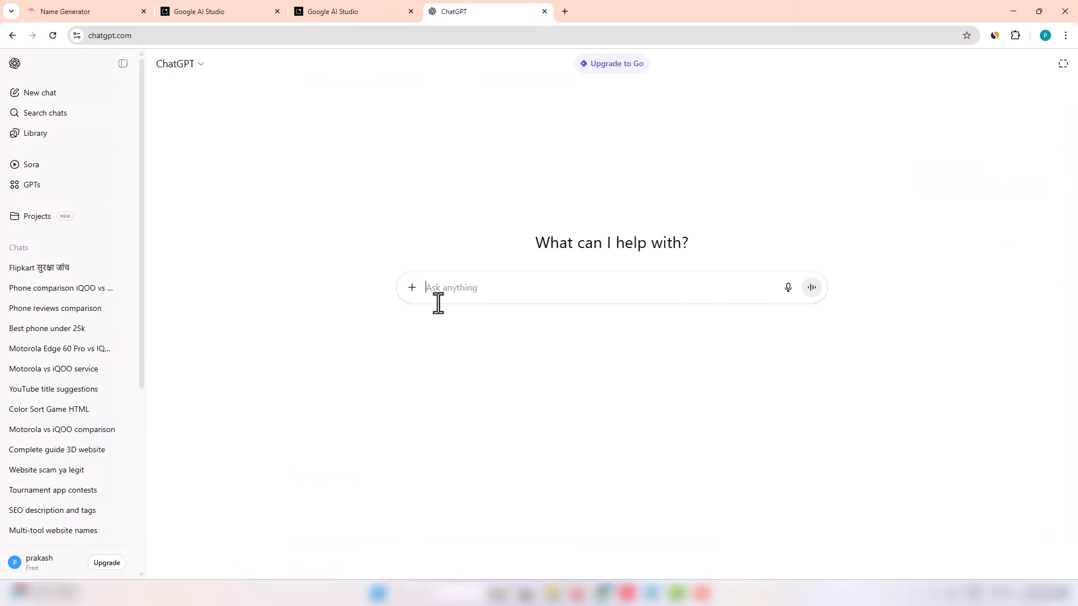
key("ctrl+v")
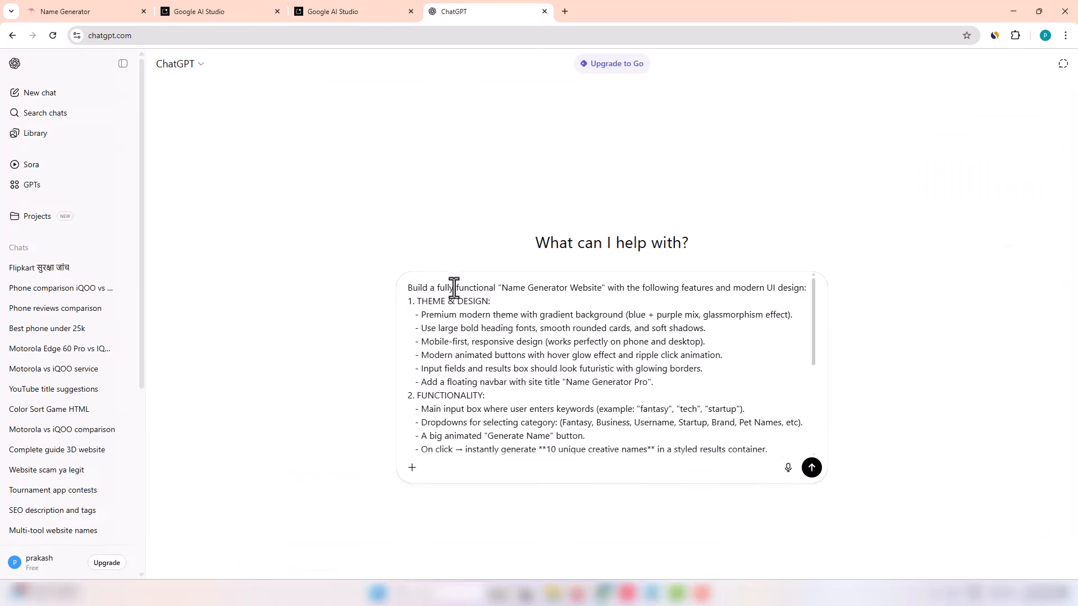
left_click(812, 471)
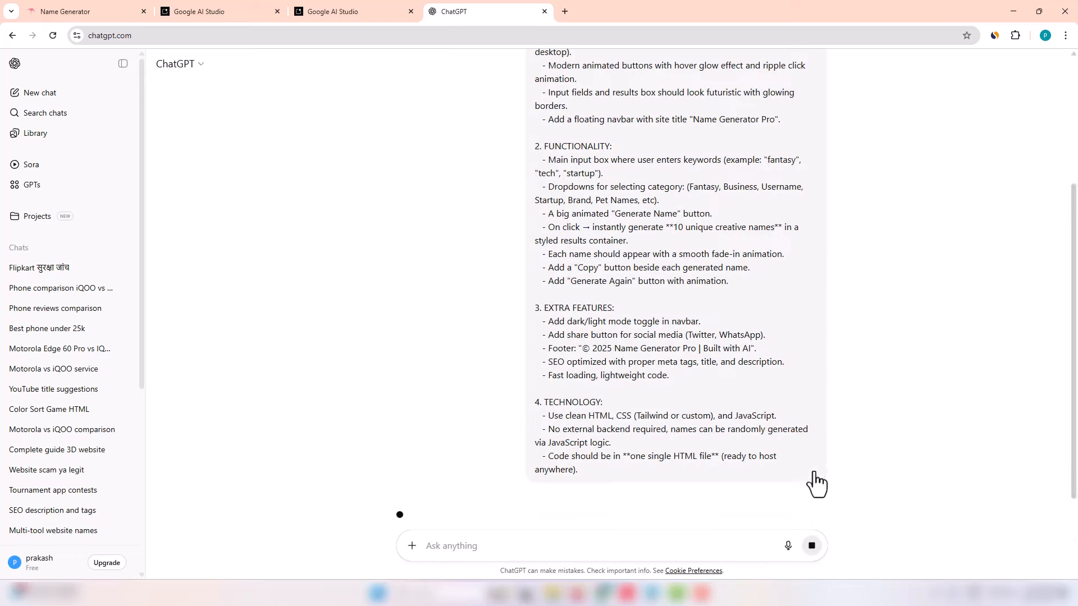
Open a blank browser tab and place it between the two Google AI Studio tabs.
left_click(565, 11)
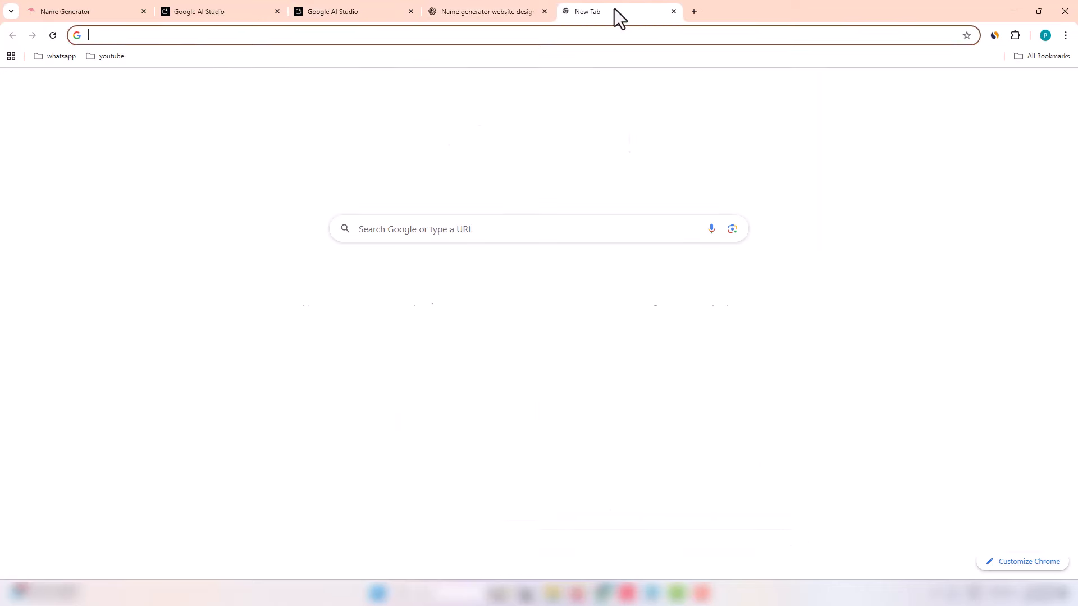
left_click_drag(614, 10, 365, 10)
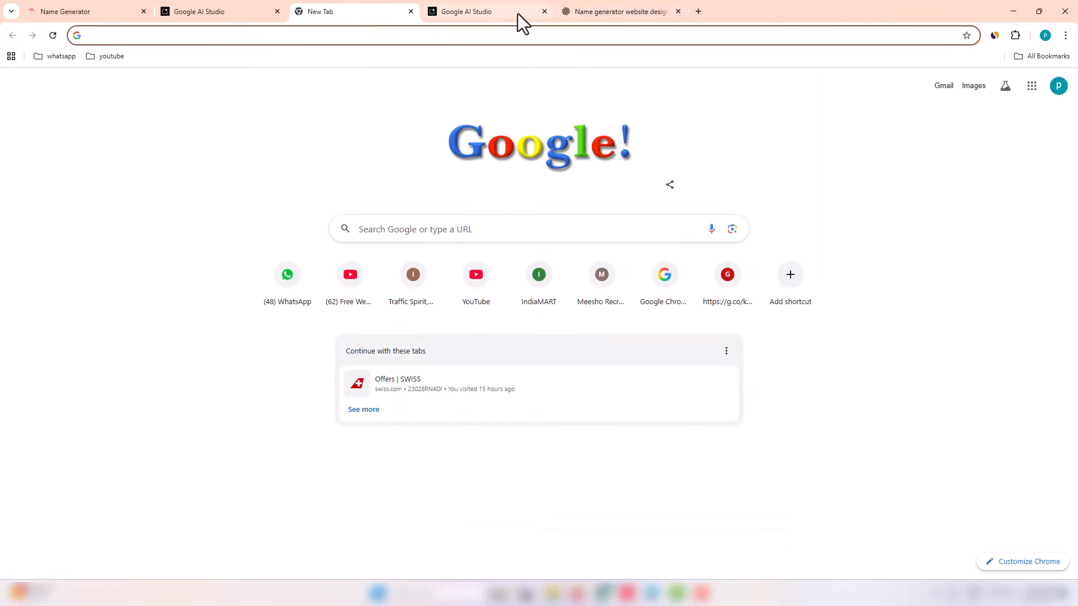
Check the progress of the website code being generated in Google AI Studio and in ChatGPT.
left_click(522, 9)
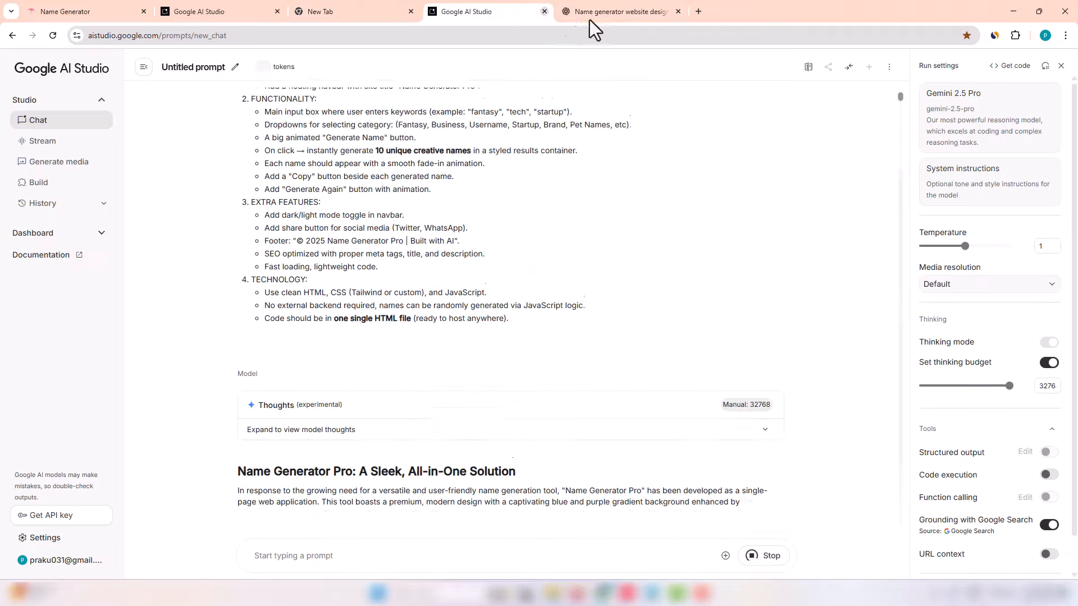
left_click(595, 11)
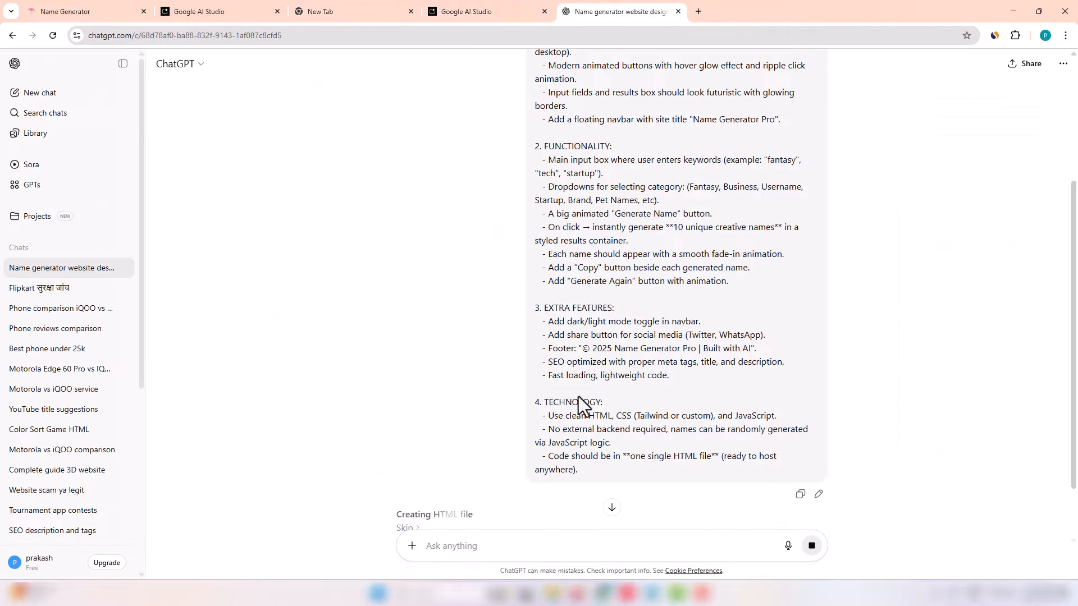
left_click(490, 4)
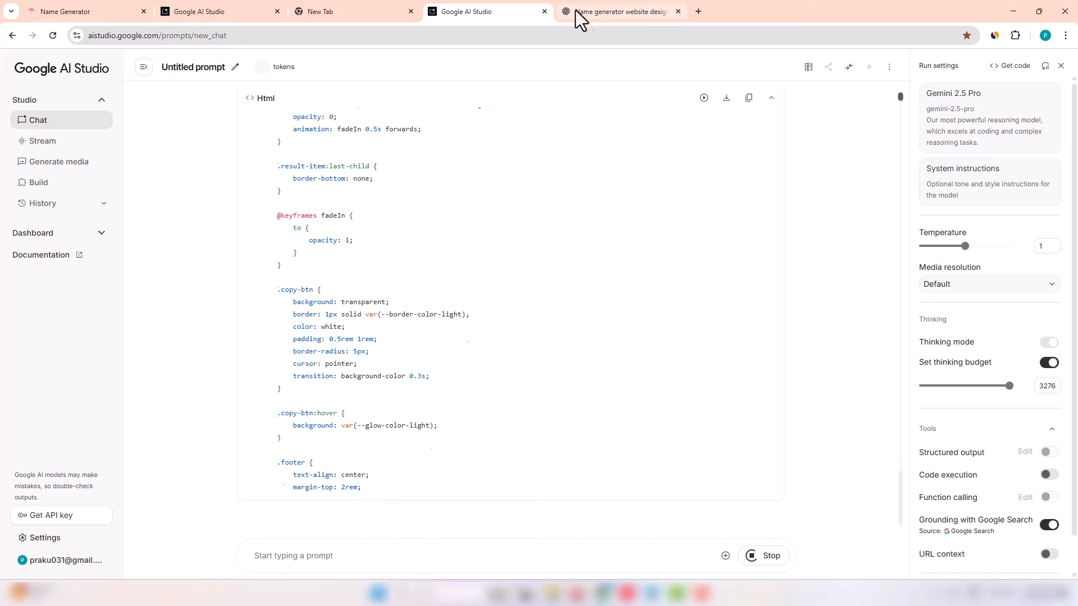
left_click(594, 11)
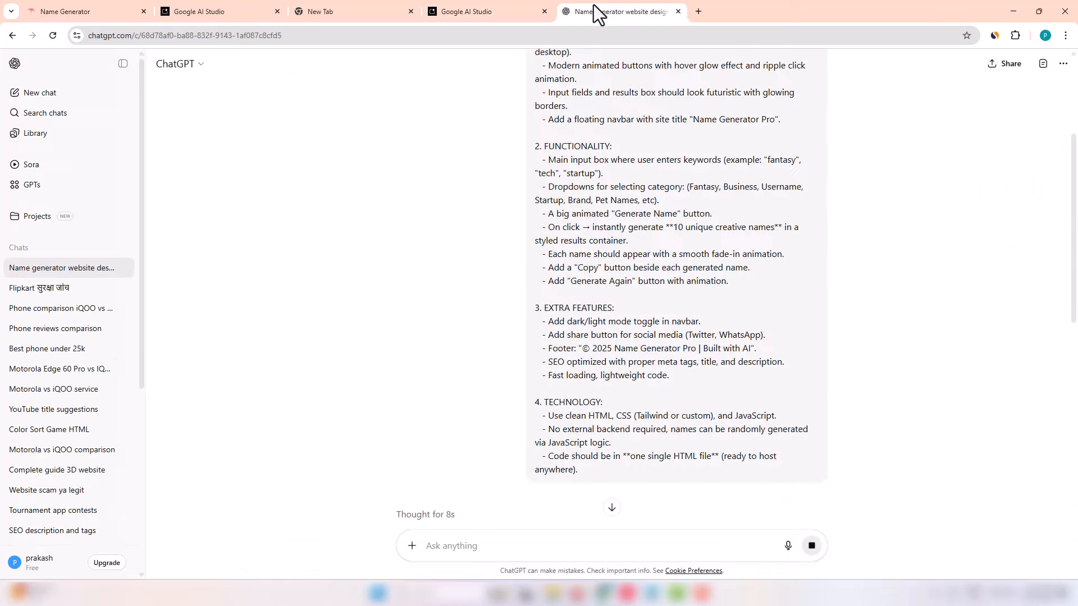
Check the website code generated from the first prompt in ChatGPT and in Google AI Studio.
left_click(612, 508)
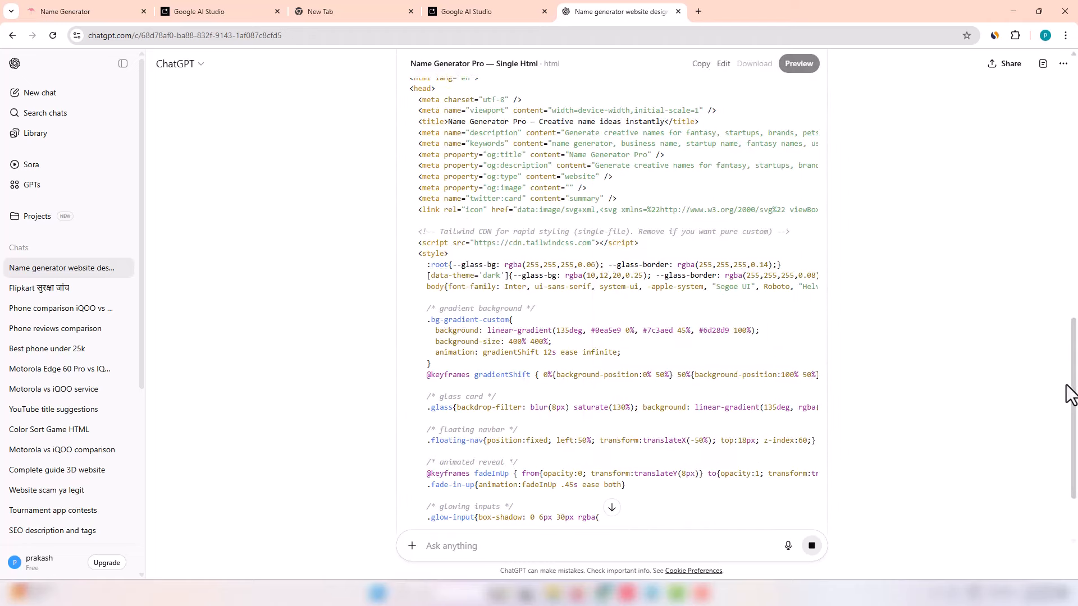
left_click_drag(1073, 416, 1066, 524)
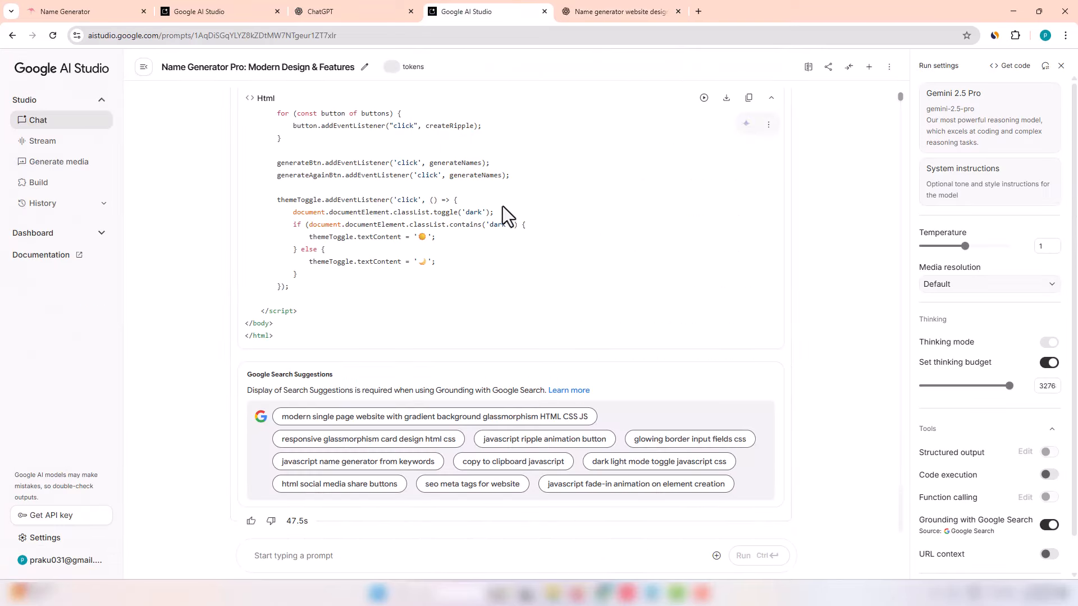
left_click(658, 5)
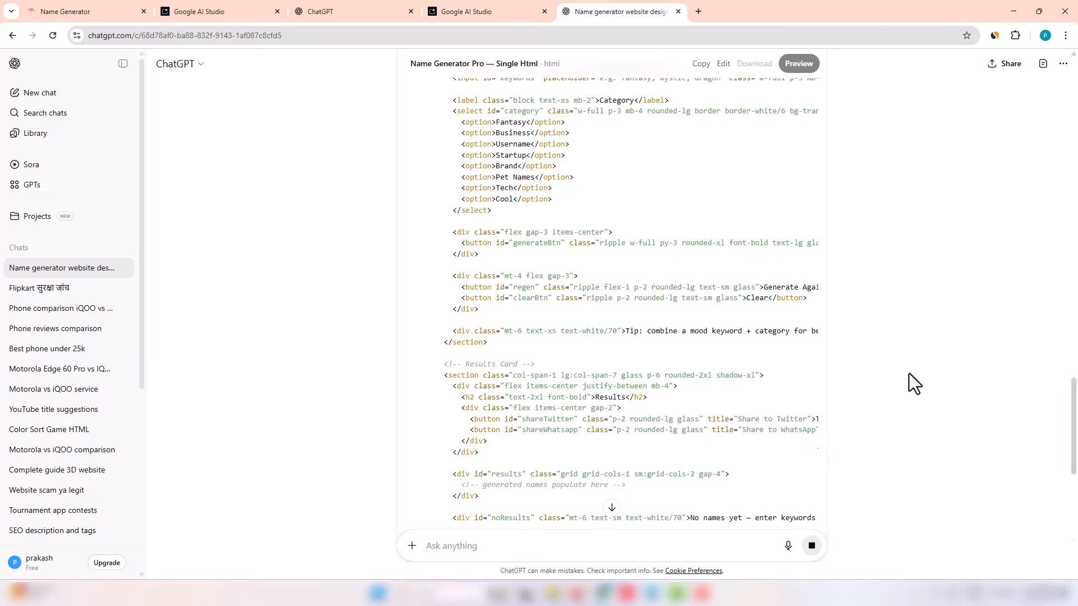
Switch to Name Generator Website.txt in Notepad and copy the entire second website prompt below the dashed divider.
left_click(342, 2)
key("alt+Tab")
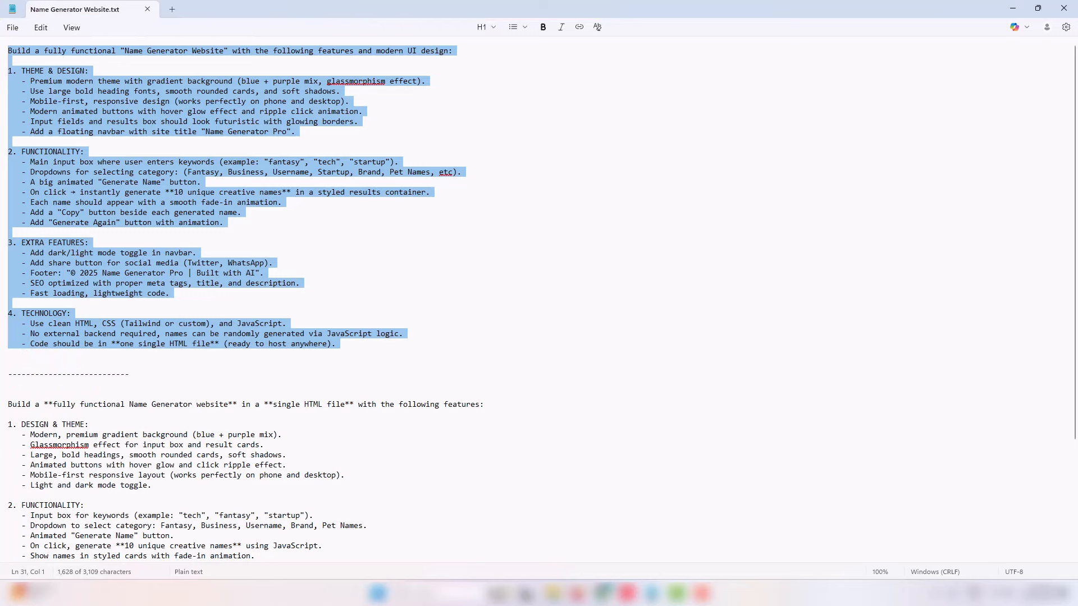
left_click(273, 396)
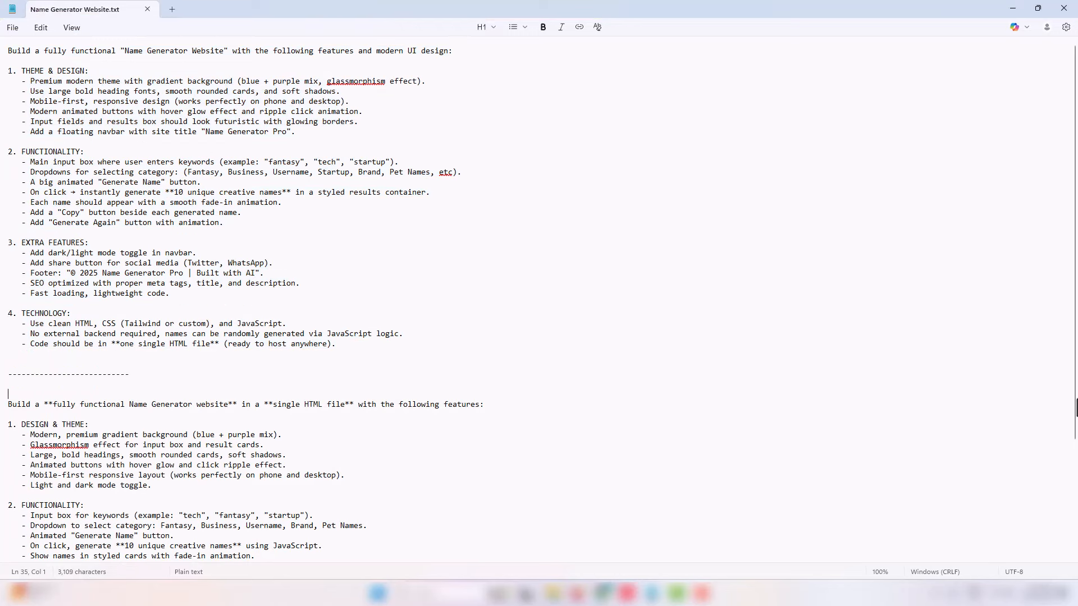
scroll(1072, 400, "down", 5)
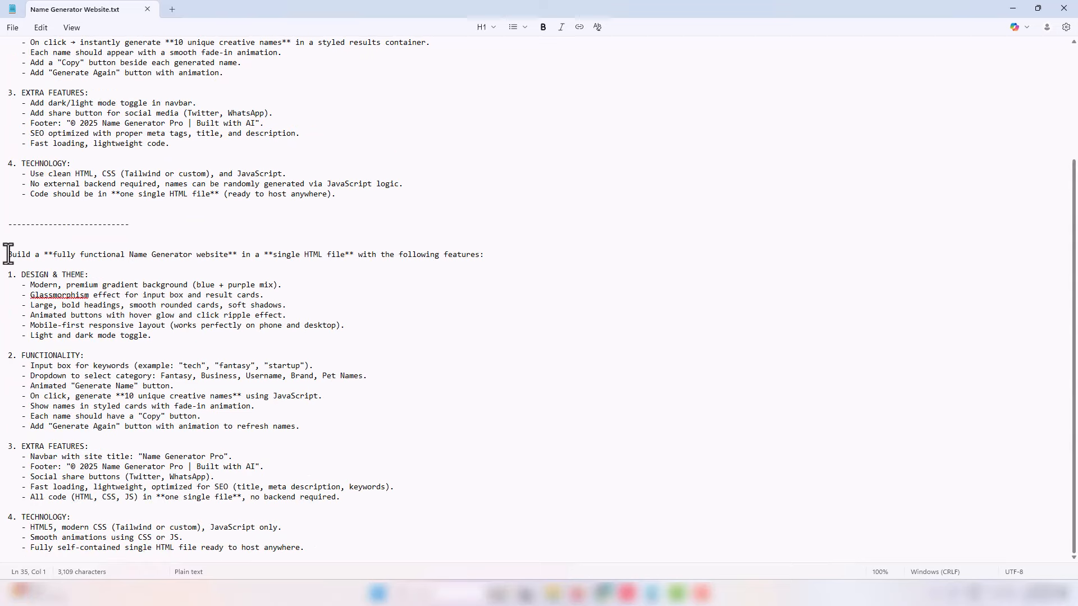
left_click_drag(7, 254, 470, 559)
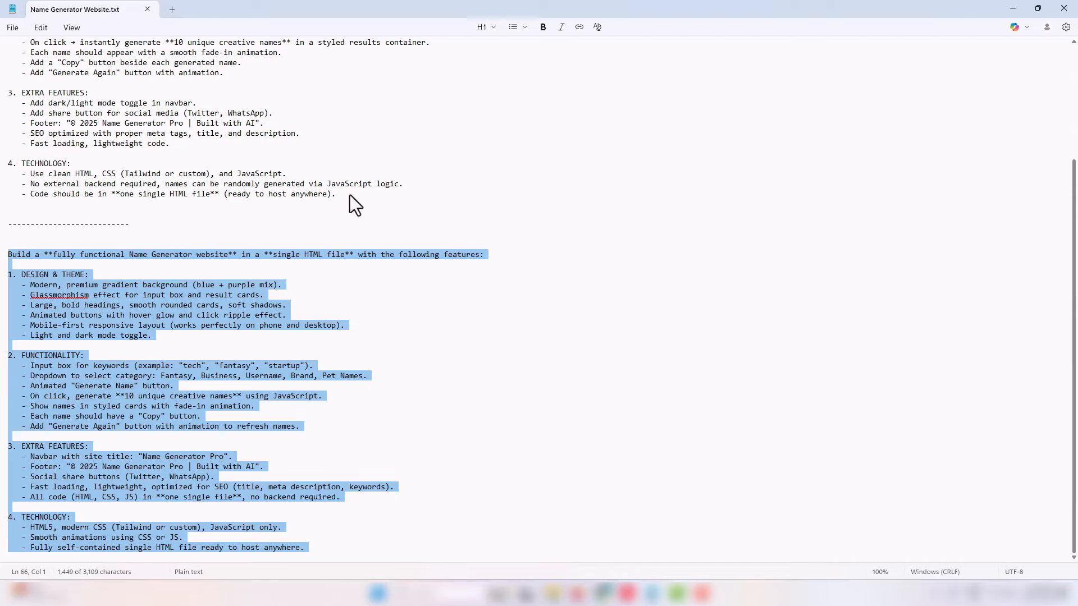
Return to Chrome, paste the second website prompt into the first Google AI Studio tab's chat and run it.
key("alt+Tab")
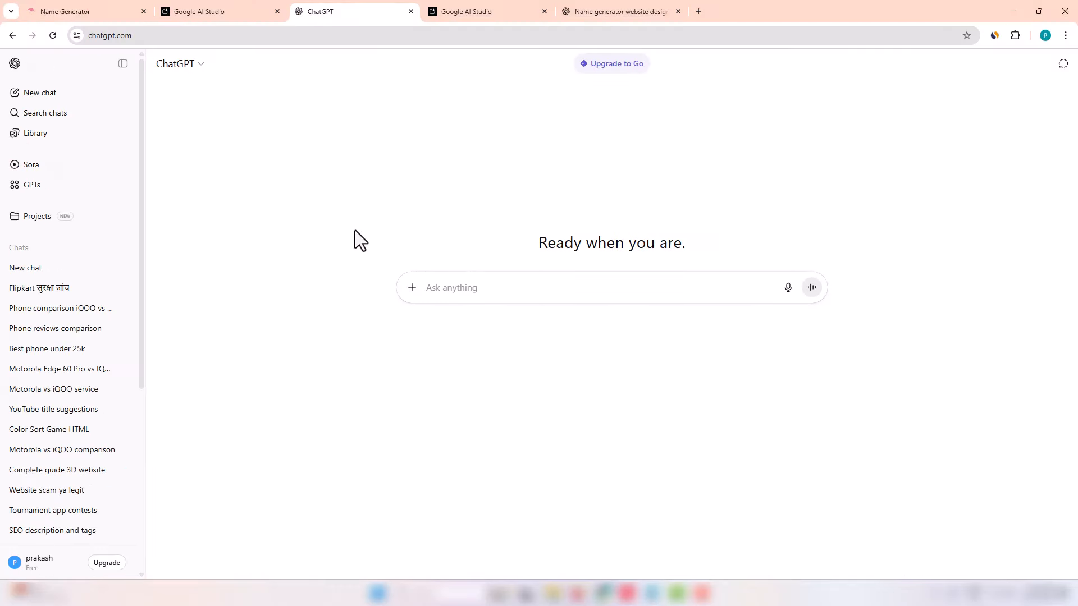
left_click(221, 9)
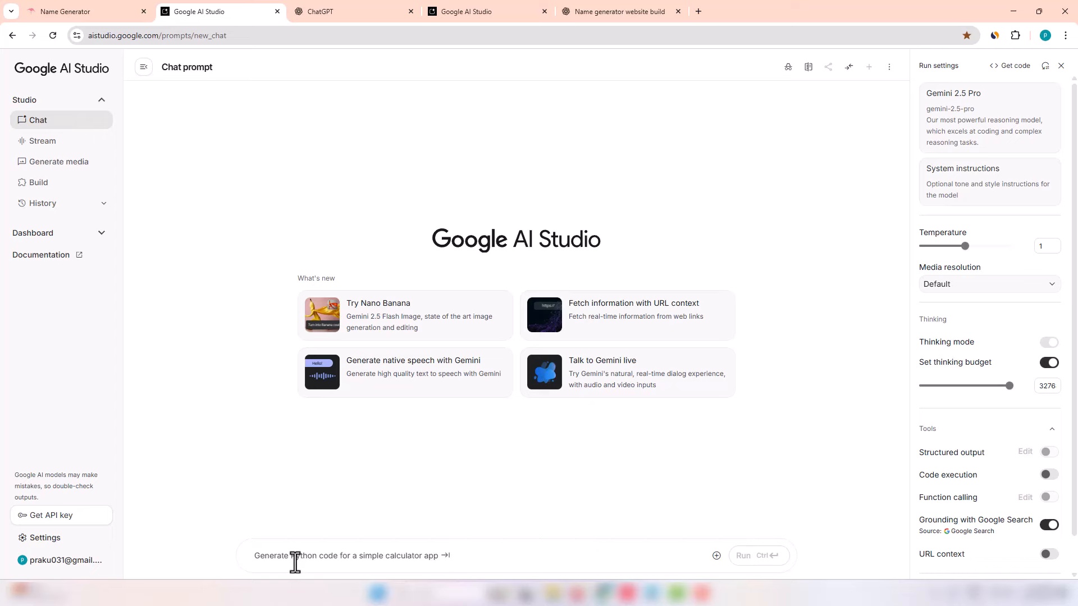
key("ctrl+v")
left_click(751, 556)
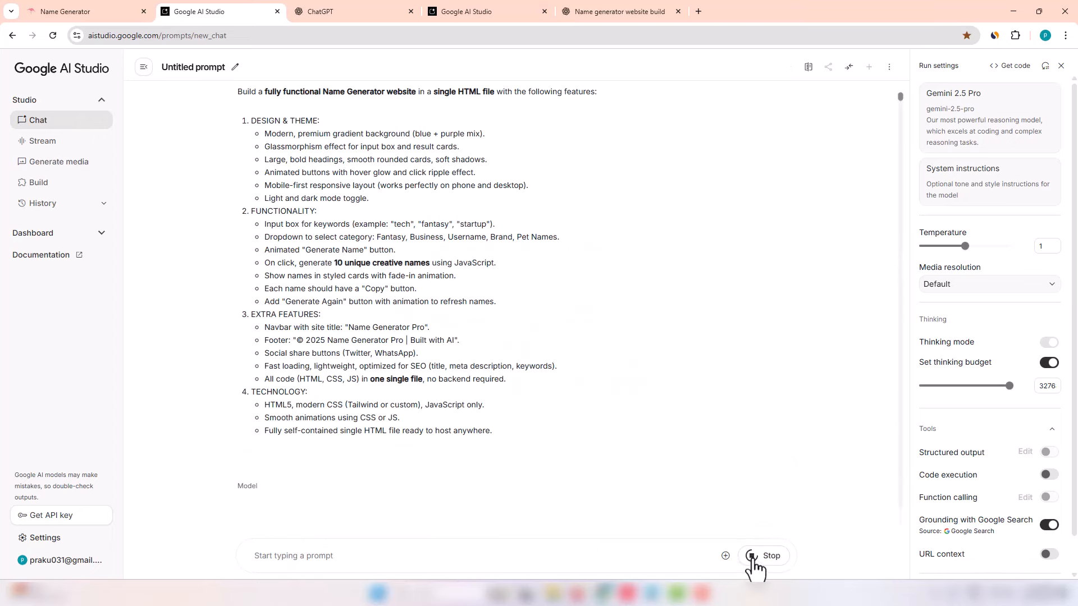
Paste the second website prompt into the empty ChatGPT chat and send it.
left_click(331, 10)
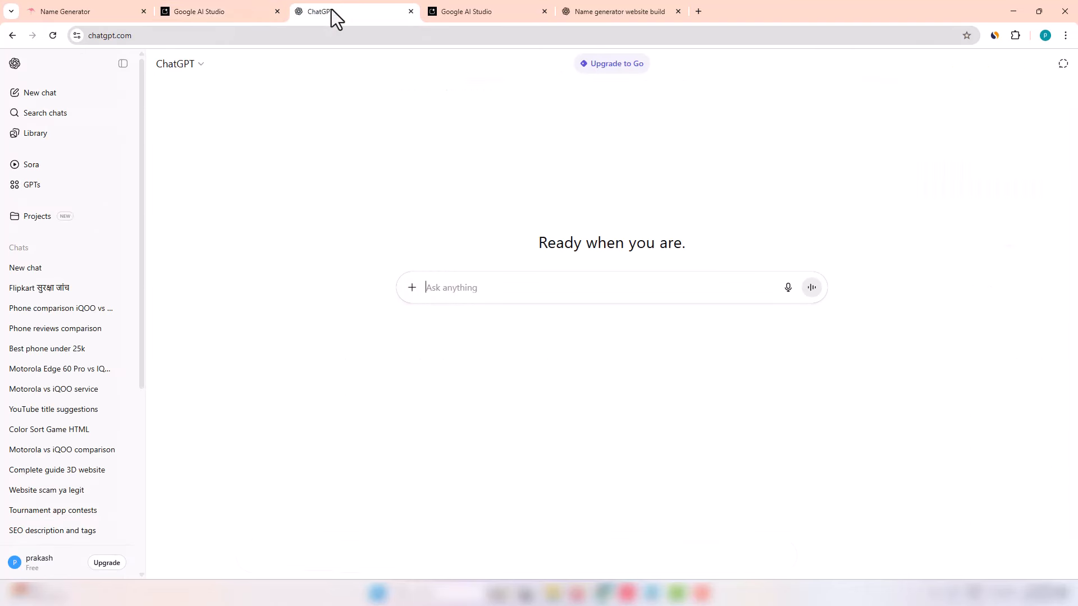
right_click(450, 289)
left_click(476, 417)
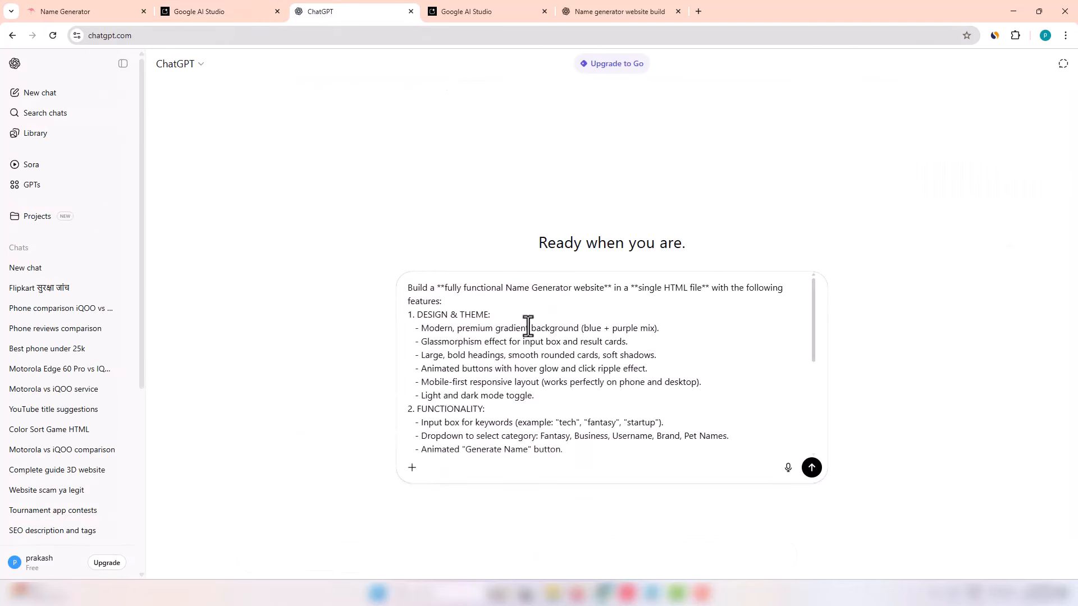
left_click(812, 468)
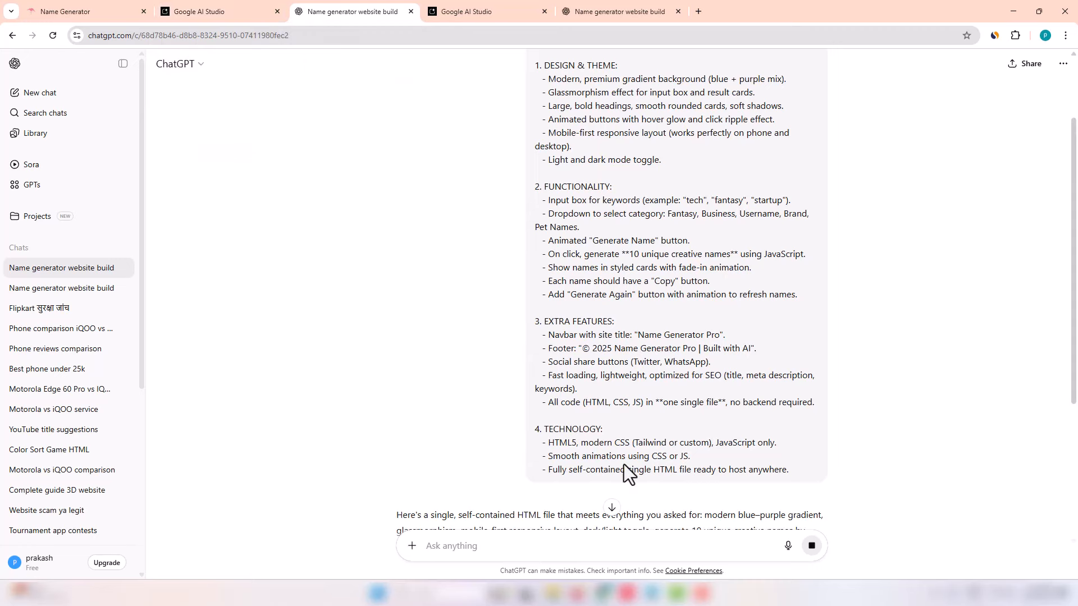
Check the progress of the code being generated from the second prompt in ChatGPT and Google AI Studio.
scroll(614, 511, "down", 4)
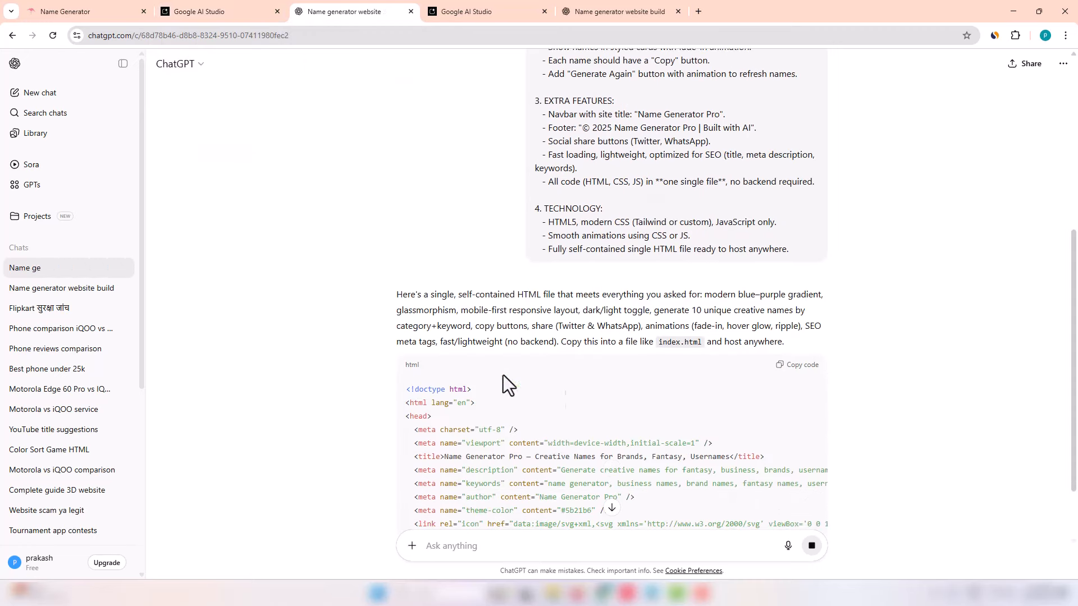
scroll(609, 515, "down", 2)
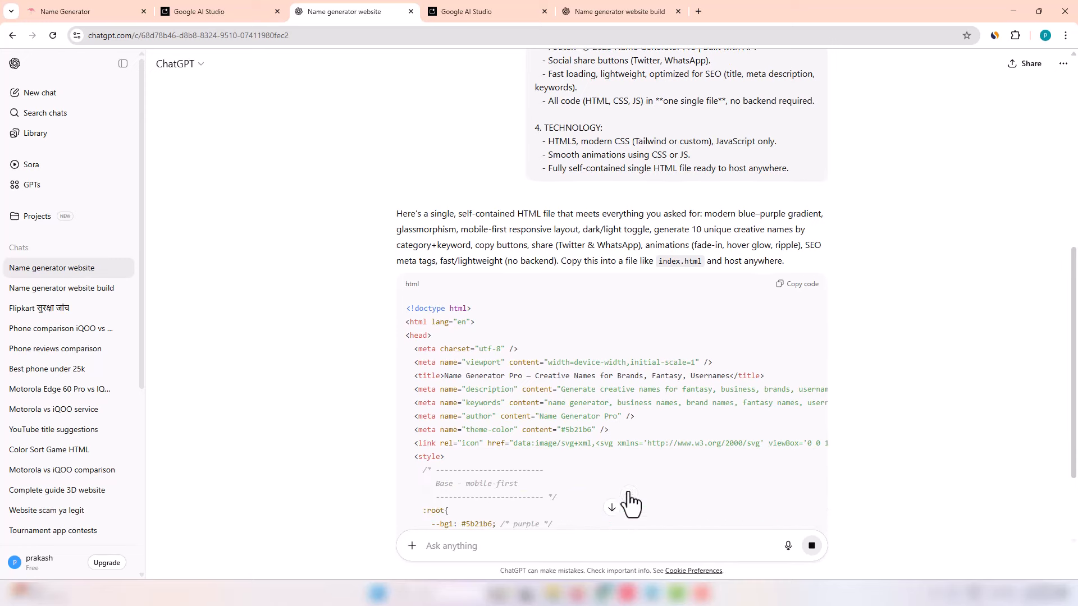
scroll(613, 517, "down", 3)
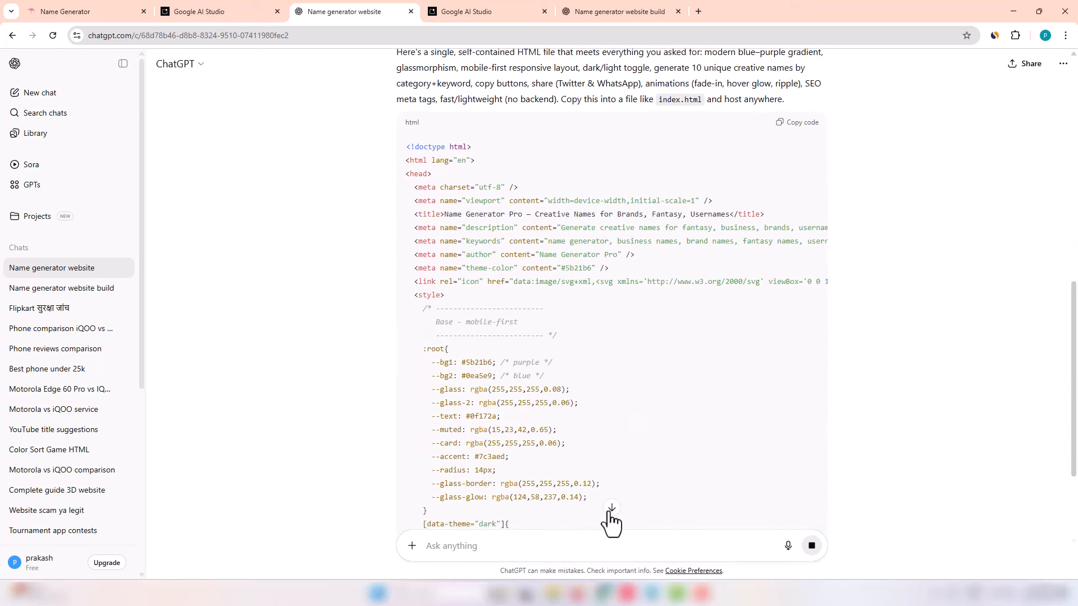
scroll(612, 517, "down", 2)
scroll(611, 519, "down", 2)
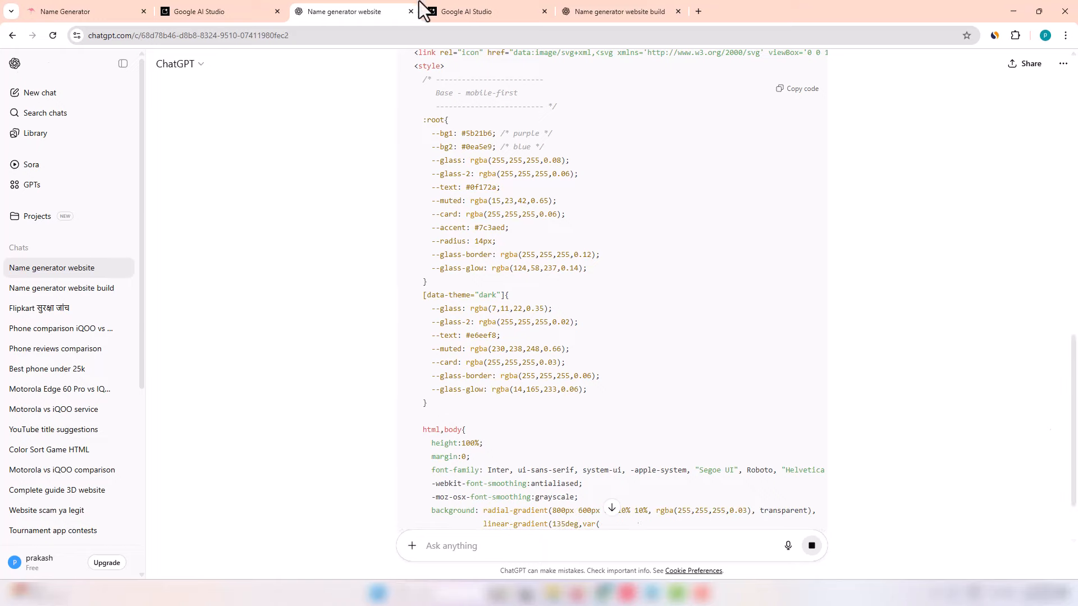
left_click(234, 6)
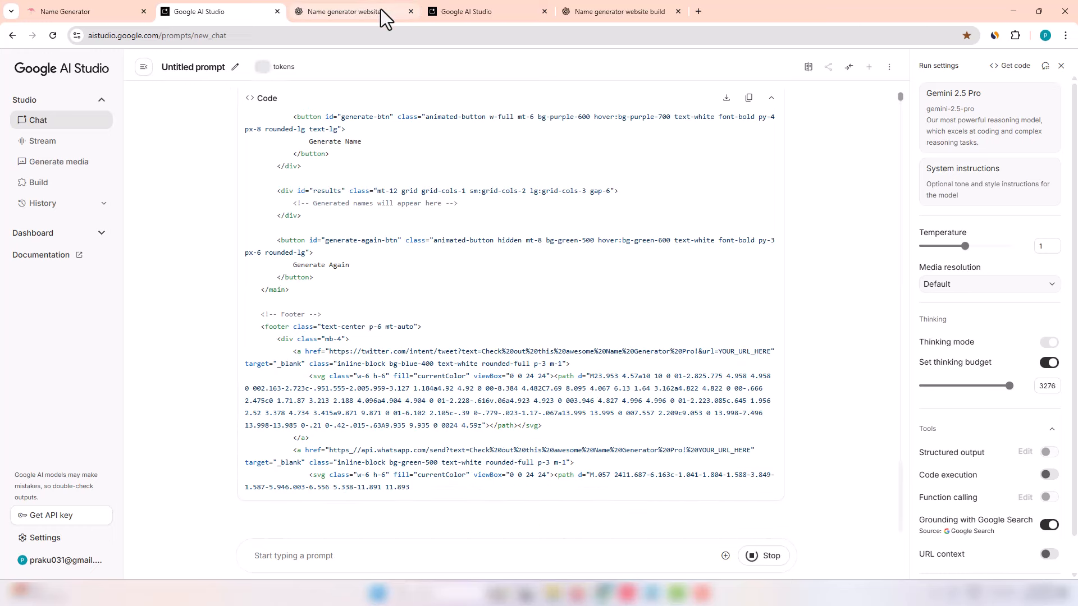
Download the finished HTML code from the "Name Generator Pro: Modern Design & Features" chat and open ai_studio_code.html in the browser.
left_click(516, 7)
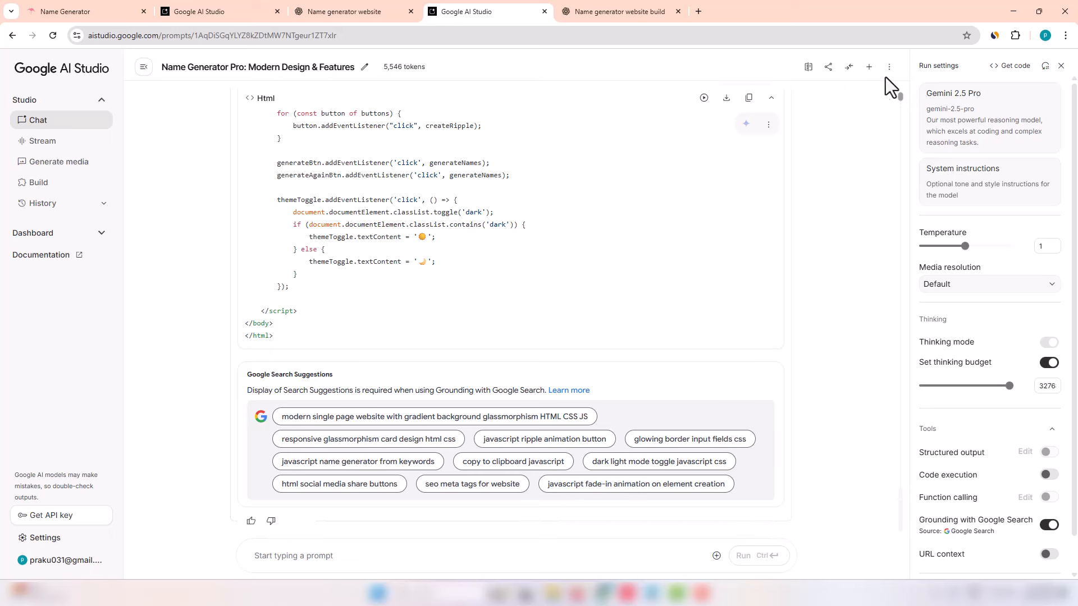
left_click(726, 99)
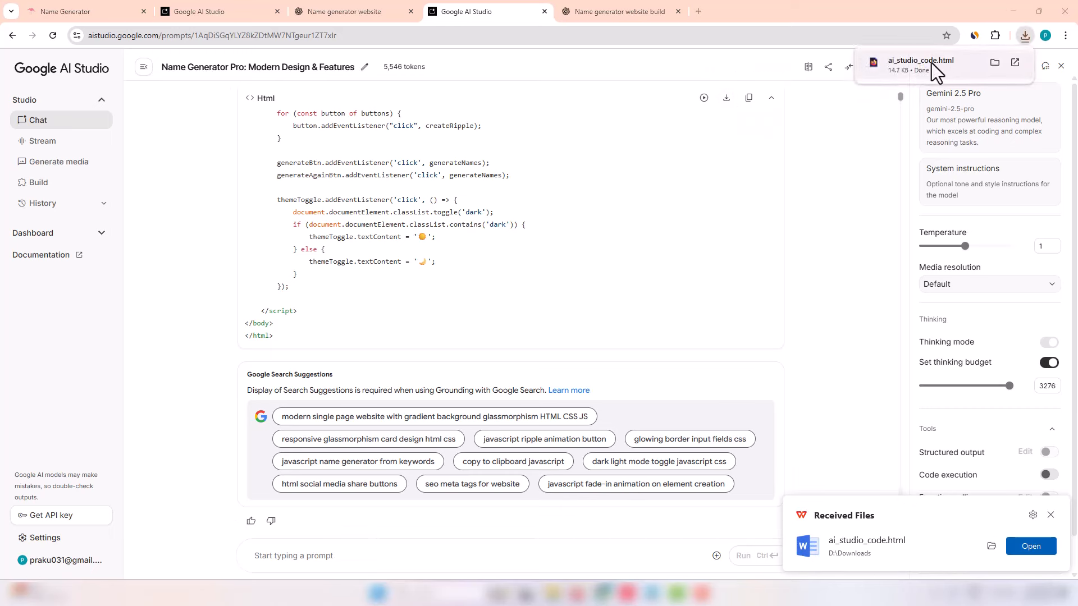
left_click(931, 63)
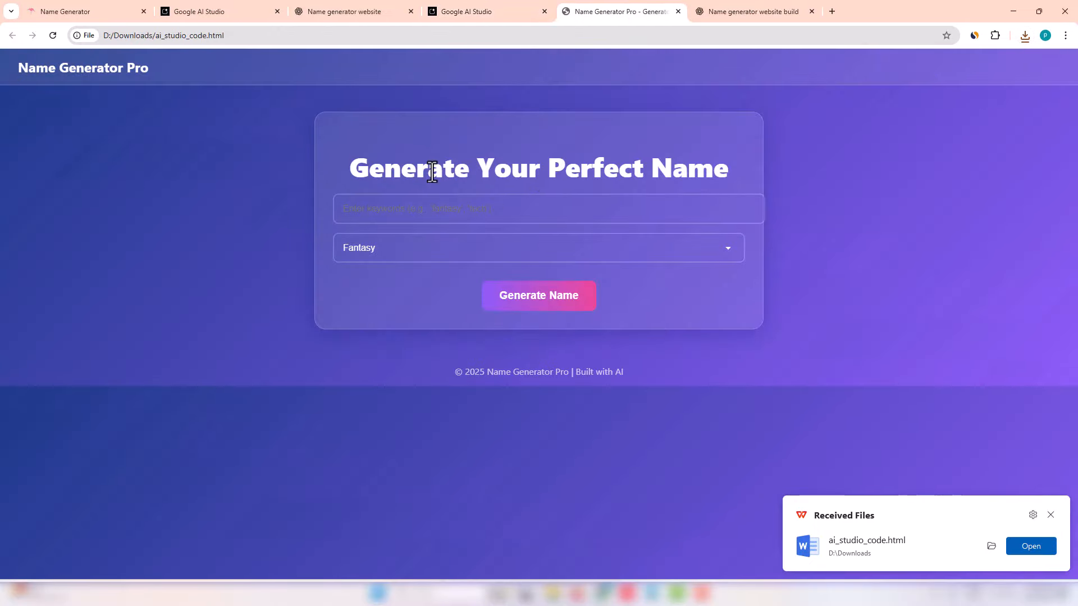
Generate names on the downloaded Name Generator Pro page with the keyword "freelancer" and the Business category.
left_click_drag(418, 172, 729, 172)
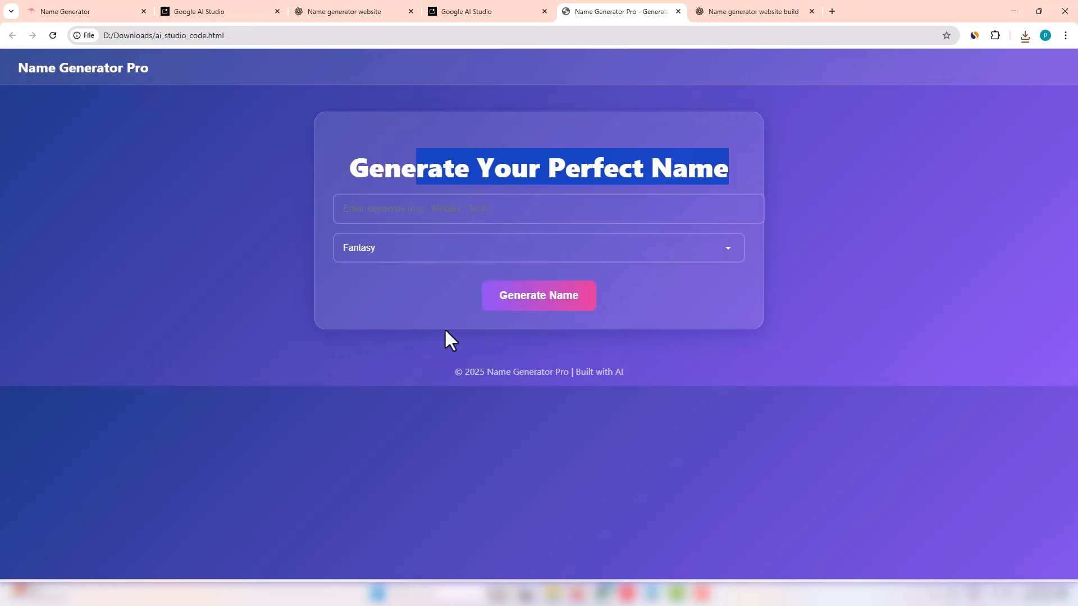
left_click(361, 210)
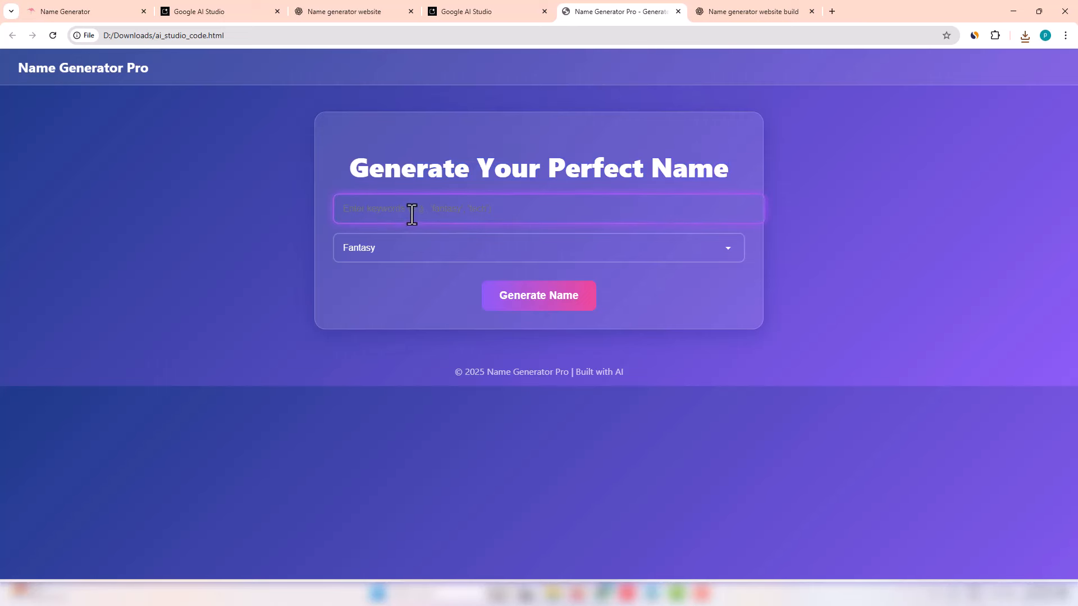
left_click(388, 250)
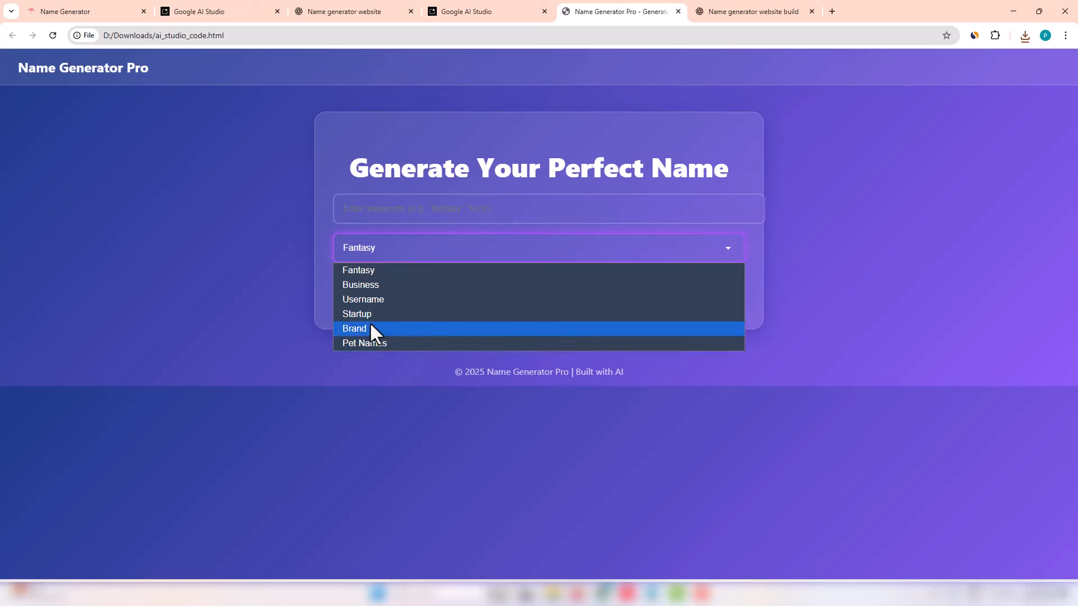
left_click(372, 284)
left_click(368, 207)
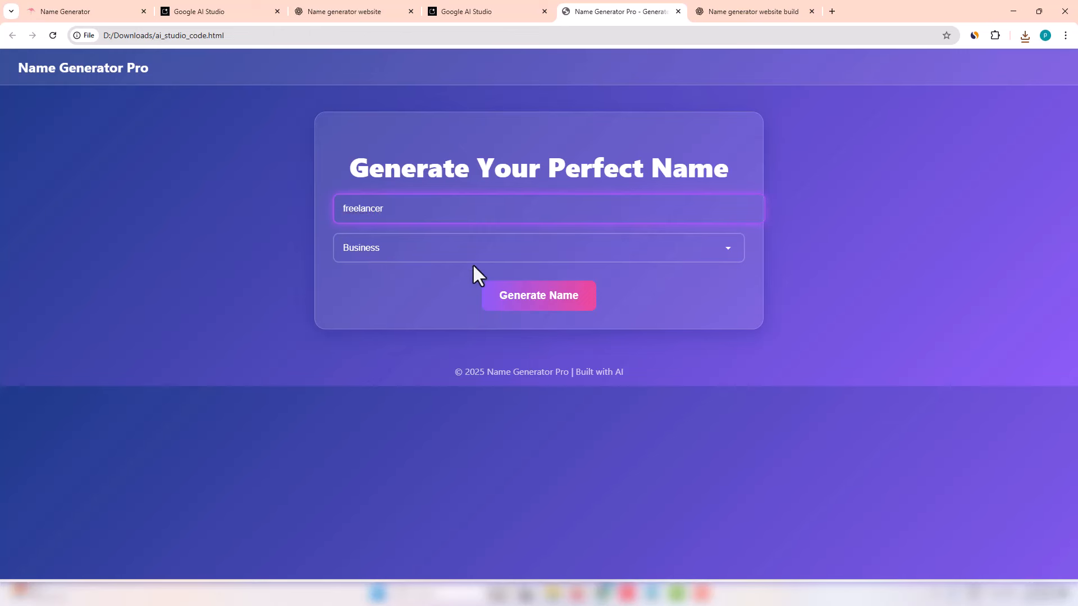
left_click(540, 302)
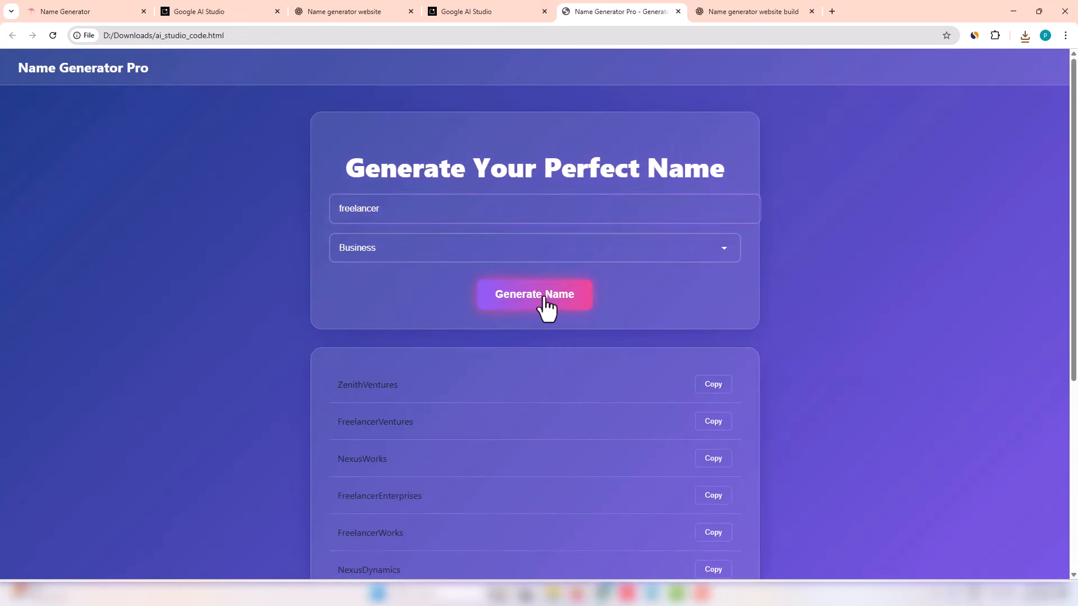
Look through the generated business names and regenerate the list twice.
scroll(1074, 359, "down", 3)
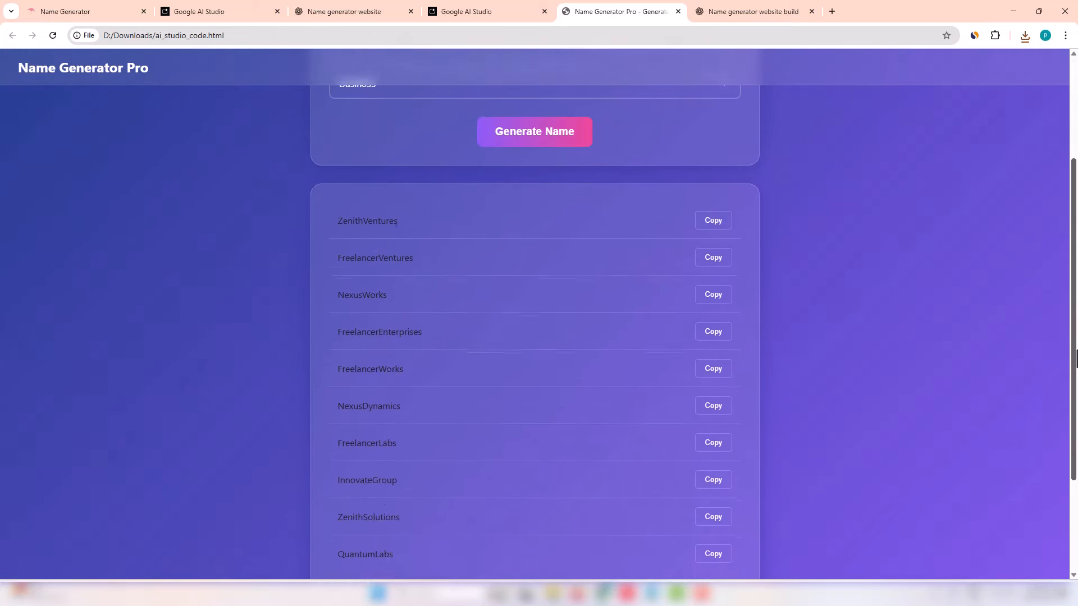
left_click_drag(1076, 359, 1076, 445)
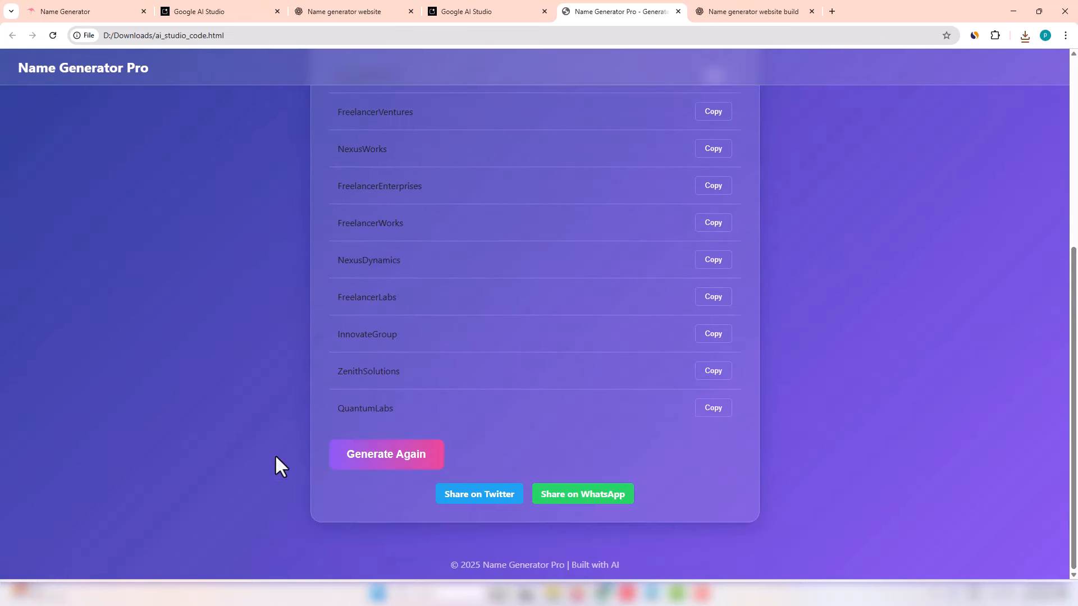
left_click(375, 455)
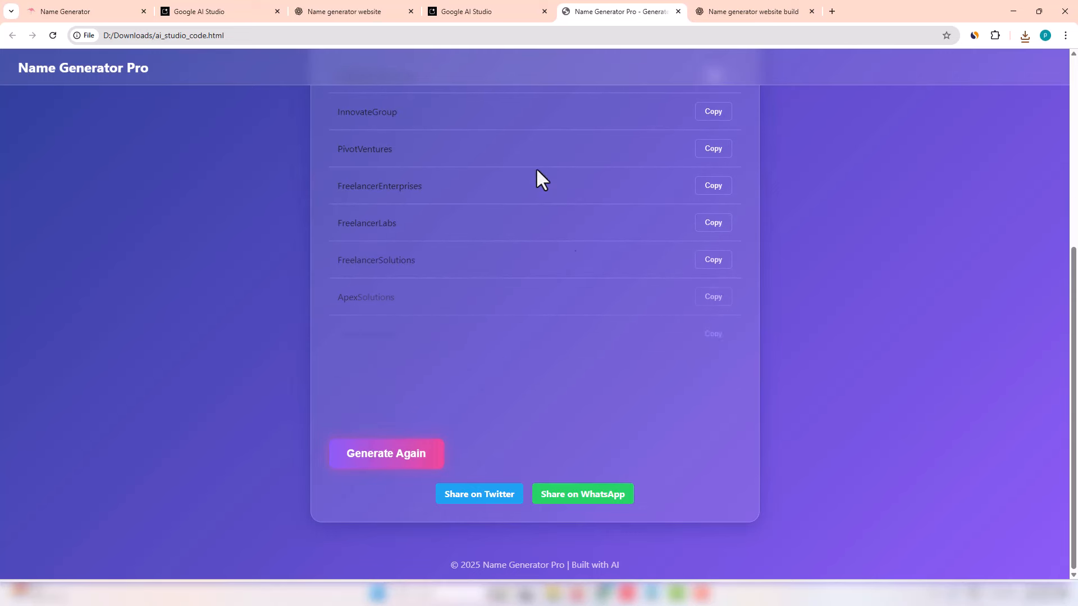
left_click(375, 459)
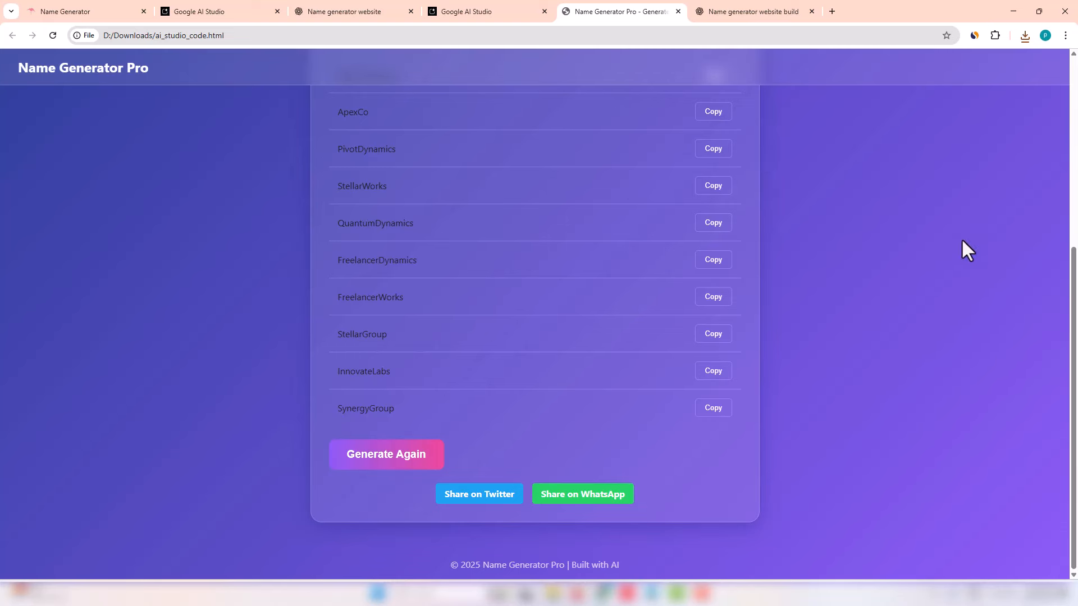
Generate names with the Pet Names category and the keyword "dog", and look through the results.
scroll(961, 241, "up", 5)
left_click(385, 257)
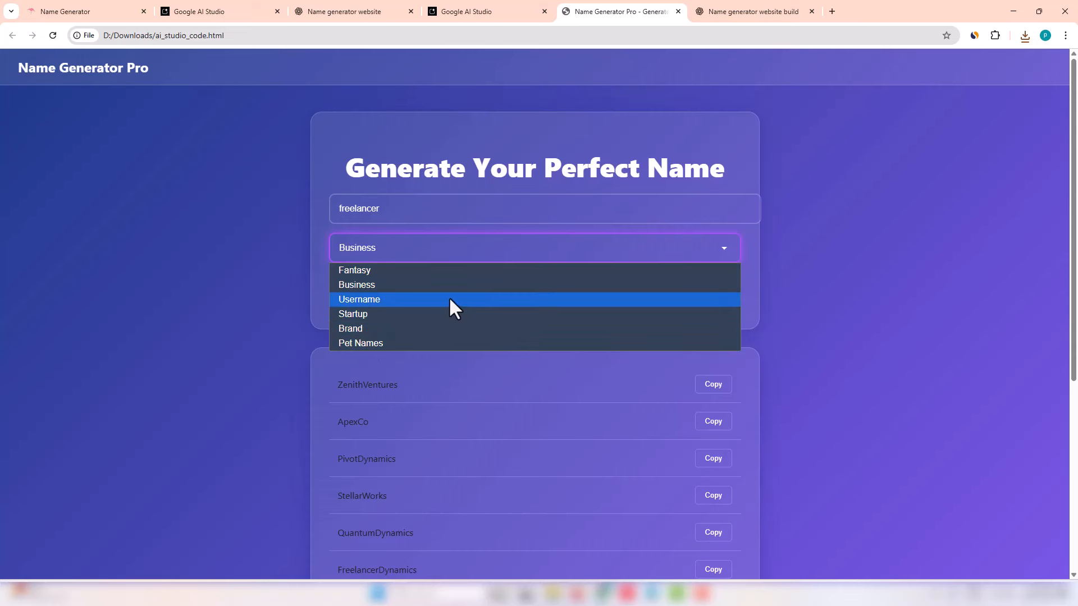
left_click(348, 343)
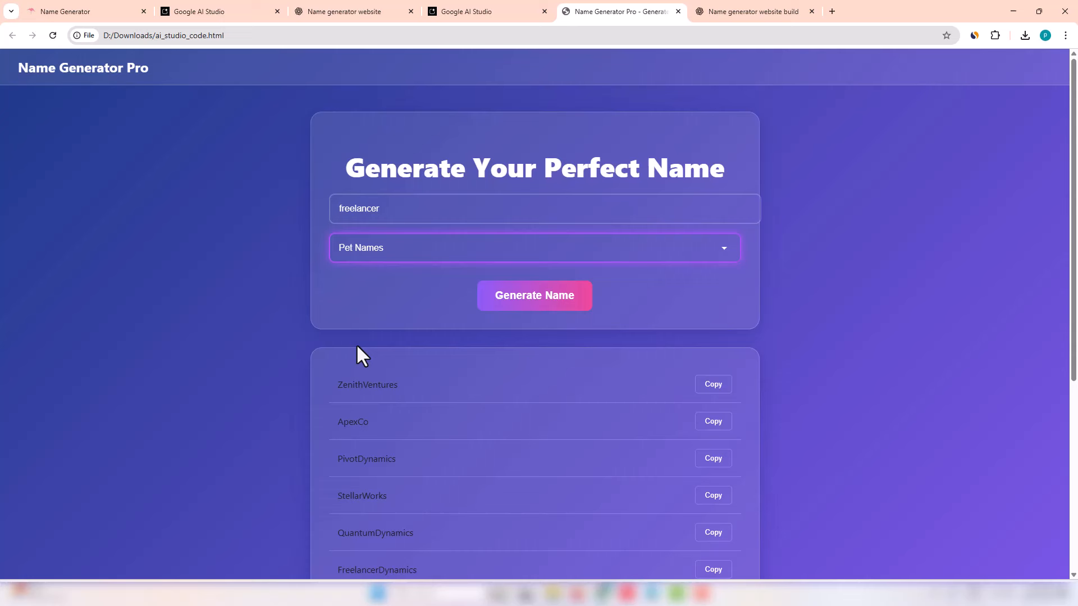
double_click(362, 208)
key("BackSpace")
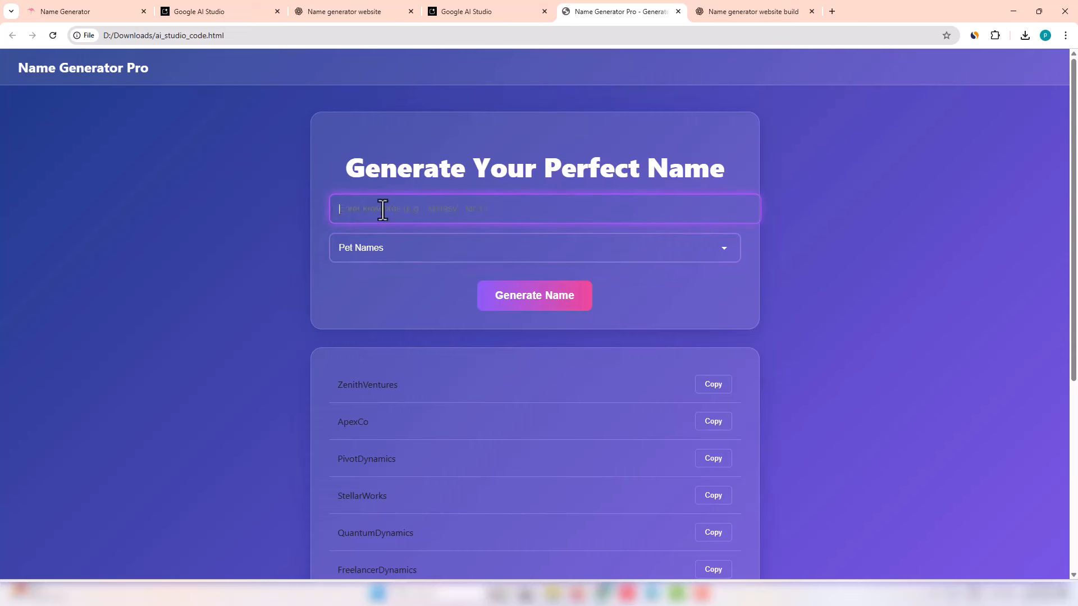
type("dog")
left_click(509, 303)
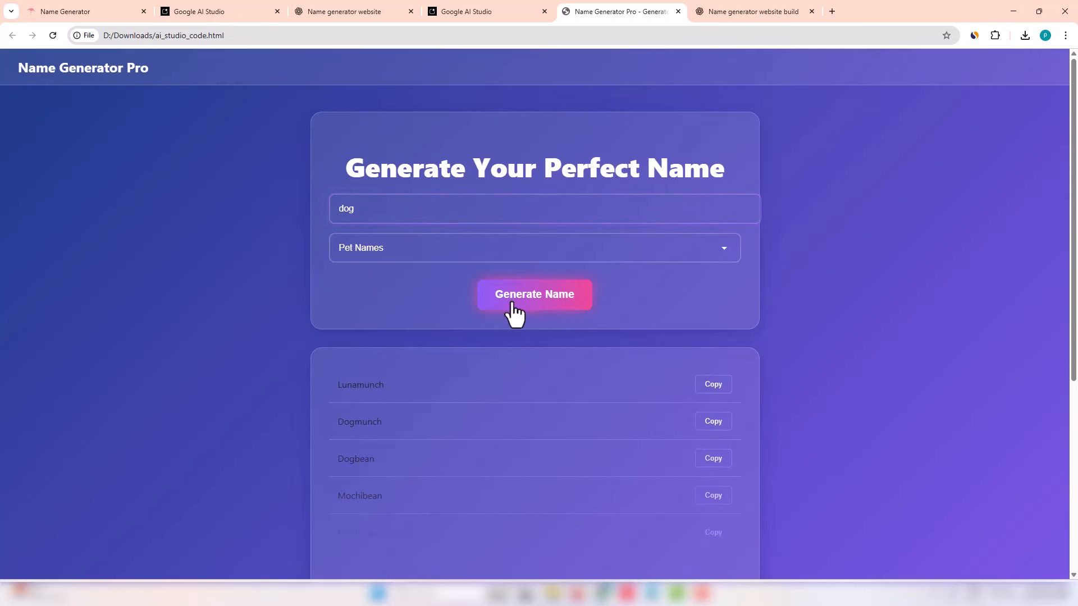
left_click_drag(1070, 267, 1063, 438)
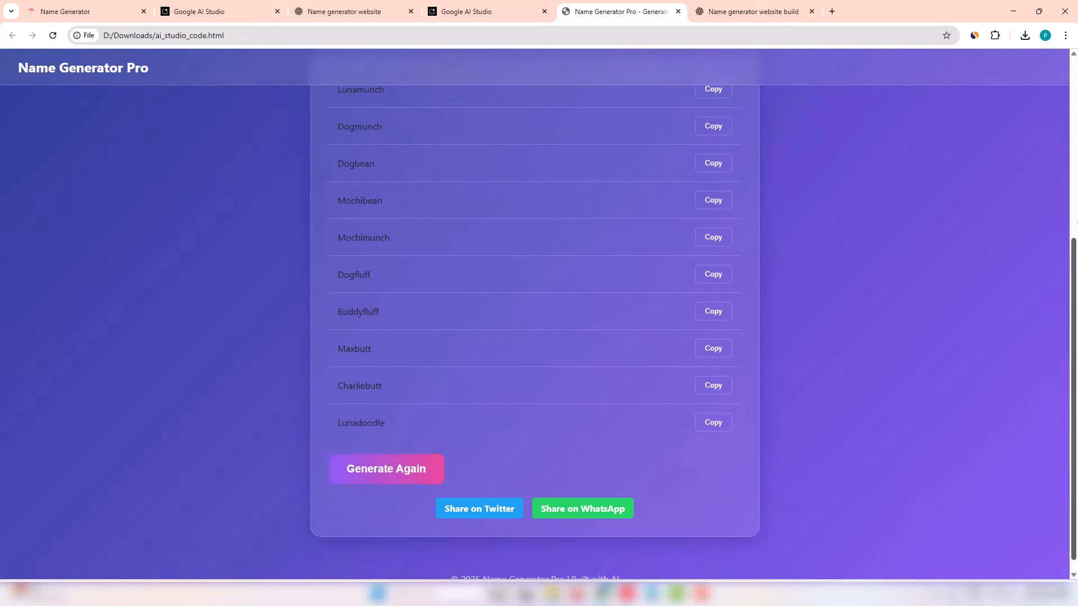
left_click_drag(1077, 287, 1077, 45)
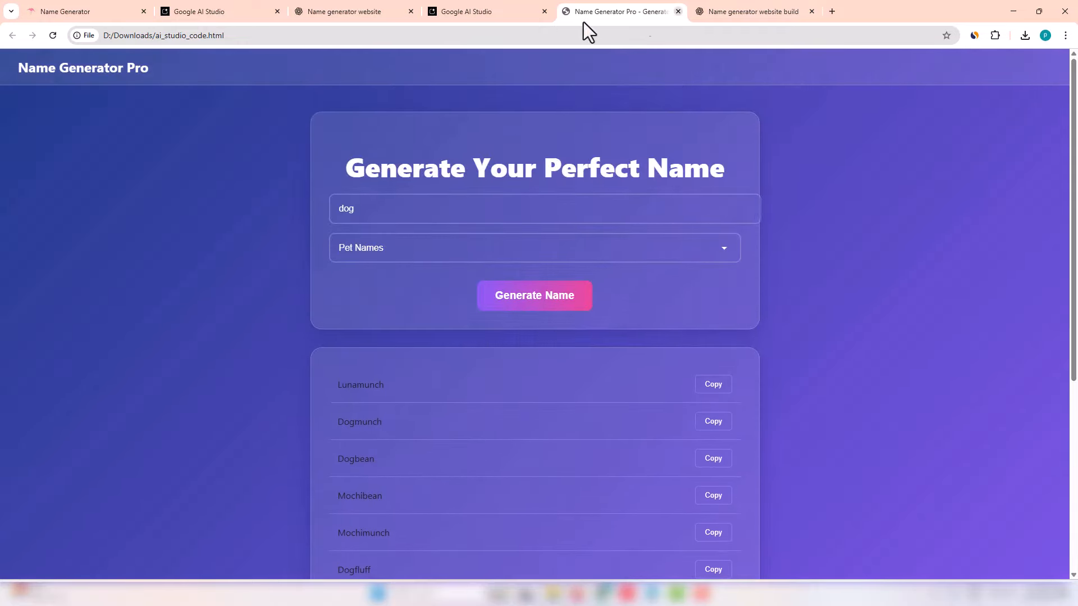
left_click(486, 4)
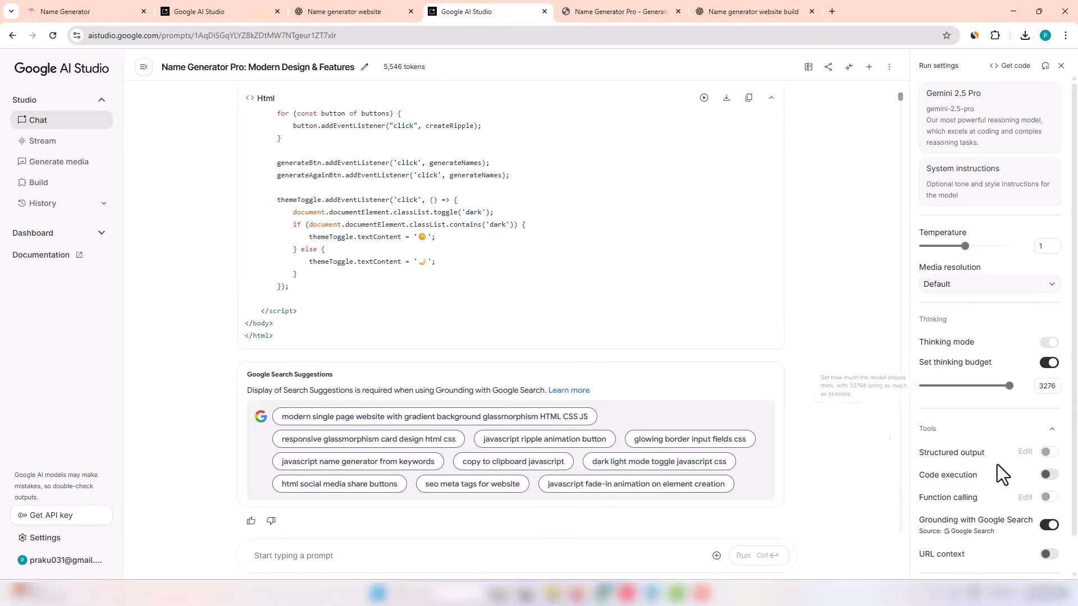
left_click_drag(895, 510, 898, 431)
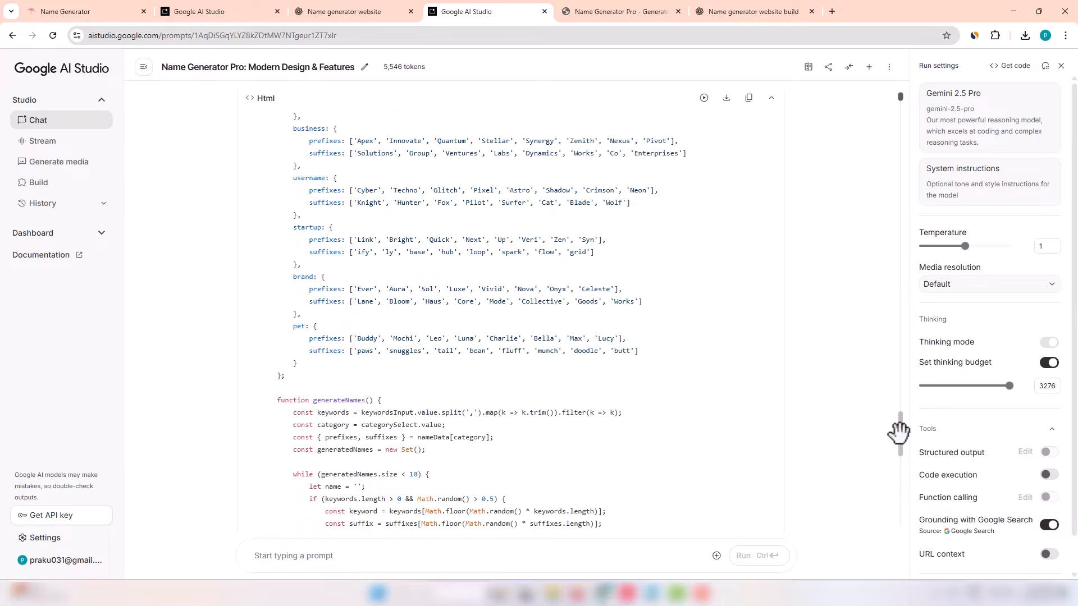
left_click(605, 12)
left_click(475, 12)
Download the "Name Generator Pro — Single Html" code from the "Name generator website build" ChatGPT chat and open name_generator_pro_single_html.html in the browser.
left_click(745, 11)
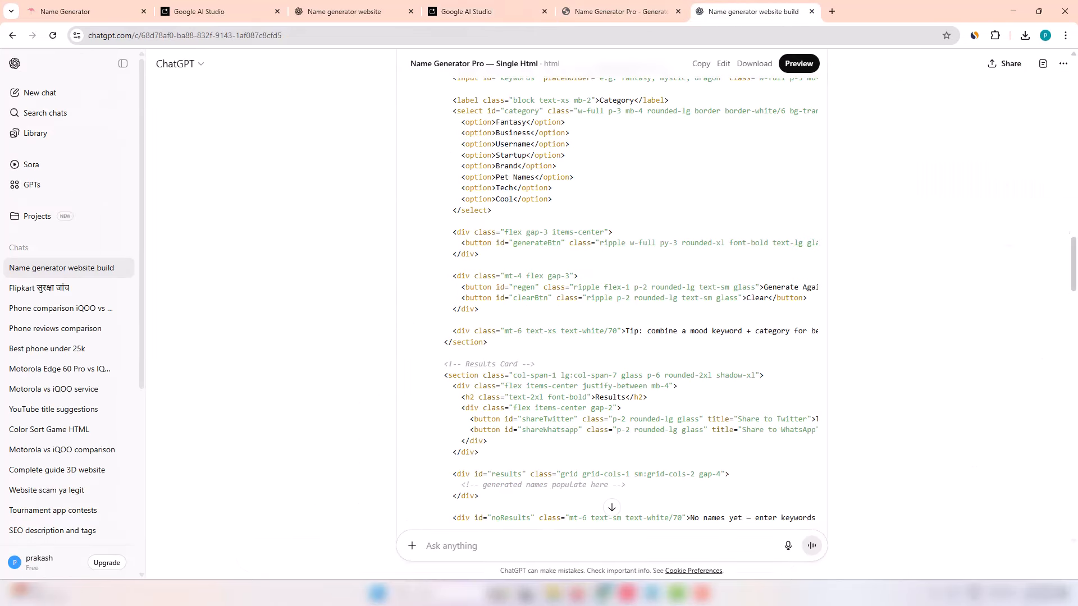
left_click_drag(1072, 263, 1028, 135)
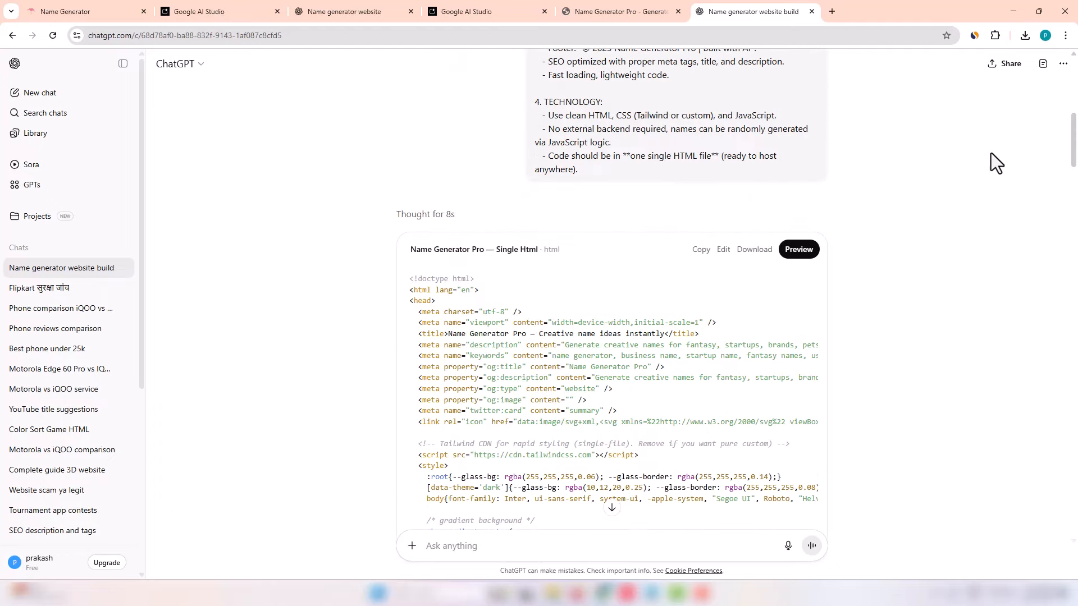
left_click(756, 253)
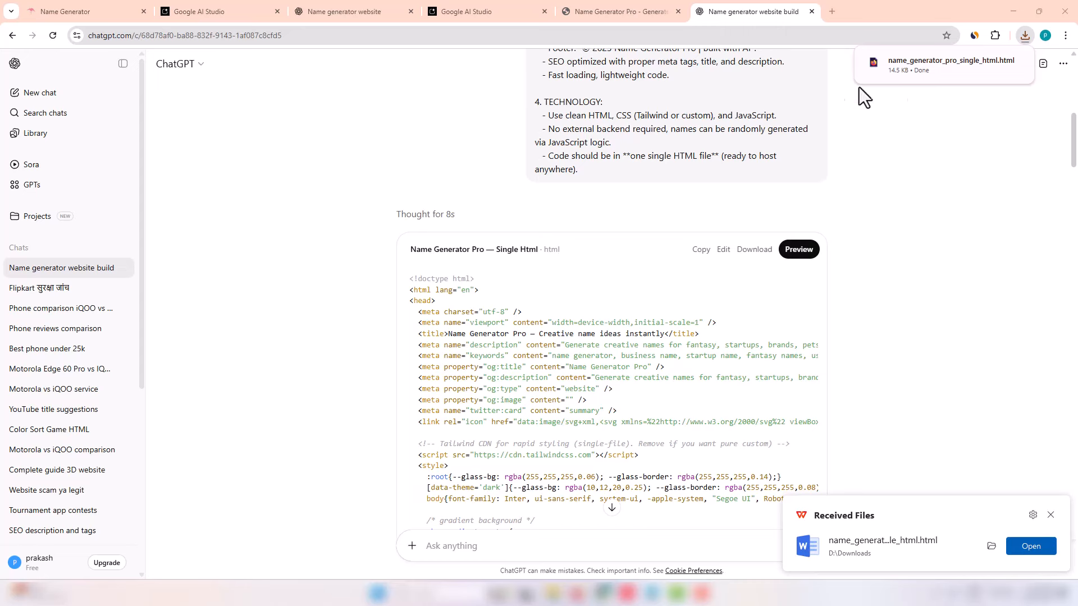
left_click(948, 62)
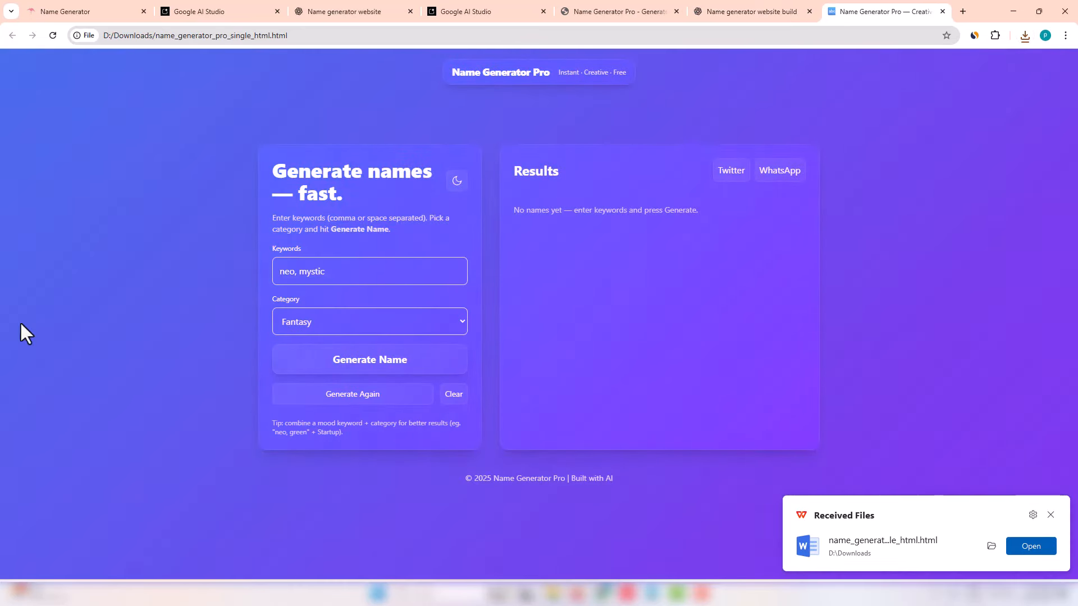
left_click(1050, 515)
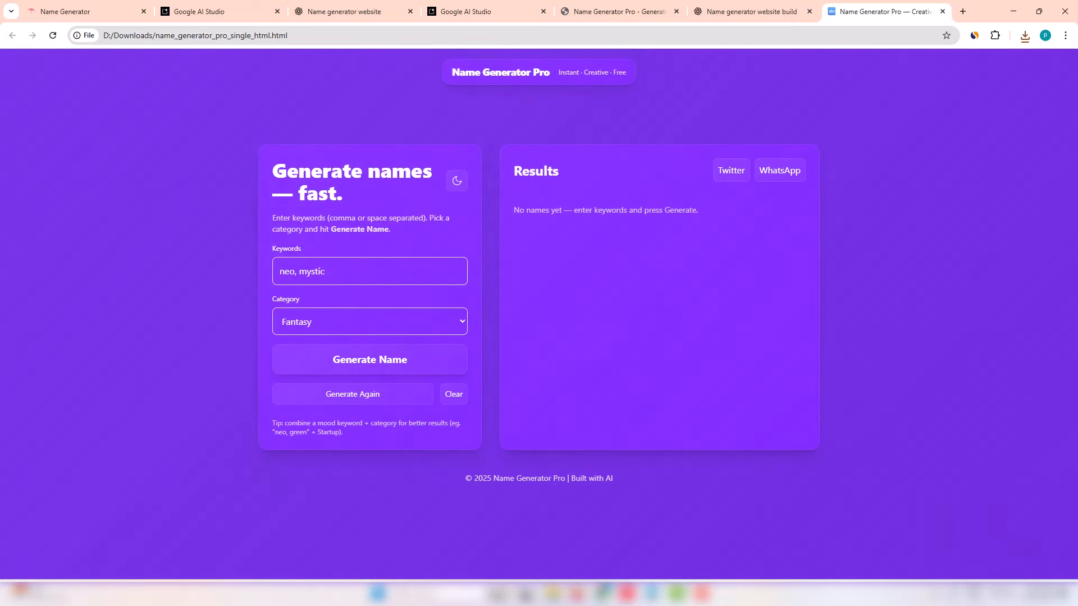
Generate names on the downloaded page with the prefilled keywords "neo, mystic" and the Fantasy category.
key("ctrl+a")
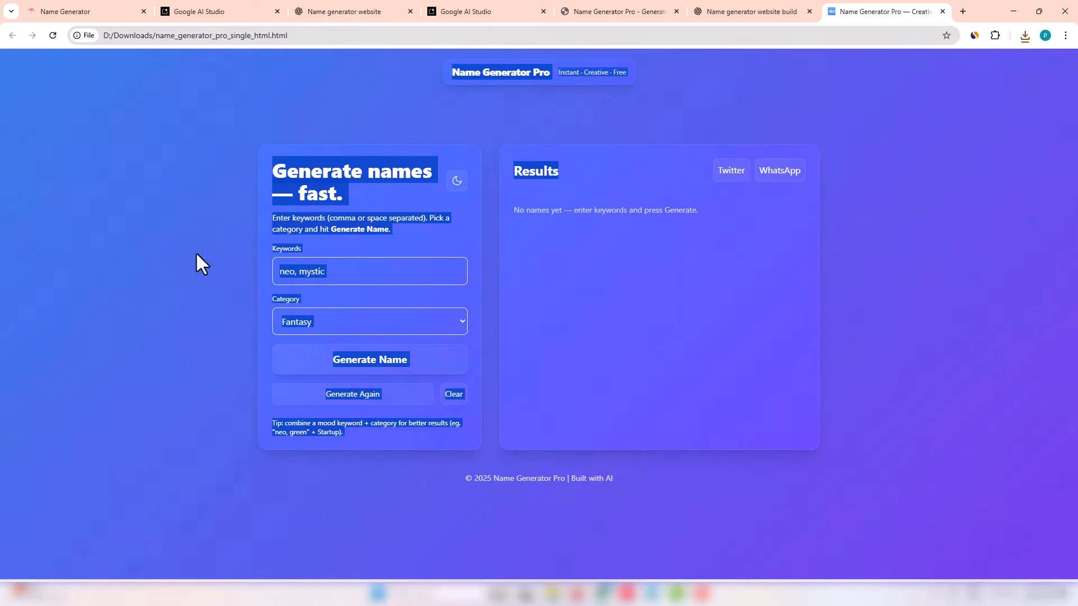
left_click(291, 250)
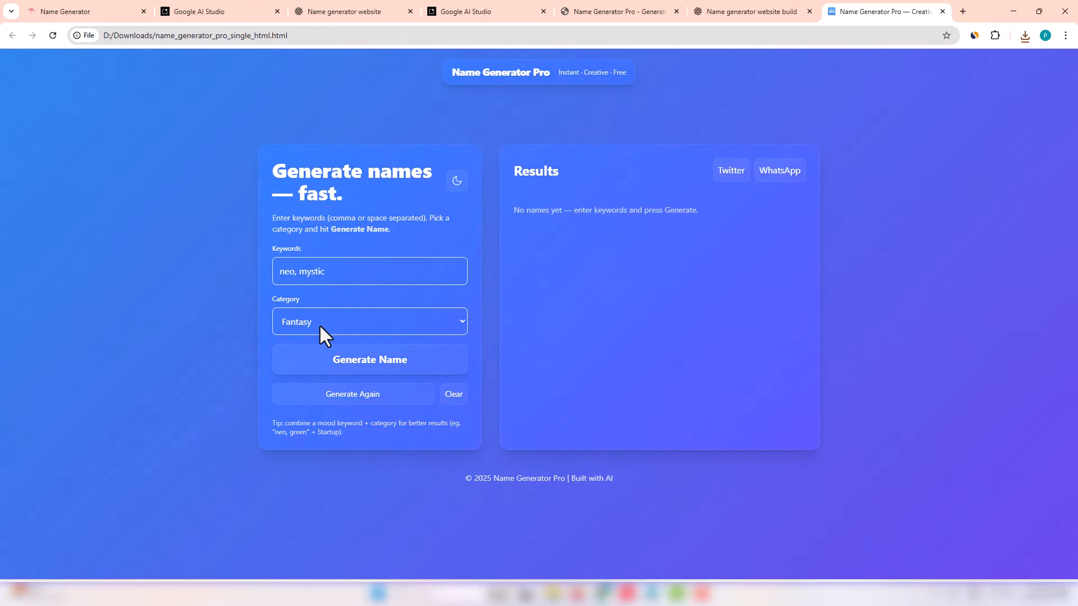
left_click_drag(326, 306, 334, 306)
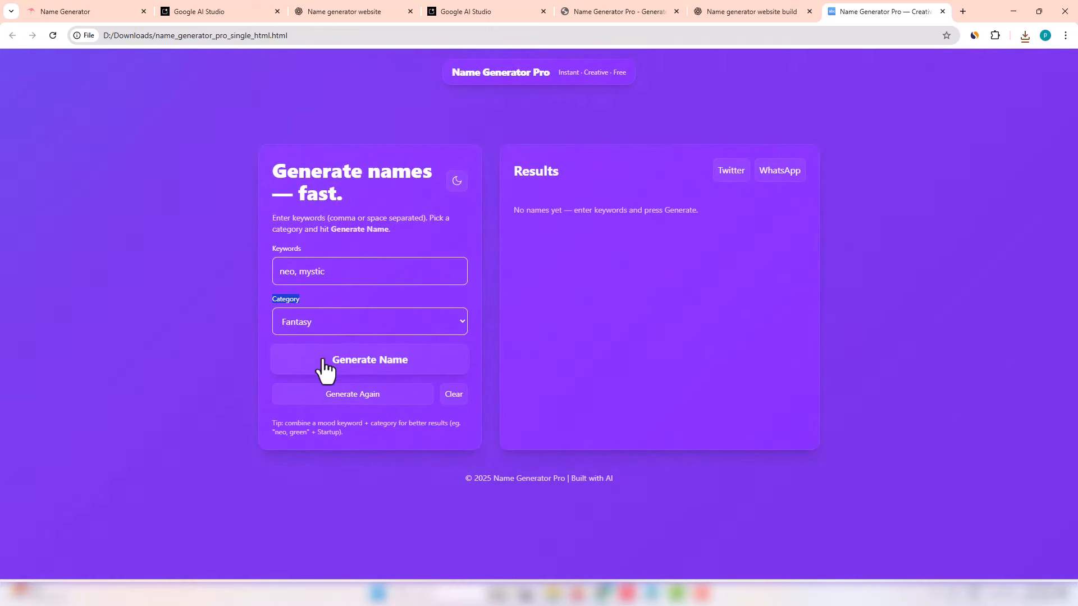
left_click(329, 322)
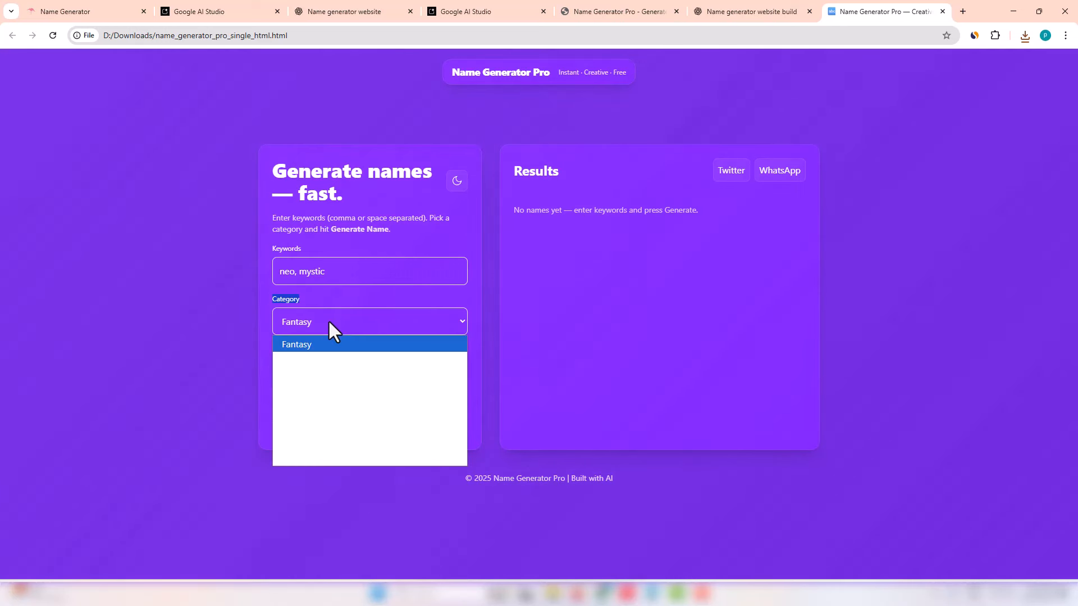
left_click(332, 321)
left_click(336, 275)
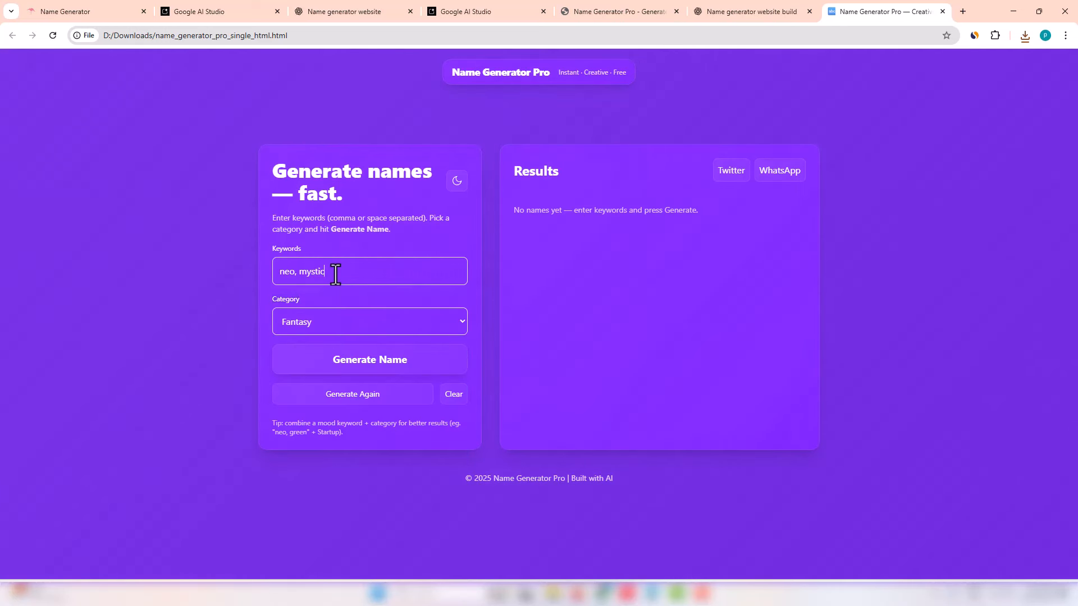
left_click(359, 368)
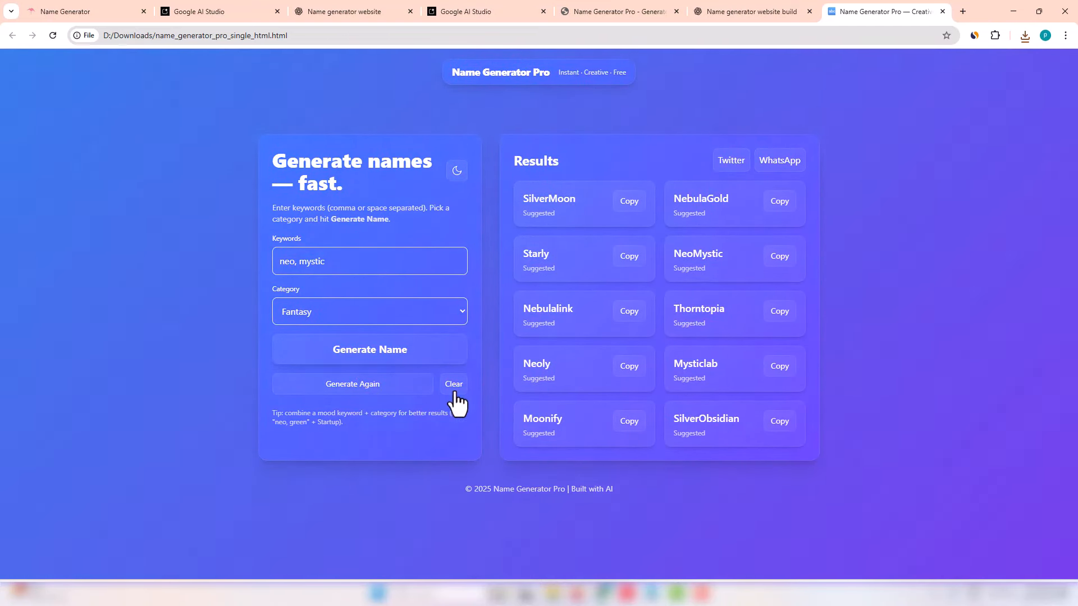
Generate names with the Tech category and the keyword "youtube channel", and generate a second set.
left_click(462, 312)
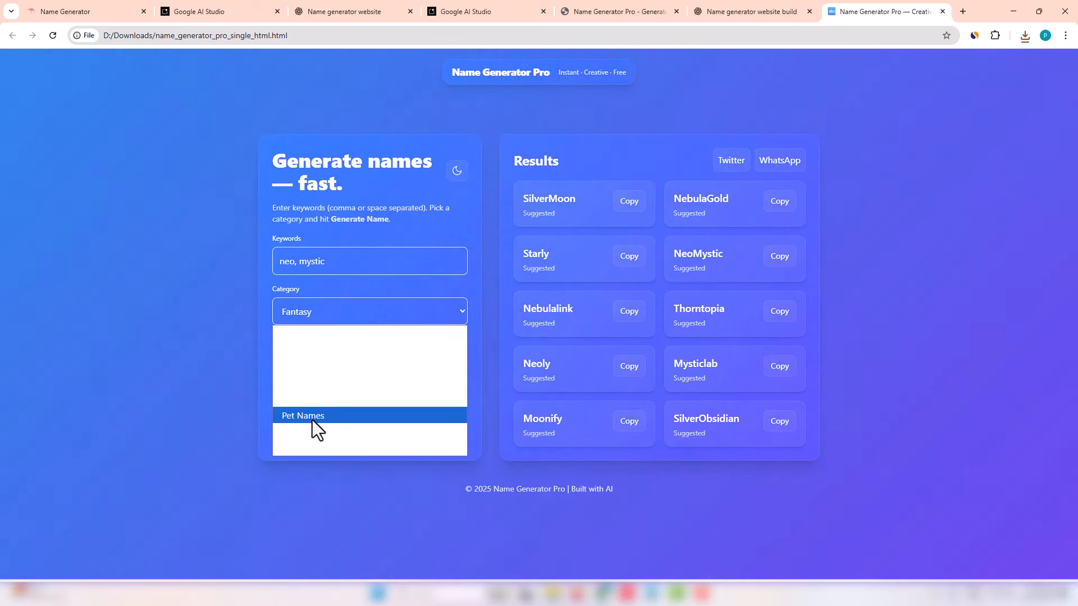
left_click(312, 431)
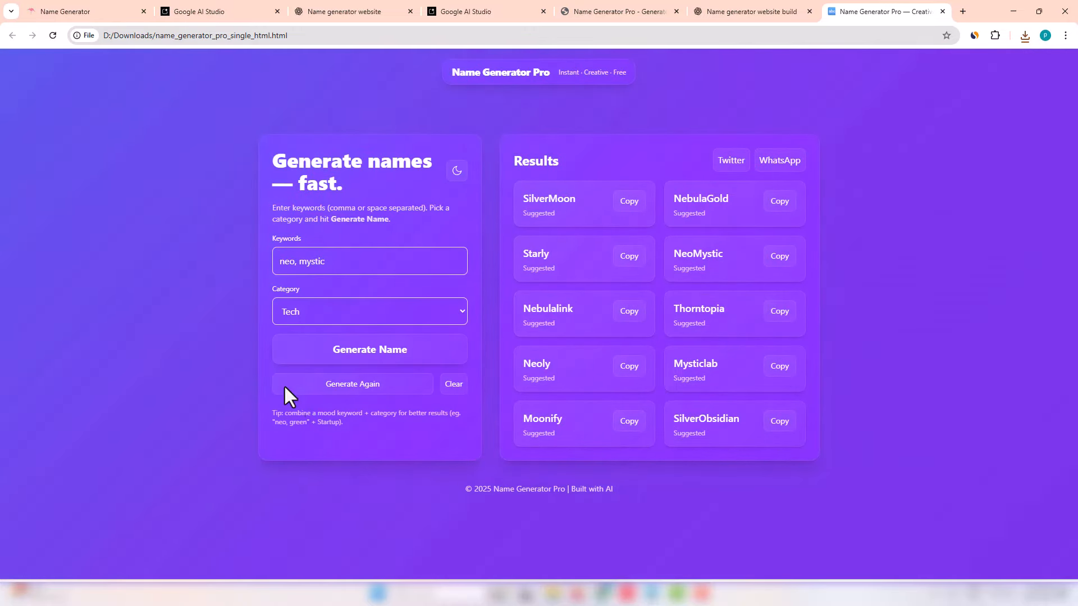
left_click(330, 262)
key("BackSpace")
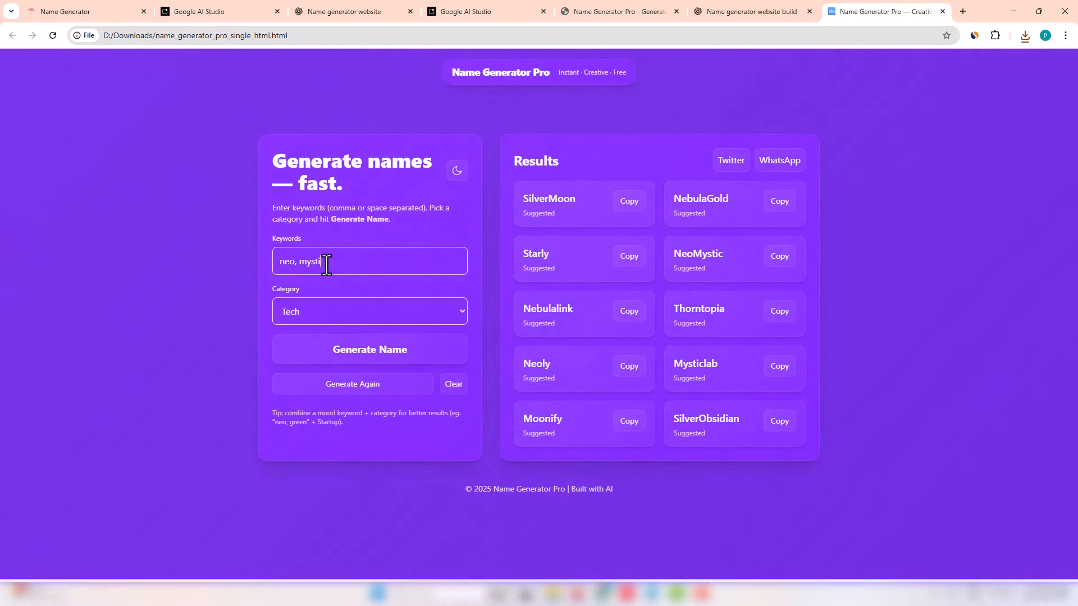
type("youtube channel")
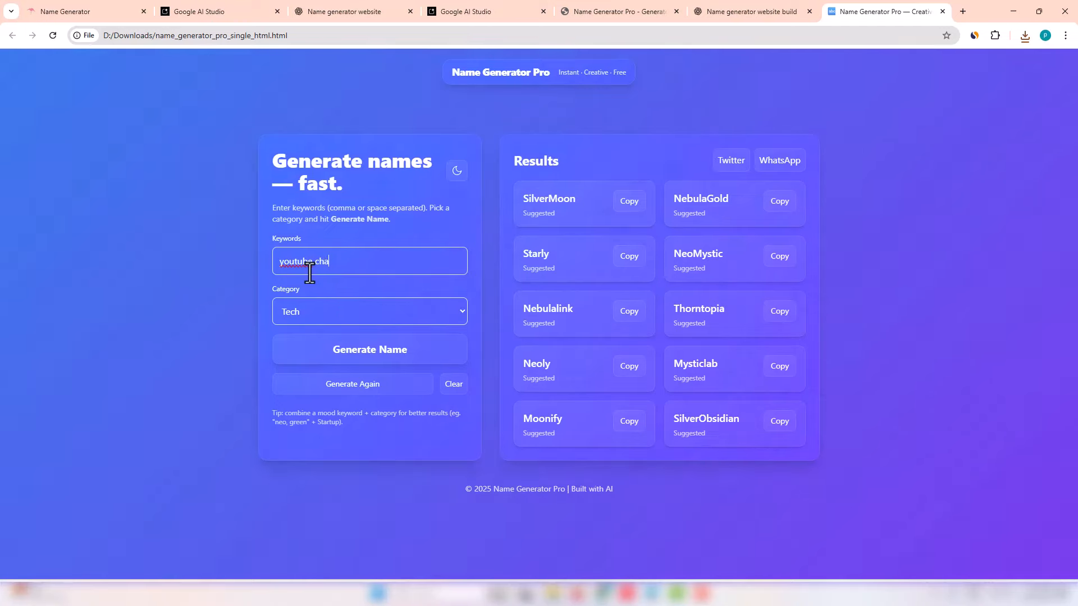
left_click(372, 355)
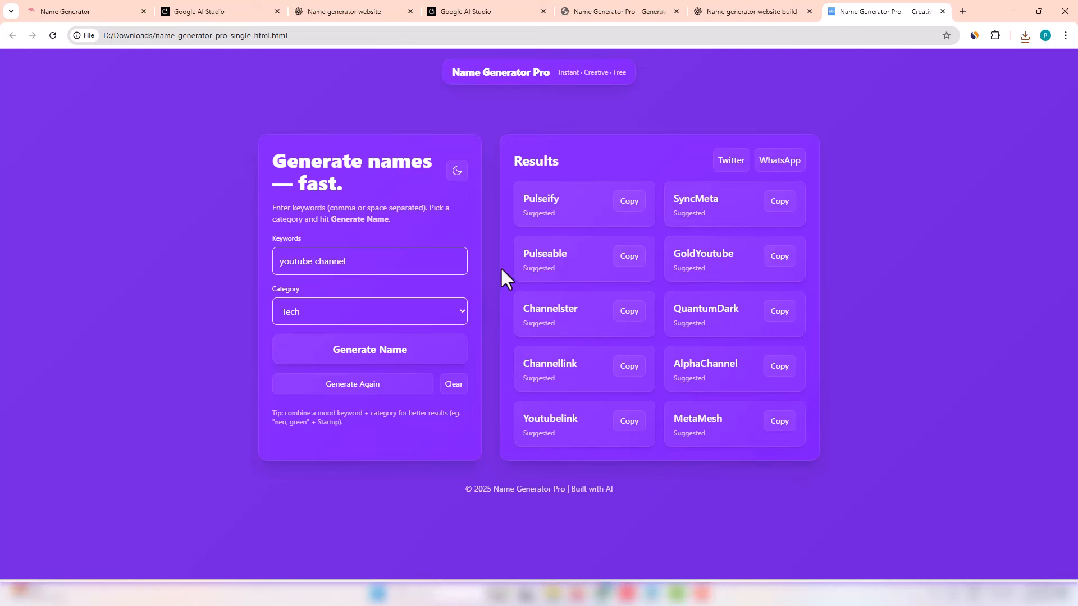
left_click(358, 360)
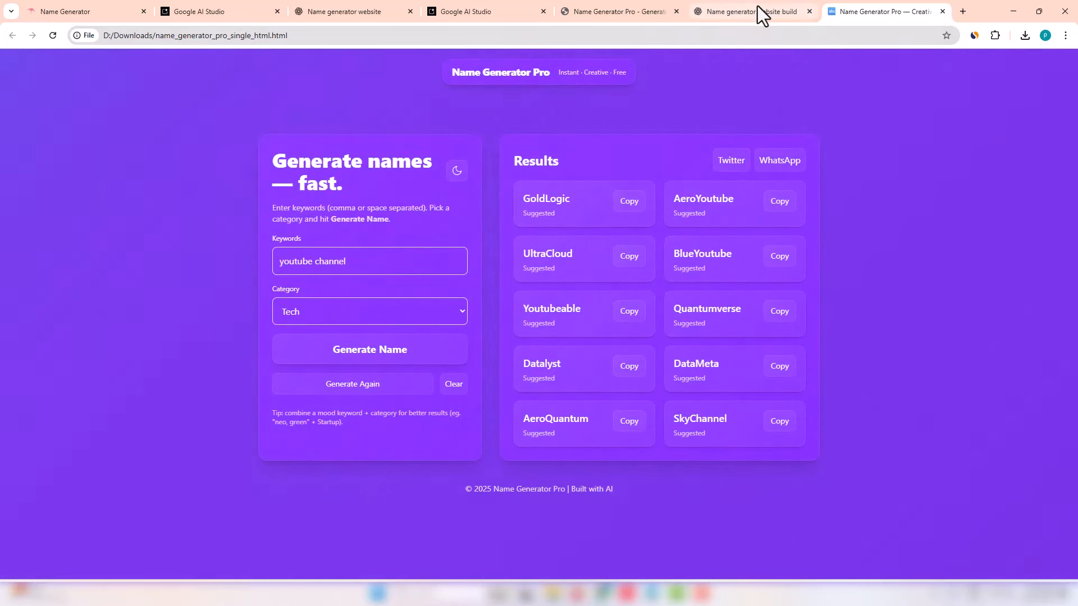
Download the code block from the "Single File Name Generator Pro" chat in Google AI Studio and check the file in the download history.
left_click(484, 6)
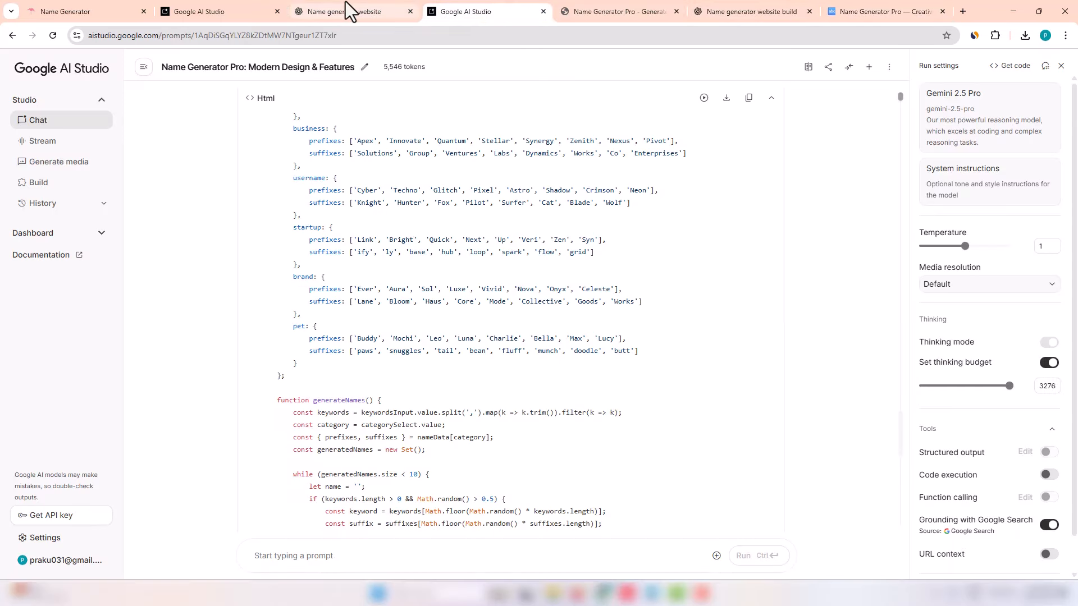
left_click(208, 10)
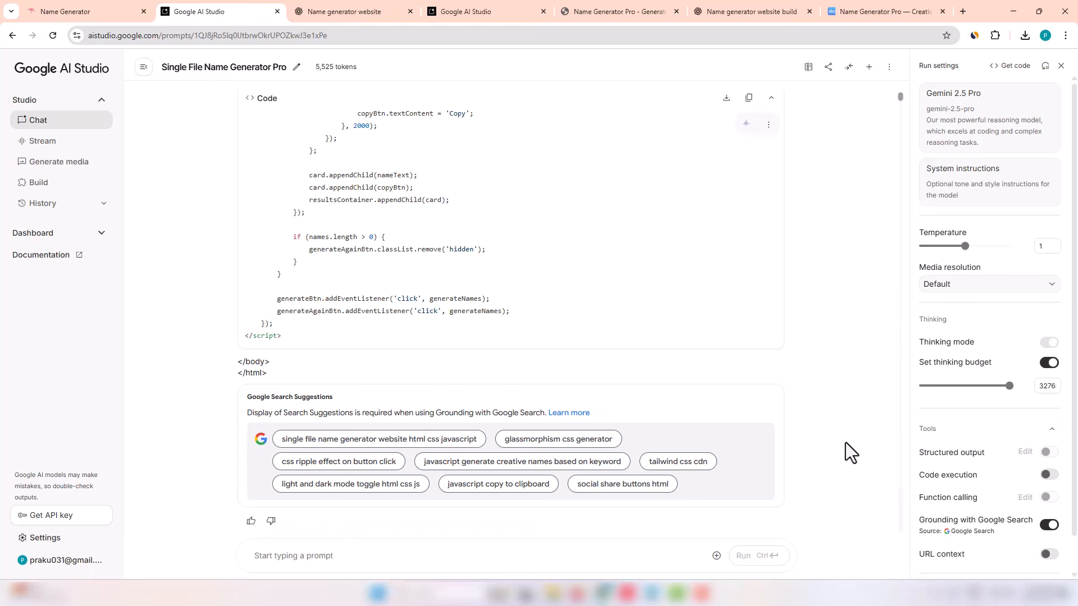
left_click_drag(900, 506, 895, 470)
left_click(727, 99)
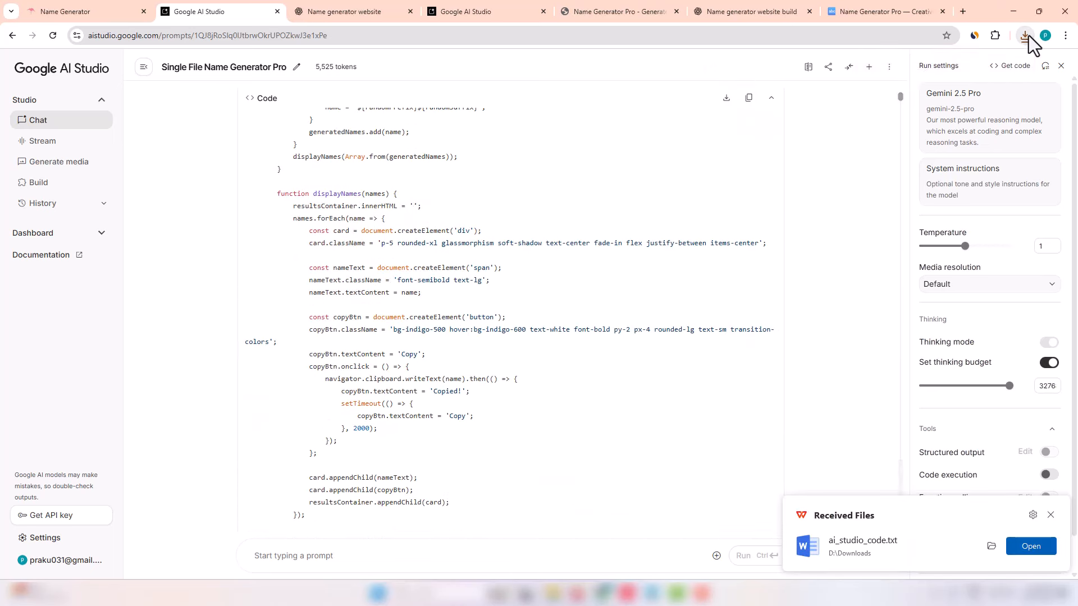
left_click(1027, 35)
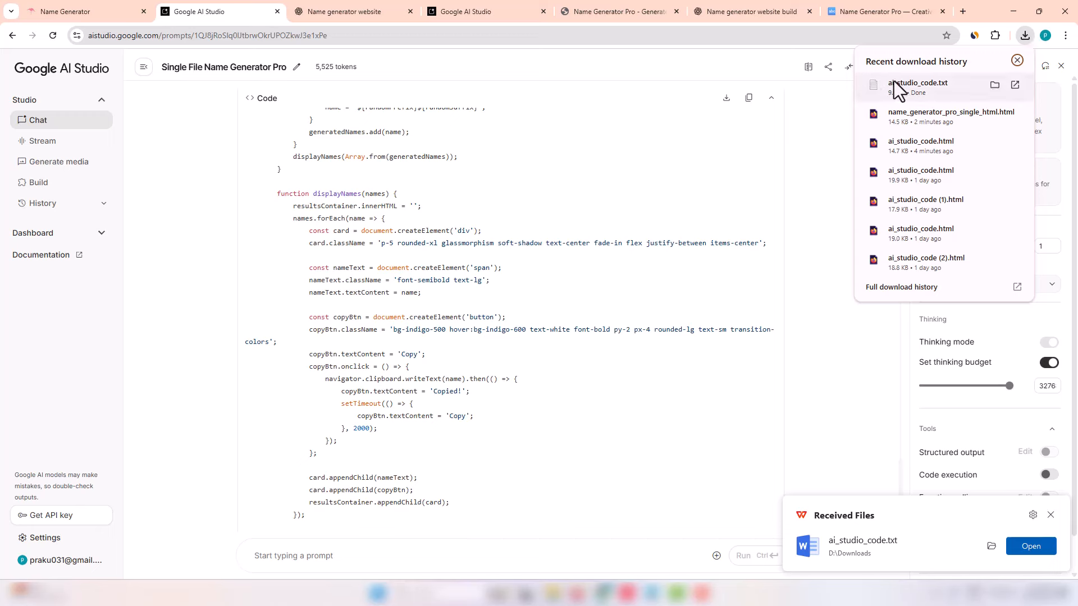
mouse_move(889, 81)
left_mouse_down()
mouse_move(949, 86)
mouse_move(896, 131)
left_mouse_up()
left_click(860, 315)
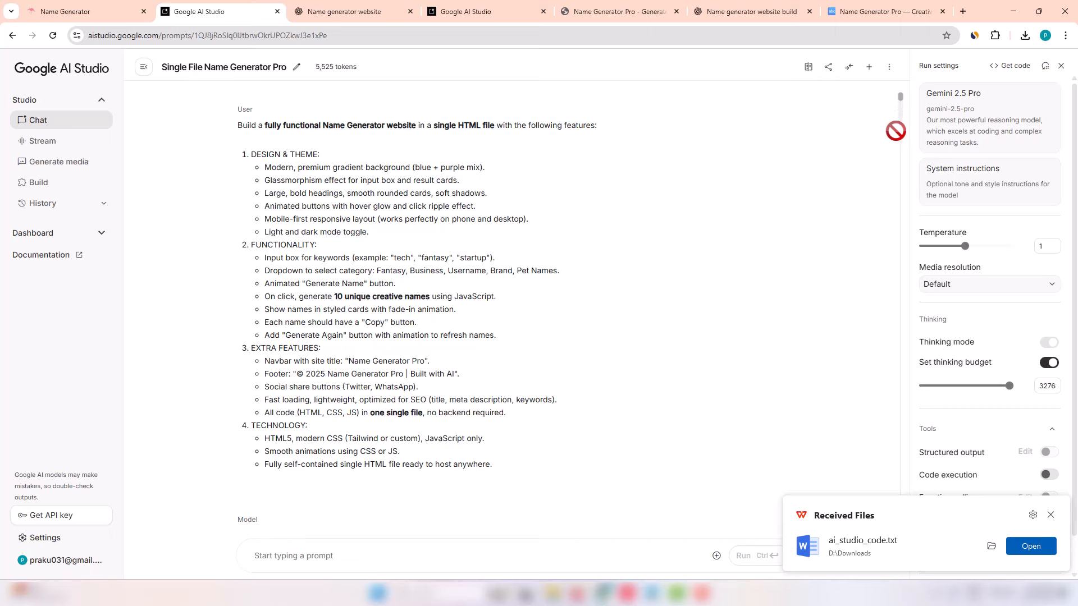
Send the follow-up prompt "code html mein do" in the "Single File Name Generator Pro" chat and follow the reply.
left_click(294, 557)
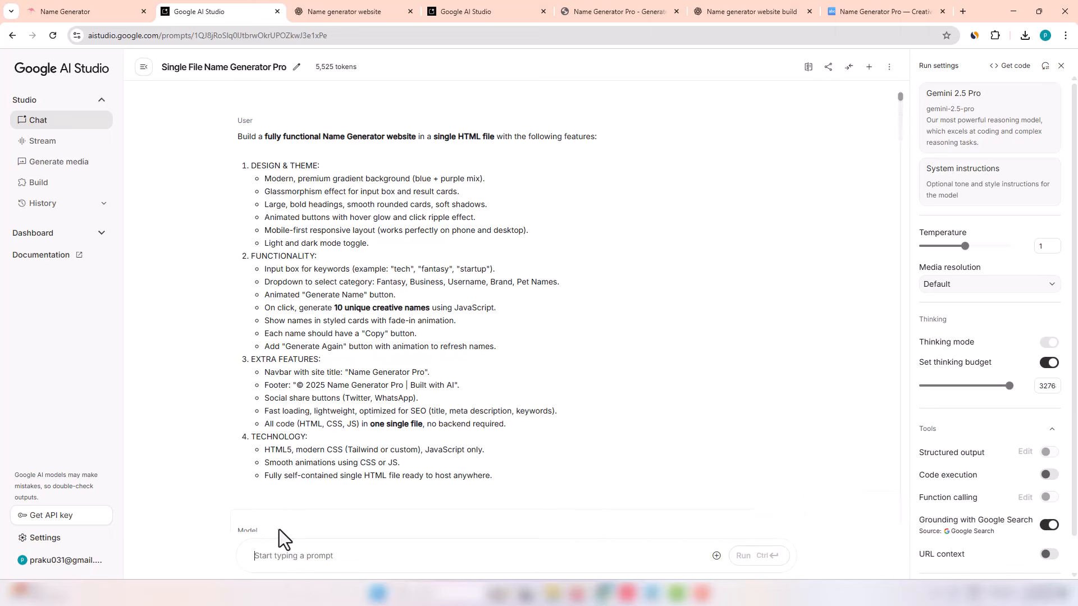
type("code html mein do")
left_click(753, 562)
left_click_drag(904, 127, 905, 543)
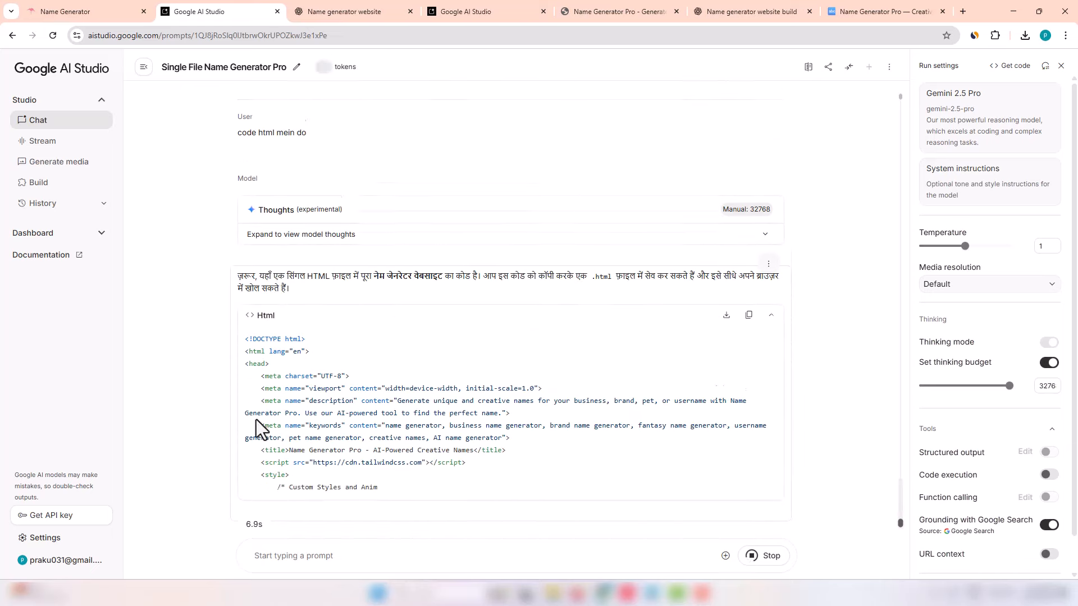
Copy the HTML code from the "Name generator website" ChatGPT chat and paste it into a blank Notepad document.
left_click(326, 9)
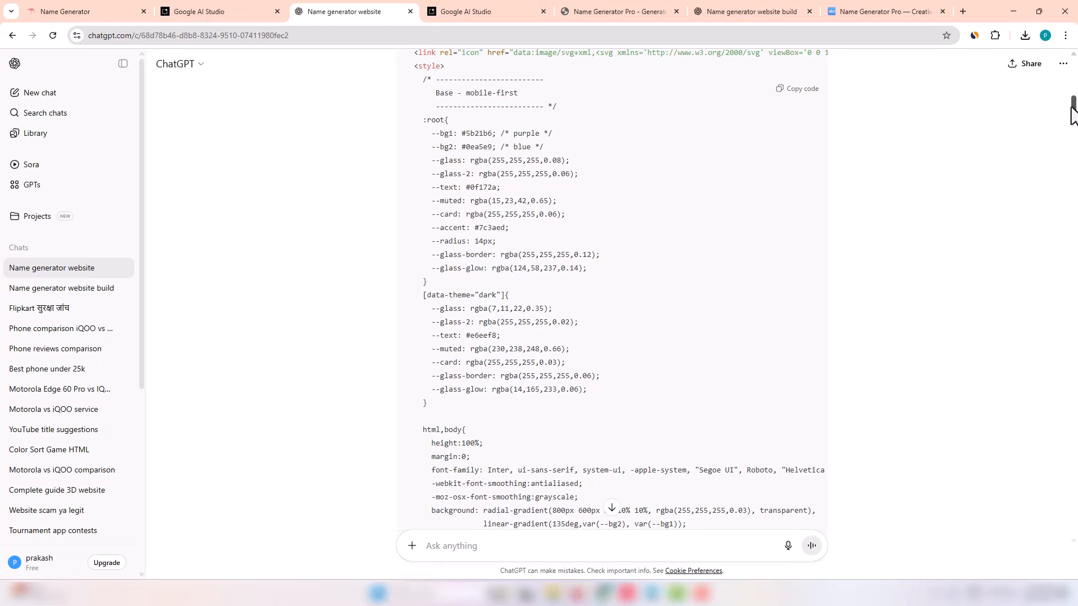
mouse_move(1073, 107)
left_mouse_down()
mouse_move(1069, 296)
mouse_move(1071, 89)
left_mouse_up()
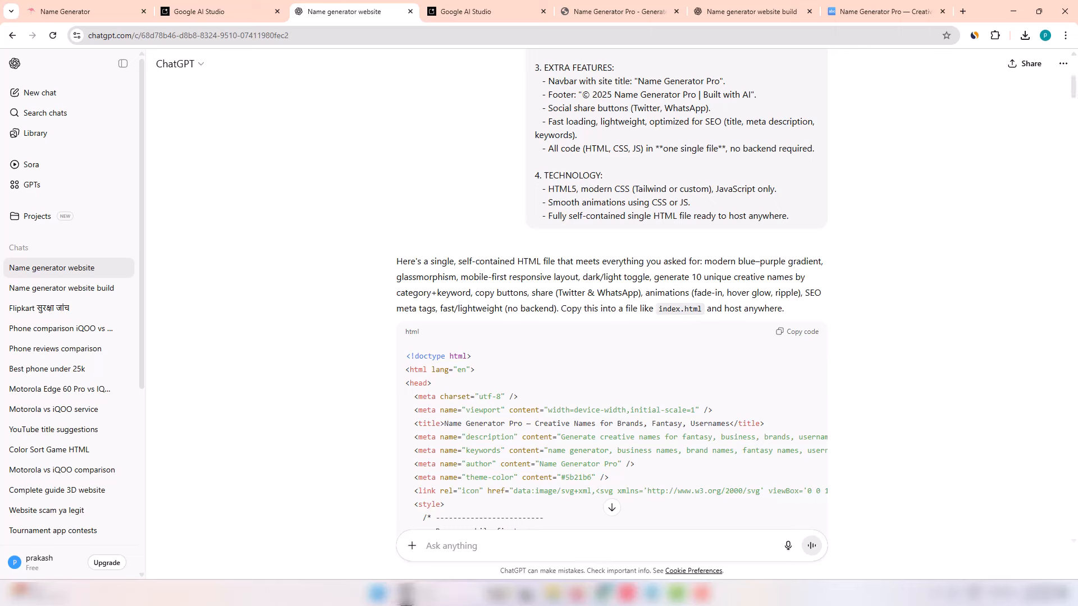
left_click(413, 592)
type("notepad")
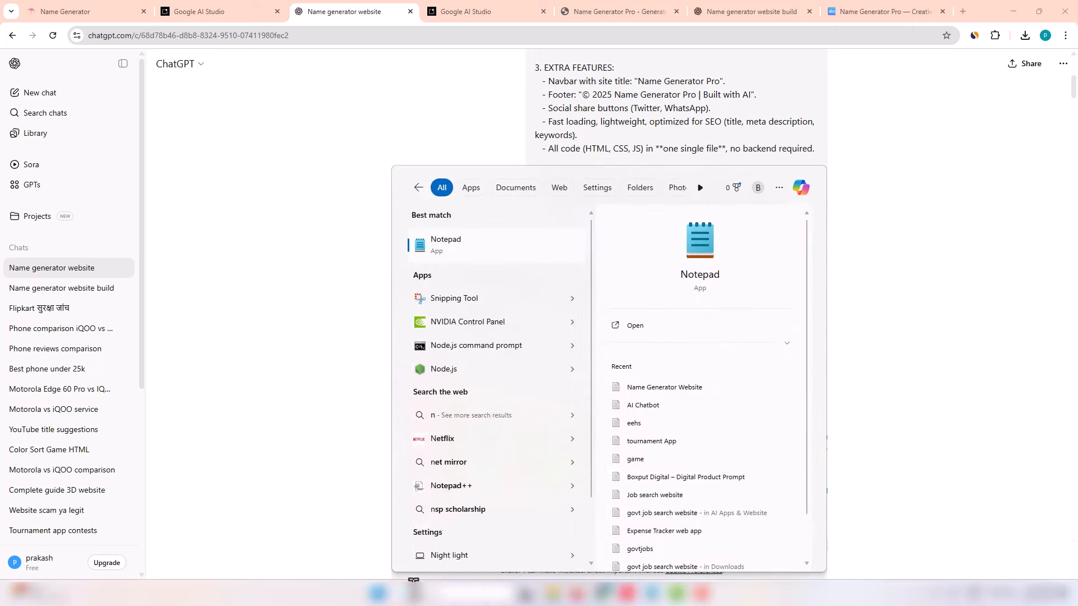
key("Return")
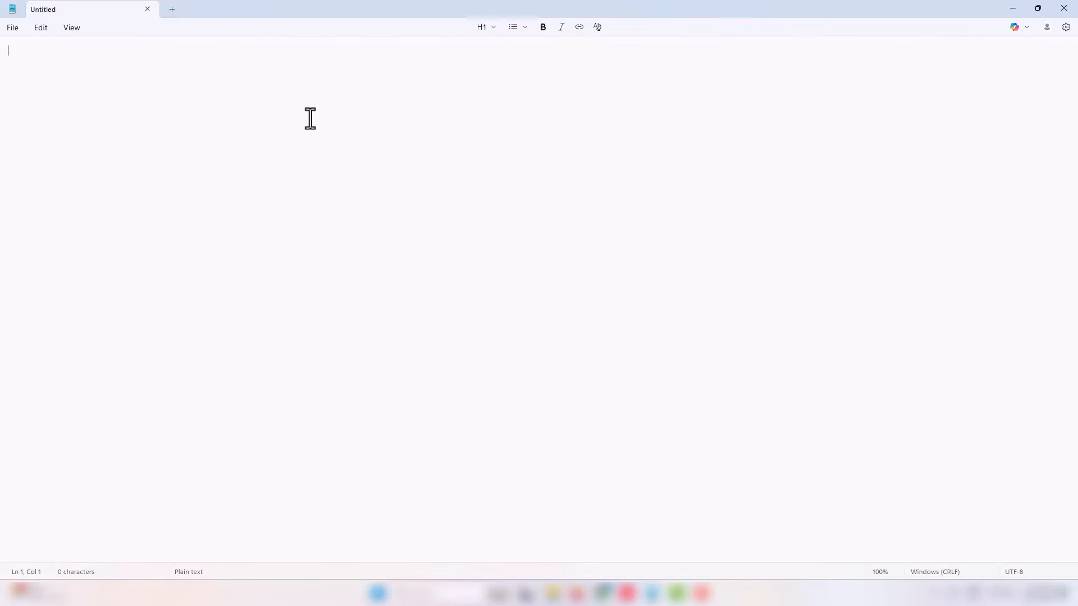
key("ctrl+v")
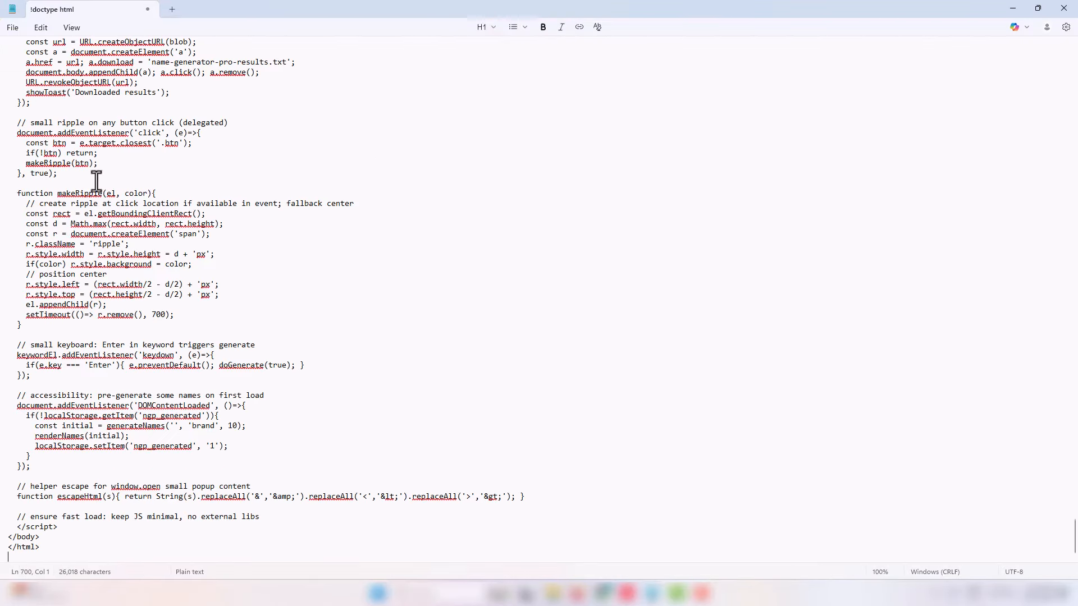
Save the pasted code as index.html in the Downloads folder.
left_click(12, 28)
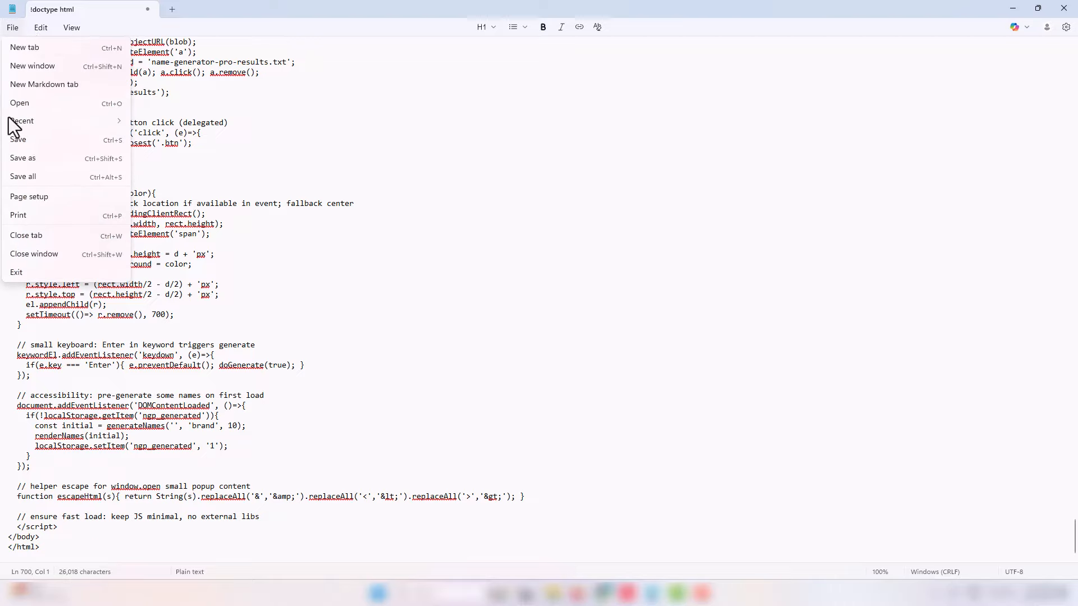
left_click(28, 159)
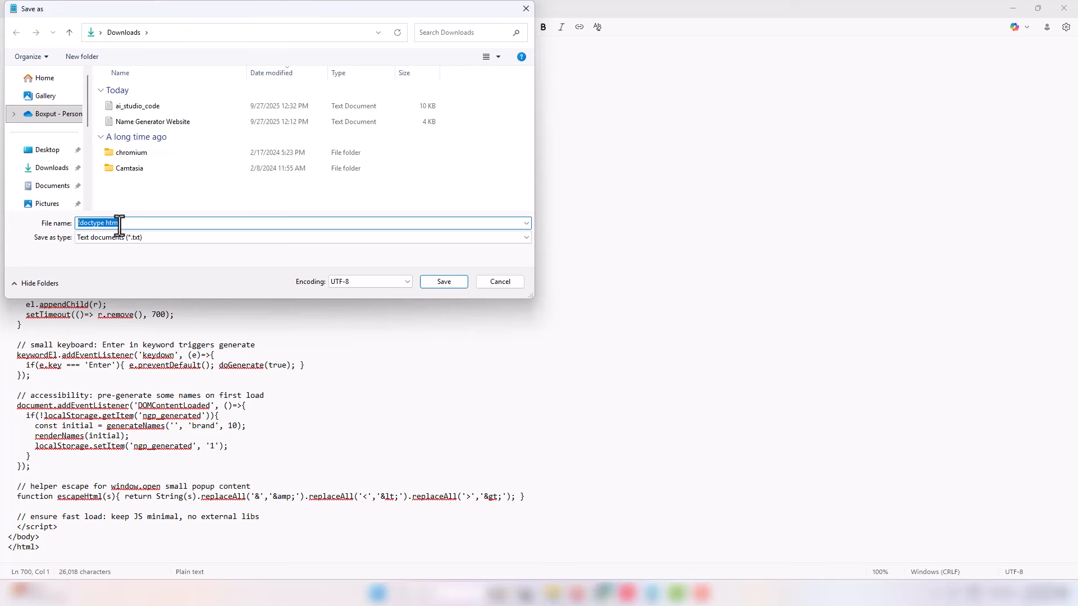
type("index.html")
left_click(52, 168)
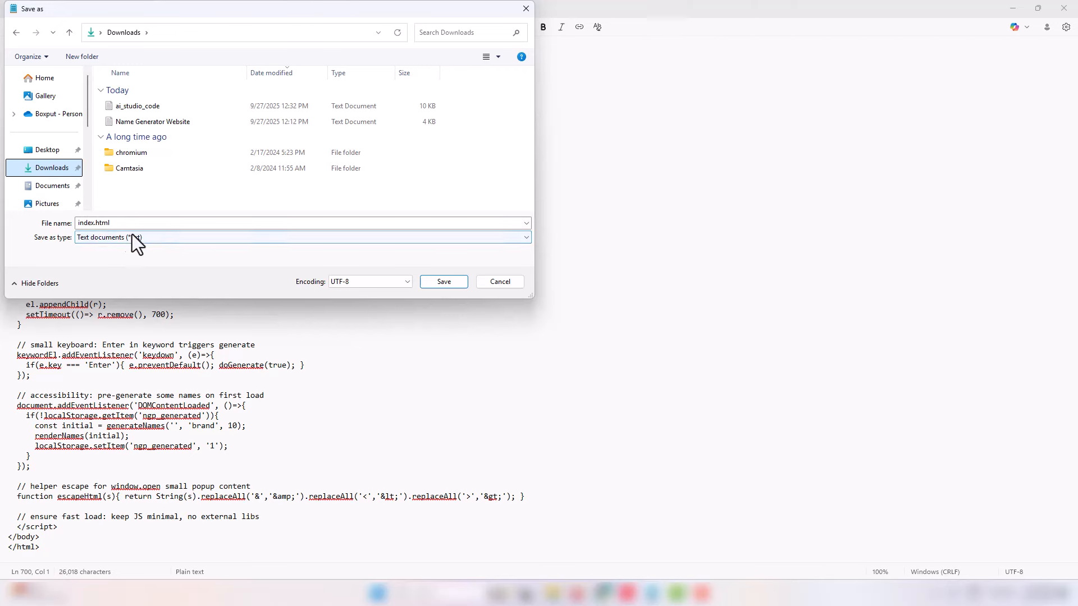
left_click(450, 283)
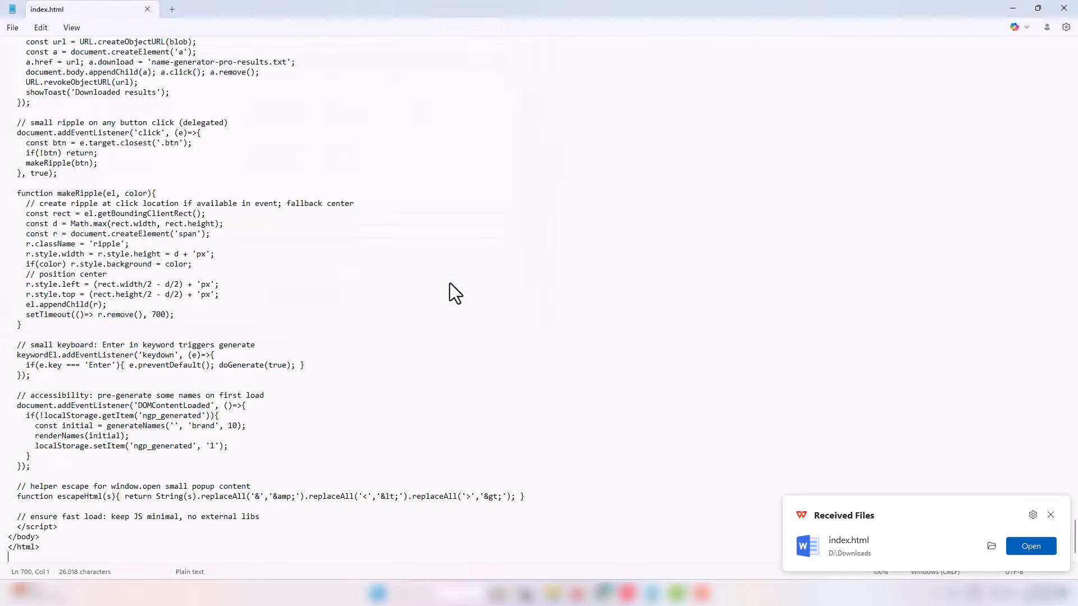
Open index.html from the Downloads folder in Firefox and test its theme switch between light and dark.
left_click(1014, 8)
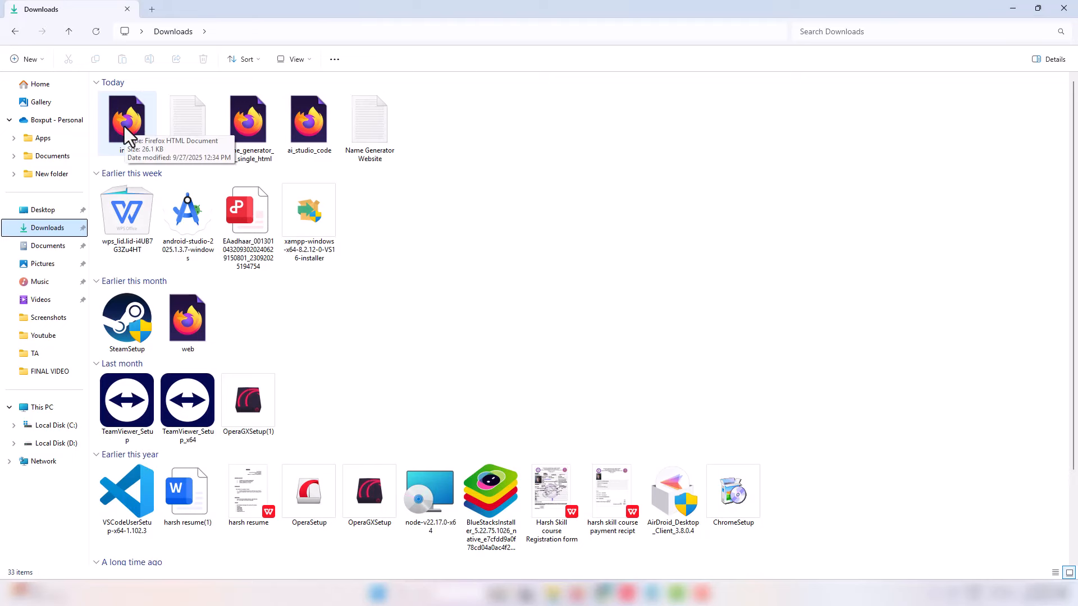
double_click(123, 125)
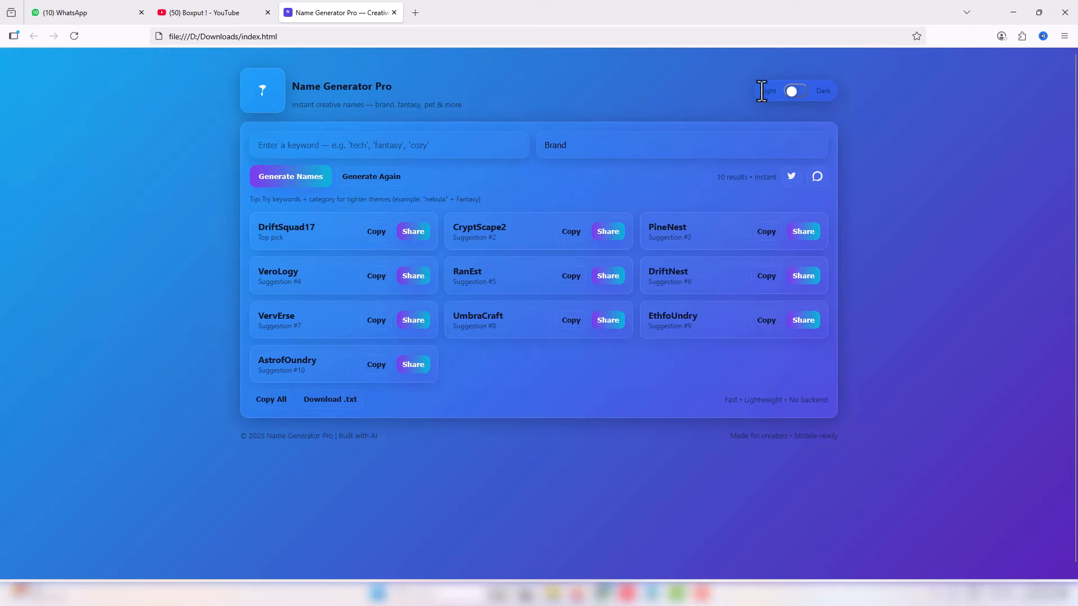
left_click(800, 90)
left_click(800, 90)
left_click(800, 90)
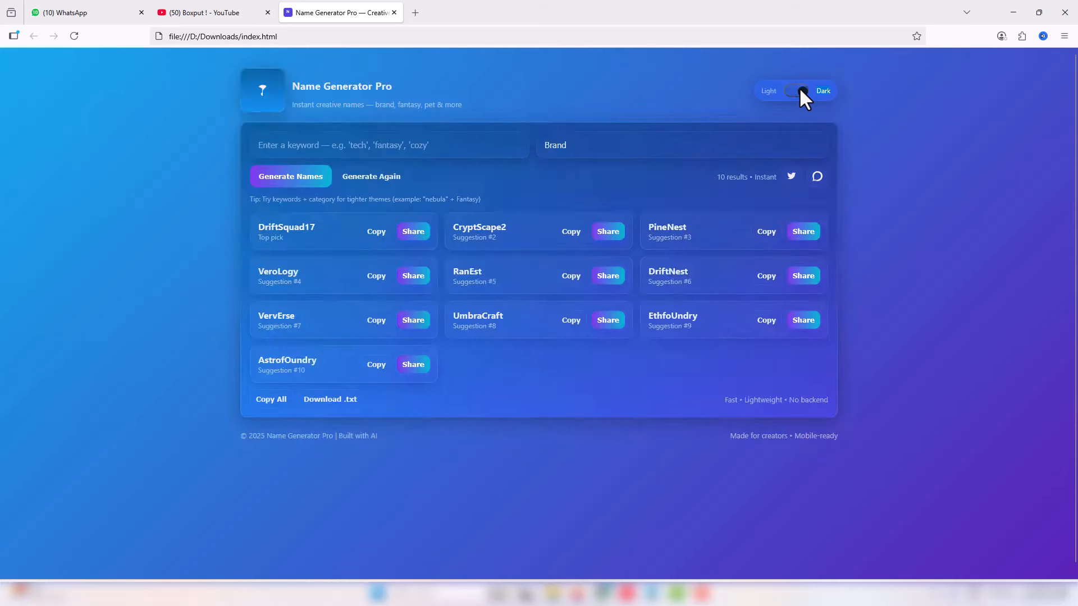
left_click(800, 90)
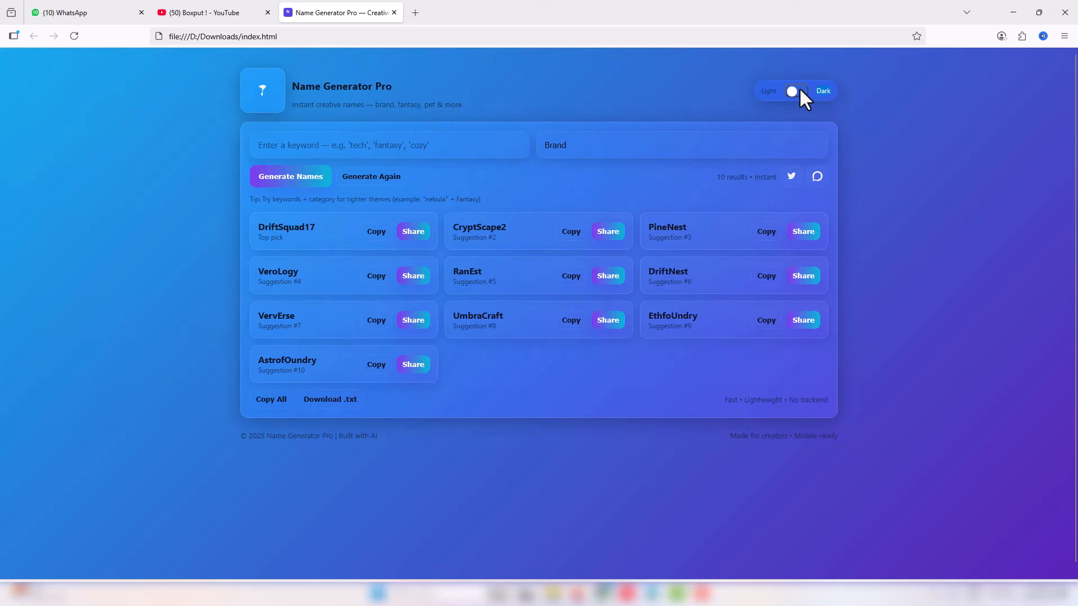
Generate Brand names without a keyword, generate them with the keyword "baby boy", and look over the results.
left_click(379, 178)
left_click(284, 181)
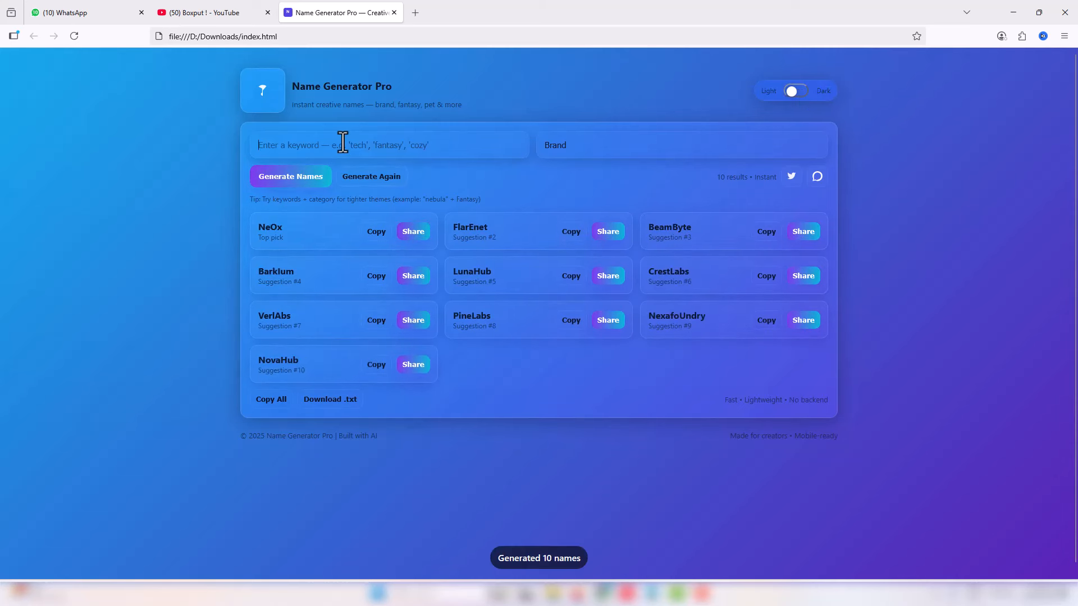
left_click(292, 138)
type("b")
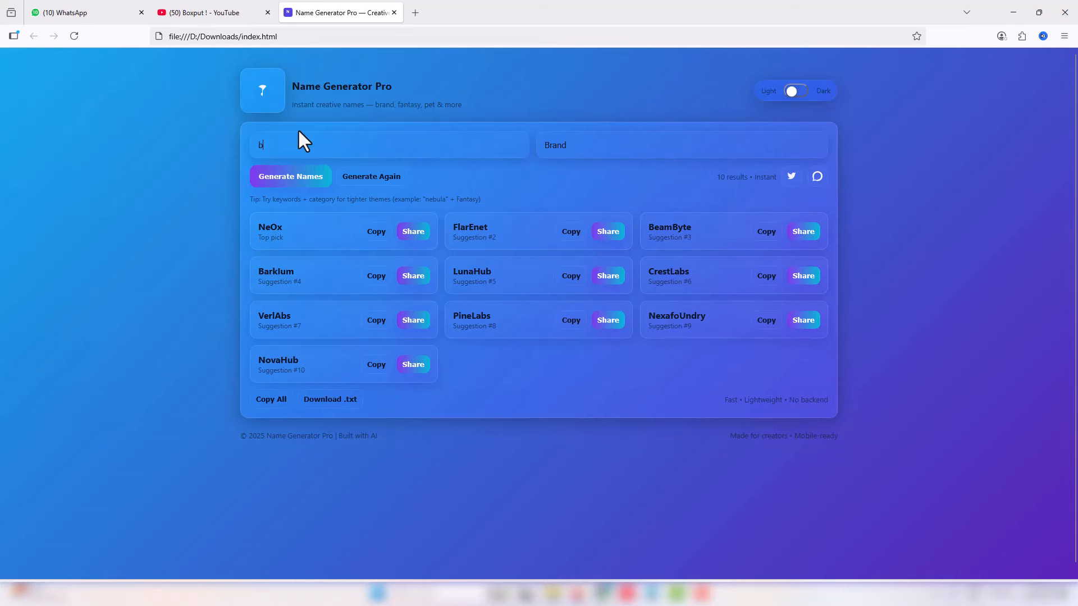
type("aby bo")
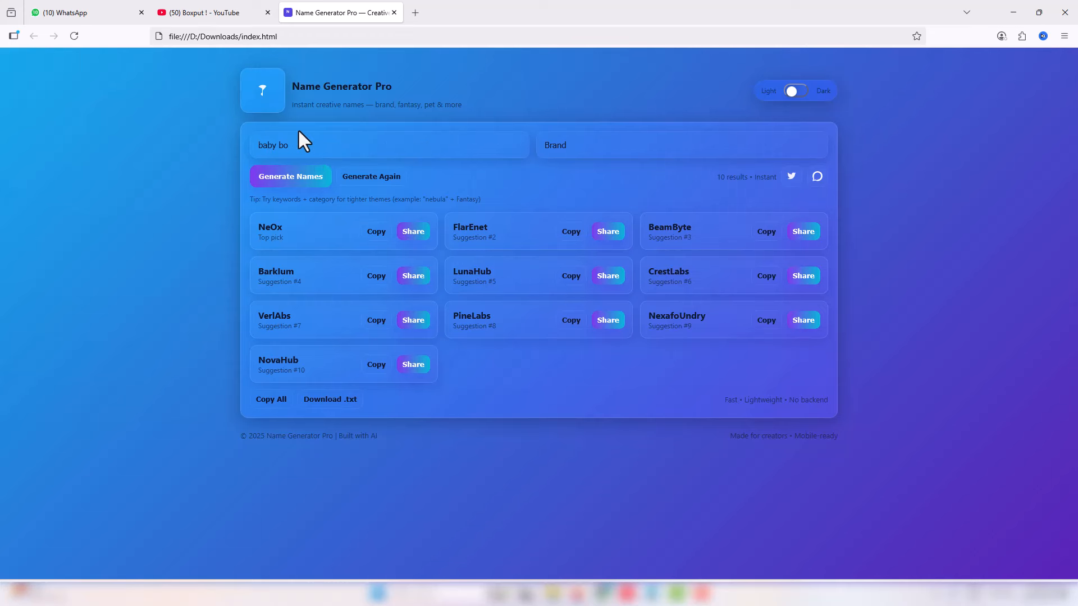
type("y")
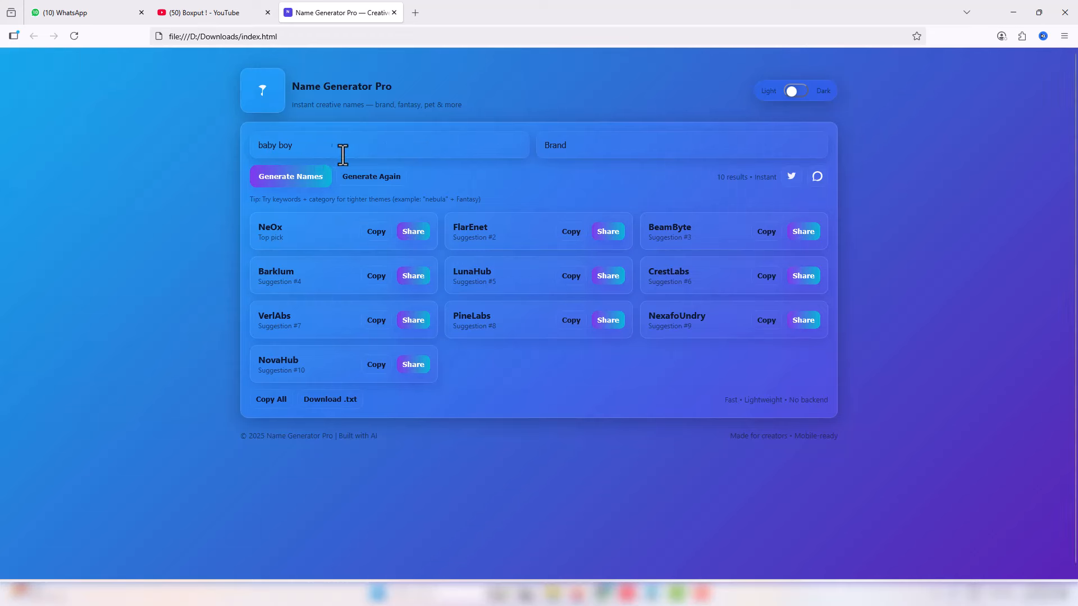
left_click(299, 179)
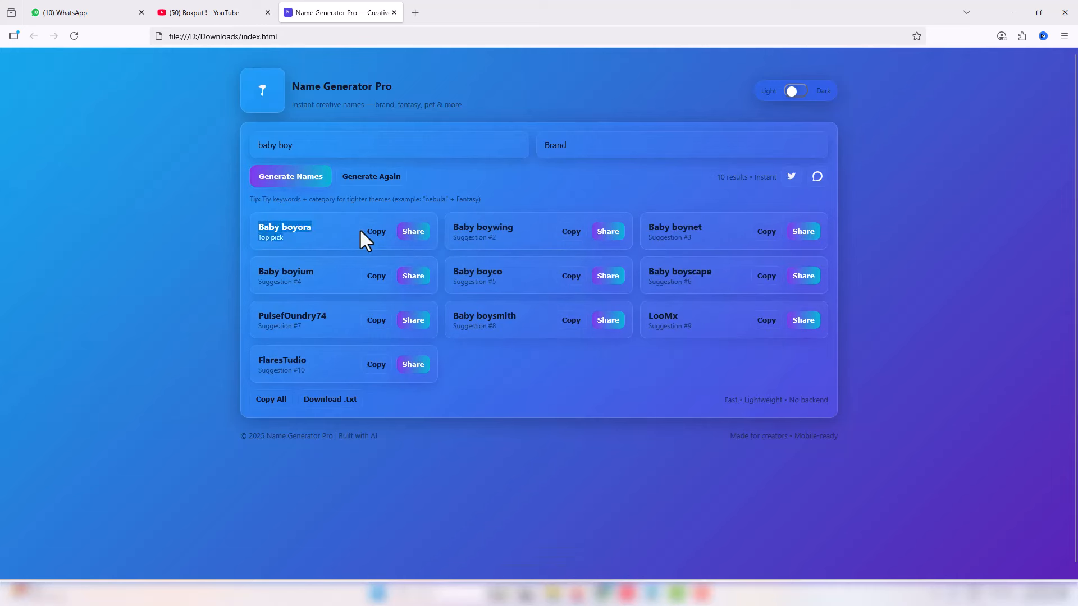
left_click_drag(283, 317, 314, 360)
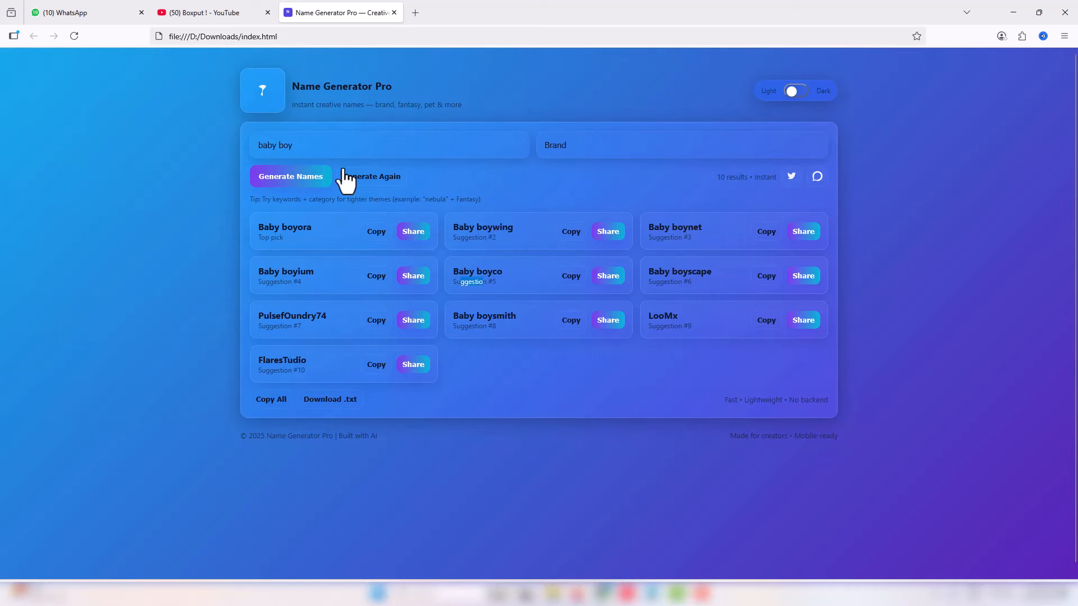
Generate names with the Pet Names category for the keyword "baby boy".
left_click(584, 145)
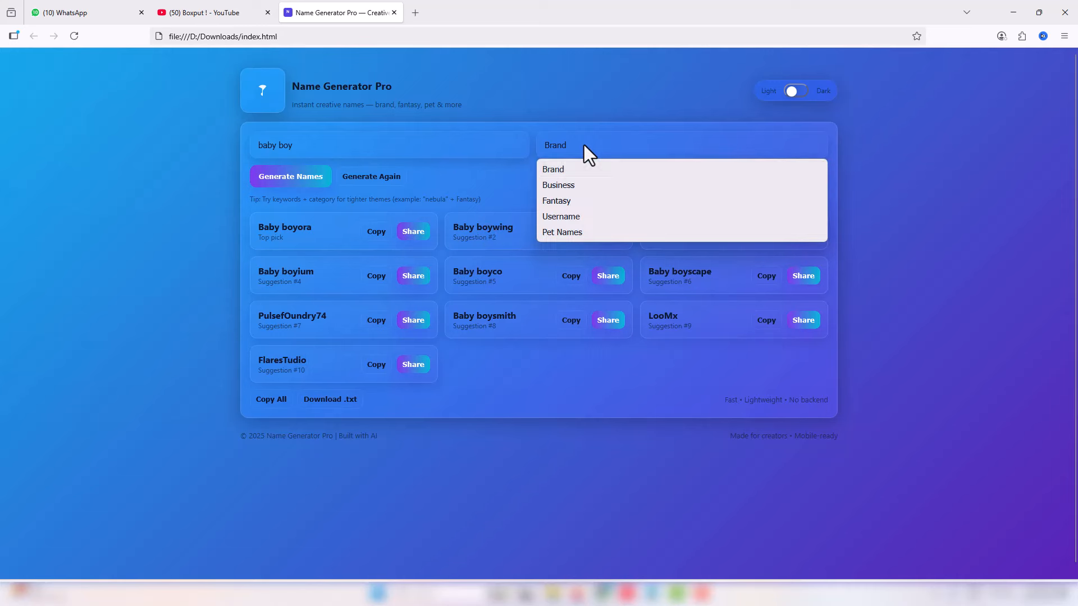
left_click(565, 232)
left_click(285, 180)
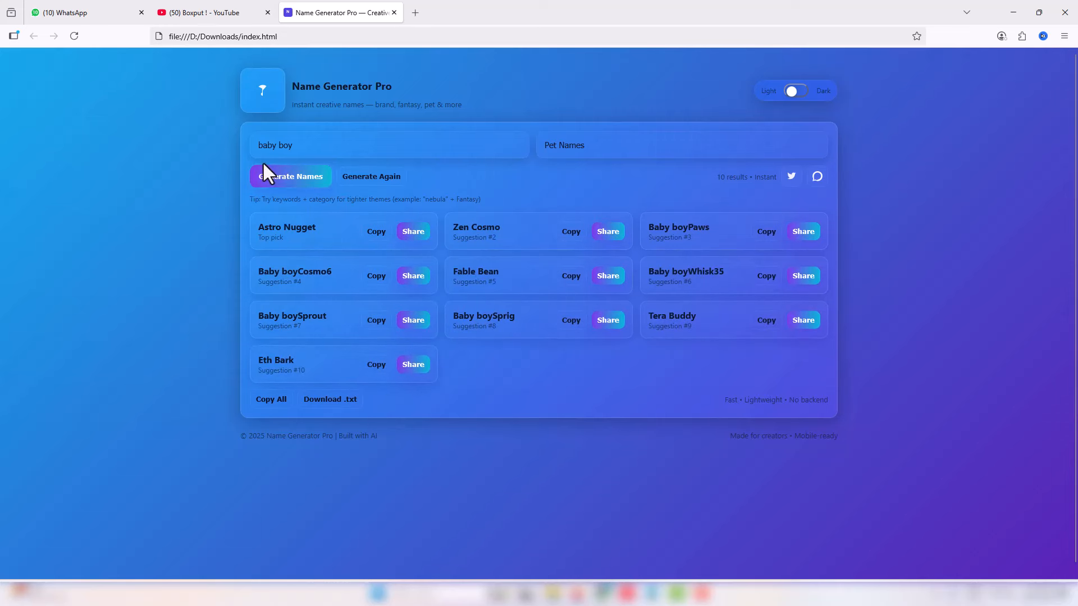
triple_click(306, 146)
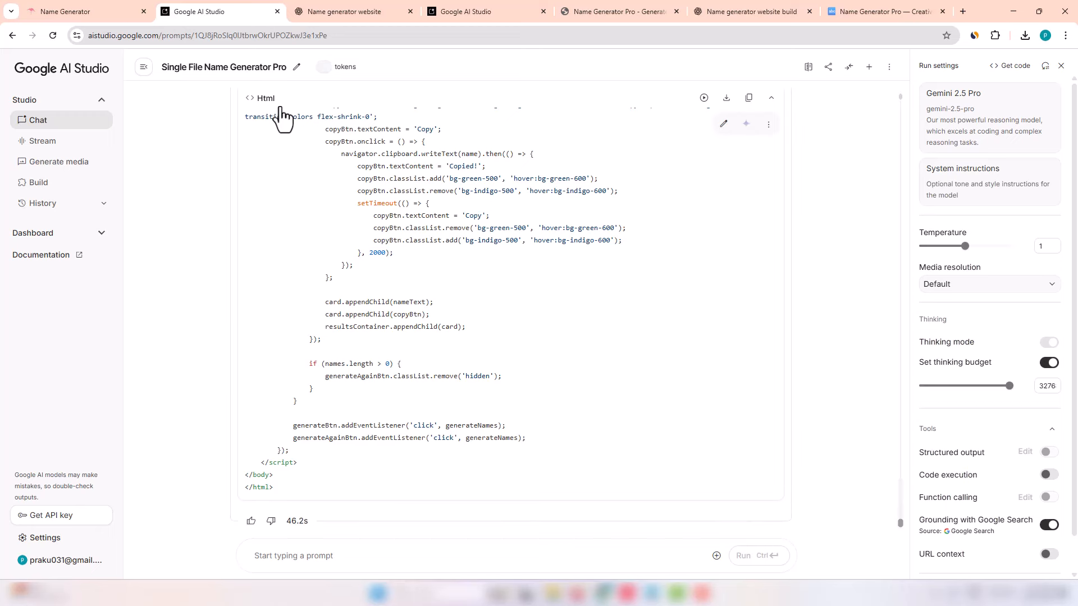
Download the HTML code block from the "Single File Name Generator Pro" chat in Chrome and open the downloaded file.
left_click(727, 101)
left_click(1026, 36)
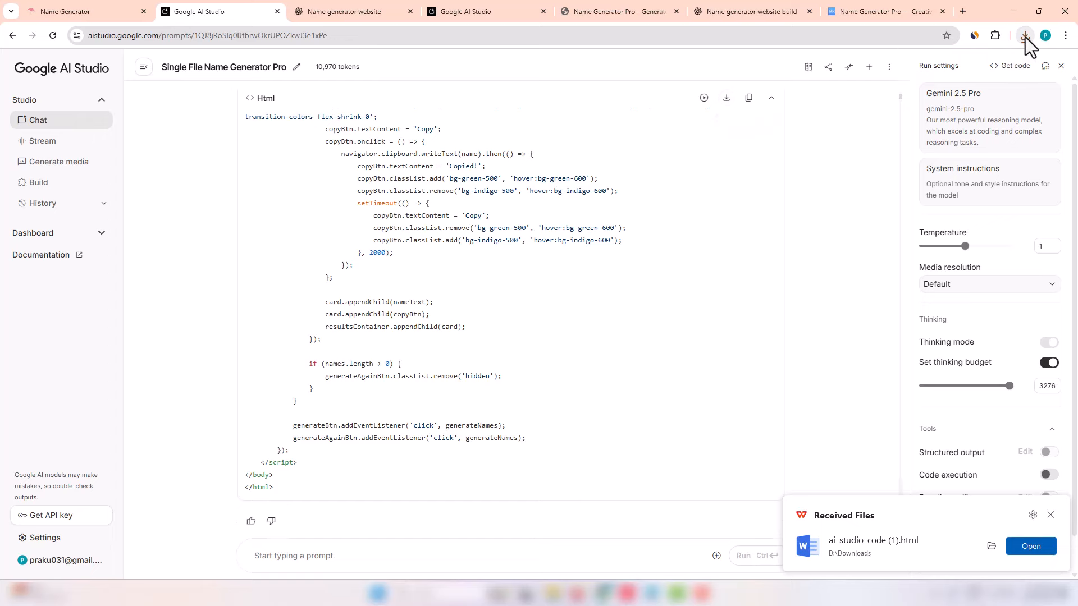
left_click(1025, 36)
left_click(922, 90)
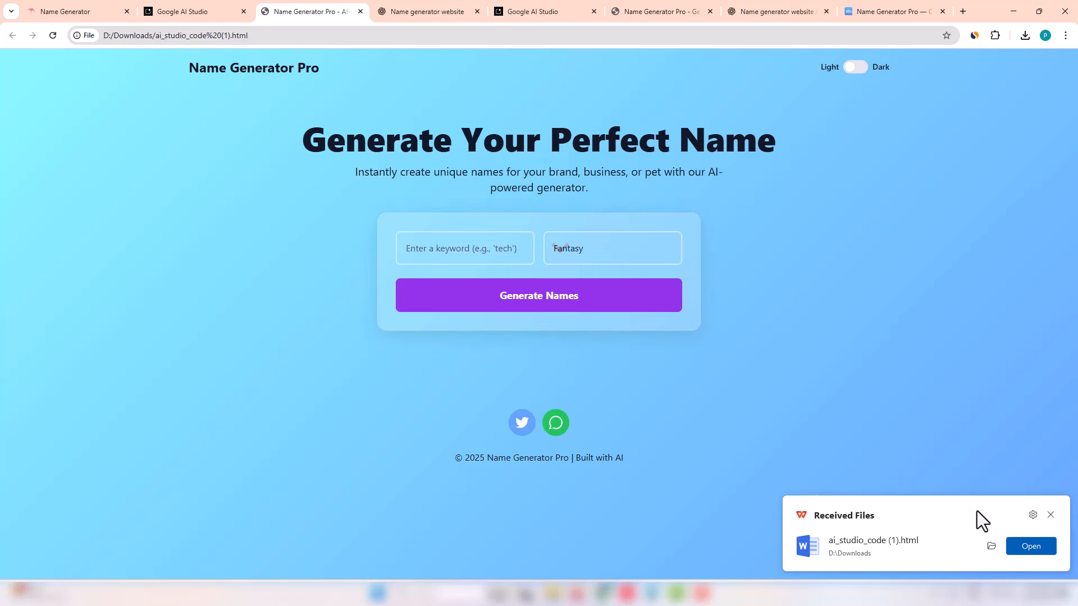
left_click(1050, 515)
Test the page's theme switch by toggling between dark and light, ending in light mode.
left_click(856, 68)
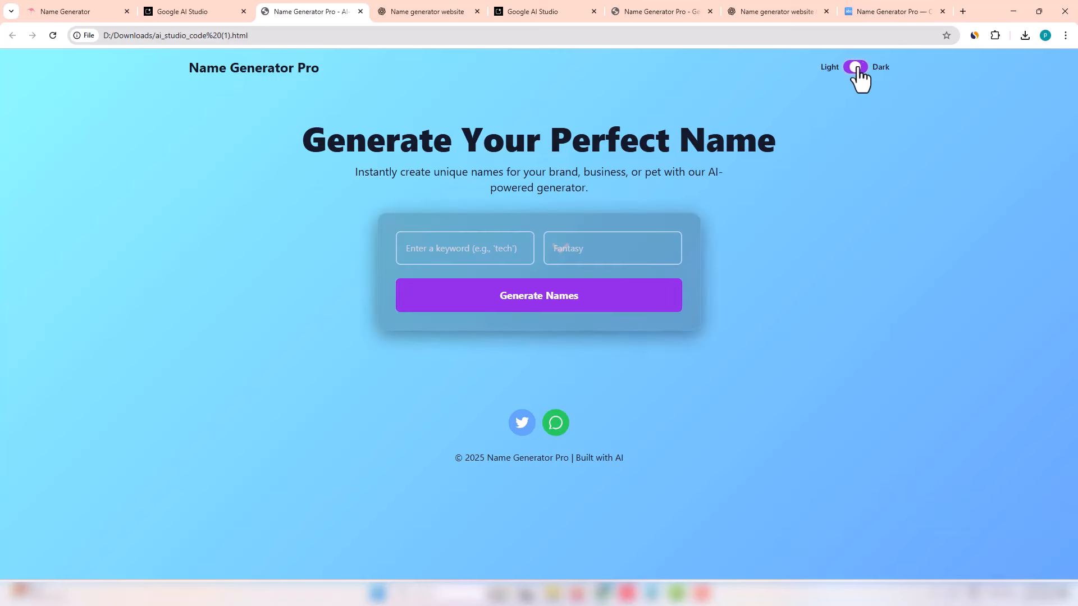
left_click(857, 68)
left_click(856, 67)
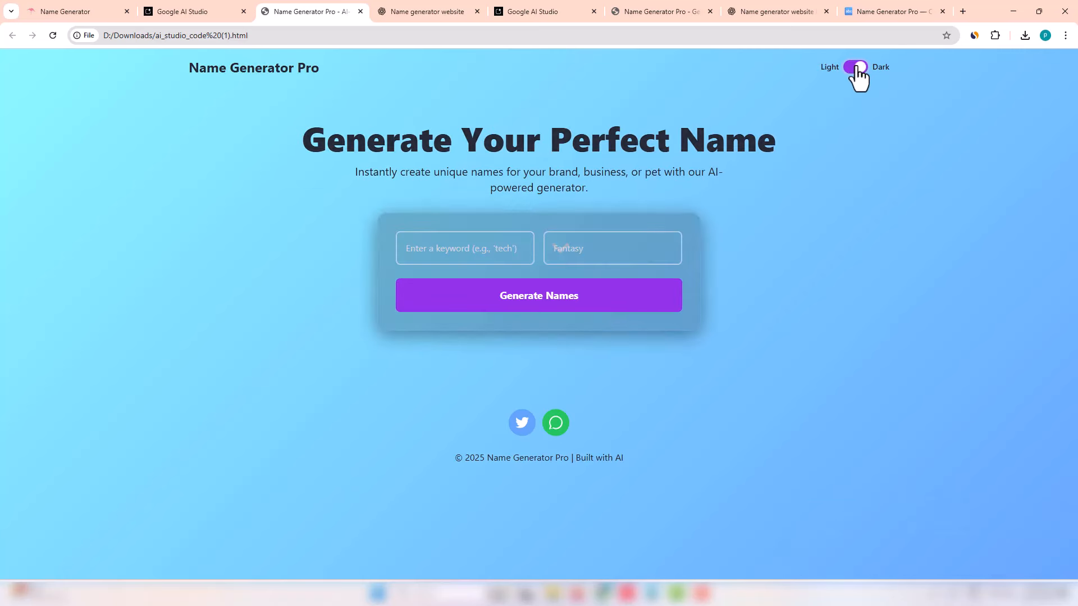
left_click(855, 67)
Generate names with the Brand category and the keyword "youtube channel".
left_click(452, 249)
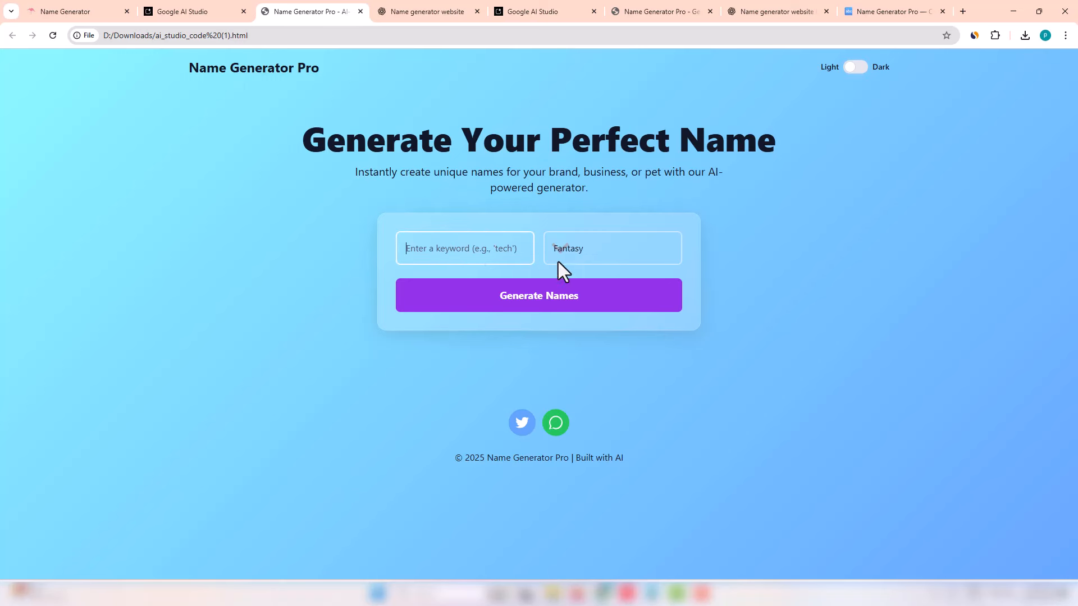
left_click(596, 250)
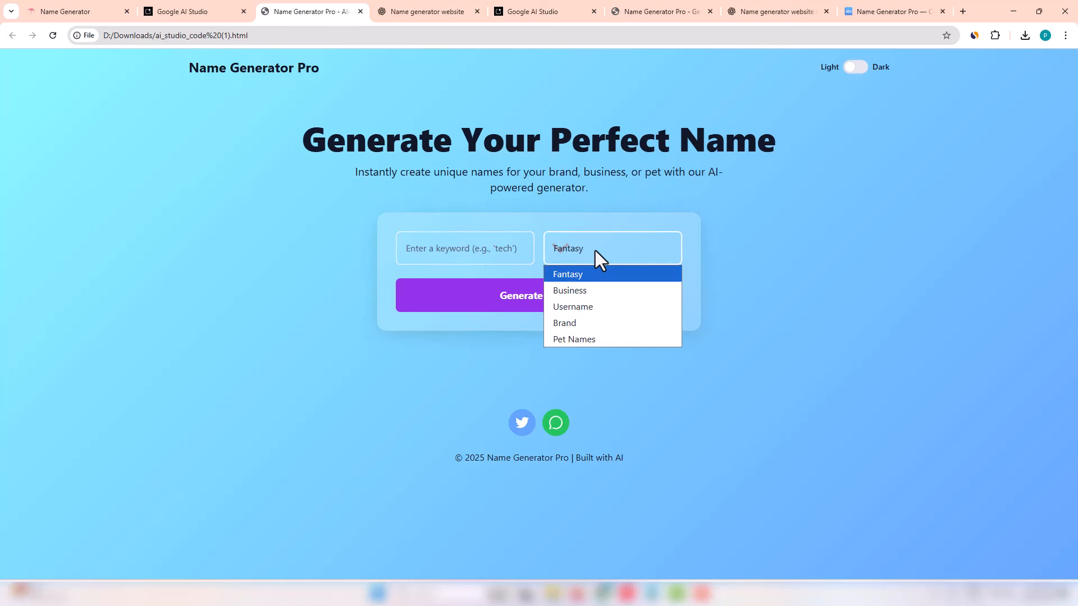
left_click(581, 321)
left_click(422, 244)
type("y")
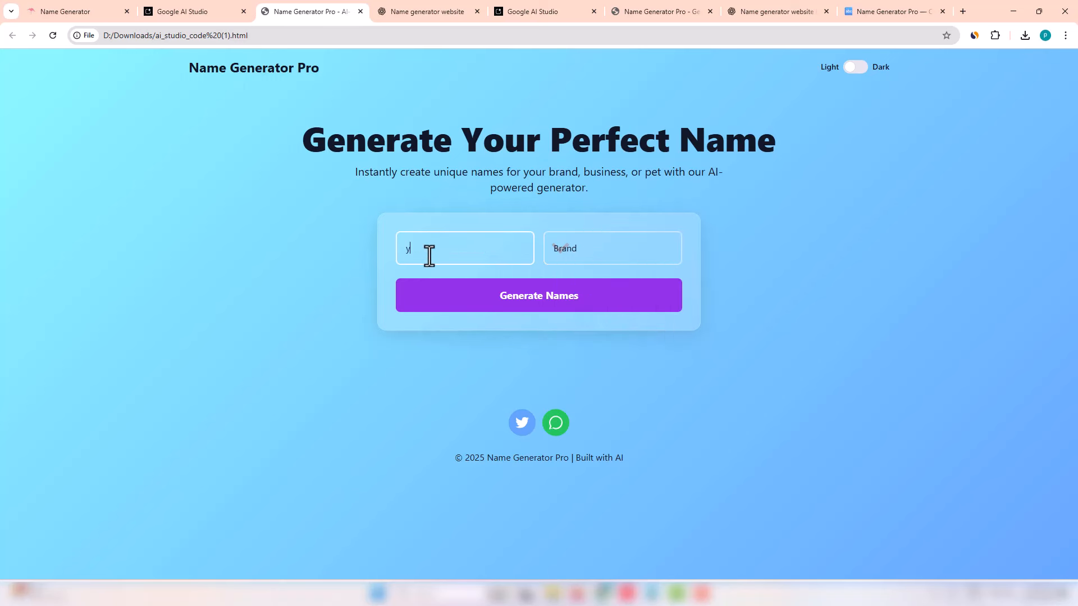
type("outube channel")
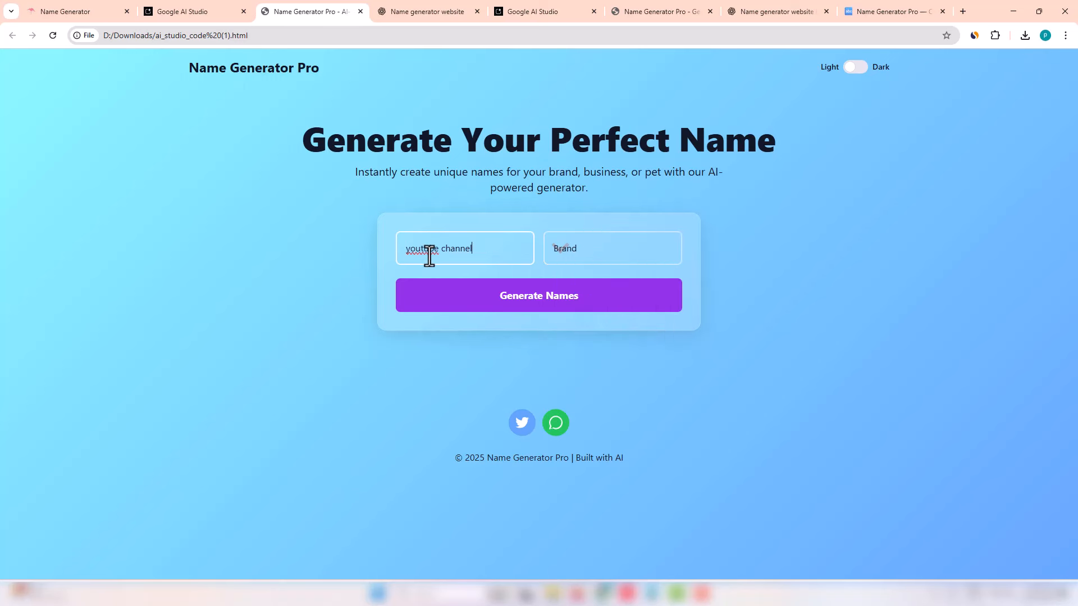
left_click(524, 308)
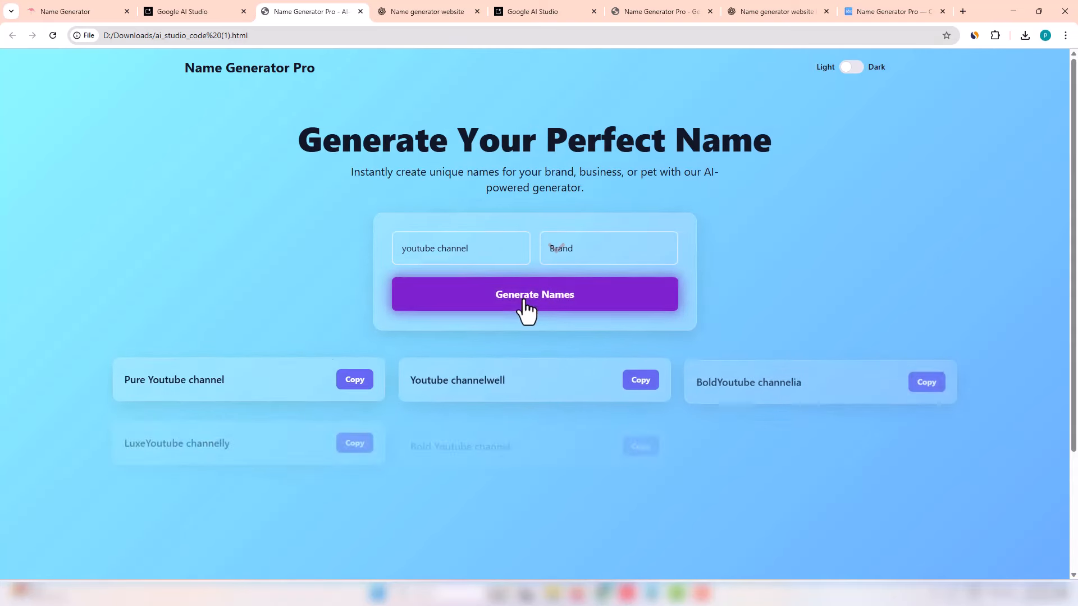
Look over the generated names and generate two further sets with the same keyword and category.
left_click_drag(148, 380, 224, 381)
left_click_drag(178, 437, 219, 437)
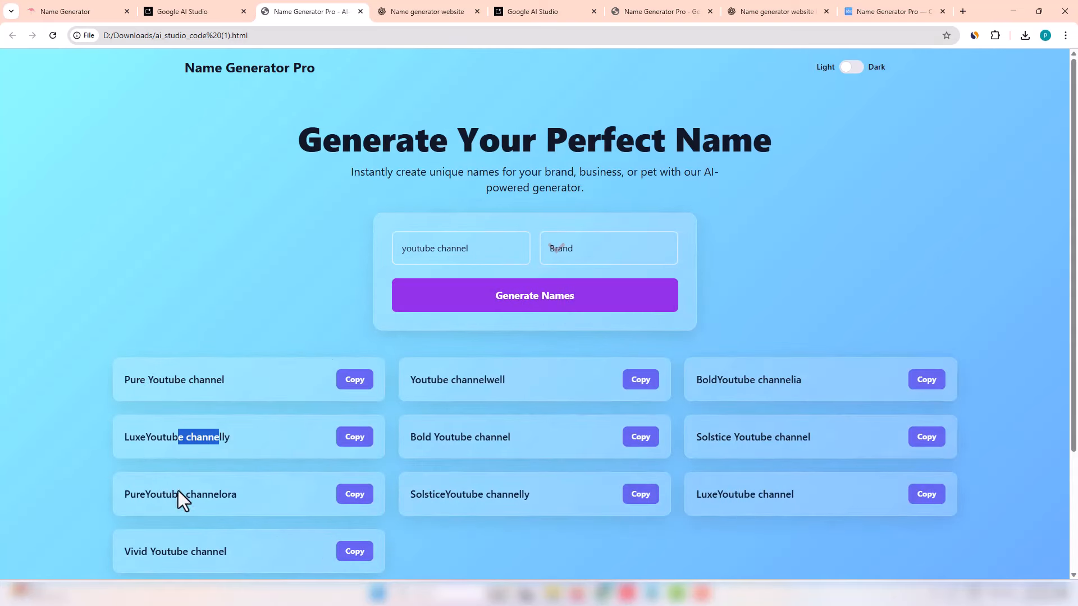
left_click_drag(150, 500, 237, 496)
scroll(1073, 533, "down", 3)
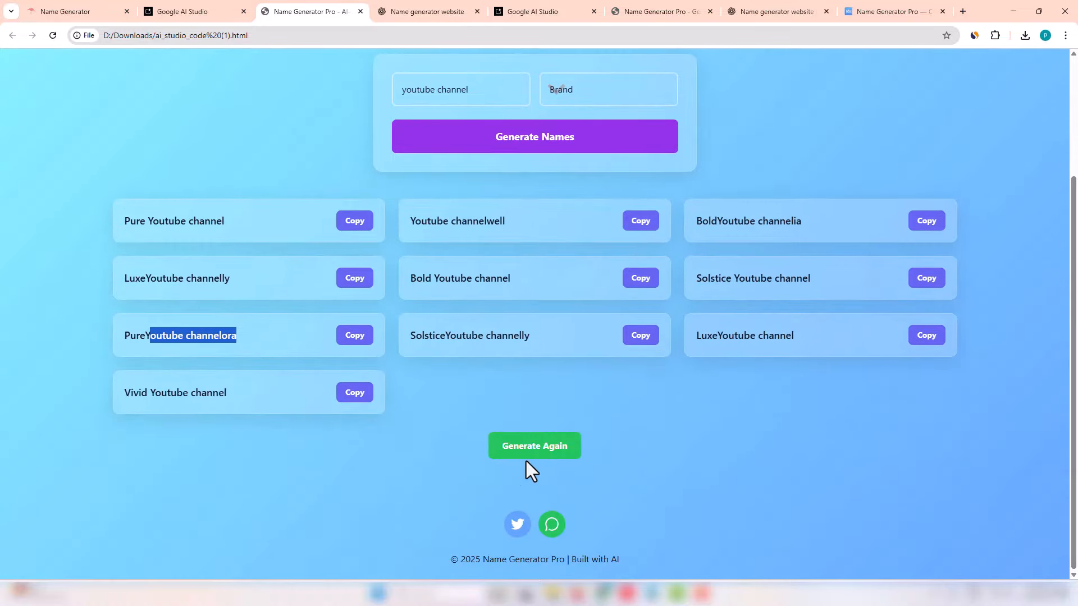
left_click(513, 452)
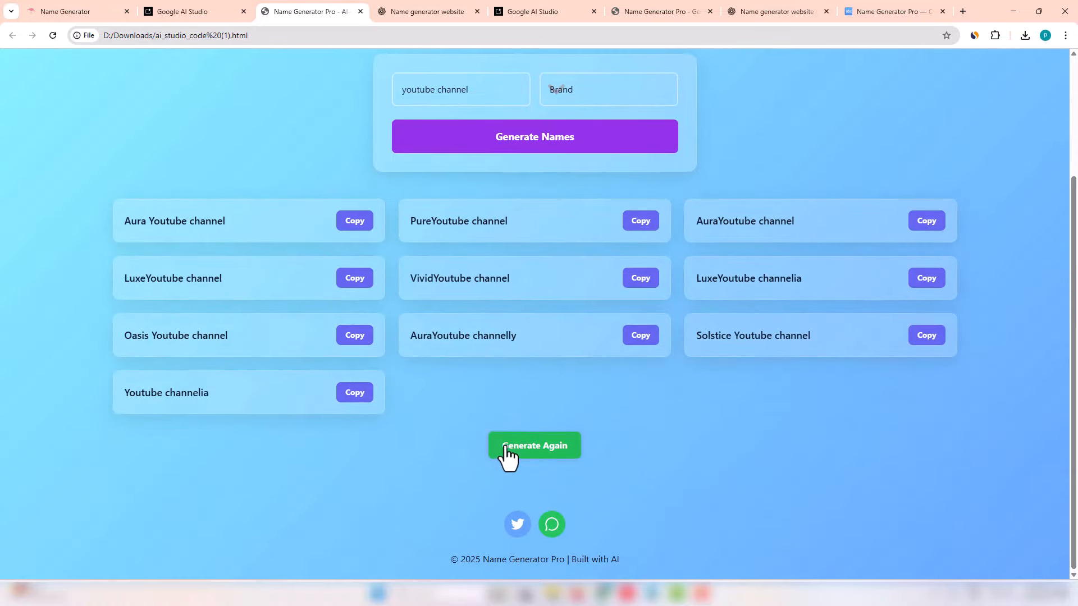
left_click(506, 447)
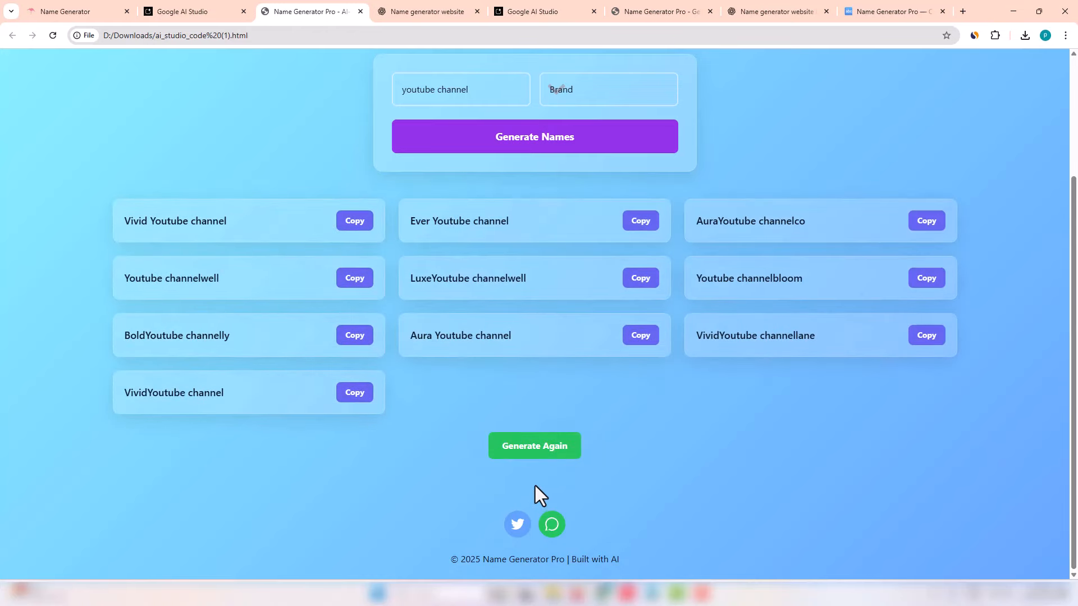
scroll(252, 192, "up", 3)
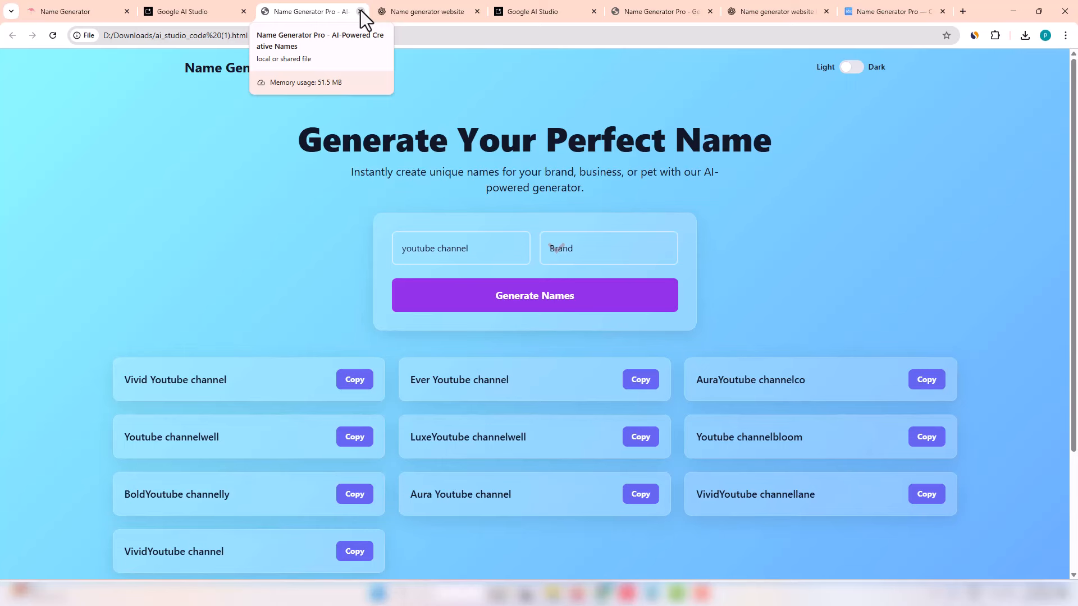
Open the saved name generator HTML files from the Downloads folder in Firefox and compare the page versions.
left_click(657, 11)
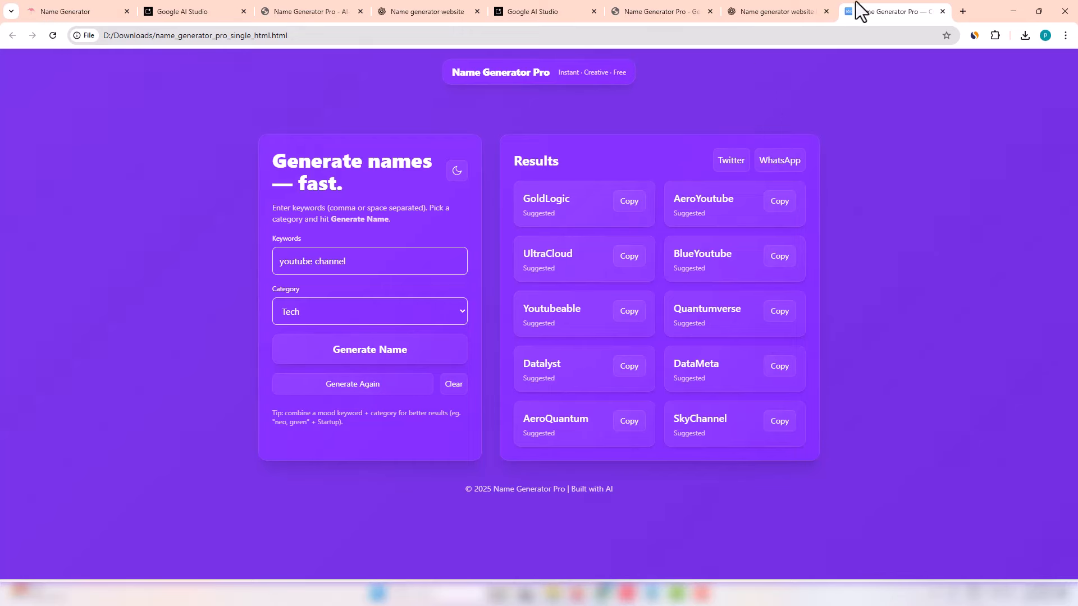
left_click(771, 12)
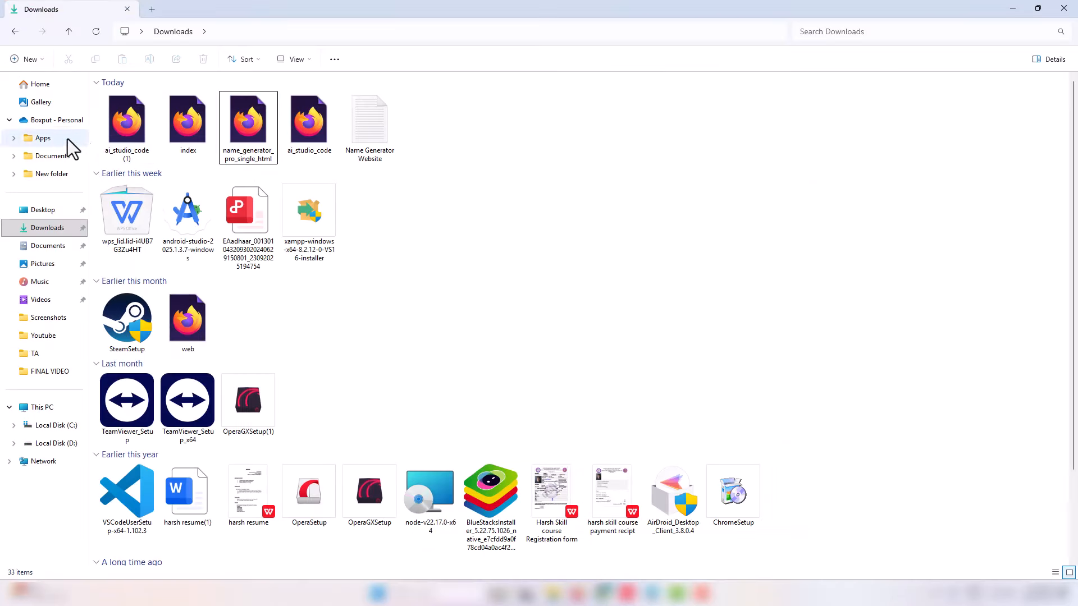
double_click(310, 125)
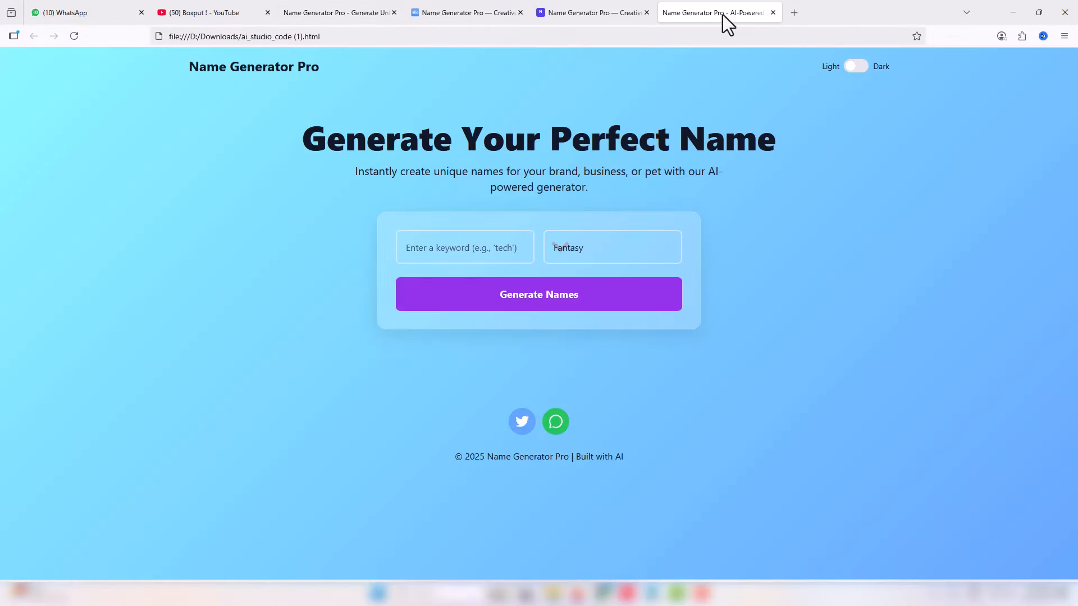
left_click(573, 13)
left_click(449, 14)
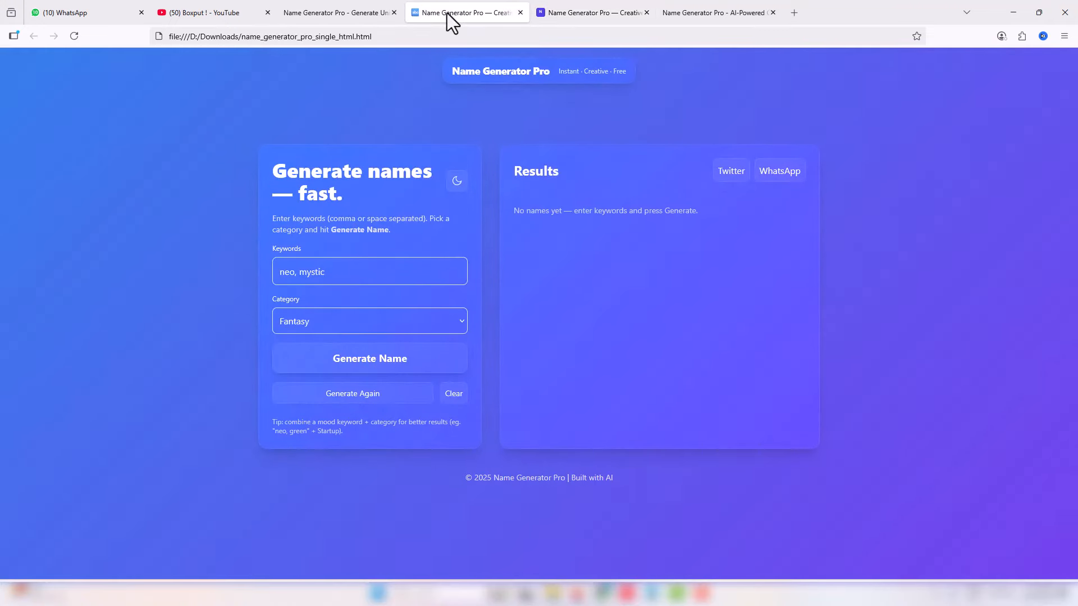
Compare the four saved name generator pages and test the light/dark switch of ai_studio_code (1).html.
left_click(331, 13)
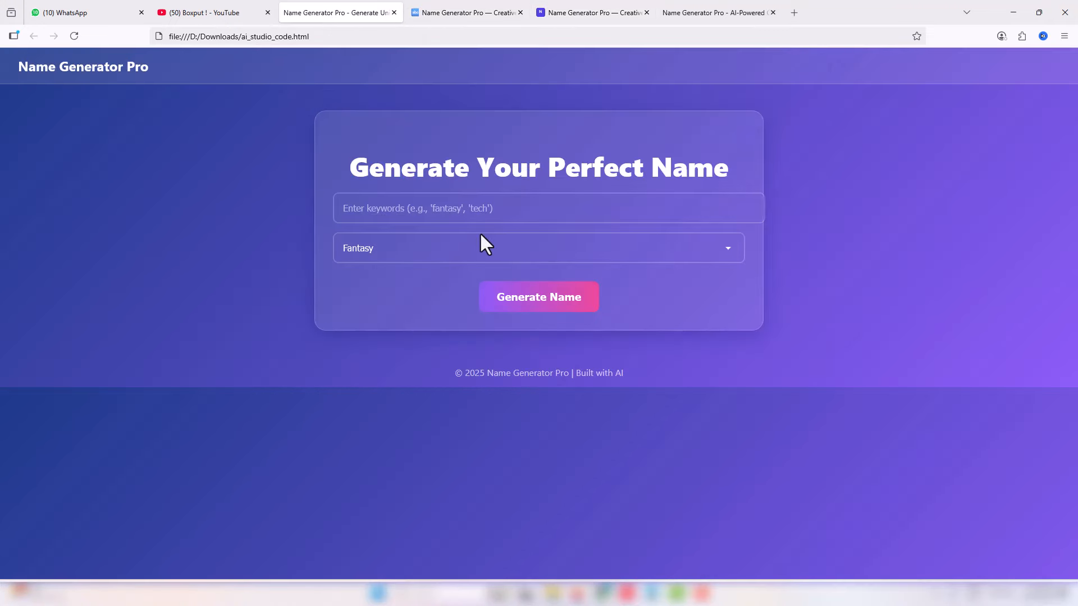
left_click(452, 10)
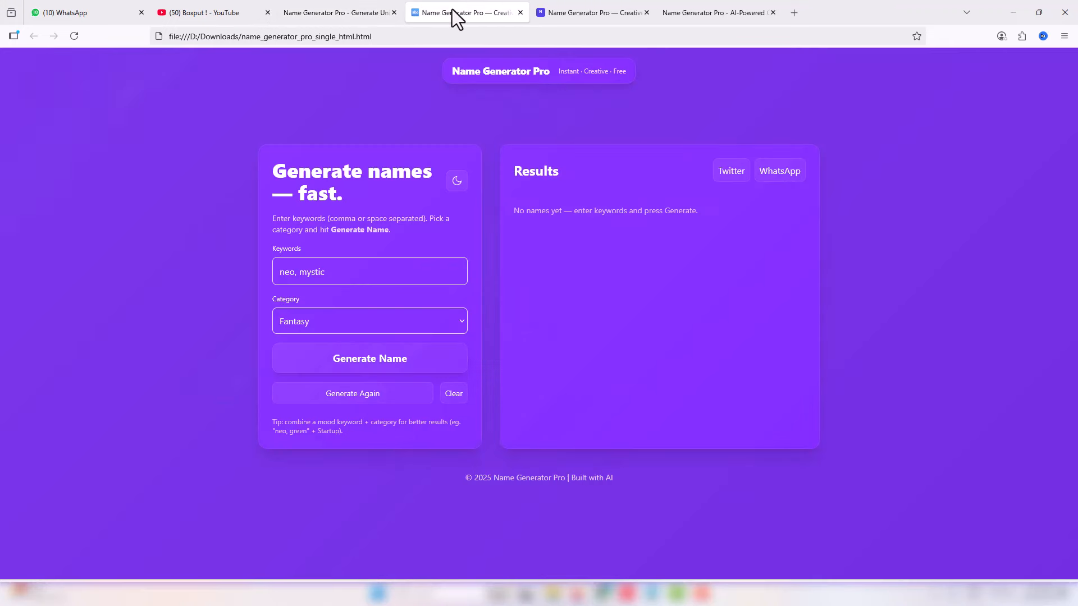
left_click(582, 4)
left_click(705, 11)
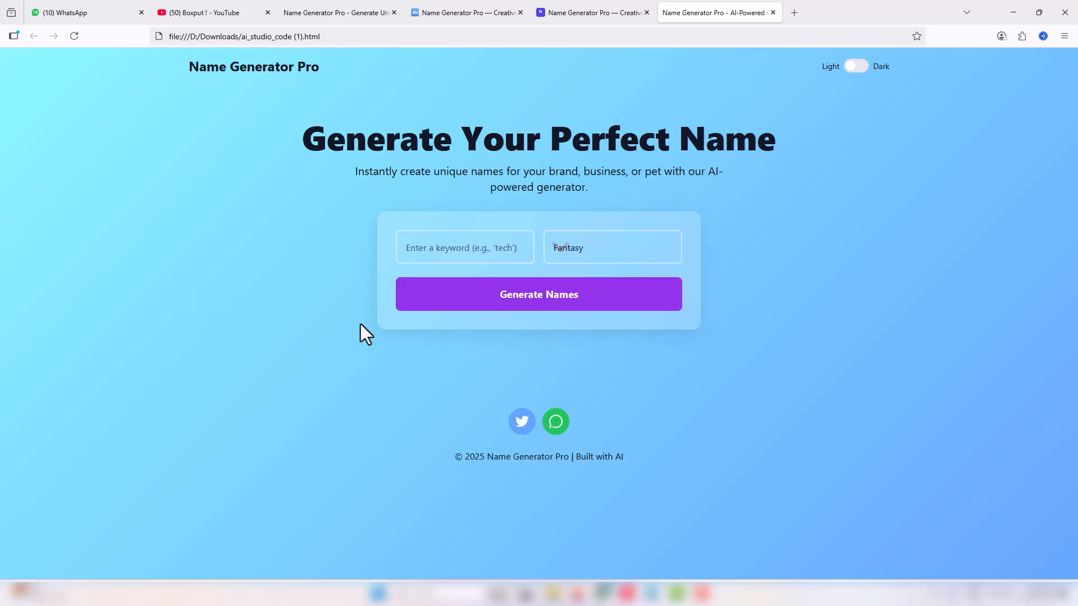
left_click(856, 67)
left_click(857, 67)
left_click(570, 11)
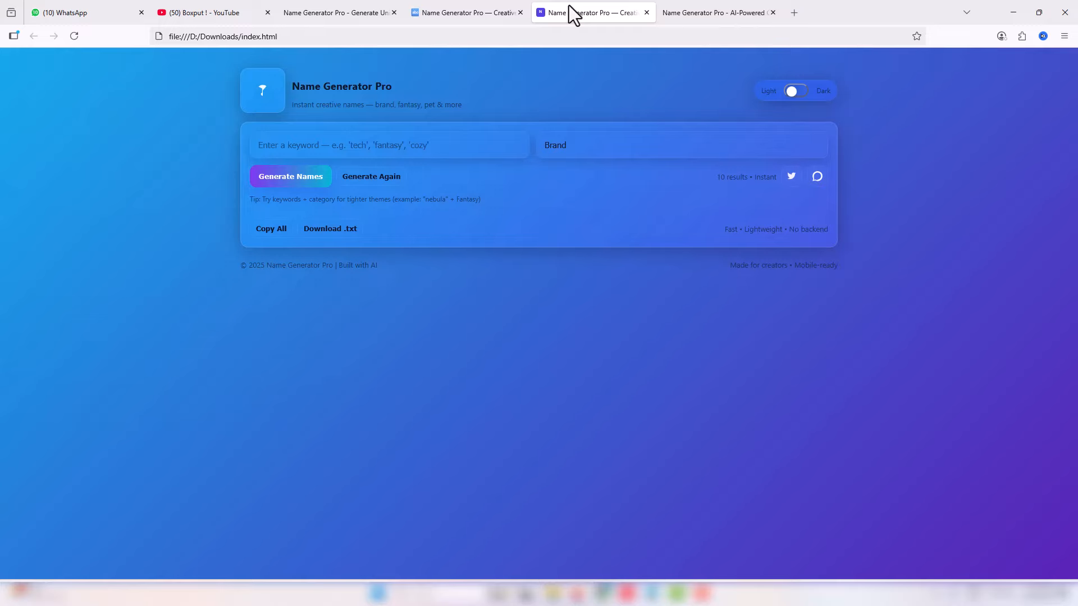
left_click(450, 5)
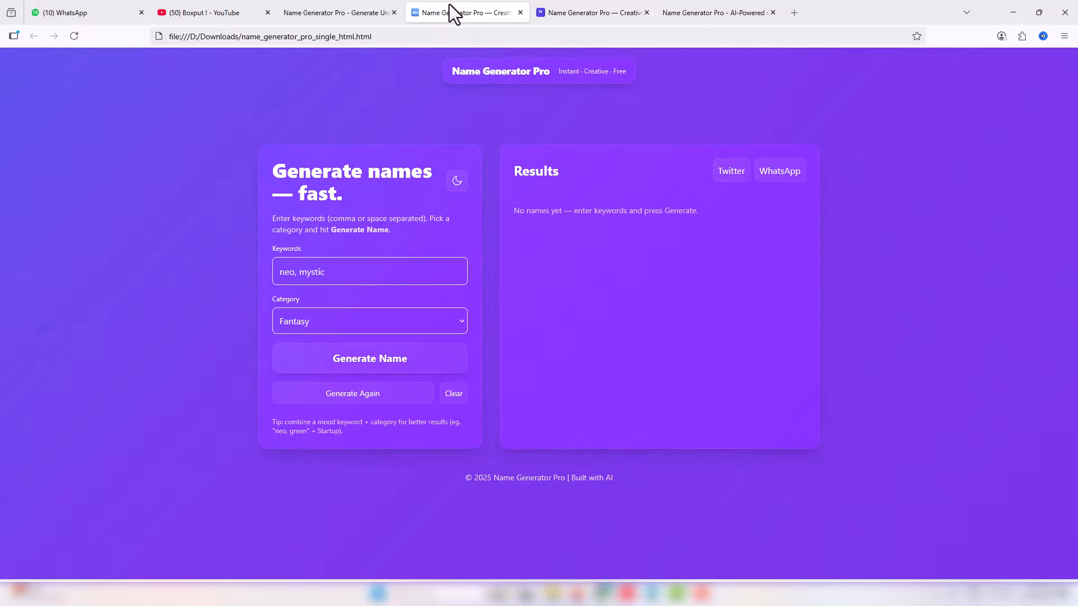
left_click(340, 12)
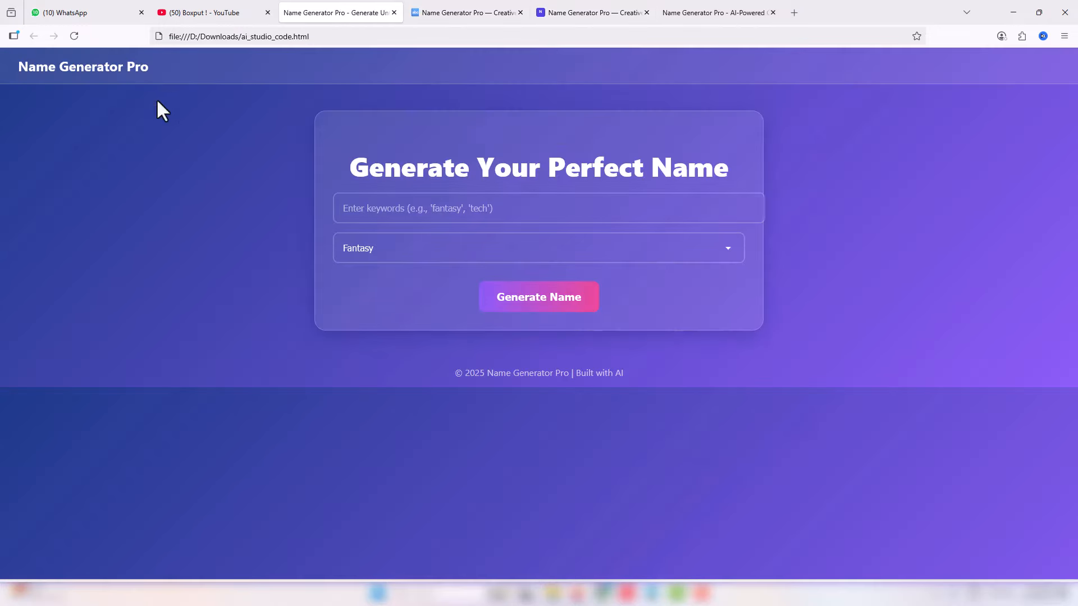
left_click(683, 6)
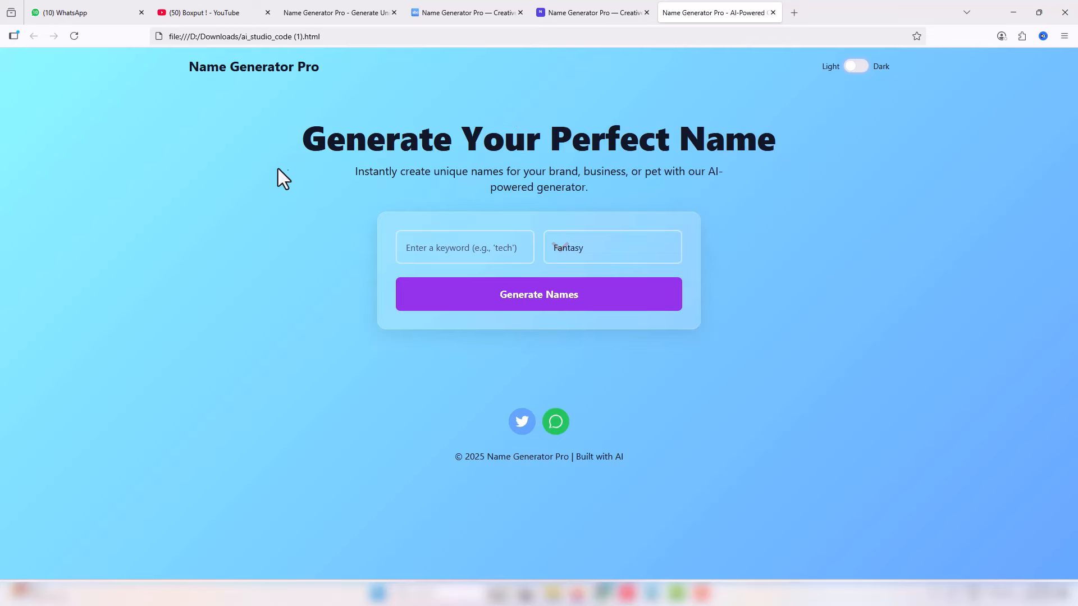
Open blogger.com in a new browser tab, keeping the saved name generator pages open.
left_click(259, 40)
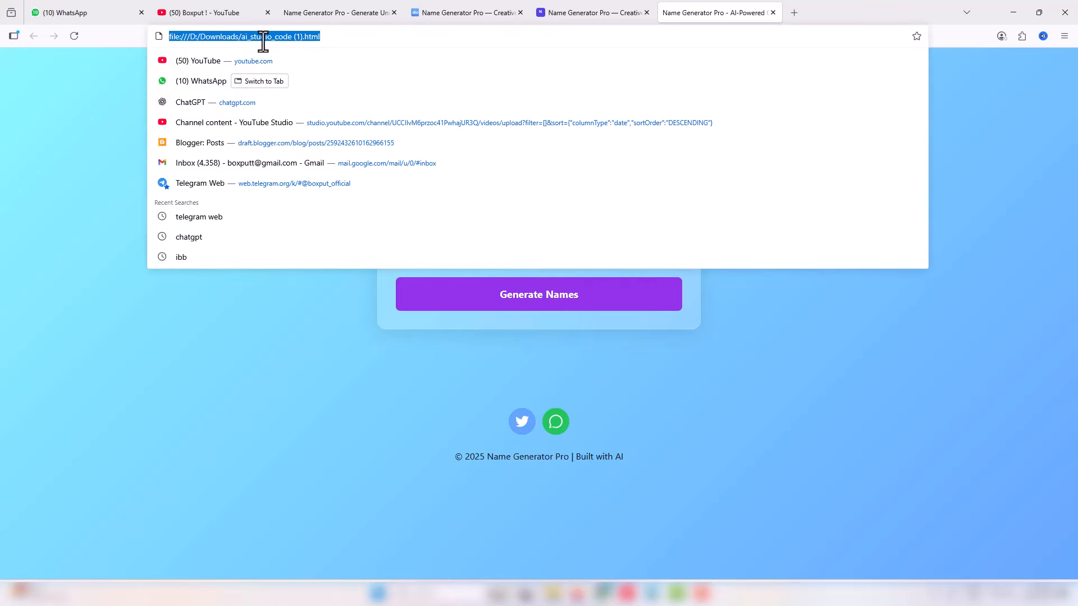
left_click(794, 12)
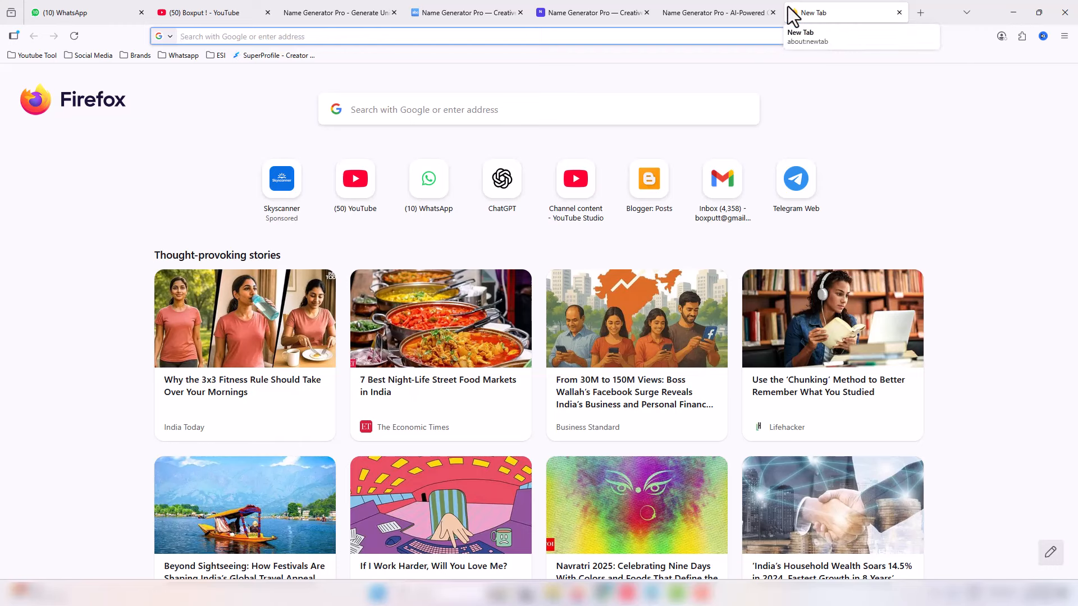
type("blogger.com/")
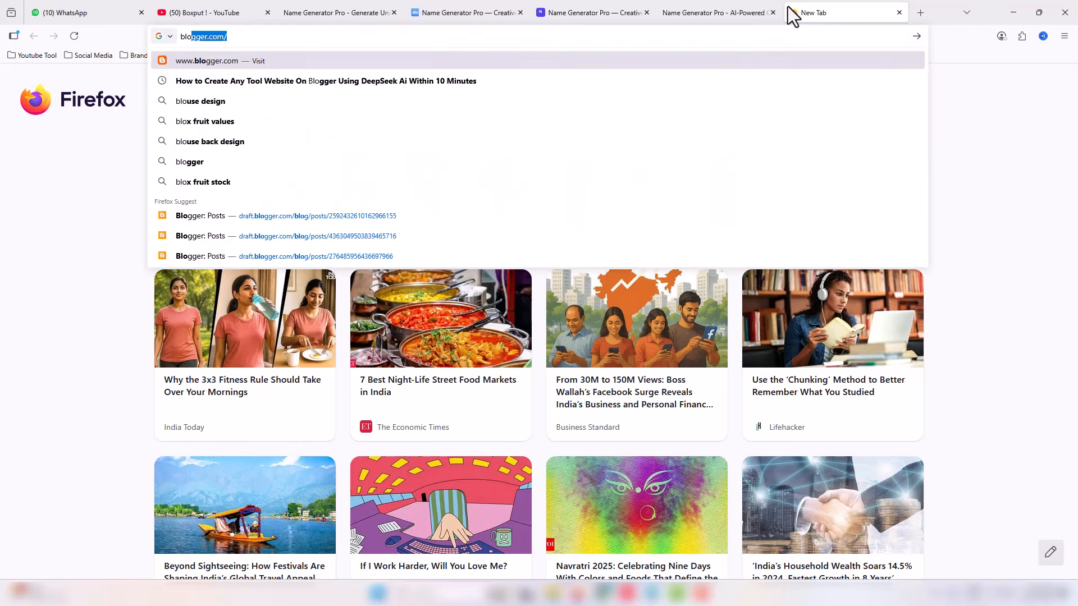
key("Return")
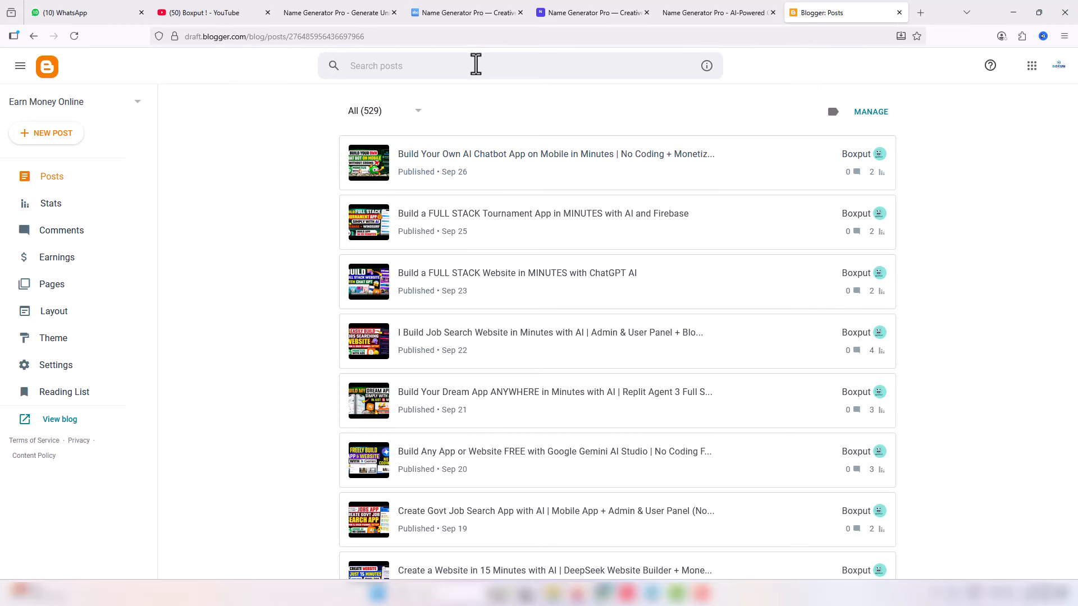
left_click(756, 11)
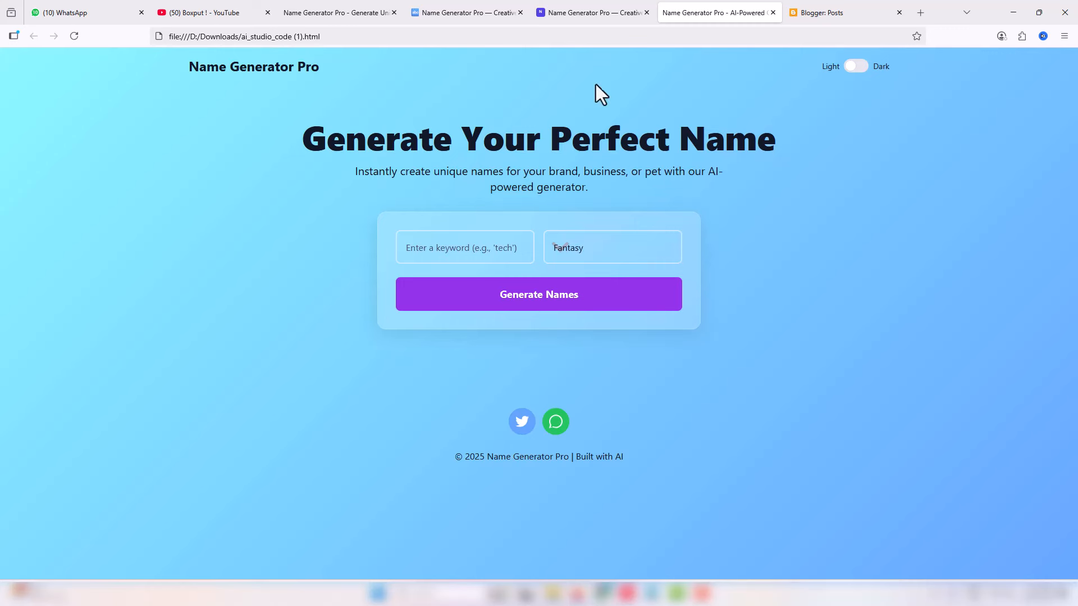
left_click(828, 12)
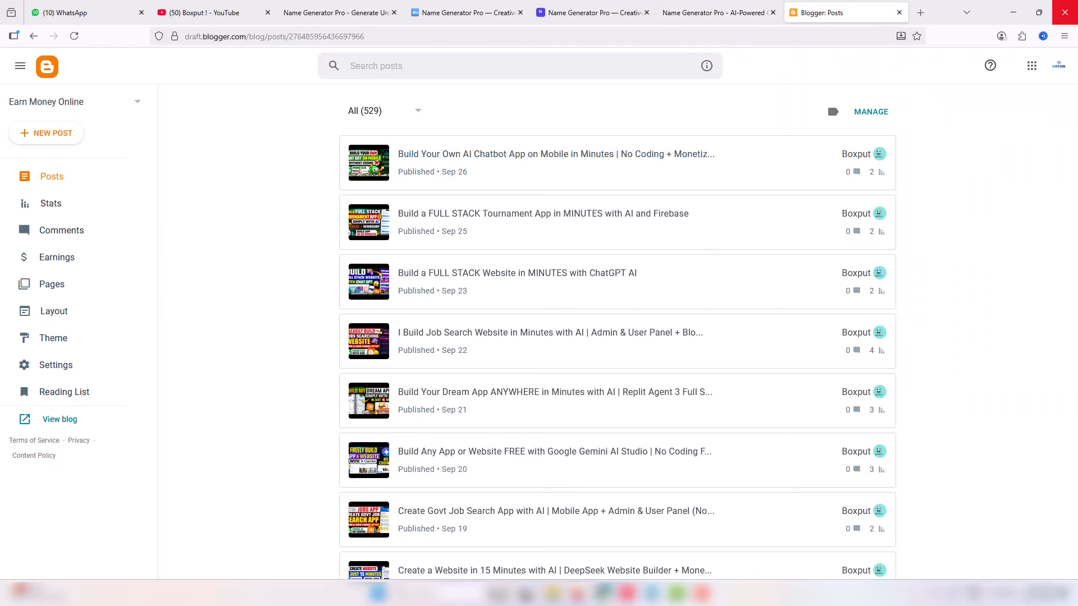
Start a new blog in Blogger and title it "Name Generator Pro", copied from the generator page's heading.
left_click(138, 104)
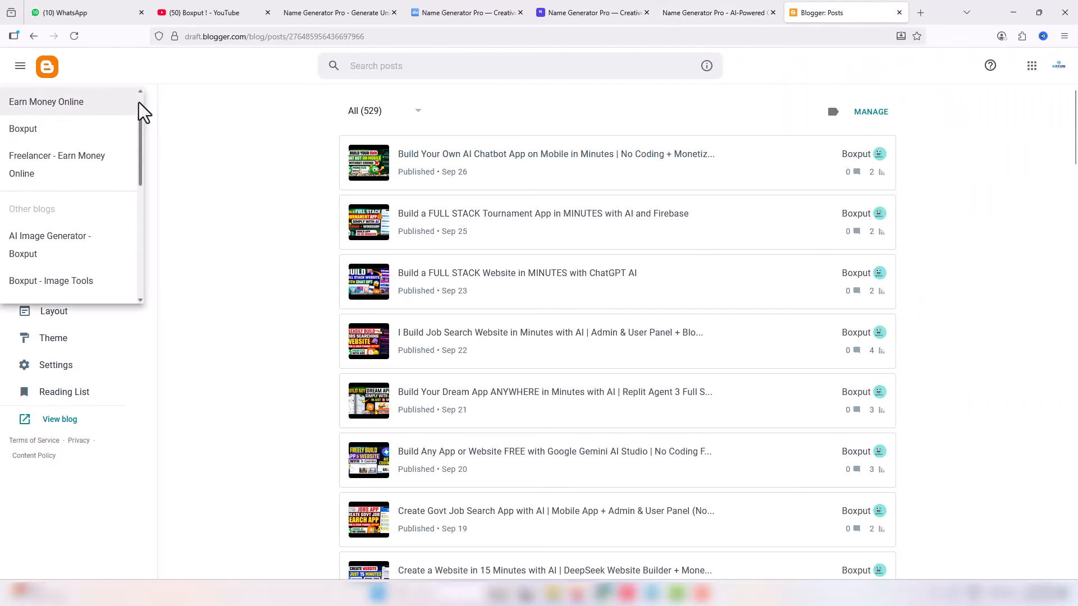
left_click_drag(140, 137, 132, 284)
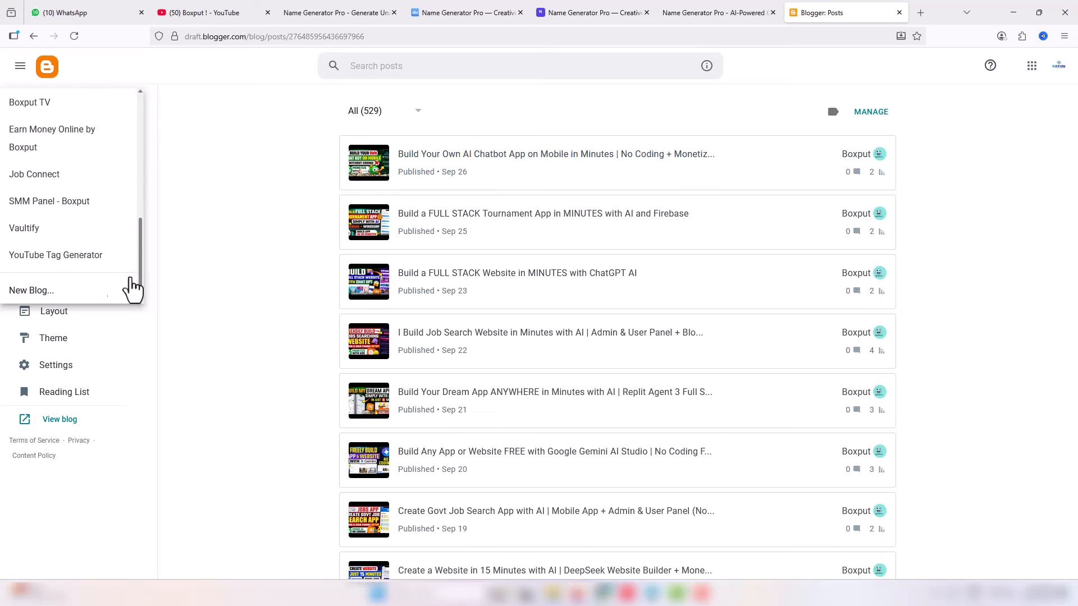
left_click(41, 292)
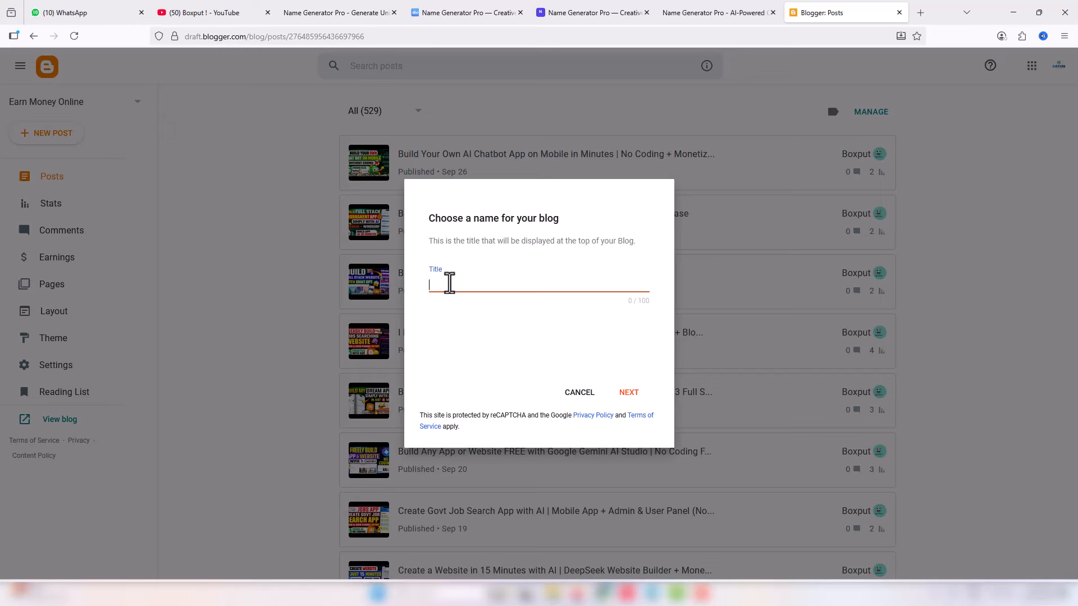
left_click(700, 14)
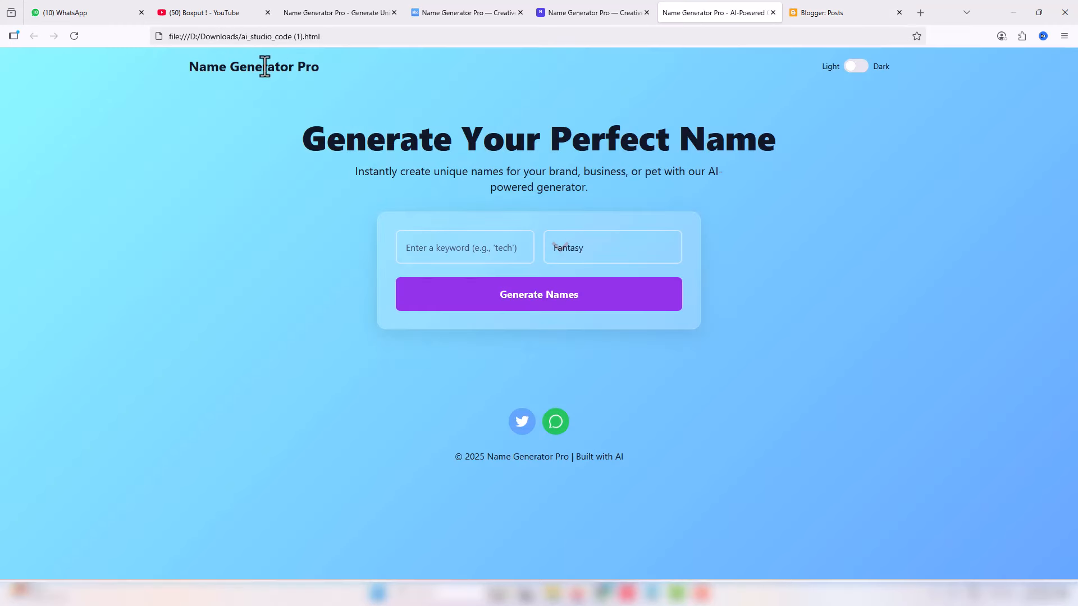
left_click_drag(191, 68, 356, 72)
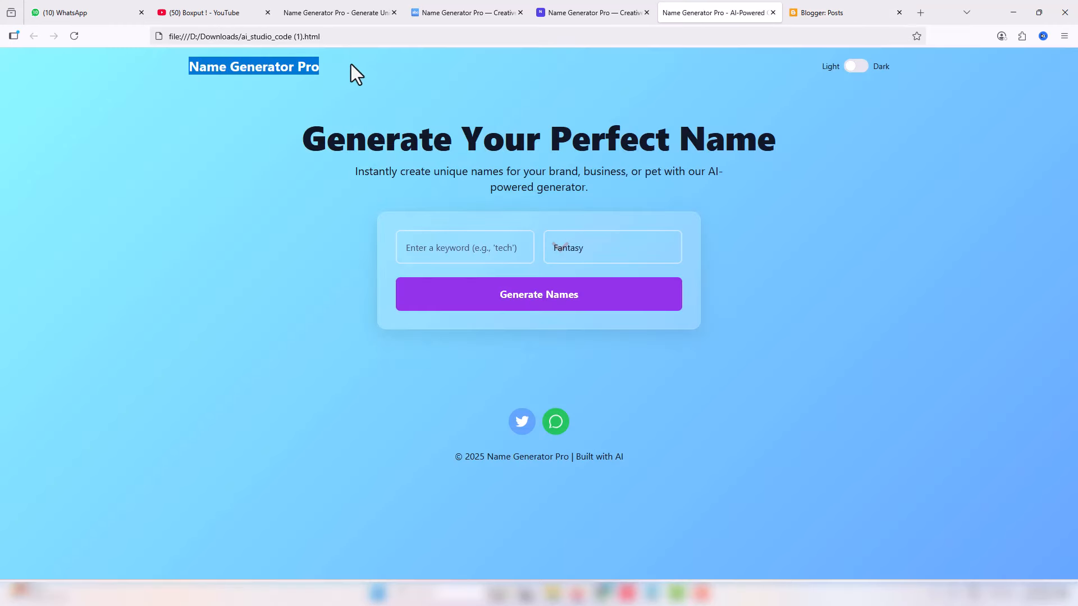
right_click(298, 64)
left_click(336, 96)
left_click(865, 12)
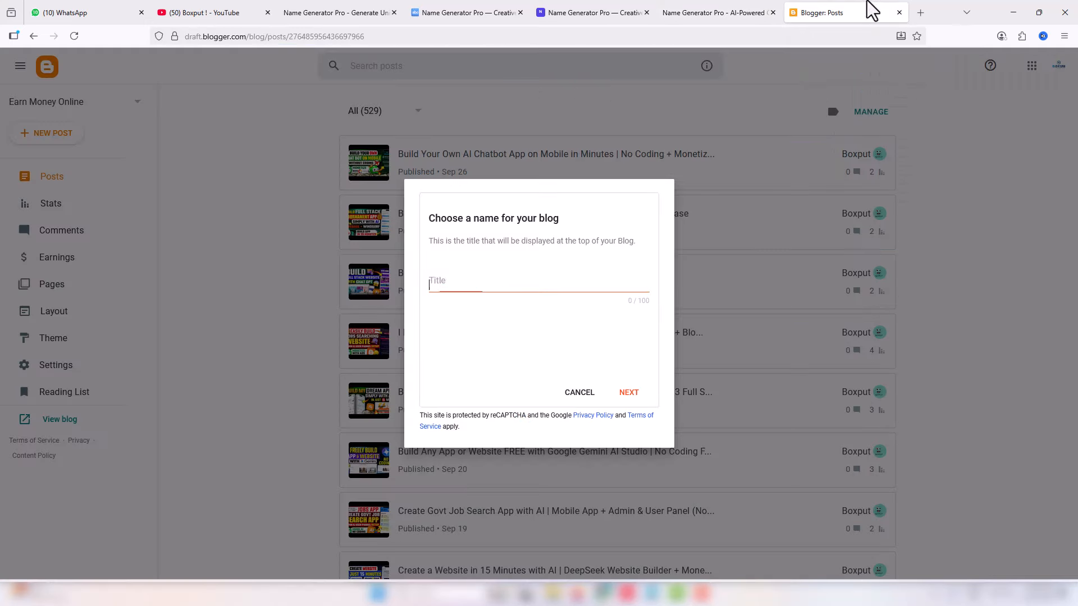
key("ctrl+v")
left_click(629, 392)
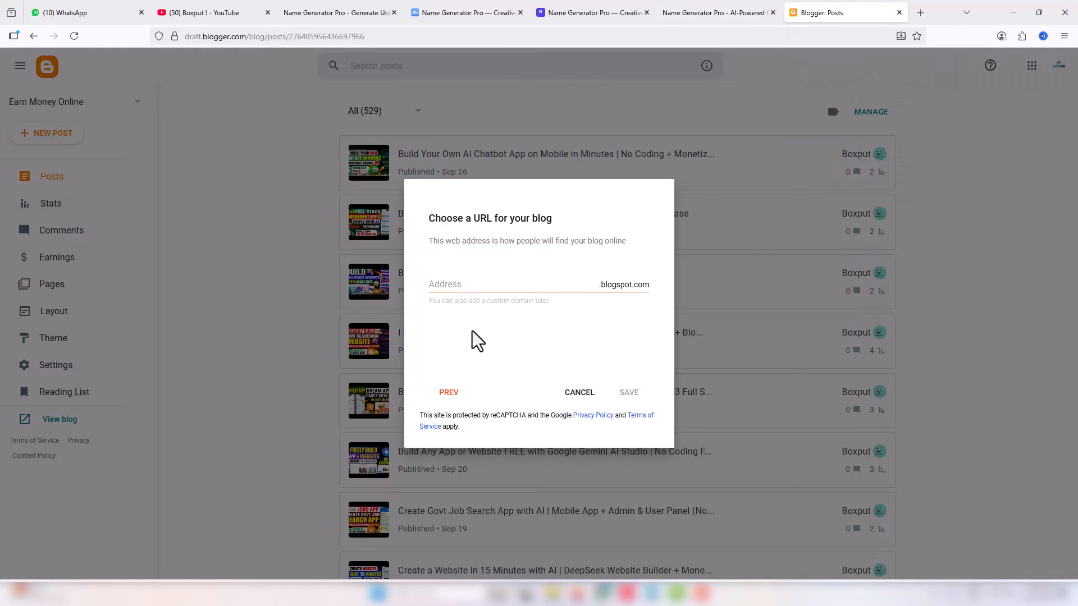
Set the new blog's address to NameGeneratorProai.blogspot.com and save the blog.
left_click(447, 287)
key("ctrl+v")
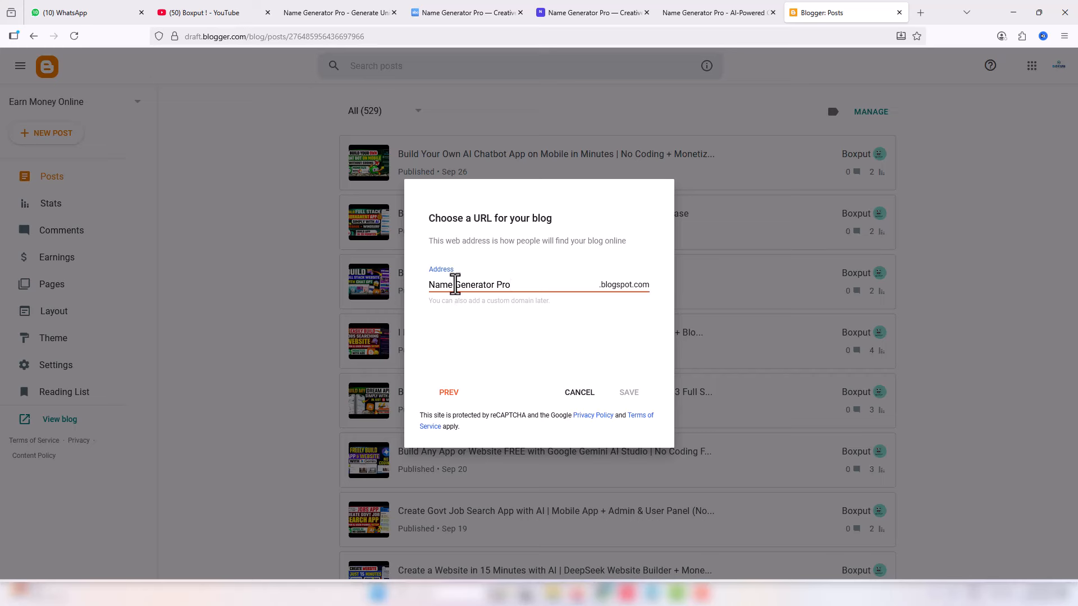
left_click(455, 284)
key("BackSpace")
left_click(493, 286)
key("BackSpace")
key("End")
type("ai")
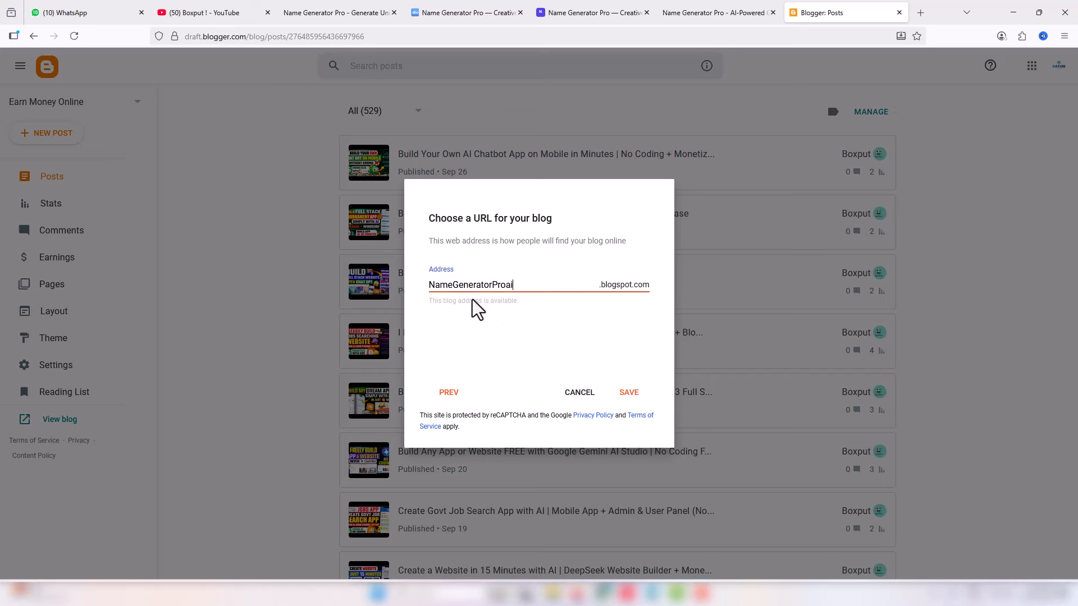
left_click(631, 394)
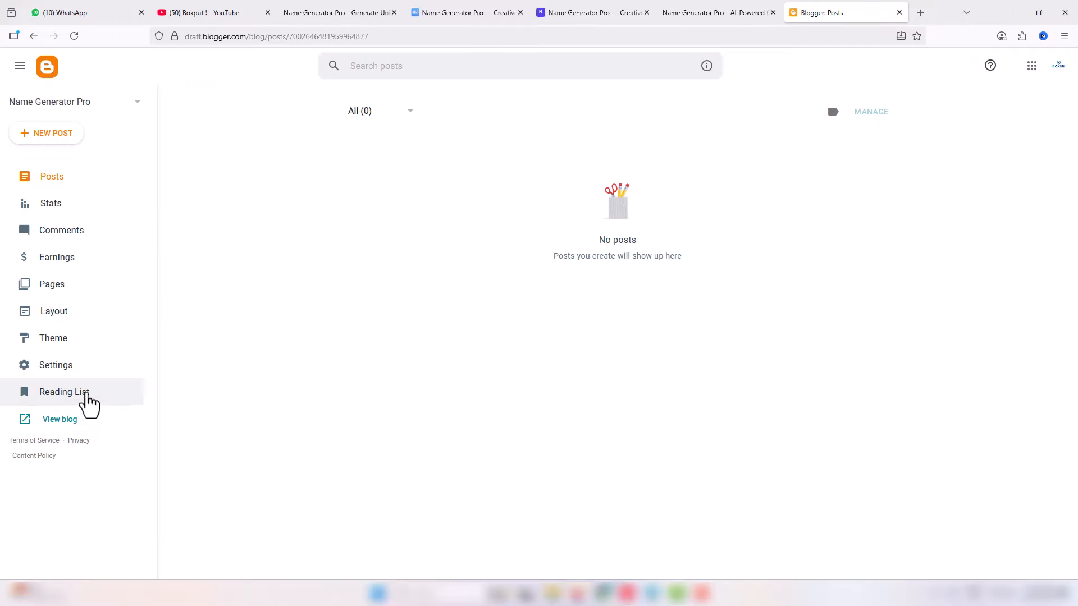
Apply the Simply Simple variant of the Simple theme to the Name Generator Pro blog.
left_click(65, 339)
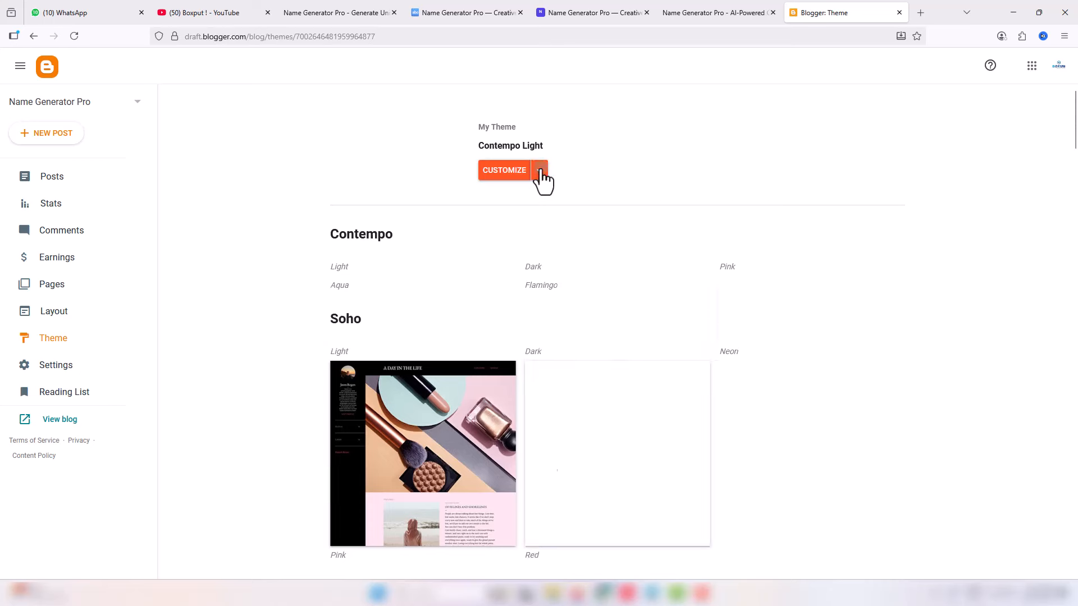
left_click(534, 178)
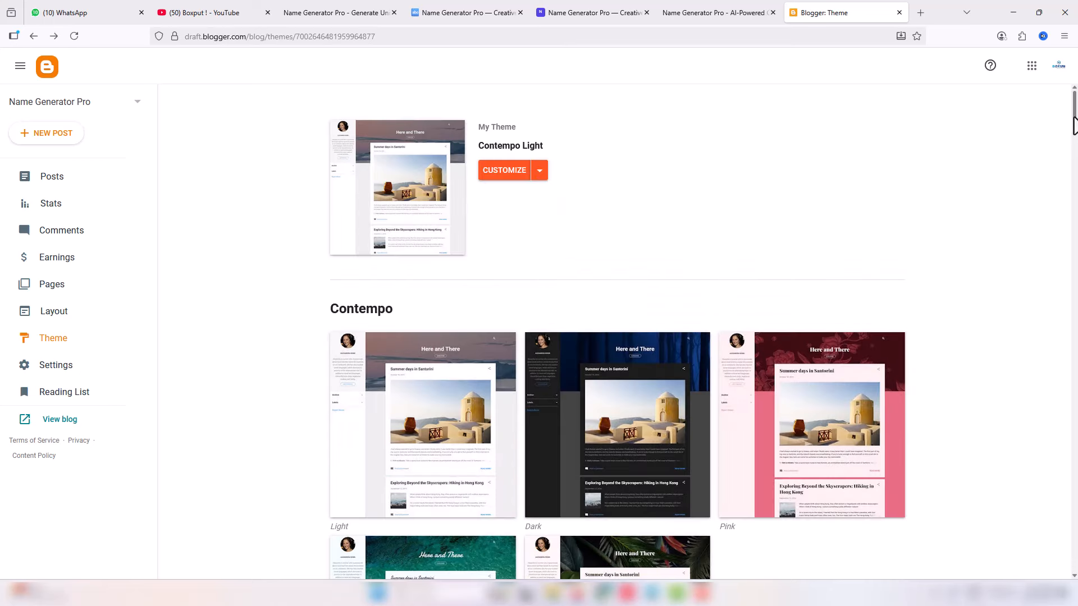
left_click_drag(1074, 125, 1066, 328)
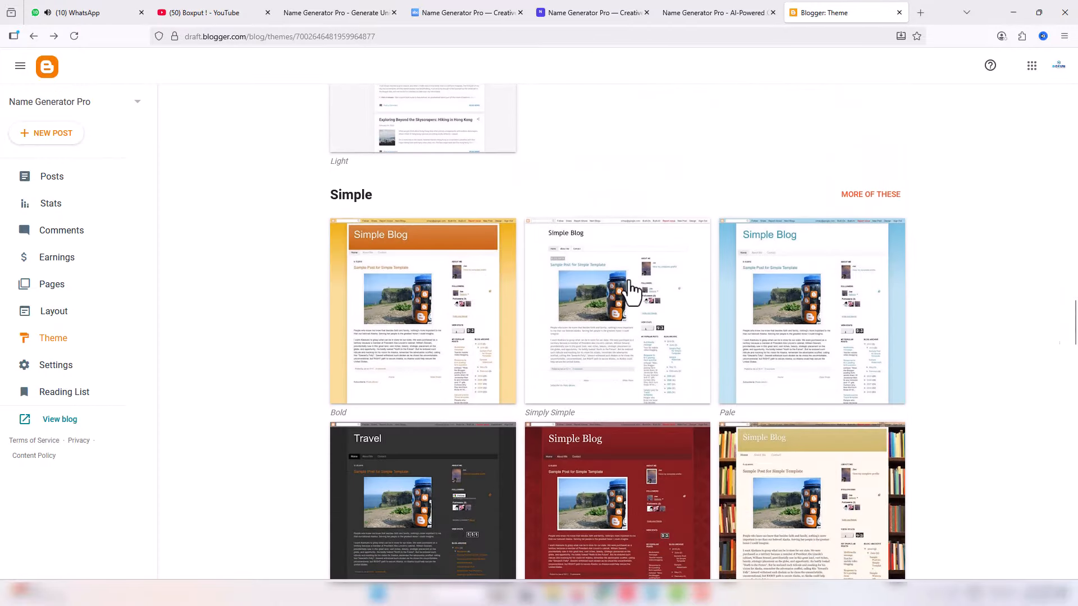
left_click(632, 291)
left_click(465, 519)
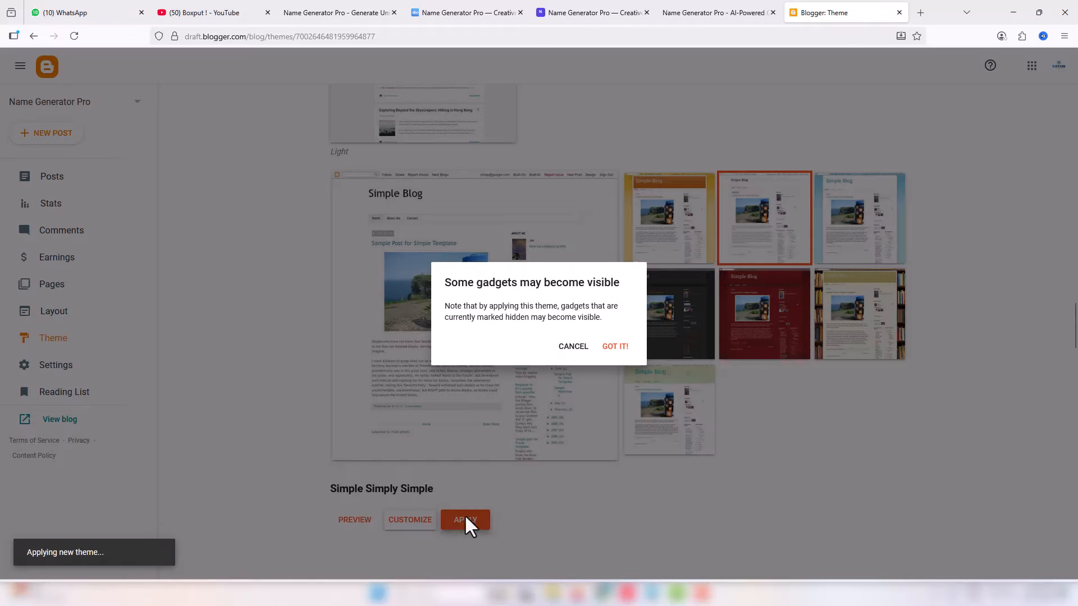
left_click(614, 346)
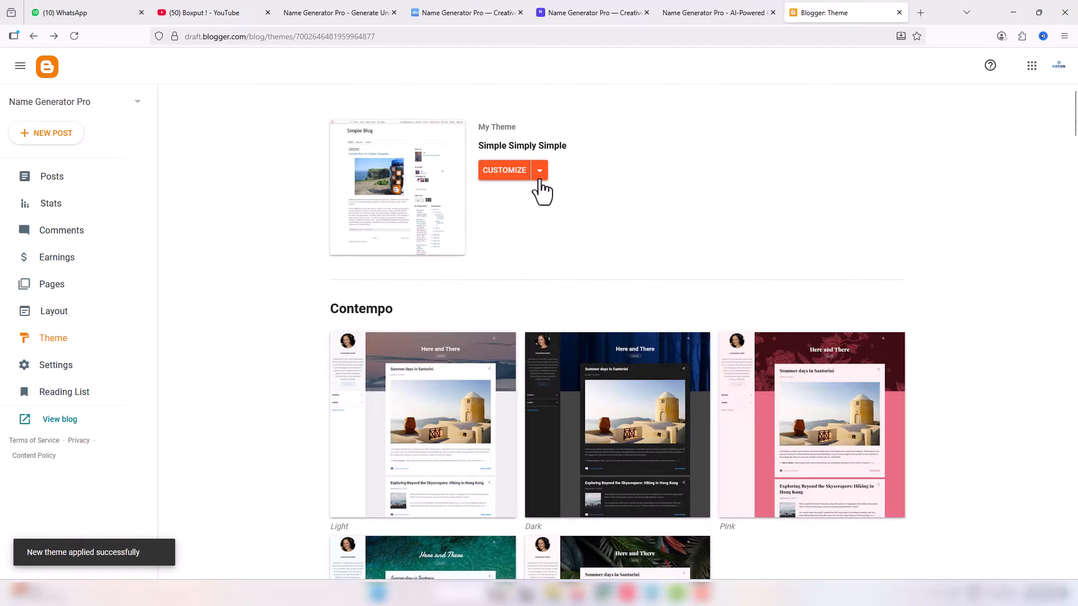
Set the blog to show the Desktop theme on mobile devices and save the setting.
left_click(539, 171)
left_click(413, 283)
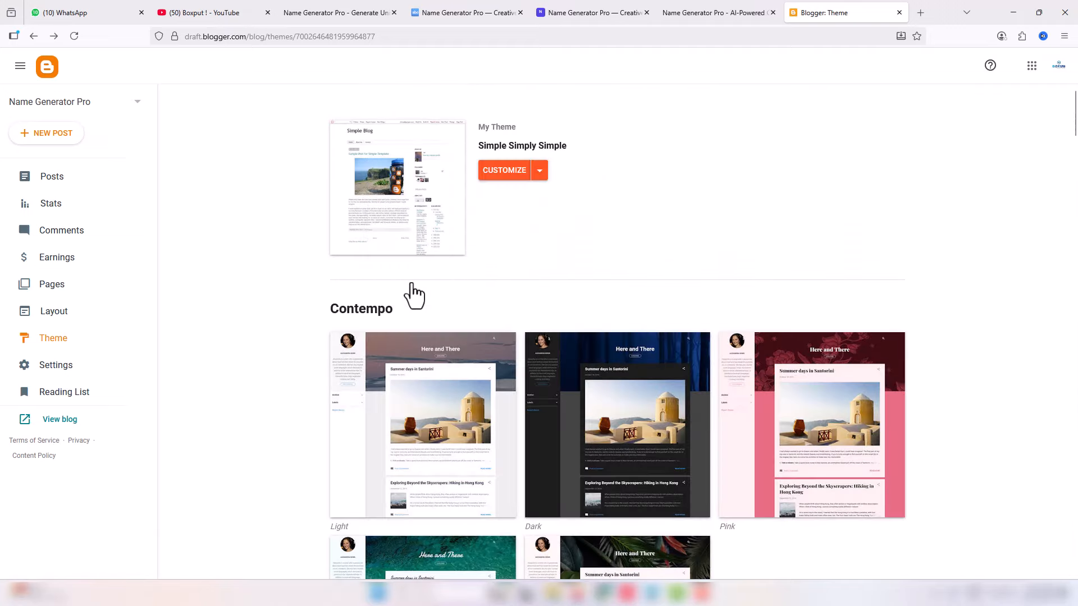
left_click(447, 245)
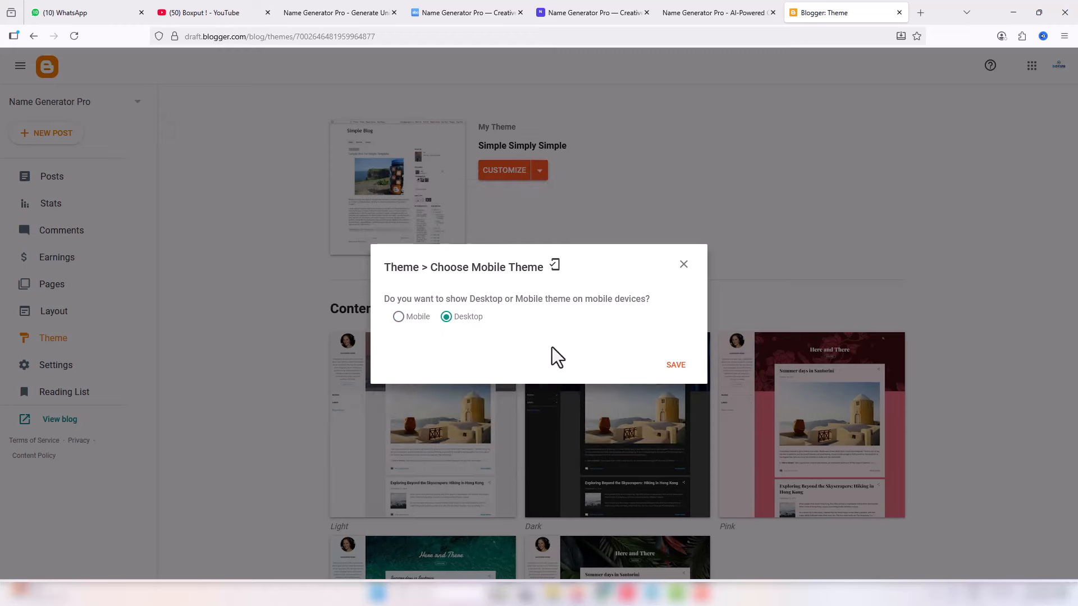
left_click(683, 372)
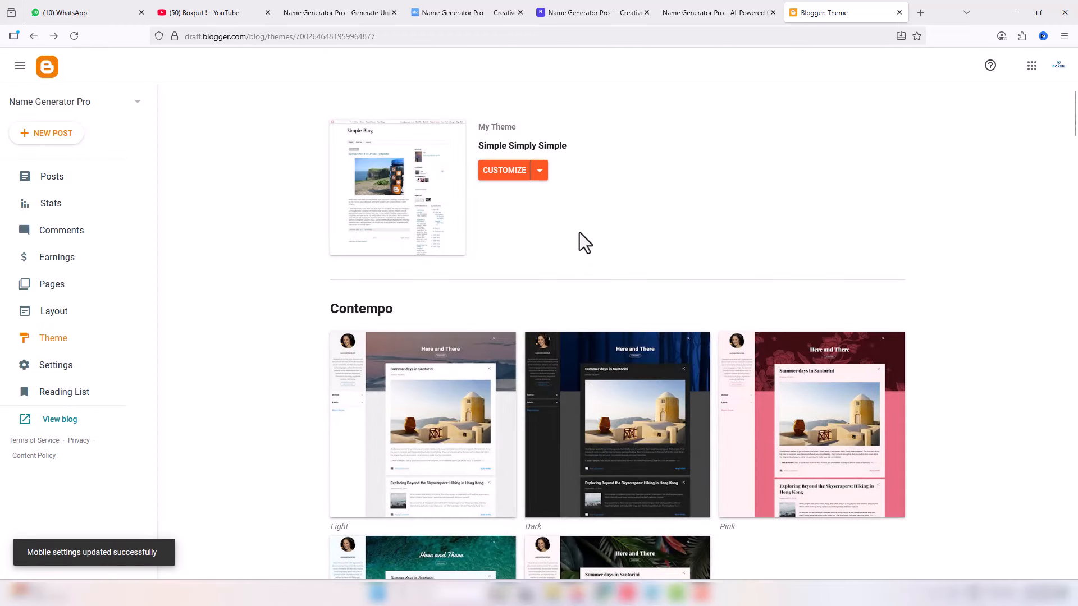
Switch the blog to the first generation Classic theme without a backup.
left_click(540, 170)
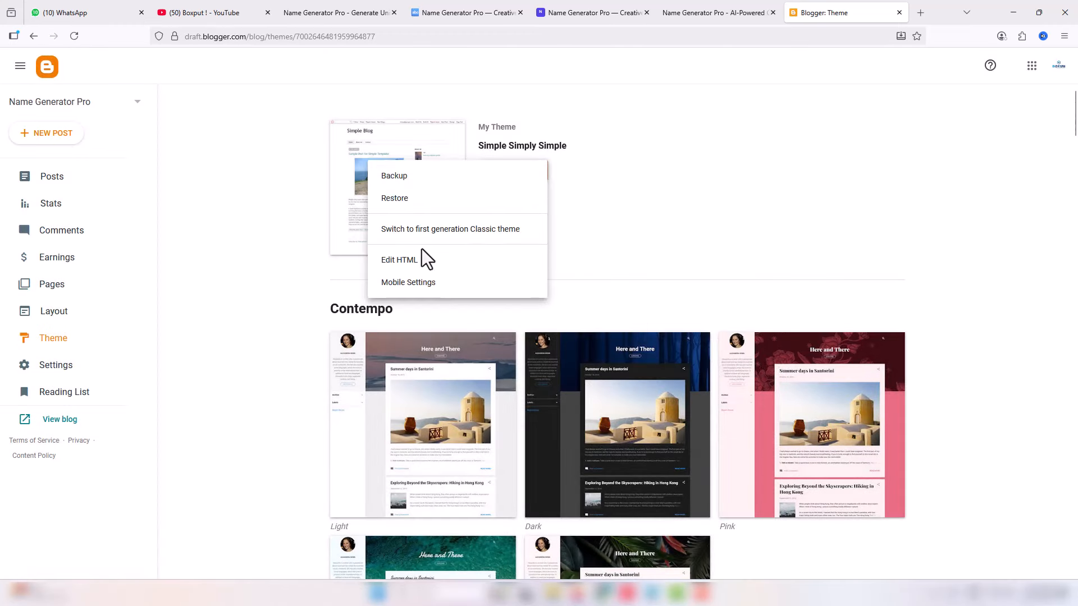
left_click(432, 230)
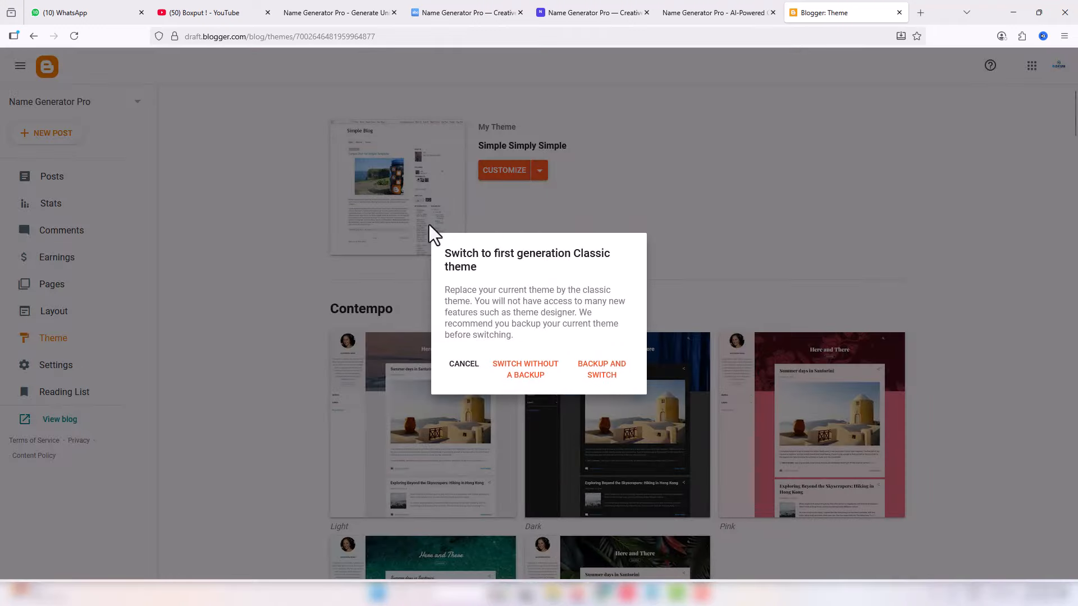
left_click(516, 376)
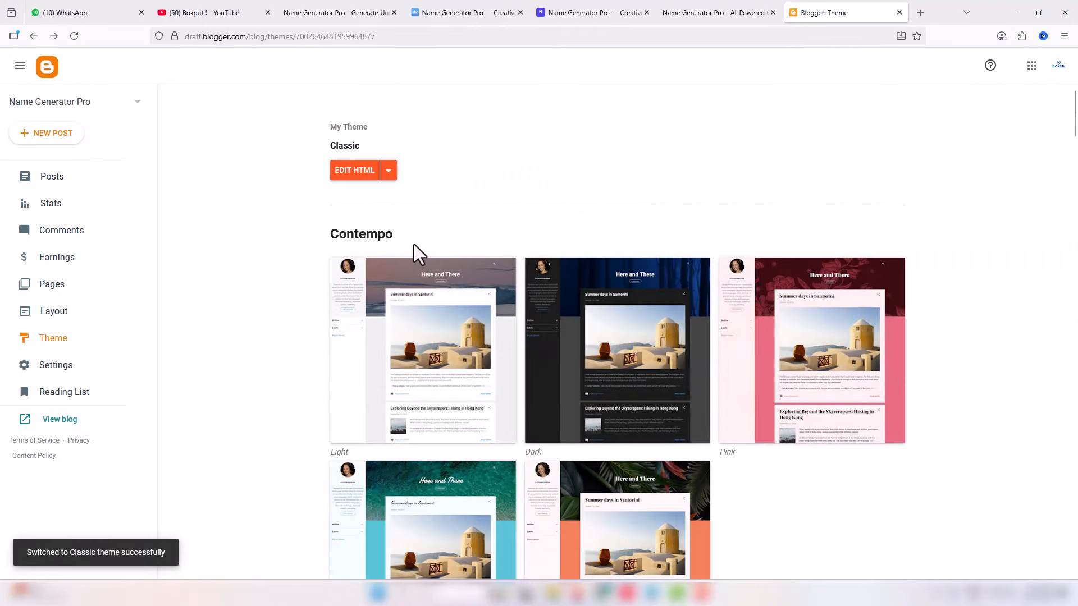
Turn off the Classic theme's NavBar and save the setting.
left_click(389, 173)
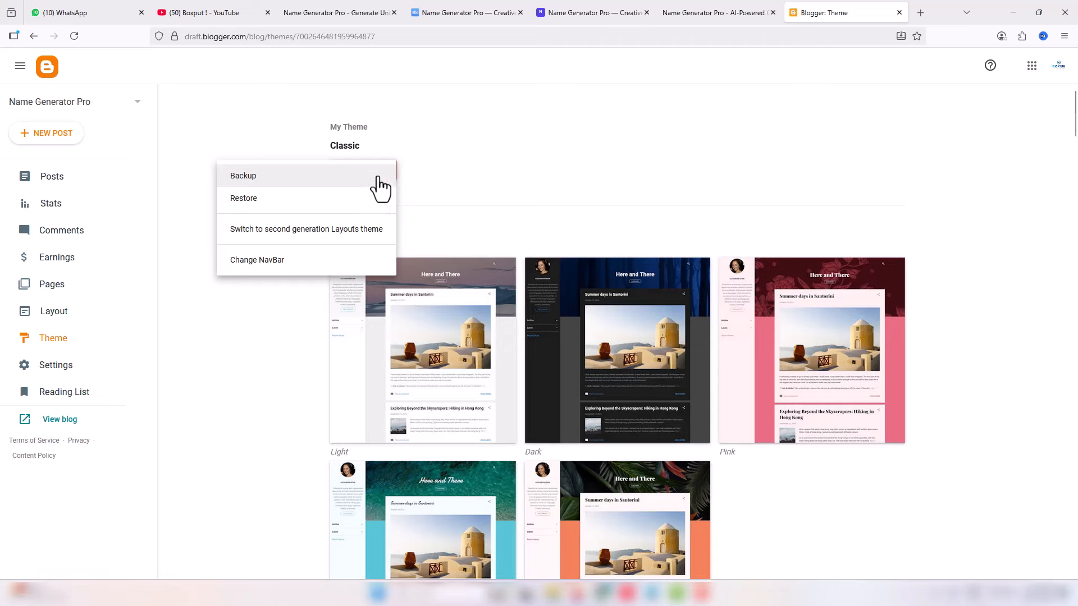
left_click(262, 261)
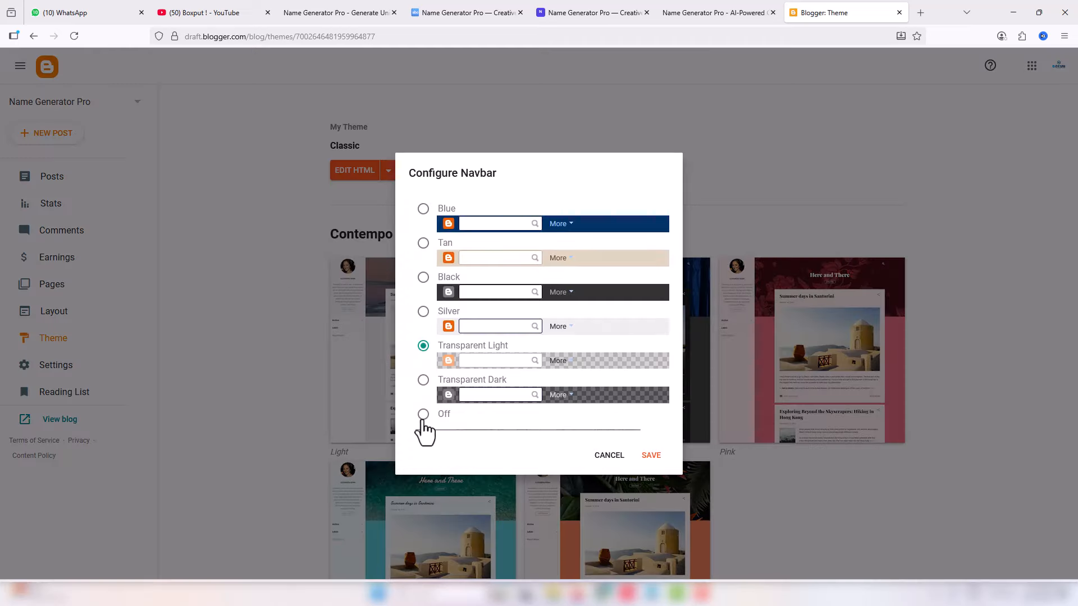
left_click(651, 455)
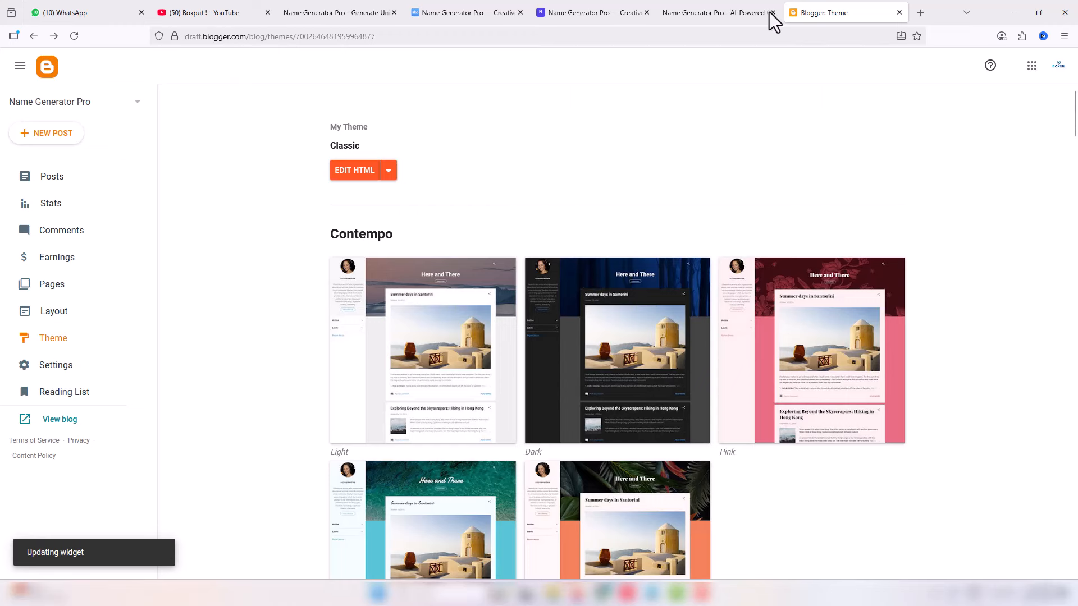
Open ai_studio_code (1).html from the Downloads folder in Notepad and copy its entire code.
left_click(712, 13)
left_click(242, 36)
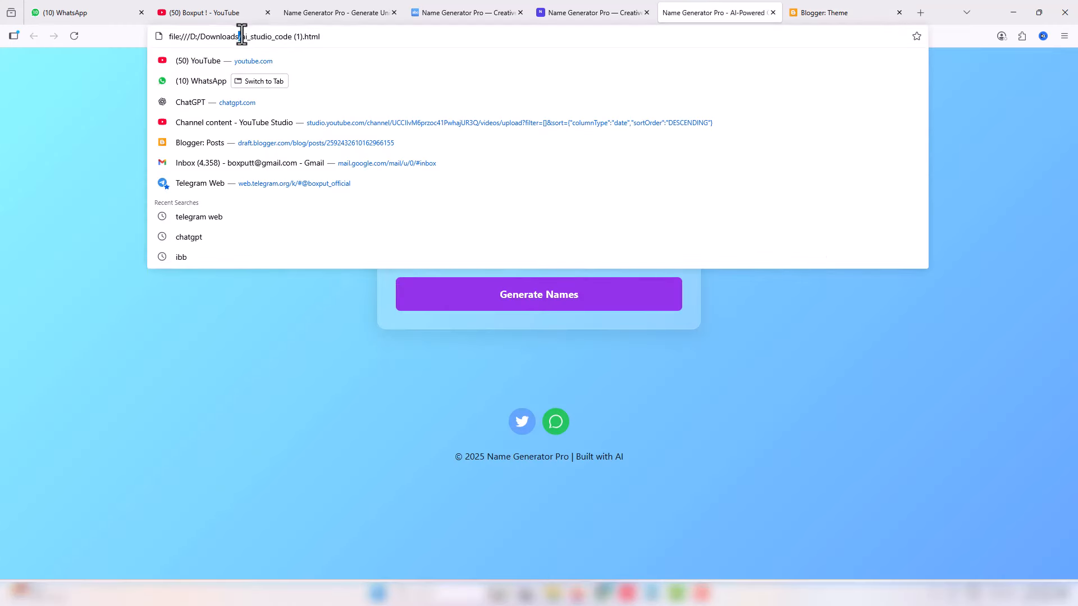
left_click_drag(241, 36, 301, 38)
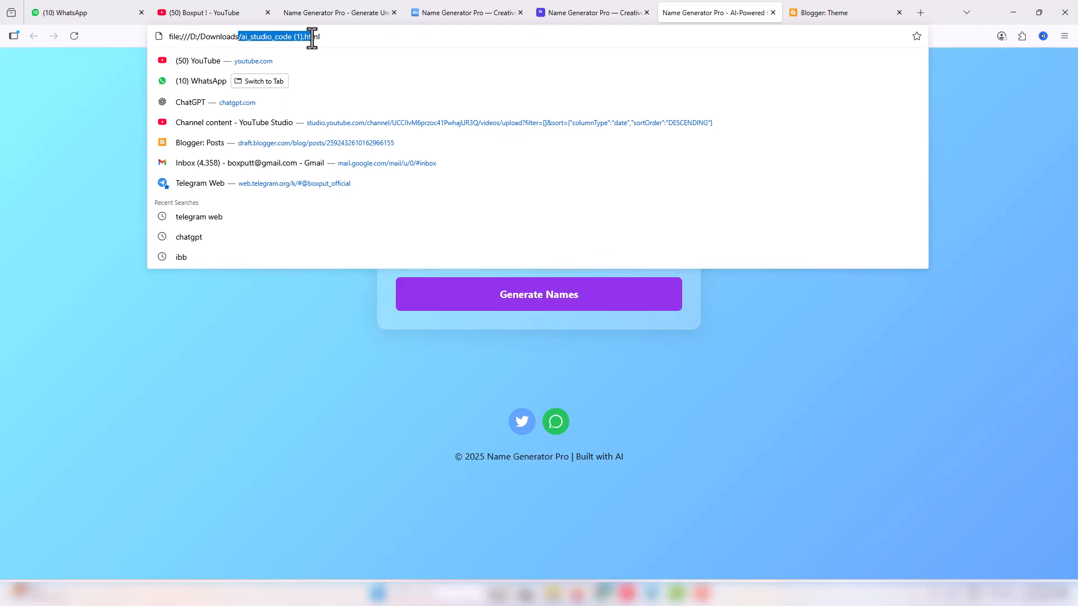
left_click(1015, 10)
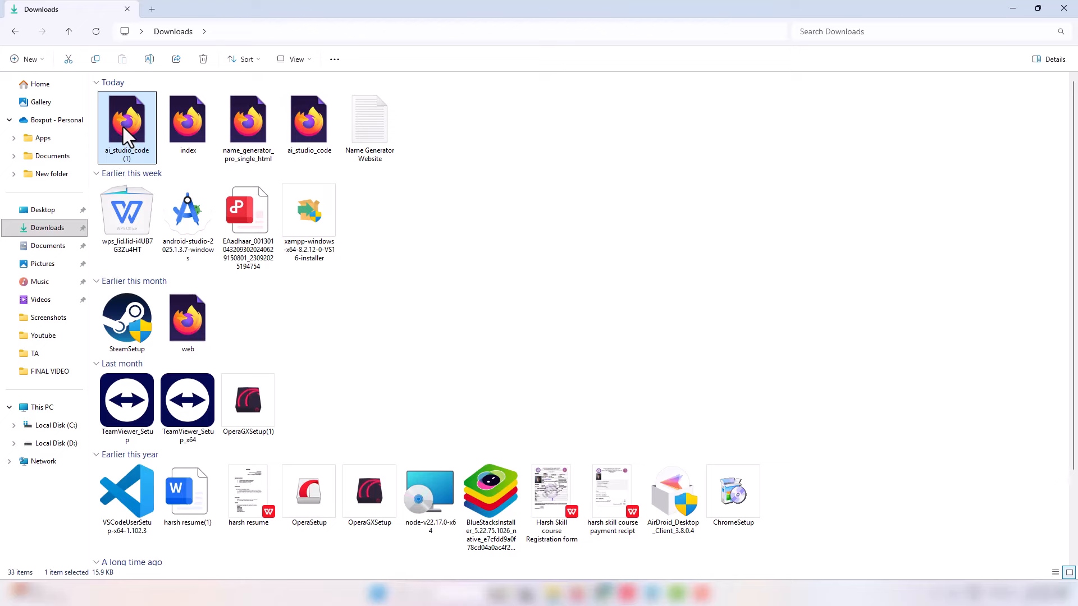
right_click(122, 126)
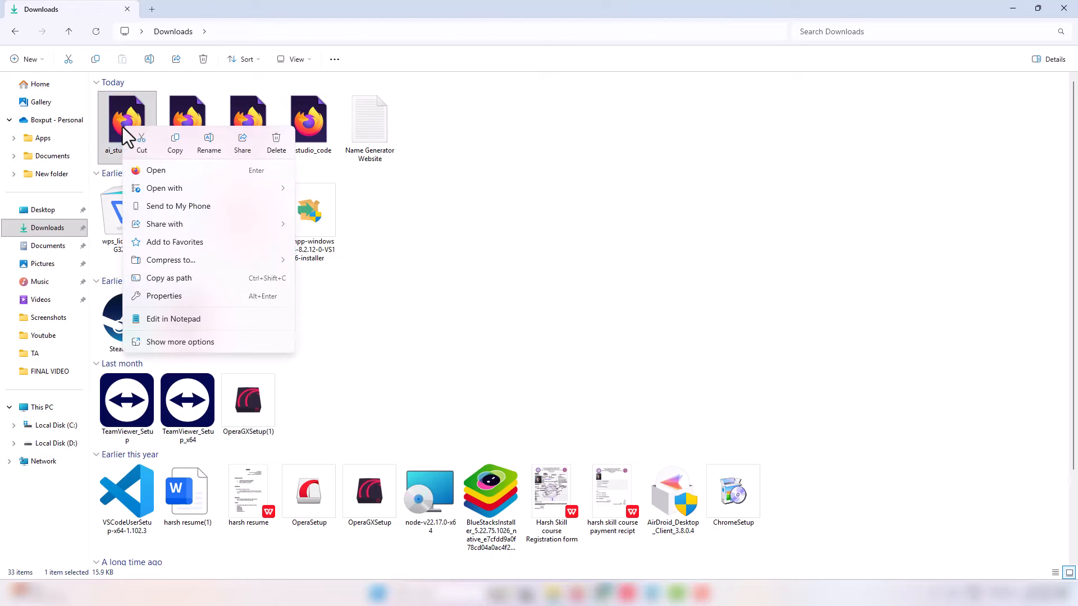
left_click(165, 319)
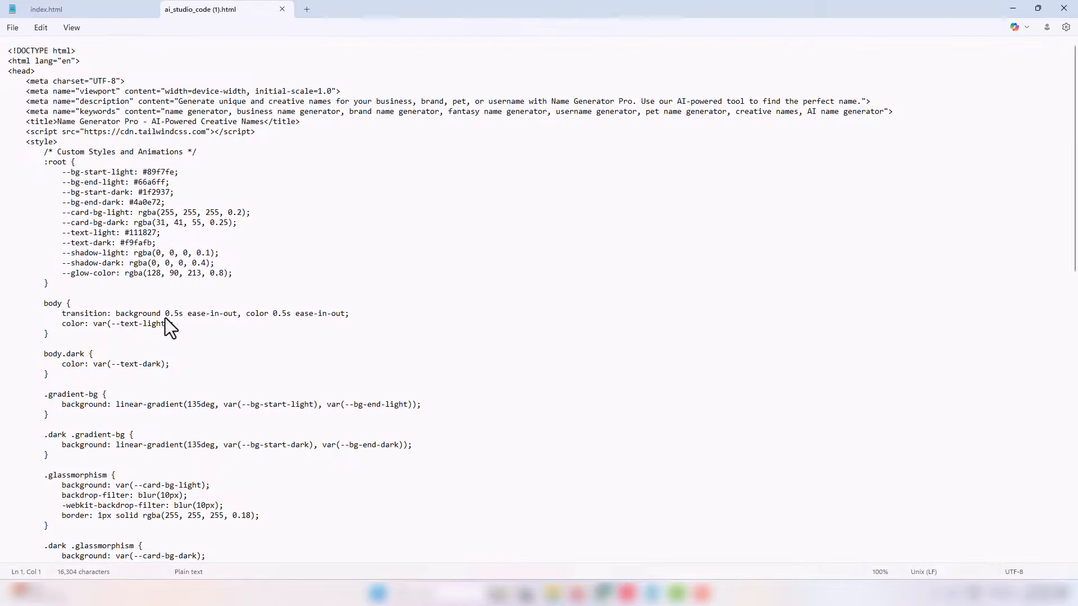
left_click(152, 203)
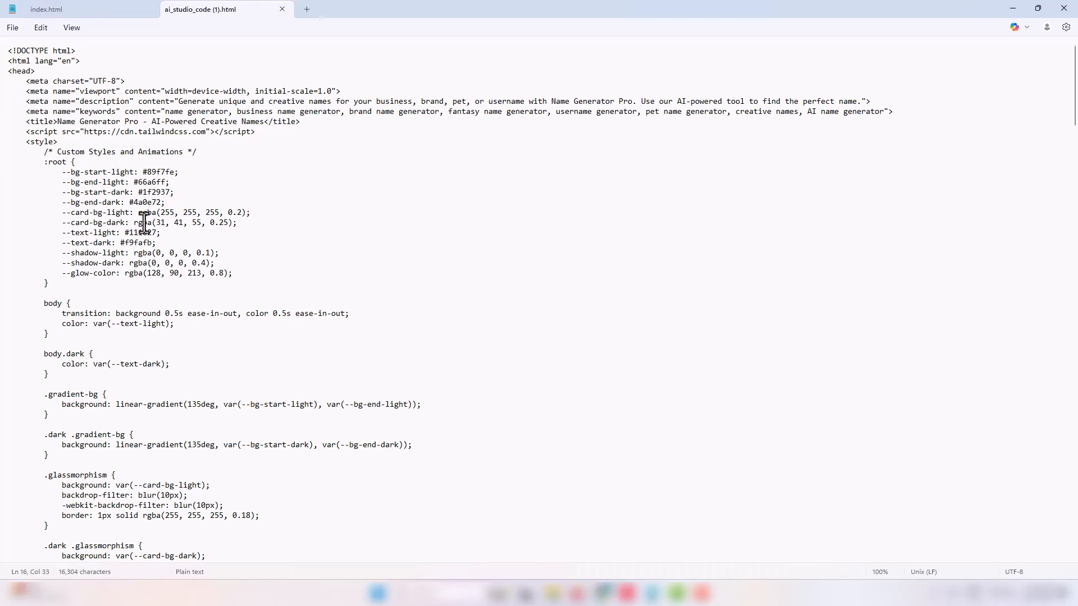
key("ctrl+a")
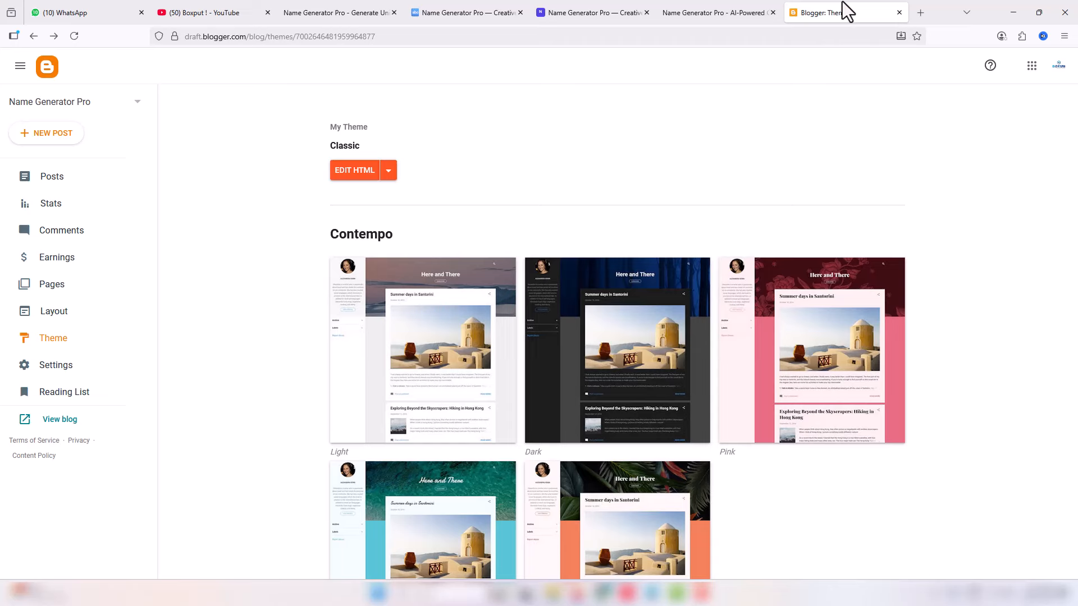
Replace the blog theme's entire HTML with the copied name generator code and save it.
left_click(358, 175)
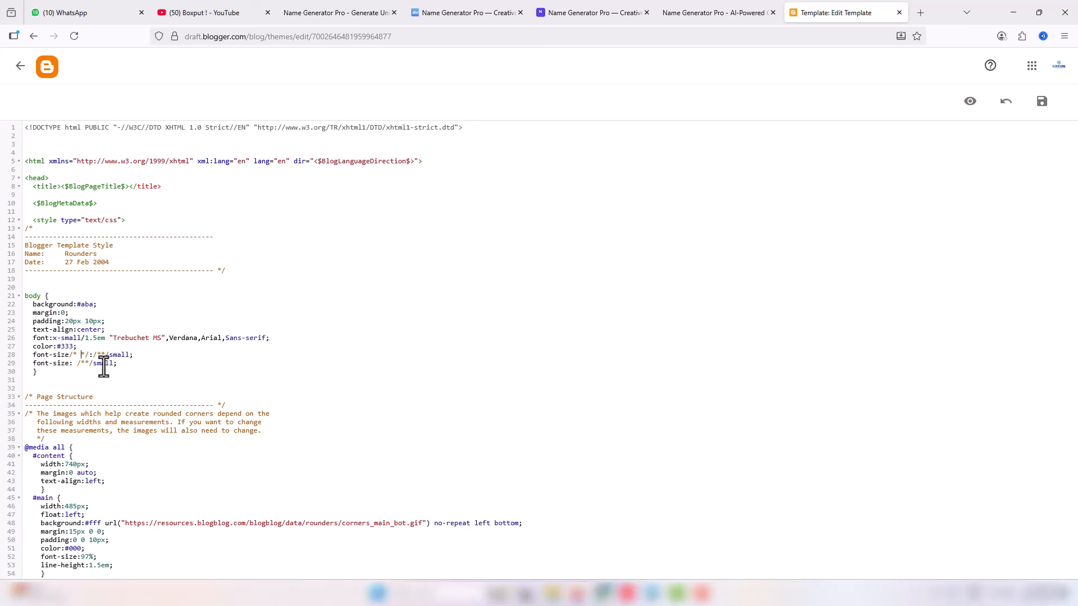
key("ctrl+a")
key("BackSpace")
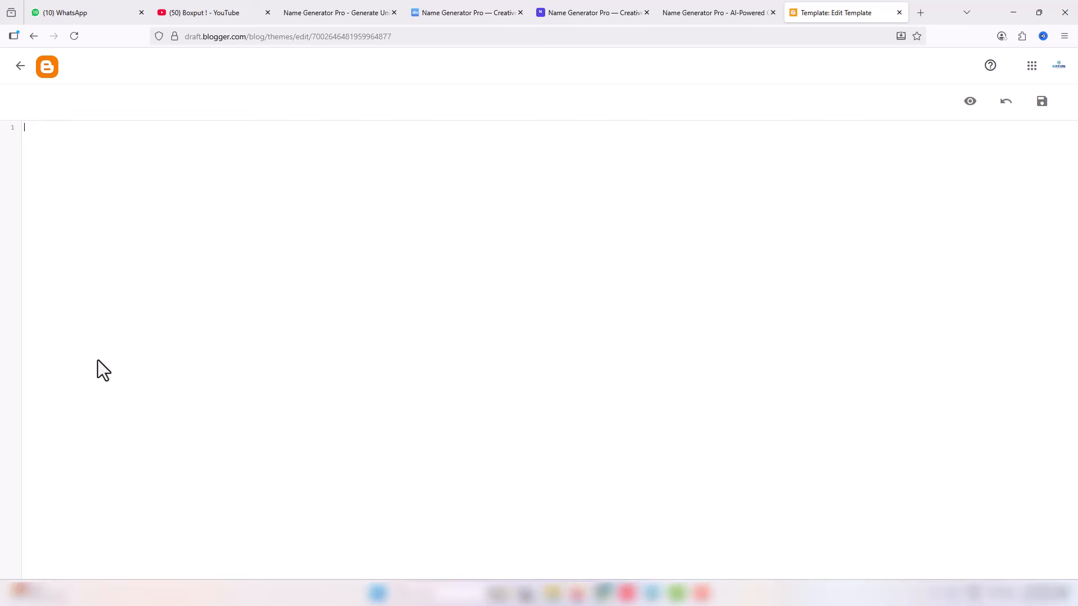
key("ctrl+v")
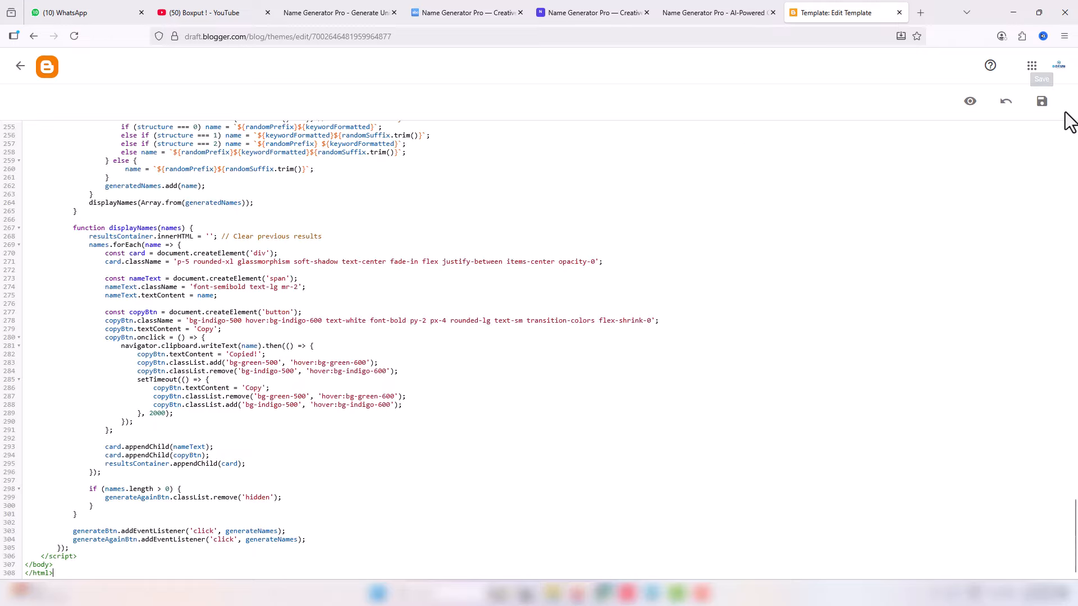
left_click(1043, 105)
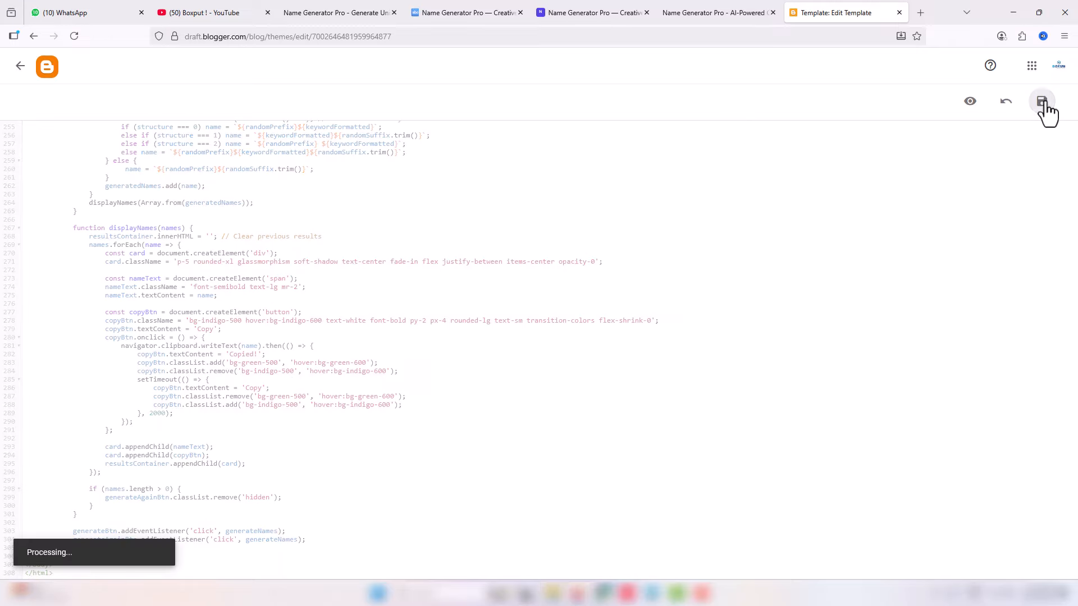
Open the published blog and switch its page to dark mode.
left_click(20, 66)
left_click(69, 425)
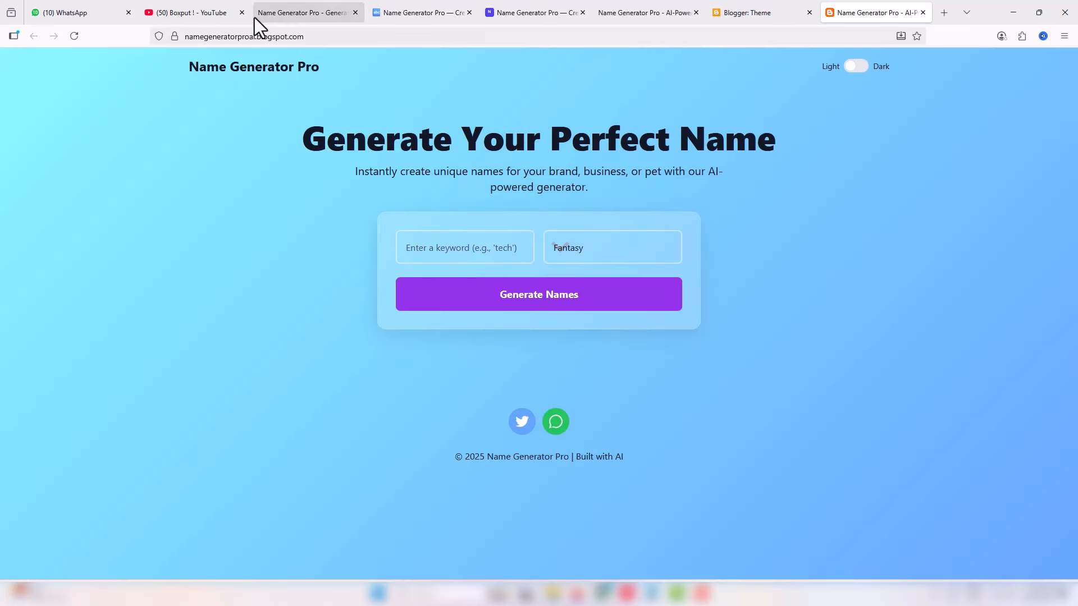
left_click(860, 73)
left_click(861, 73)
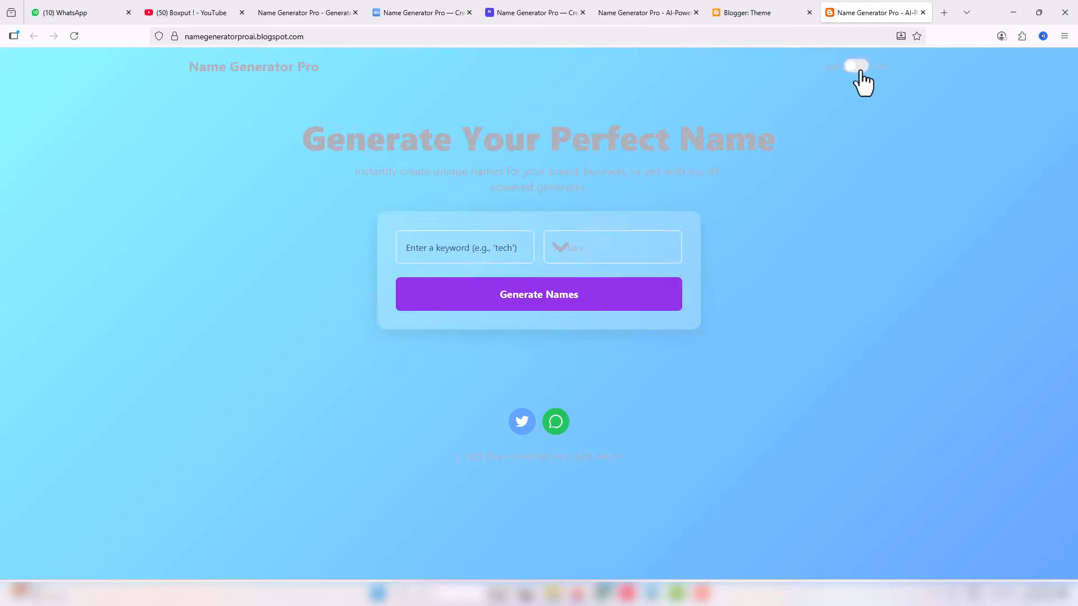
left_click(860, 73)
left_click_drag(234, 36, 349, 37)
left_click(309, 362)
Generate Business names for the keyword "it" on the published site.
left_click(437, 255)
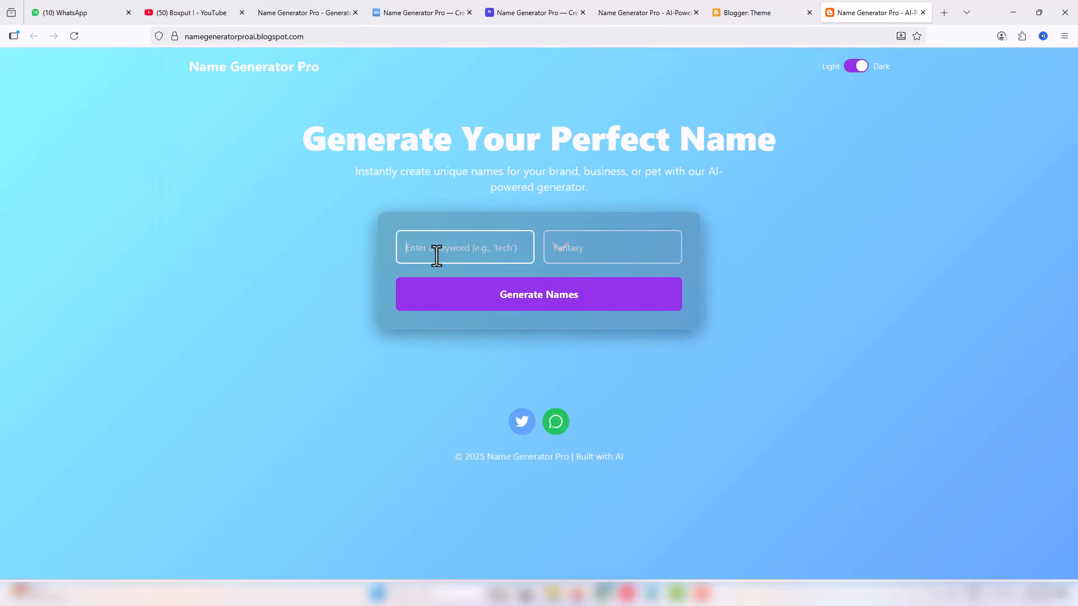
left_click(562, 248)
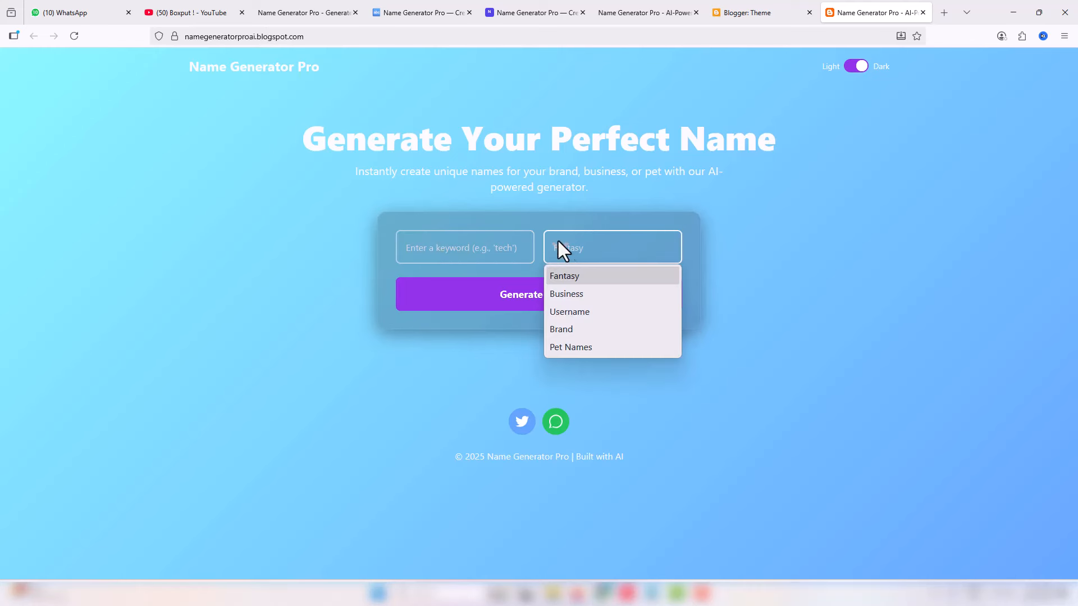
left_click(578, 293)
left_click(456, 258)
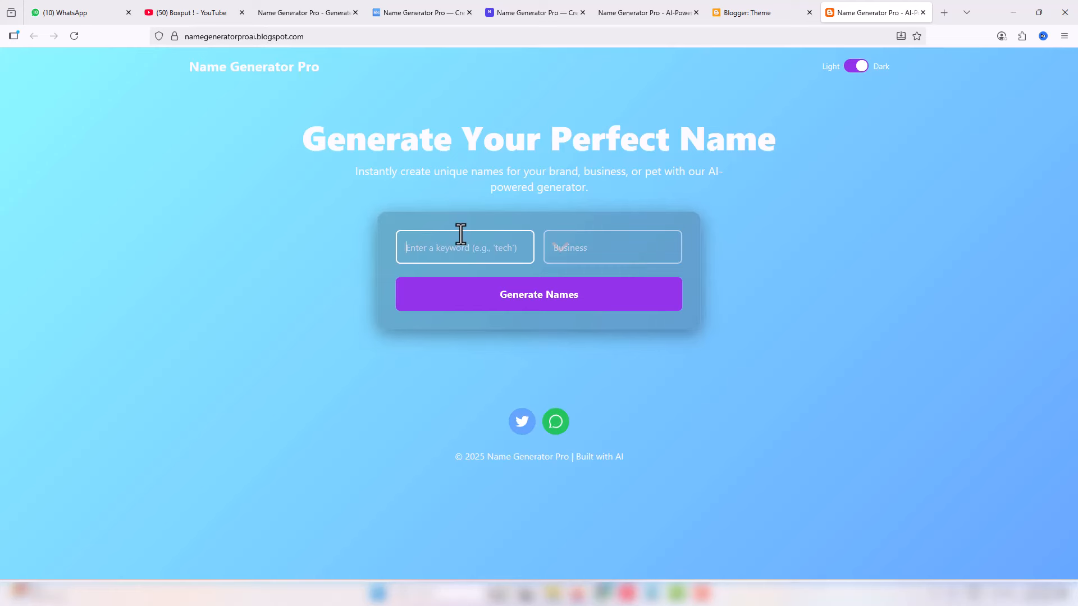
type("it")
left_click(527, 304)
Generate another set of names and switch the published page back to light mode.
left_click_drag(129, 385, 167, 390)
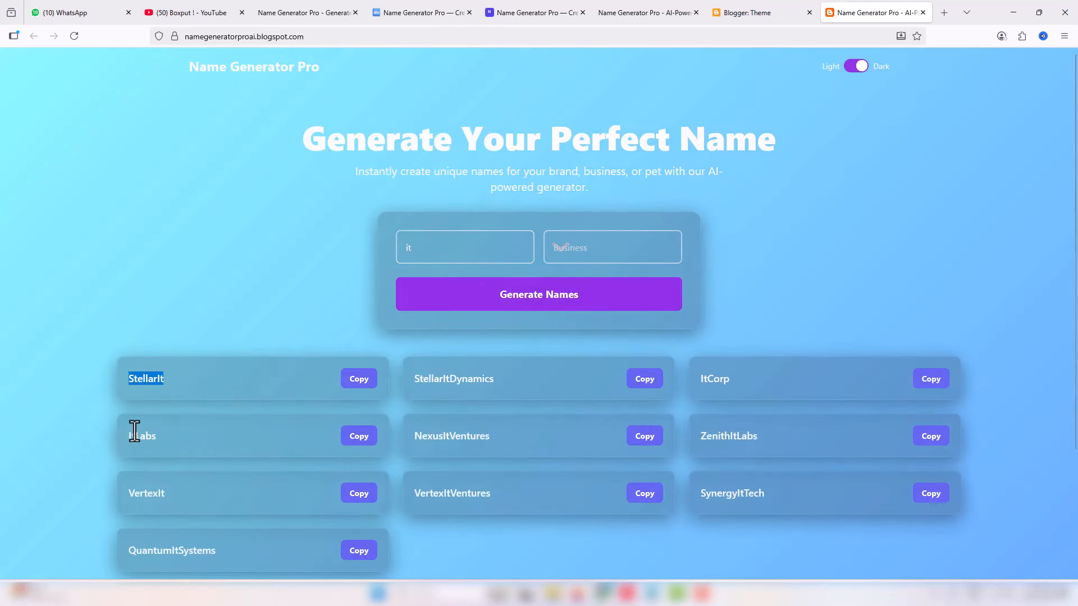
left_click_drag(135, 432, 193, 445)
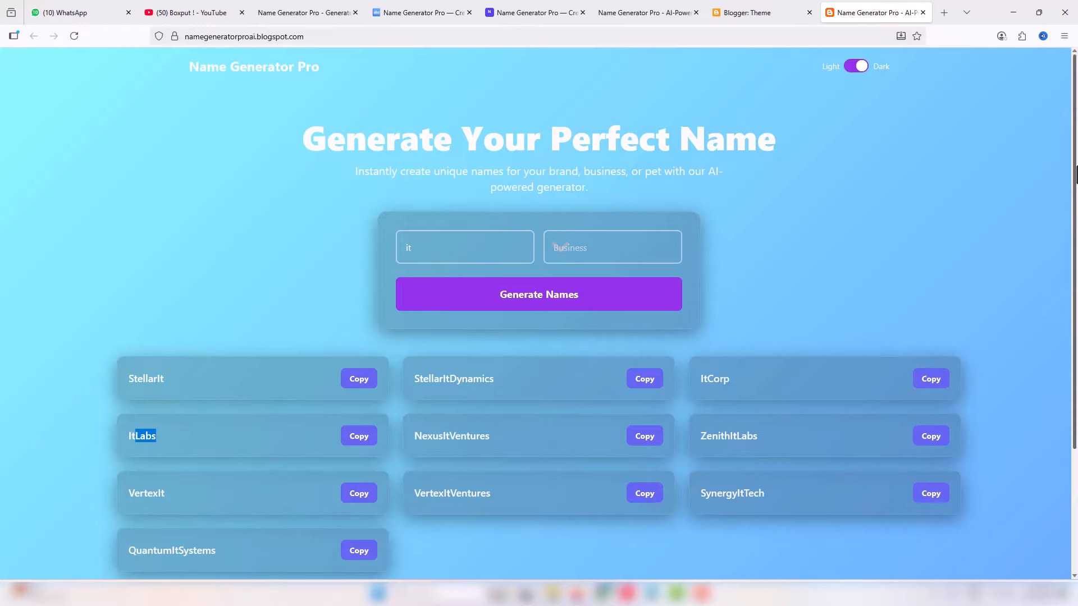
scroll(1055, 227, "down", 3)
left_click(539, 466)
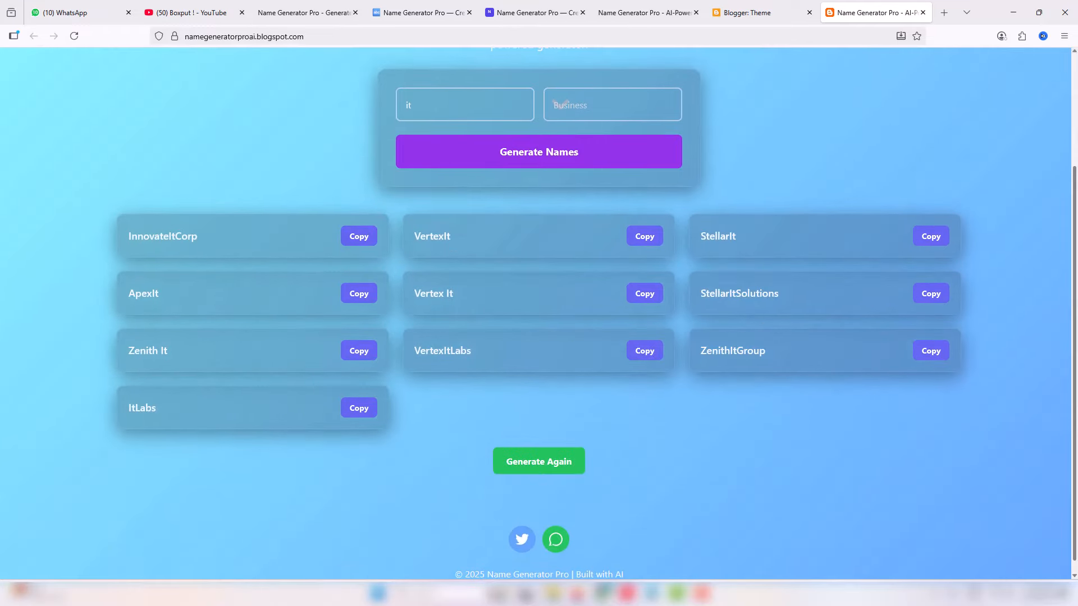
scroll(1070, 236, "up", 3)
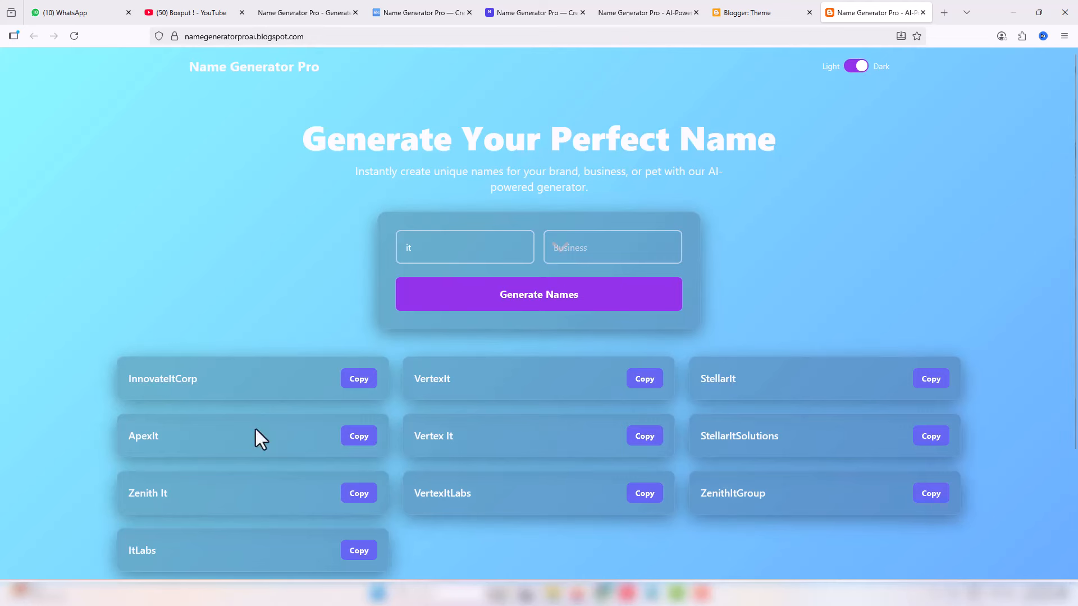
left_click(857, 70)
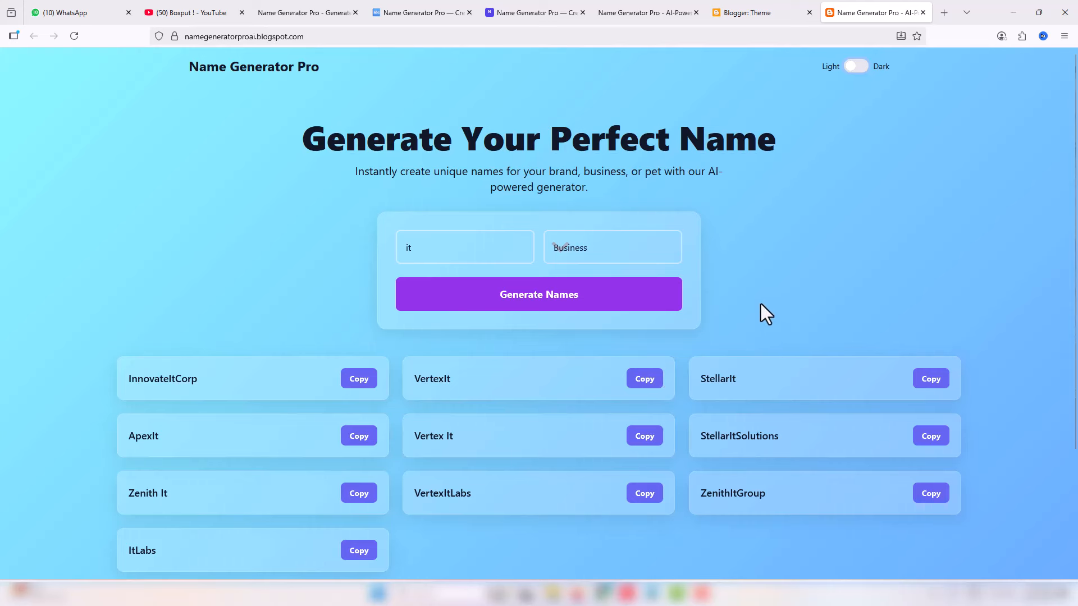
left_click(226, 37)
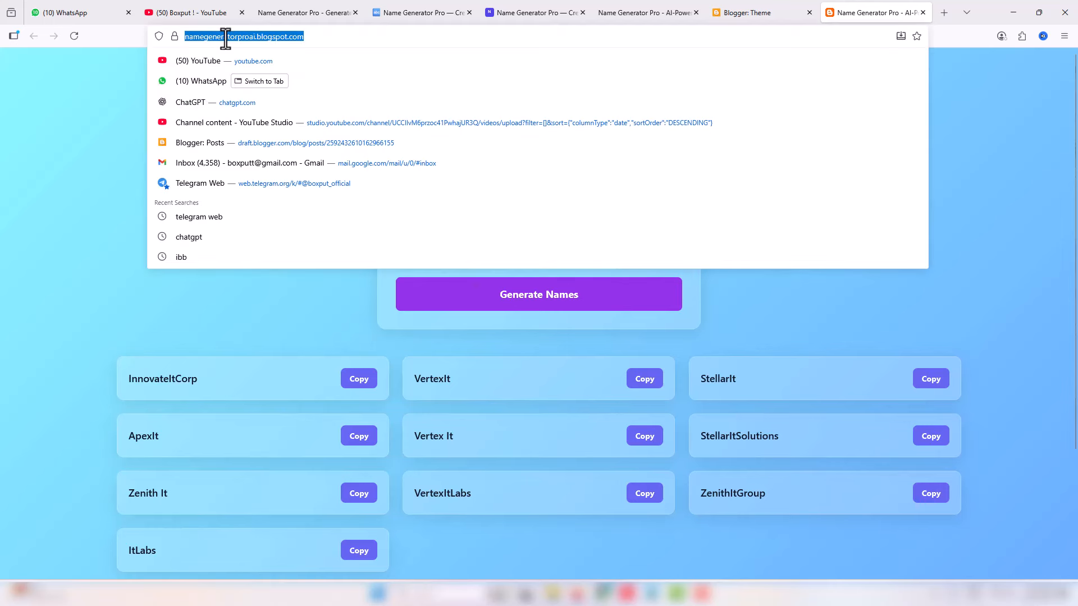
left_click(219, 292)
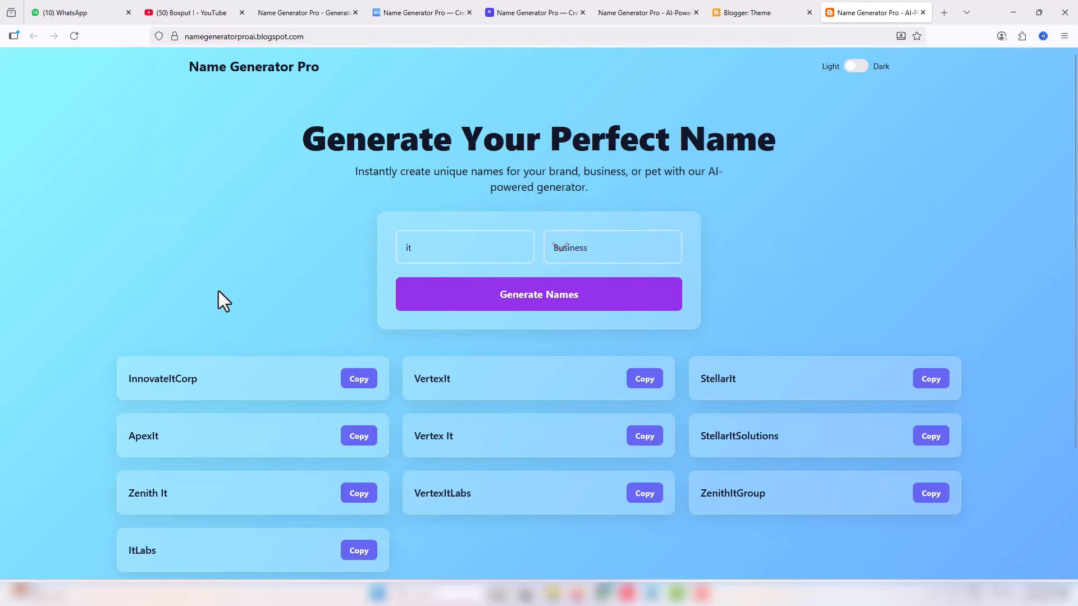
Browse the Website Traffic videos on the Boxput YouTube channel.
left_click(204, 8)
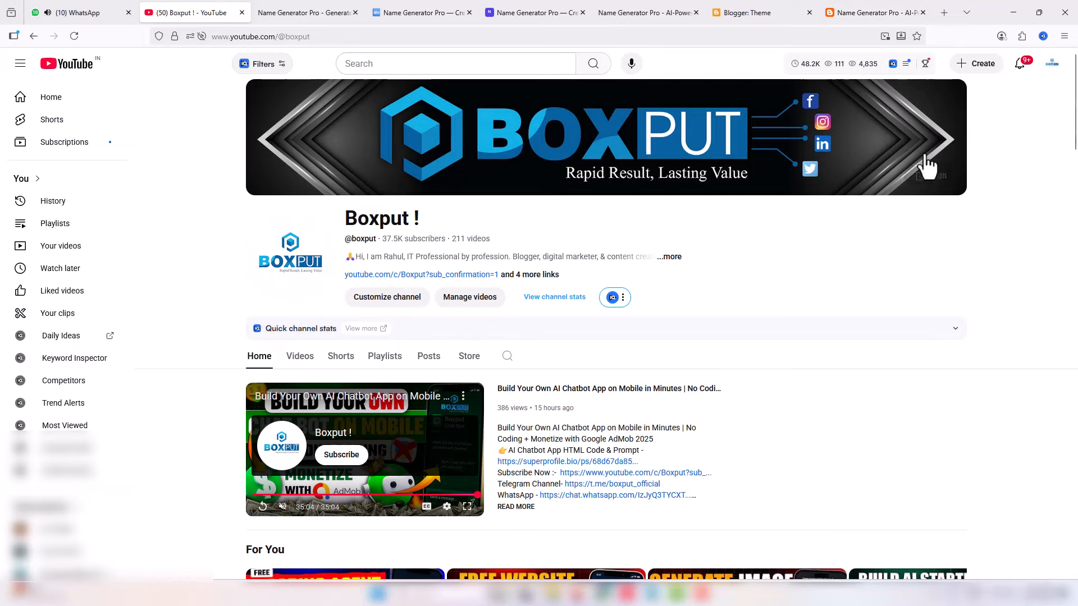
left_click_drag(1077, 126, 1077, 412)
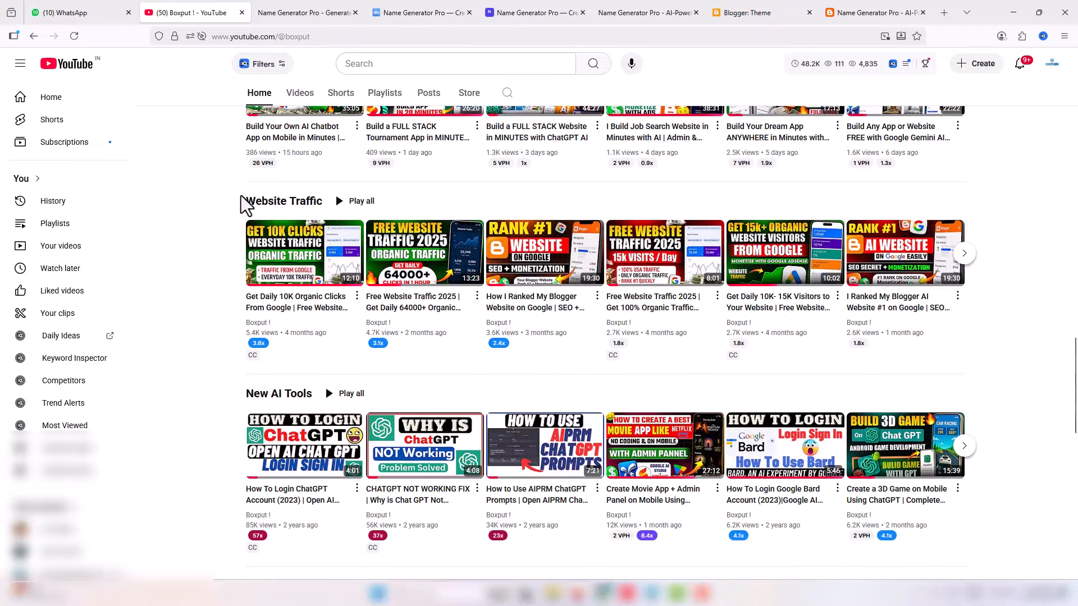
left_click_drag(243, 201, 336, 203)
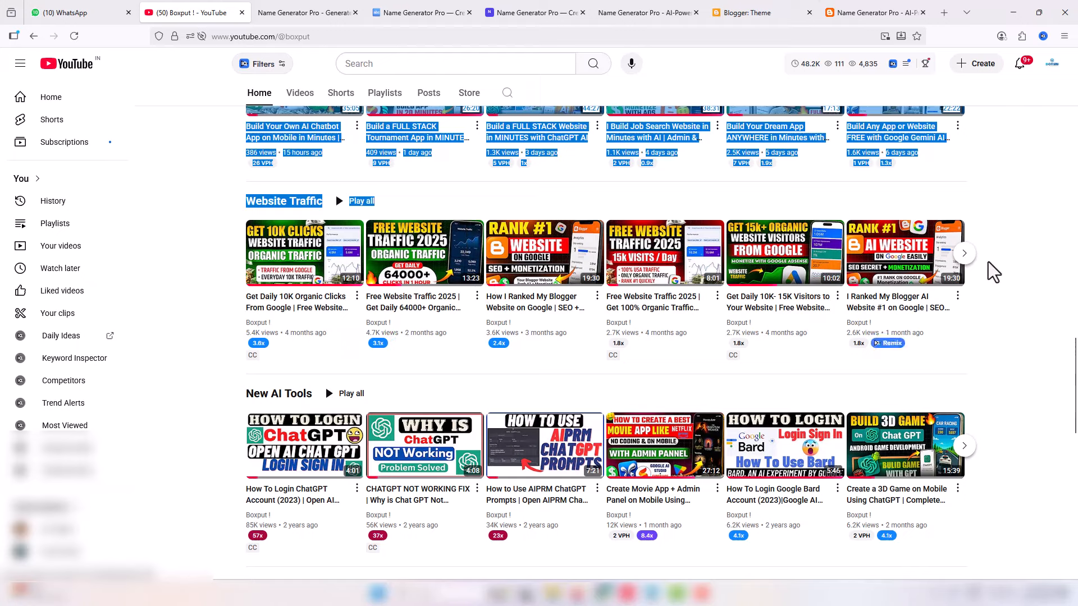
left_click(964, 255)
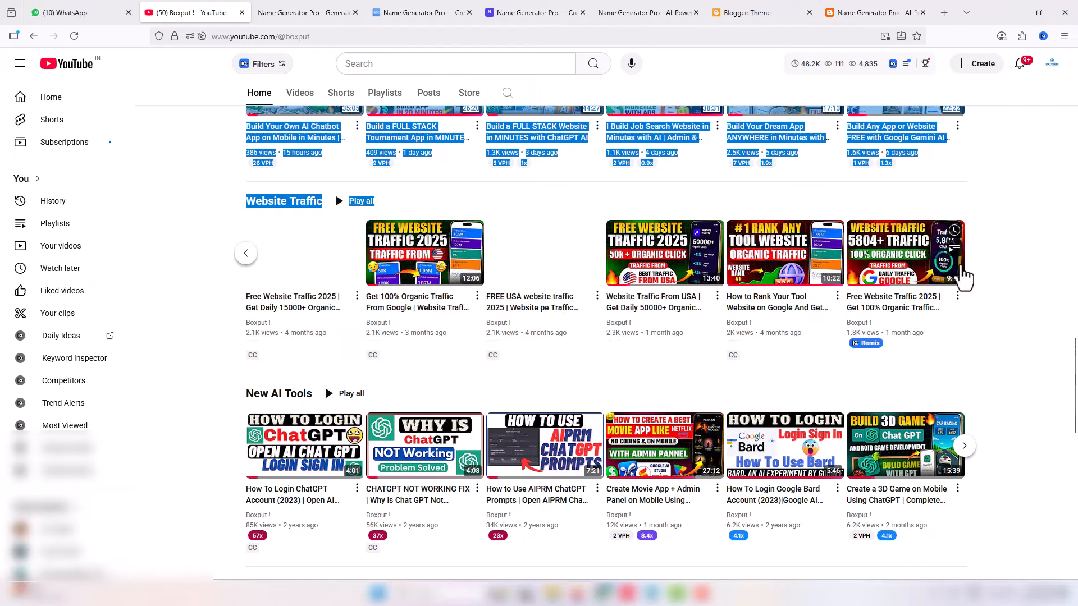
left_click_drag(1074, 362, 1075, 65)
left_click(1053, 167)
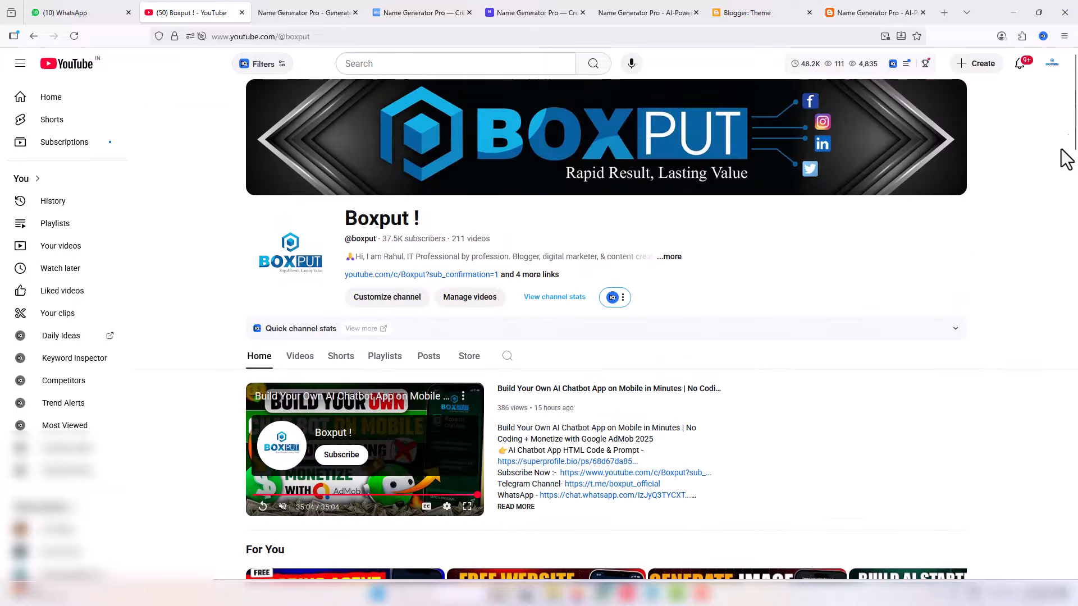
Check the published name generator page again and return to the blog's Theme page in Blogger.
left_click(848, 13)
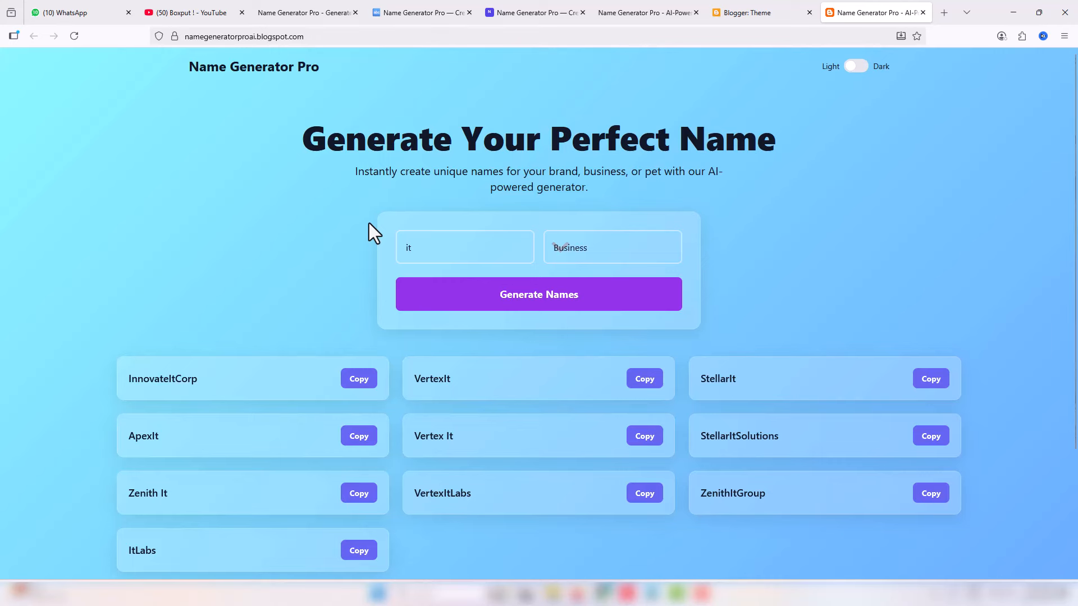
left_click(781, 11)
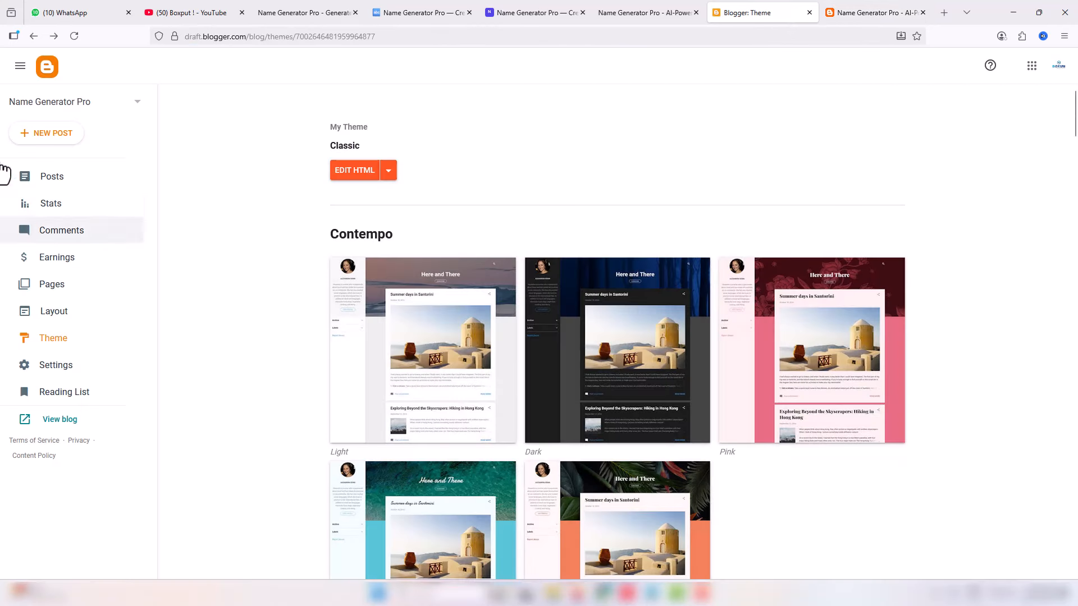
left_click(892, 14)
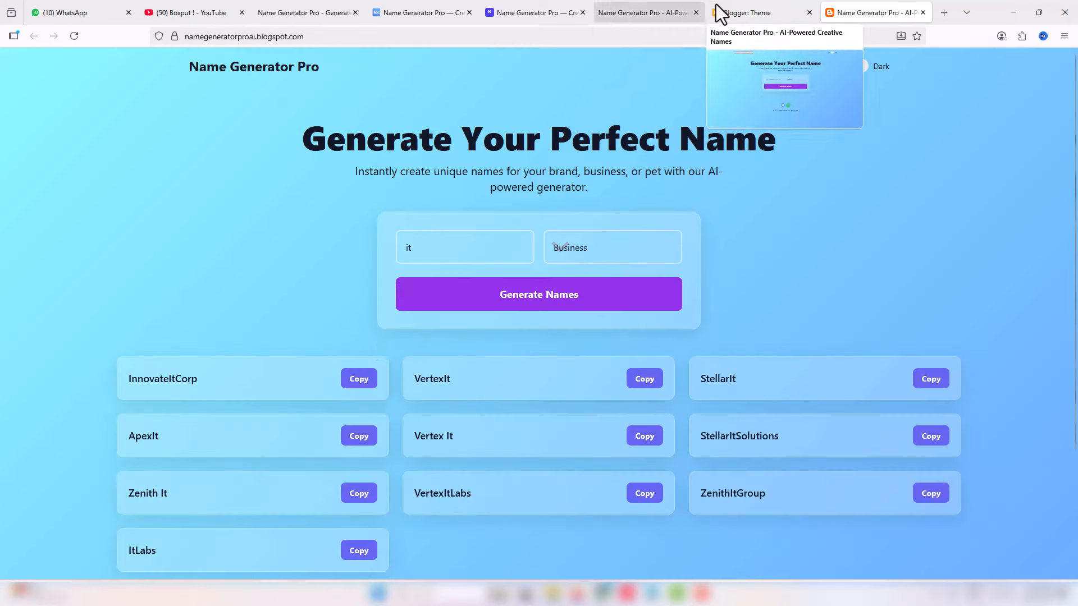
left_click(747, 14)
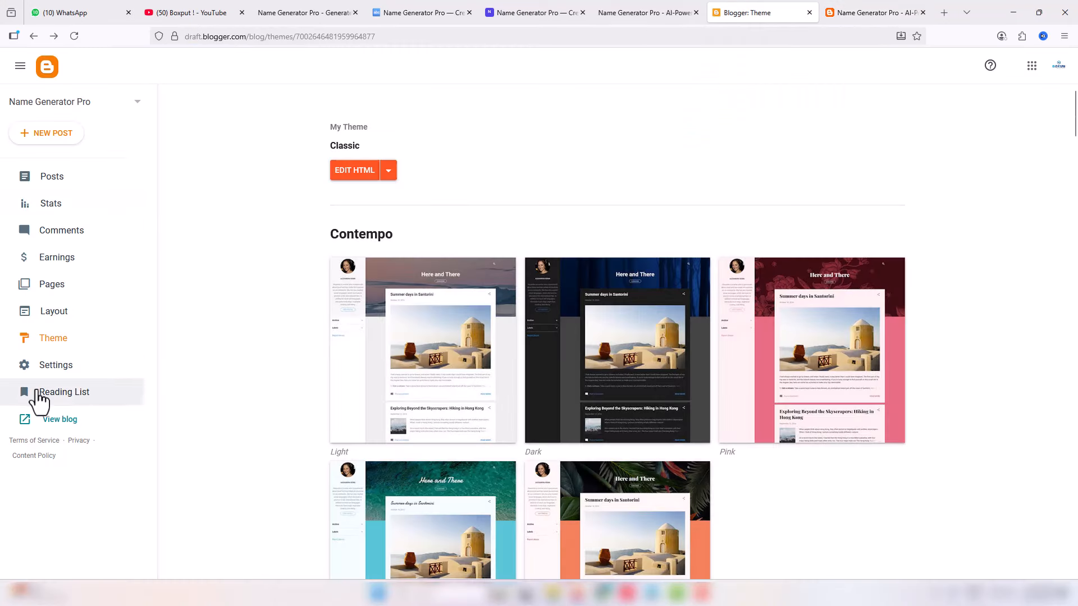
Open the blog's Settings and look at the entry dialogs for Description and Favicon.
left_click(71, 371)
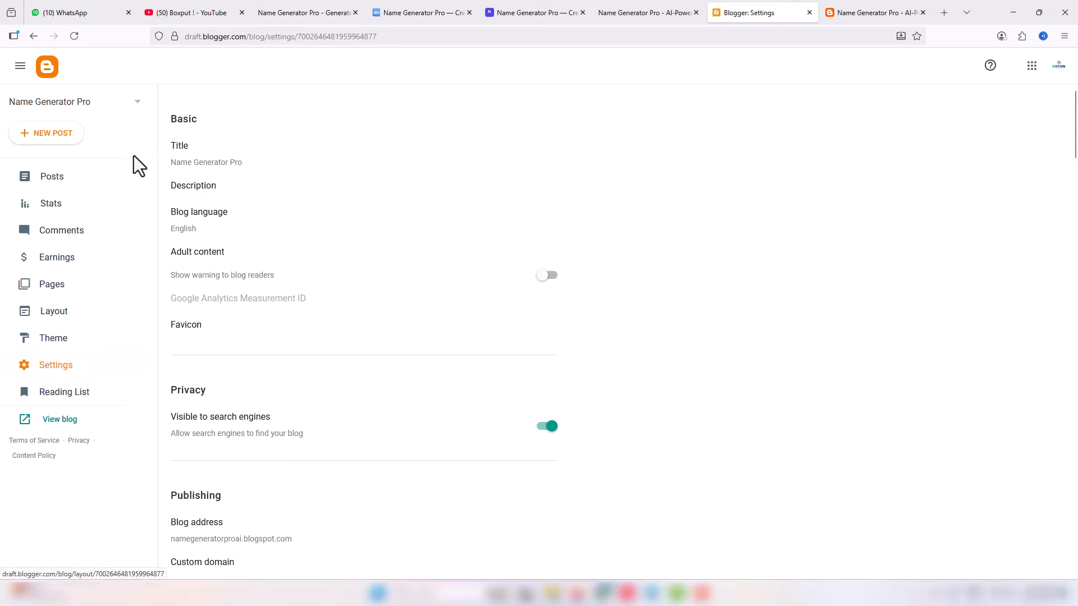
left_click(204, 190)
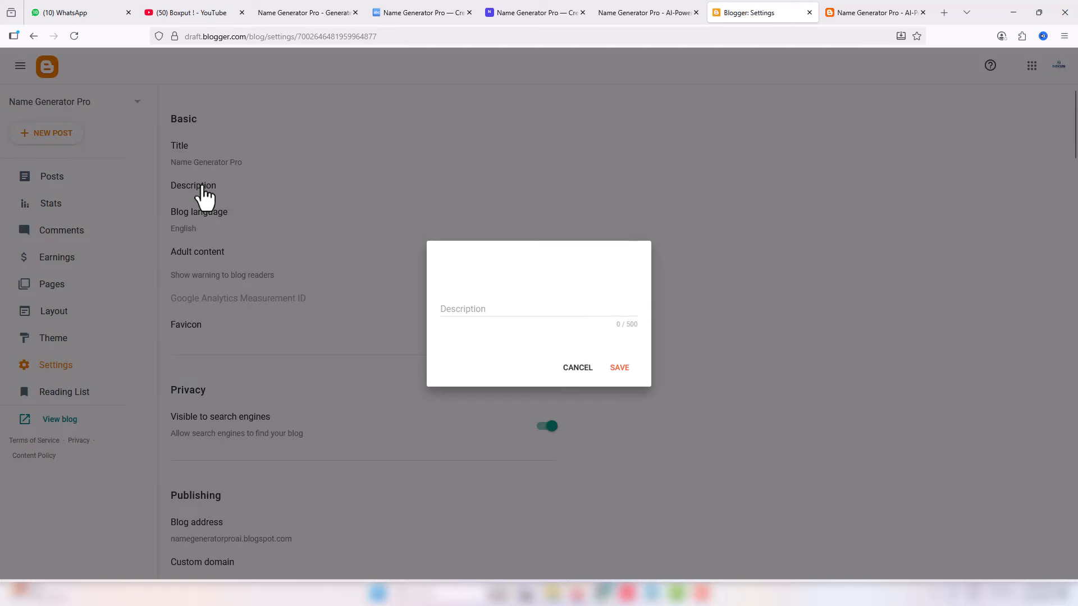
left_click(579, 369)
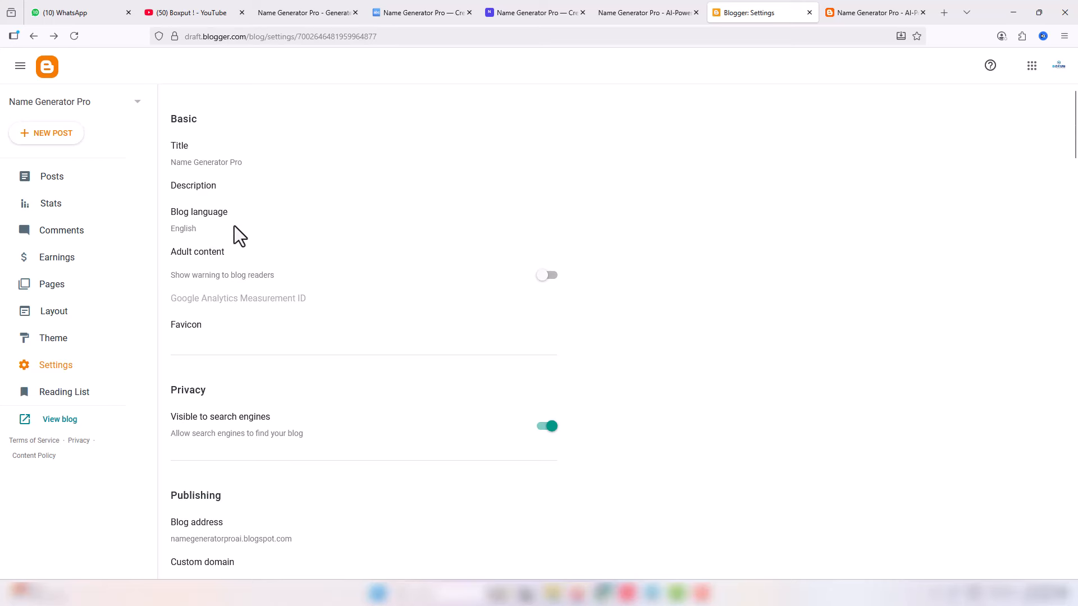
left_click(190, 336)
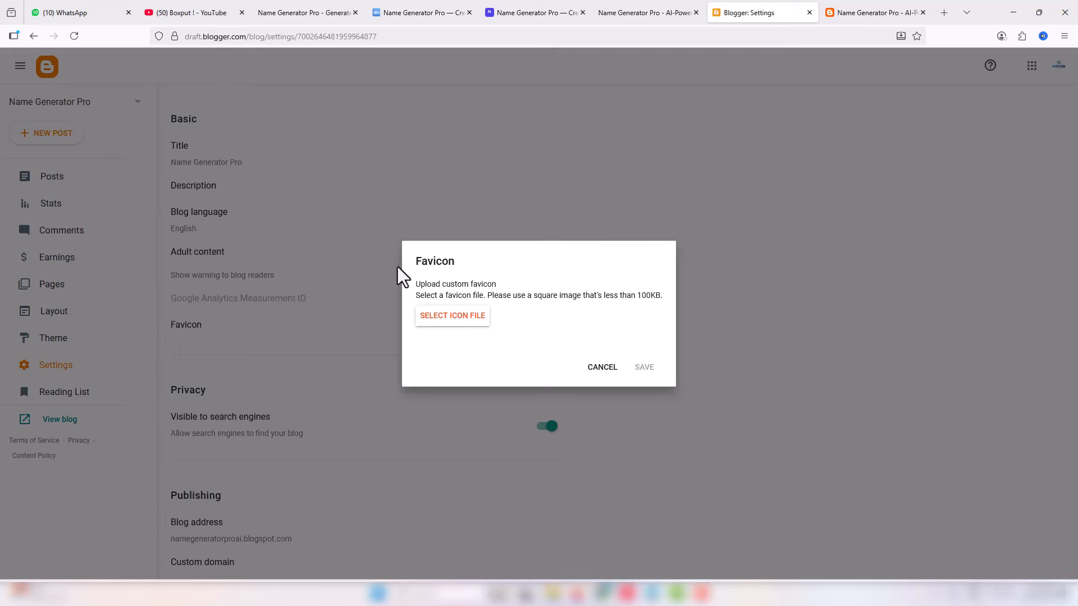
left_click(602, 367)
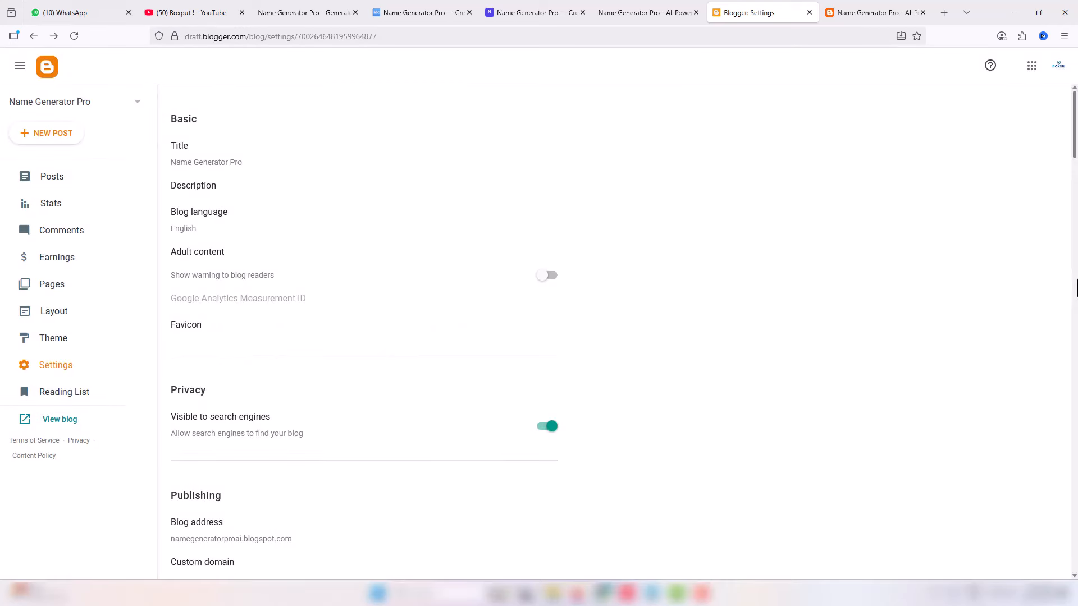
Review the Publishing, HTTPS, Posts and Comments settings, including Redirect domain, Lazy load images and WebP image serving.
left_click_drag(1075, 122, 1066, 179)
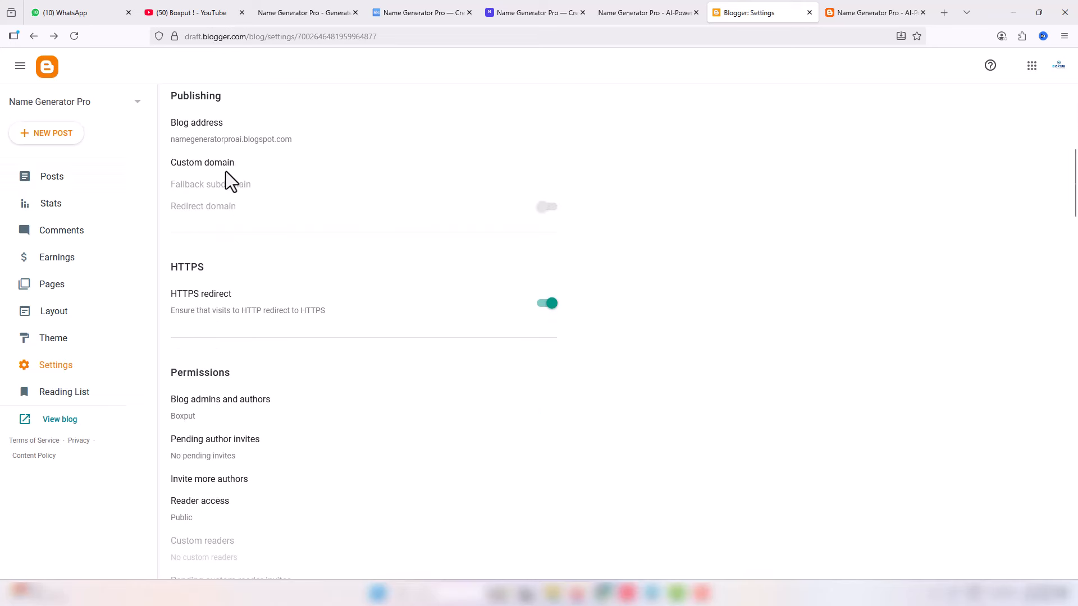
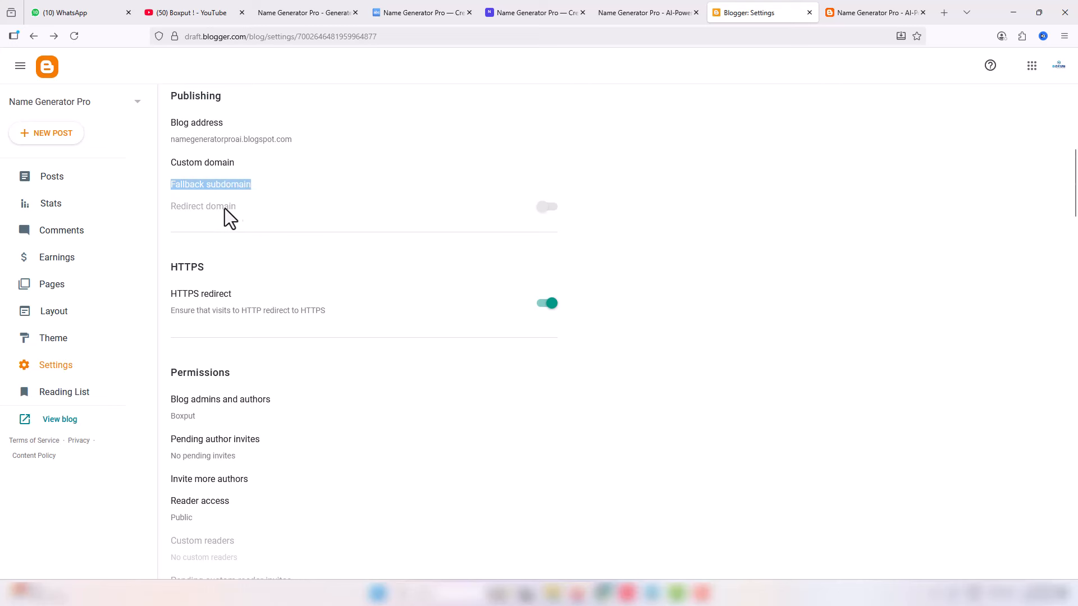
left_click_drag(172, 208, 255, 209)
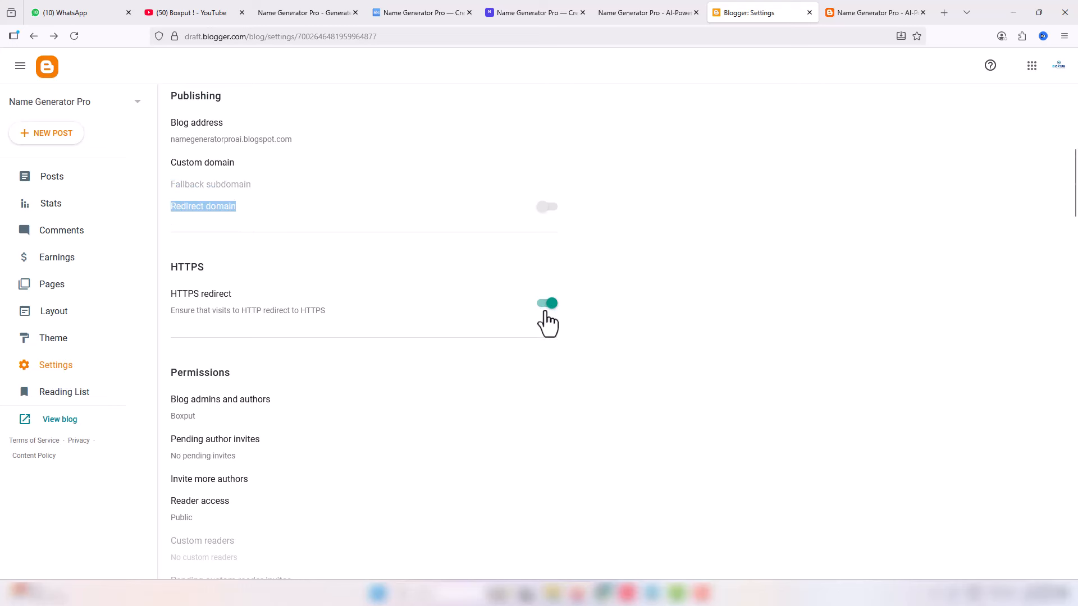
left_click_drag(1076, 173, 1076, 263)
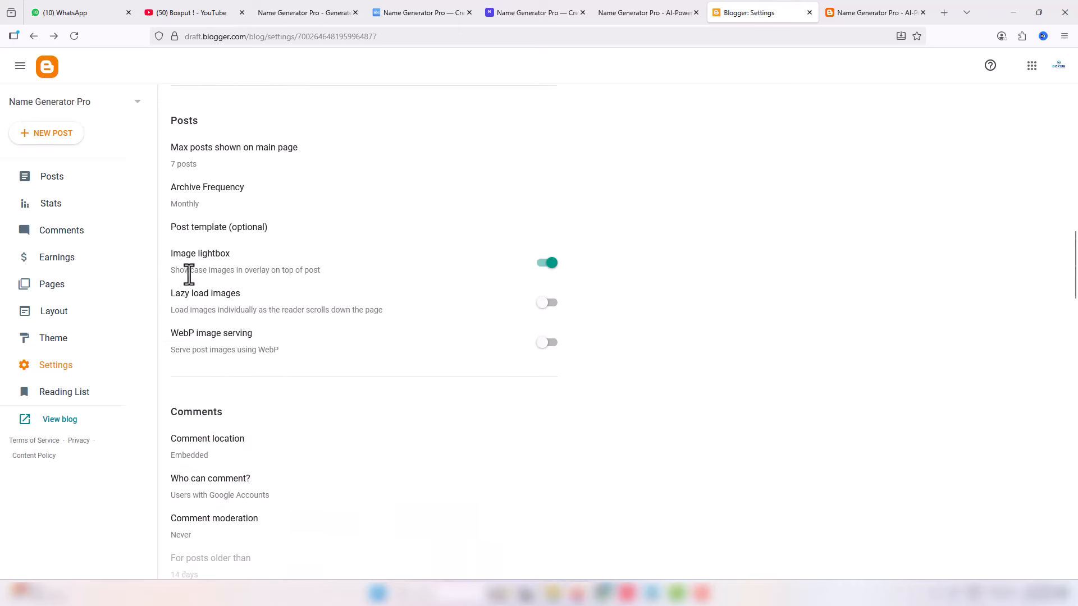
left_click_drag(192, 293, 437, 309)
left_click_drag(178, 333, 247, 336)
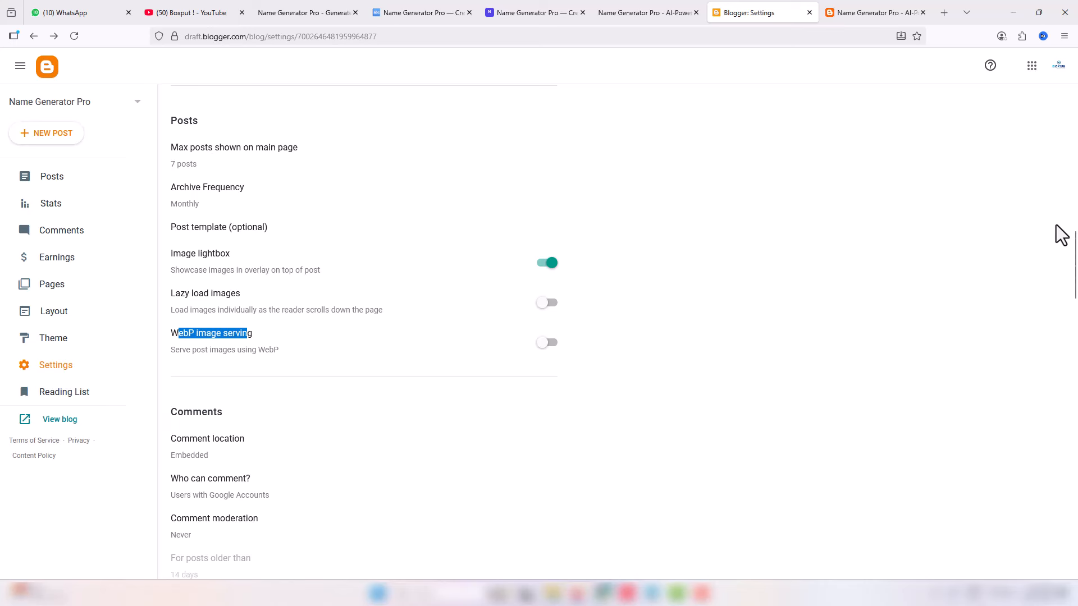
left_click_drag(1067, 272, 1067, 322)
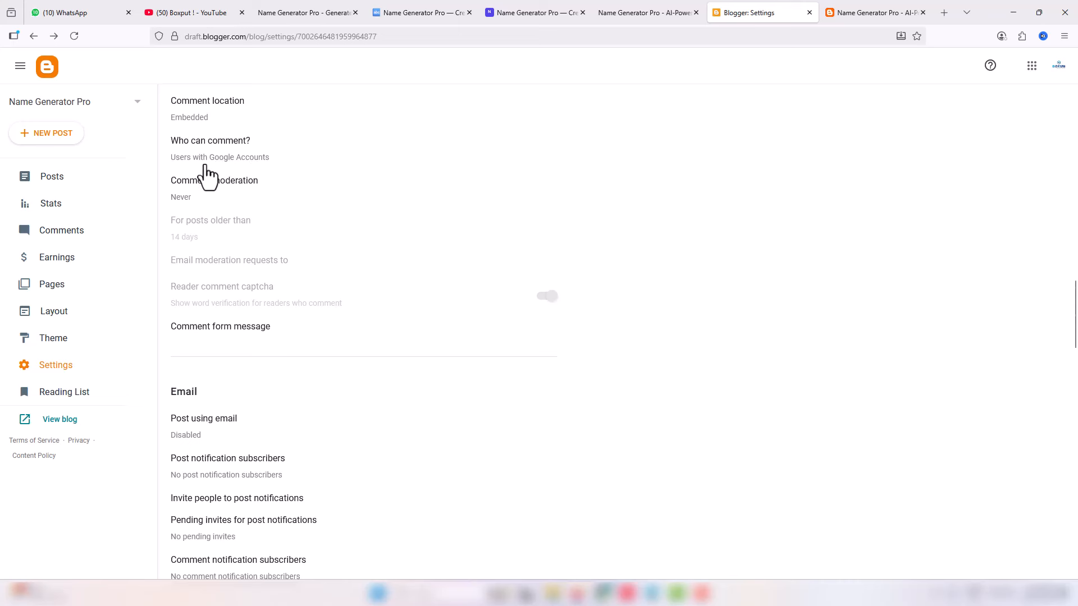
left_click_drag(1076, 324, 1077, 383)
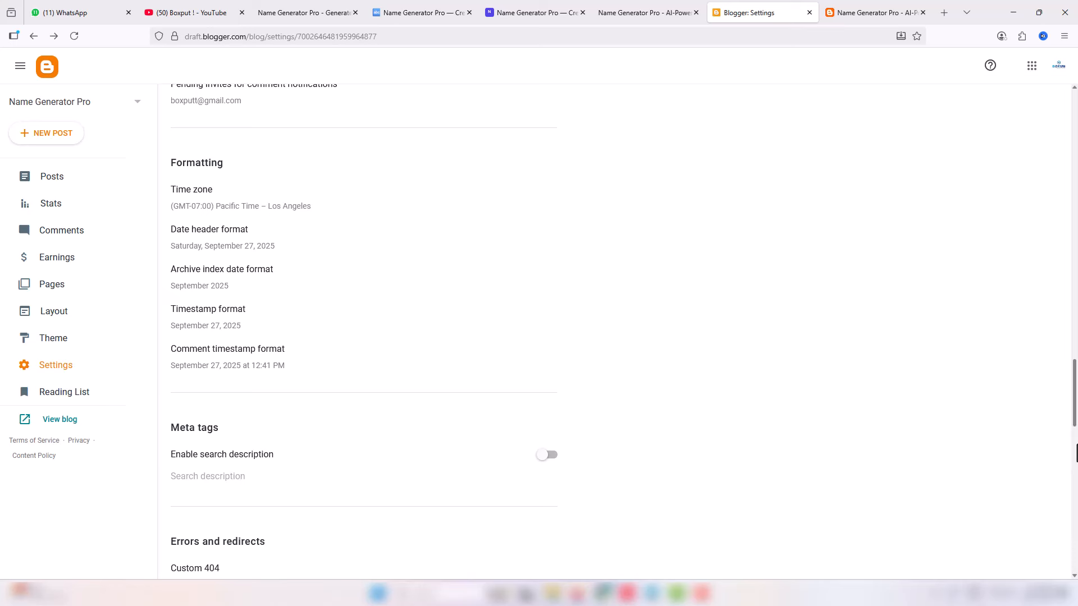
Enable the search description under Meta tags and look at its entry dialog.
left_click_drag(1077, 416, 1076, 461)
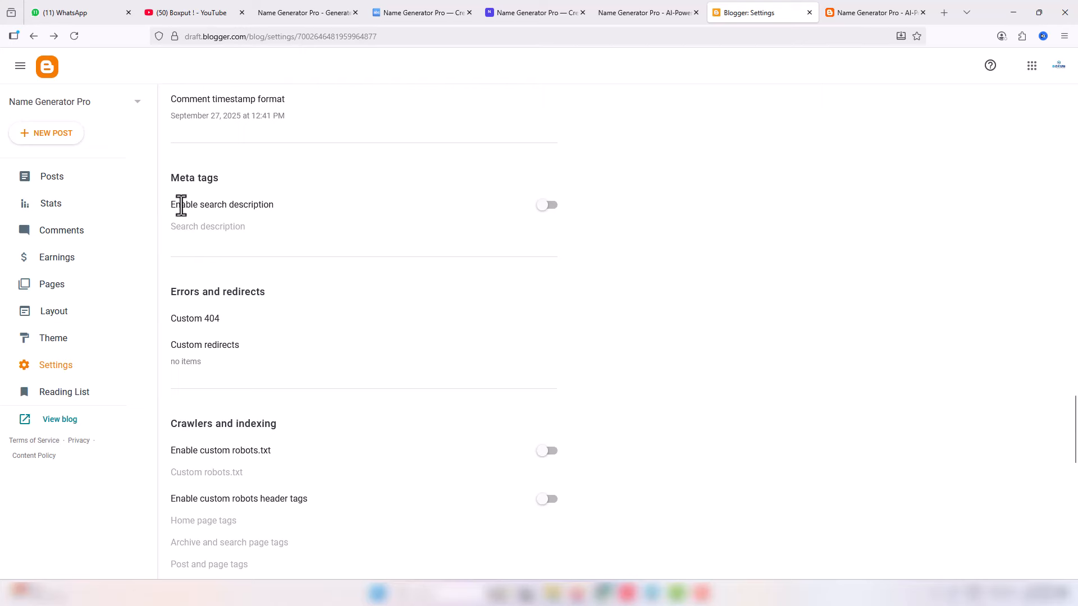
left_click_drag(180, 204, 264, 205)
left_click(547, 205)
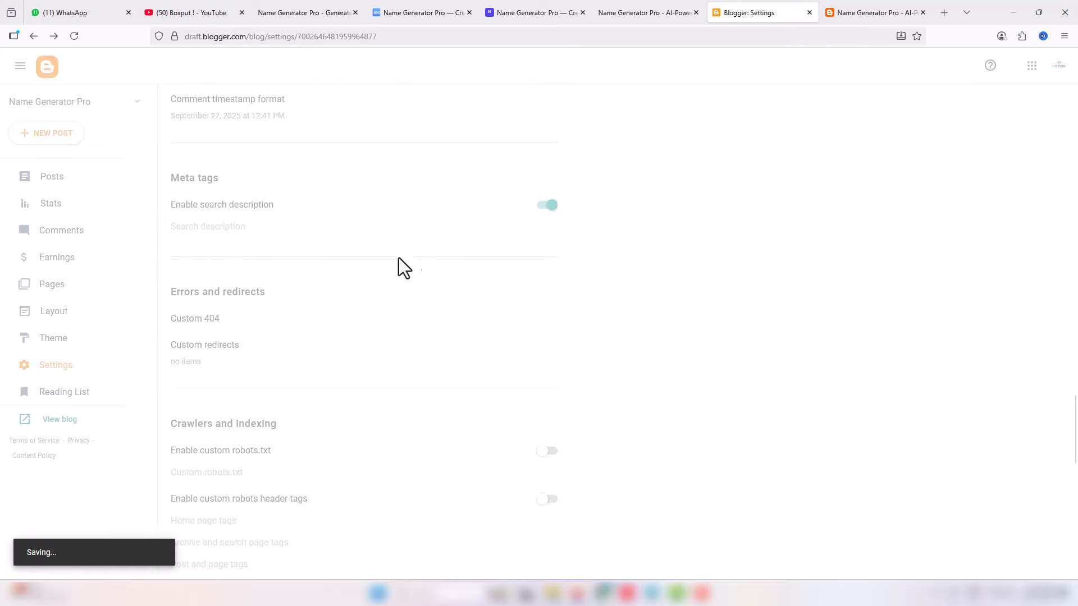
left_click(206, 231)
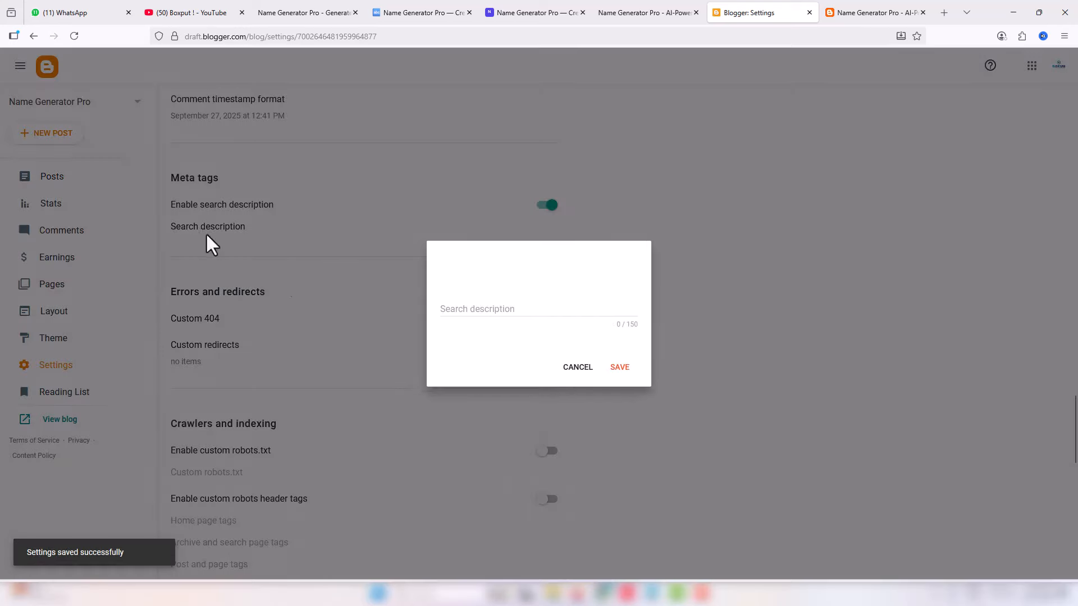
left_click(580, 380)
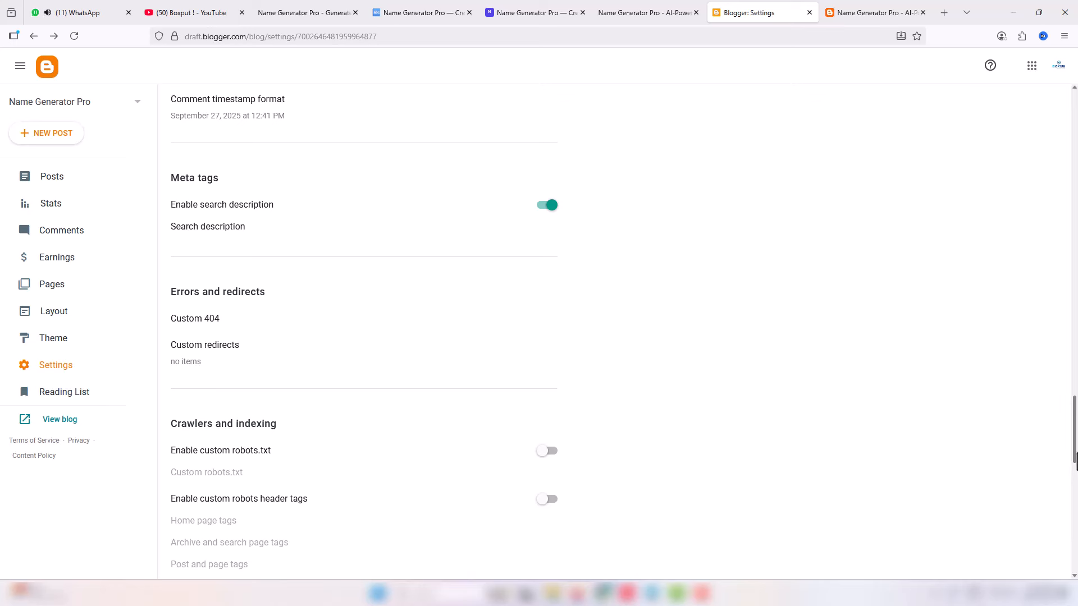
Enable custom robots.txt and custom robots header tags under Crawlers and indexing.
scroll(1077, 462, "down", 4)
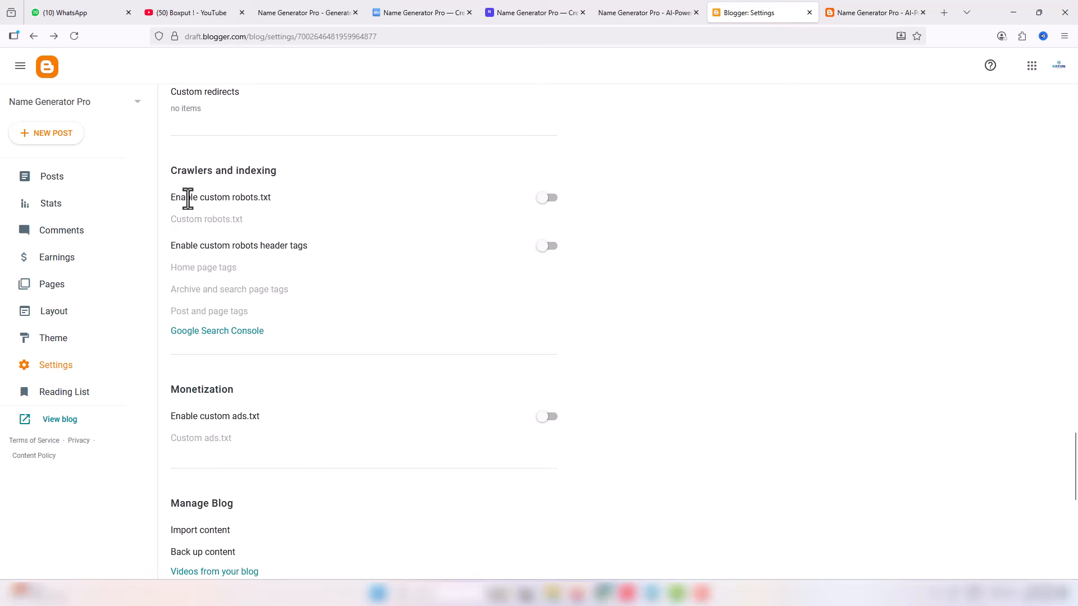
left_click(549, 199)
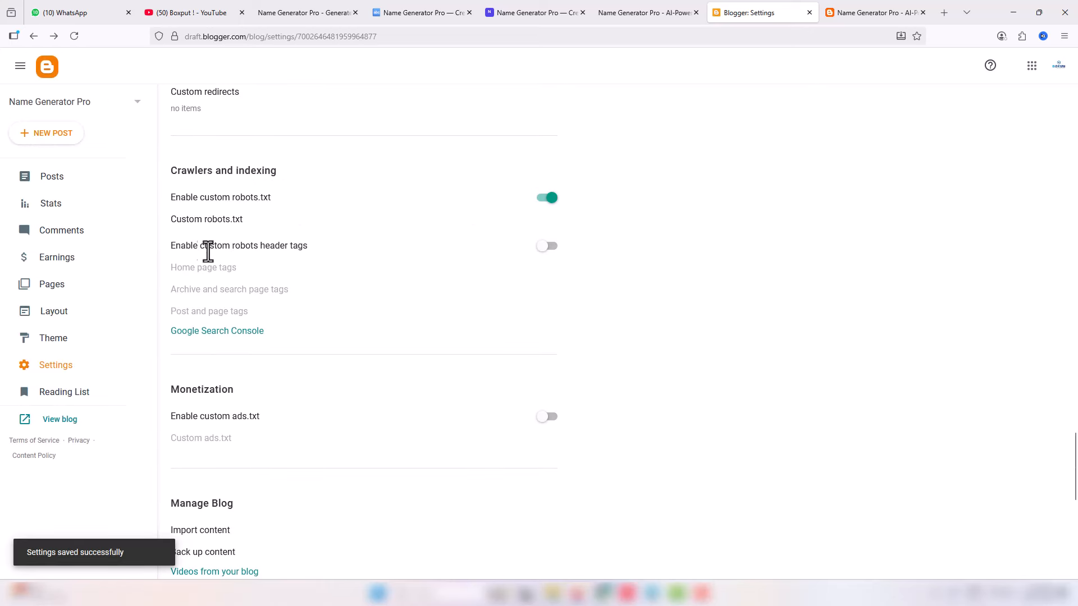
left_click(551, 251)
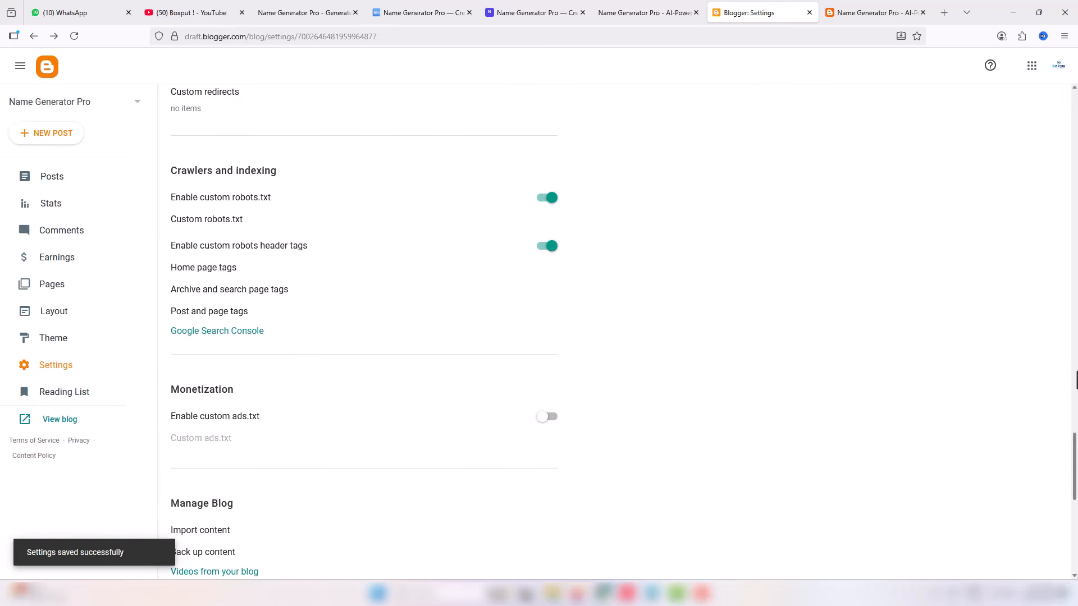
Enable custom ads.txt under Monetization and save its Custom ads.txt entry blank.
left_click_drag(1073, 435, 1073, 469)
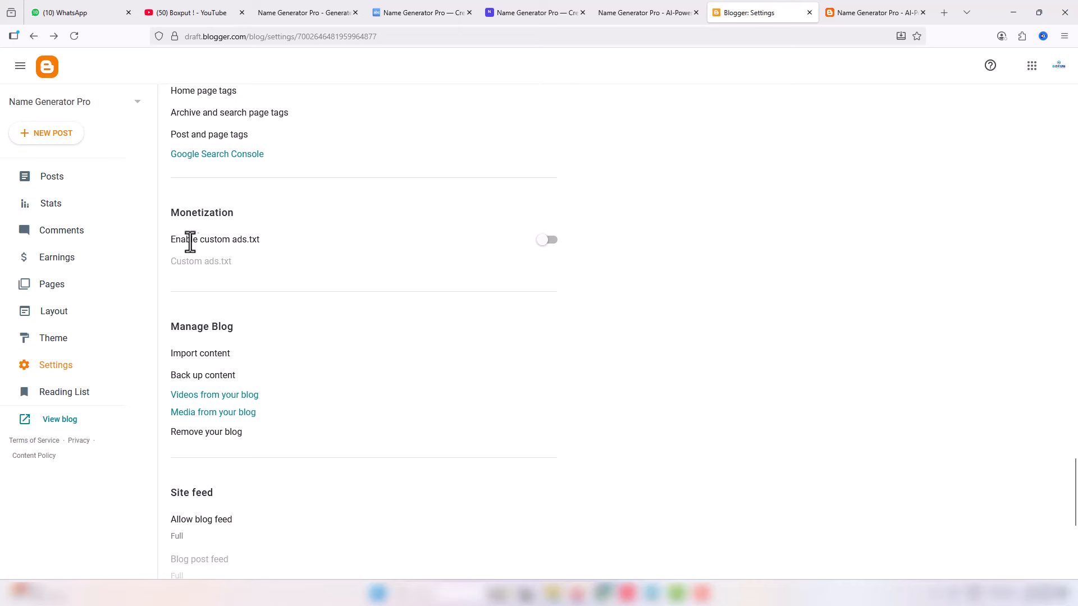
left_click_drag(181, 240, 276, 251)
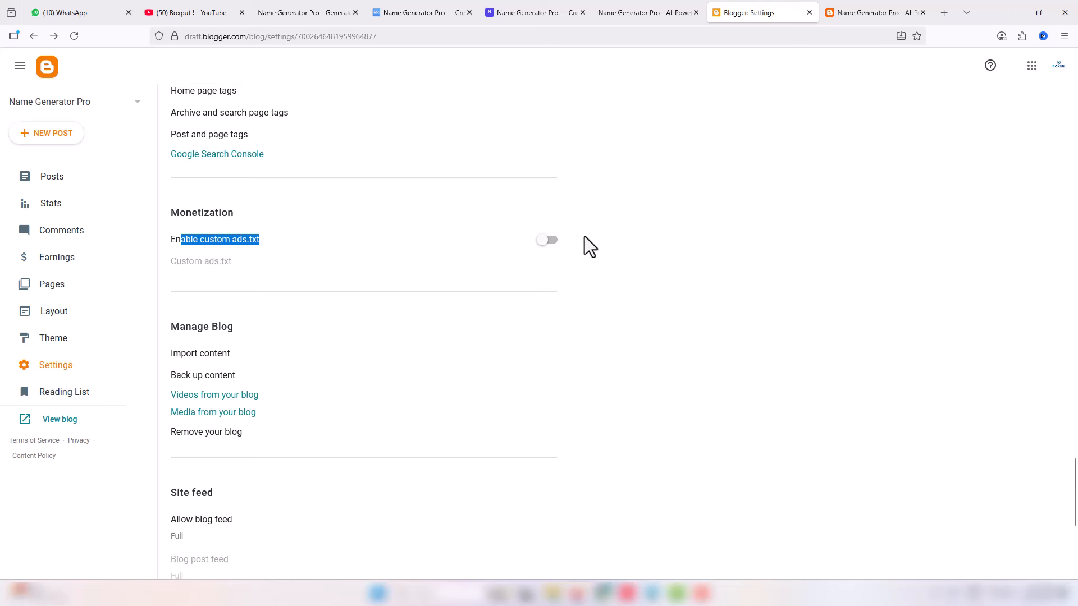
left_click(549, 242)
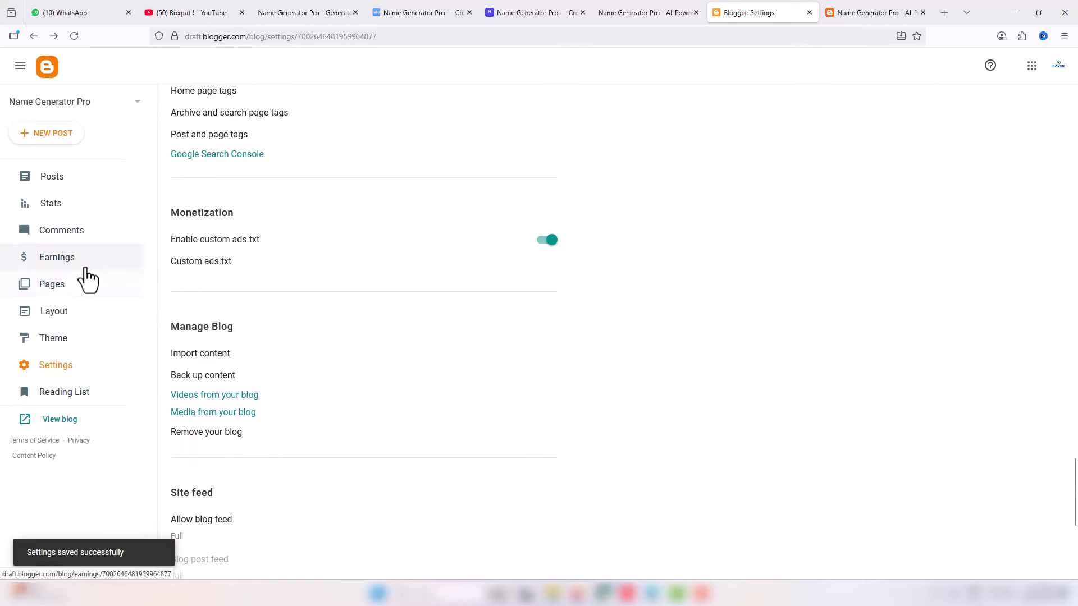
left_click(211, 263)
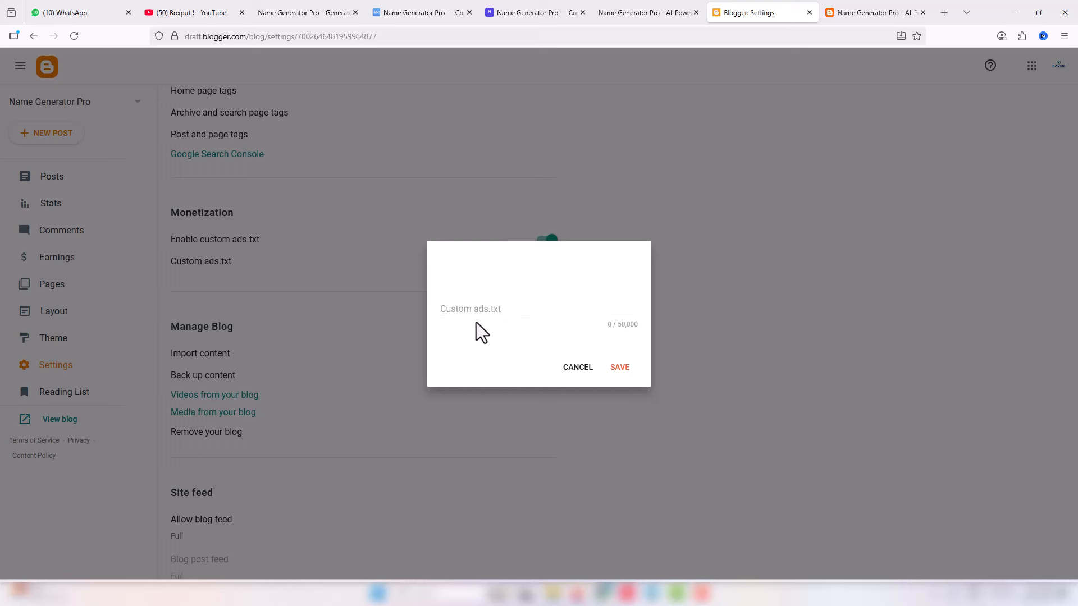
left_click(444, 308)
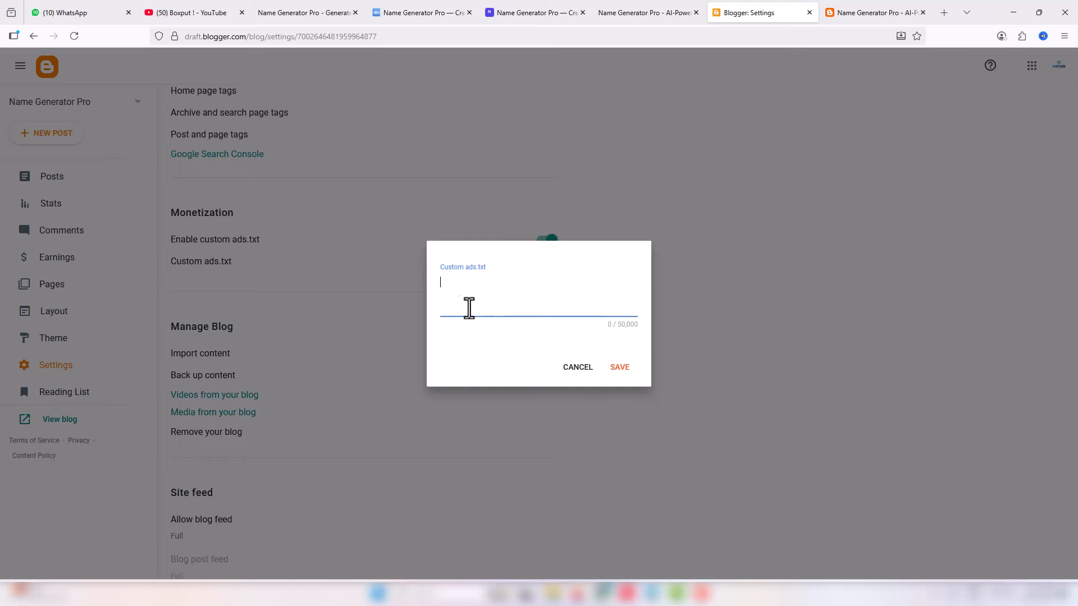
left_click(622, 372)
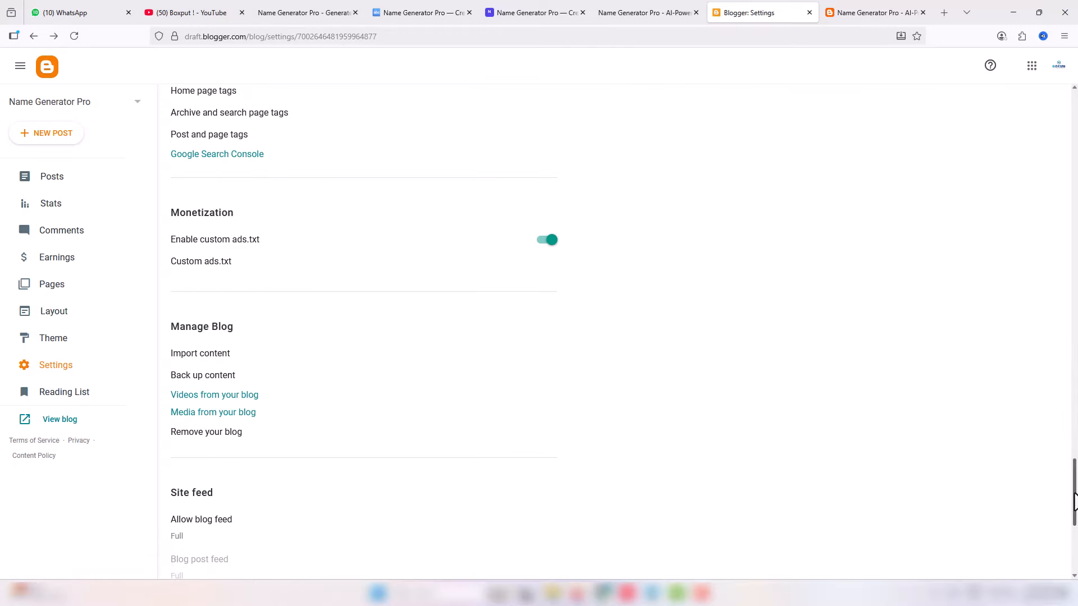
Open Google Search Console from the Crawlers and indexing settings, and open the live blog in another tab.
left_click_drag(1074, 494, 1075, 468)
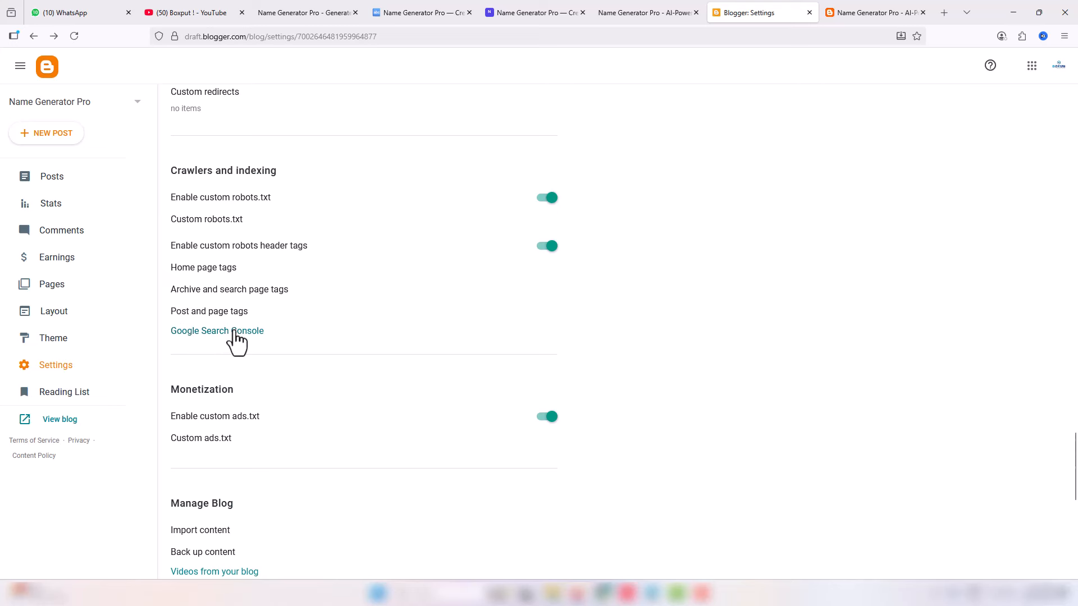
left_click(217, 332)
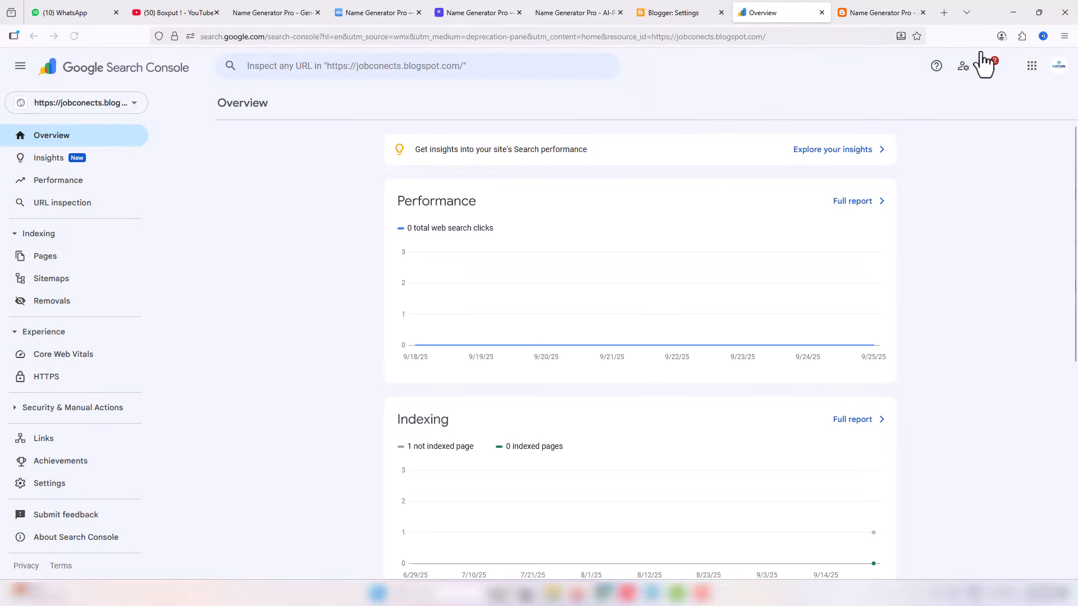
key("ctrl+shift+Tab")
left_click(55, 425)
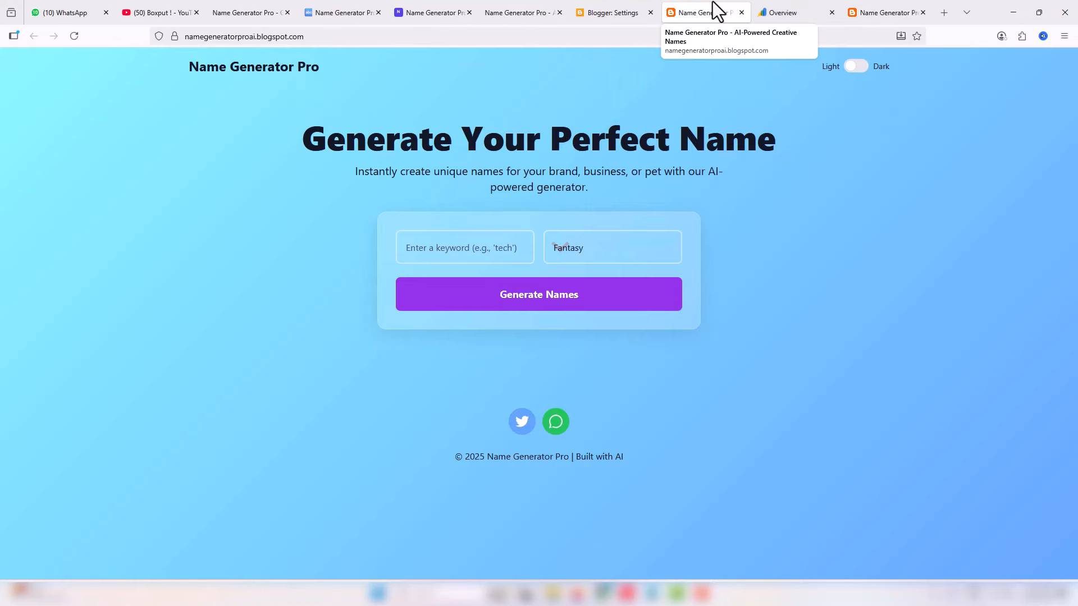
Start adding a new URL prefix property in Google Search Console.
left_click(789, 14)
left_click(136, 104)
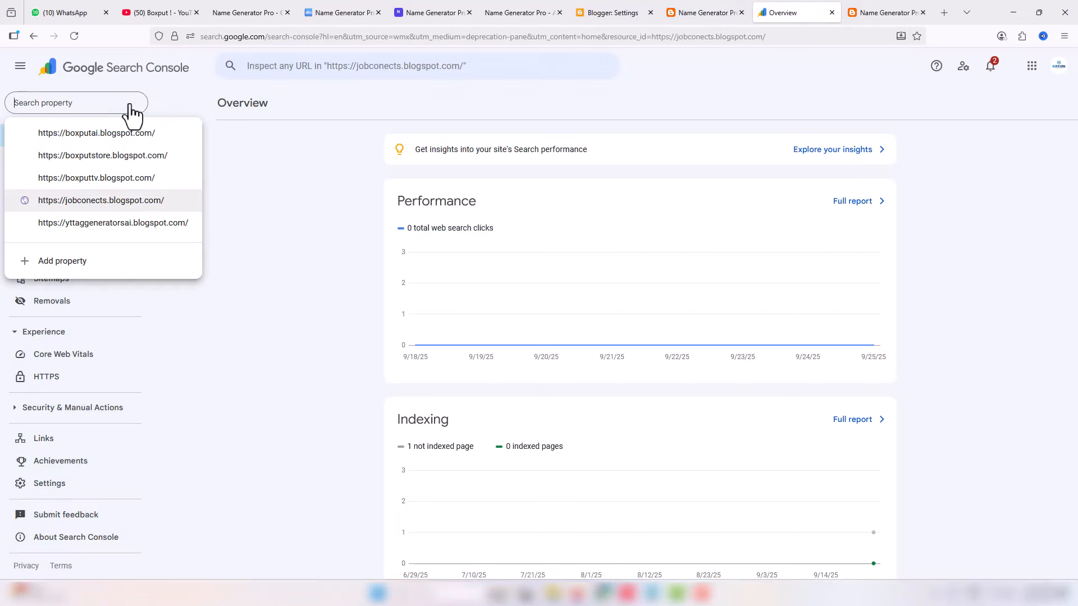
left_click(66, 261)
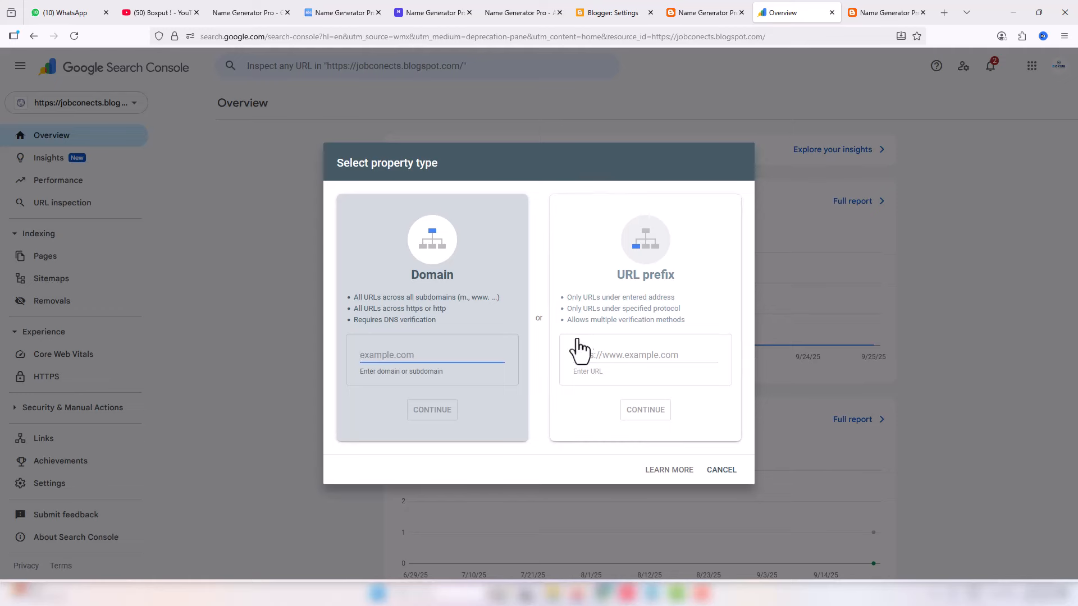
left_click(602, 355)
Copy the live blog's address namegeneratorproai.blogspot.com into the URL prefix property, submit it for verification and close the duplicate blog tab.
left_click(726, 7)
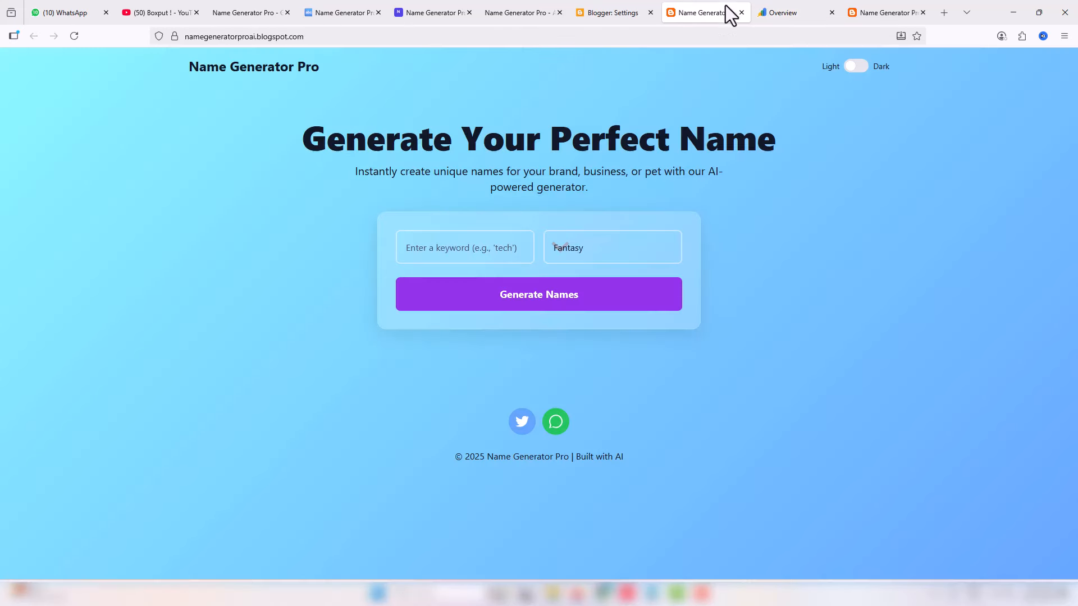
left_click(293, 36)
right_click(294, 37)
left_click(314, 108)
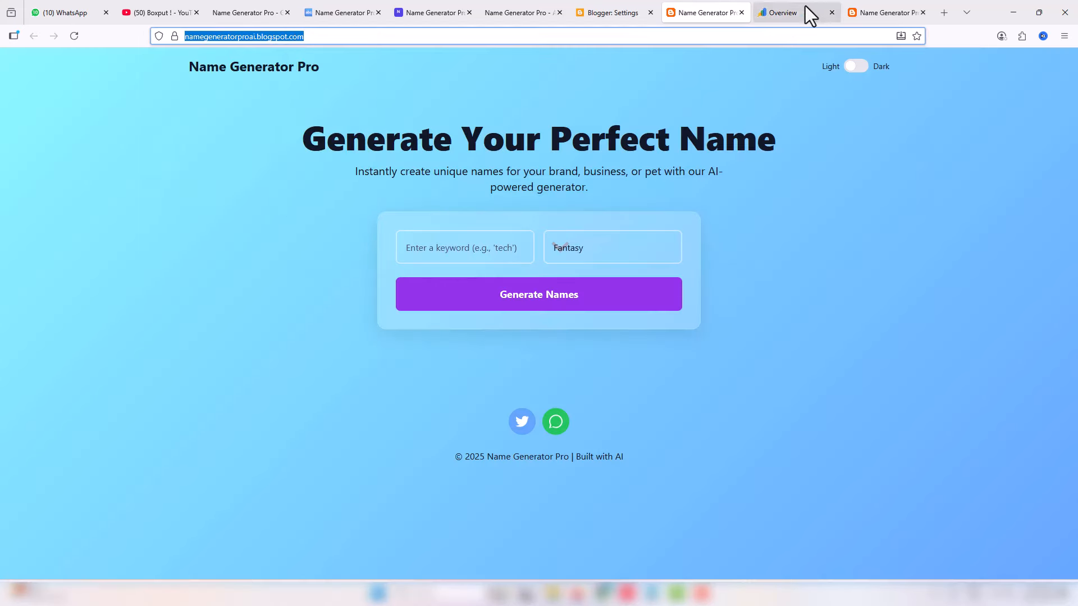
left_click(800, 12)
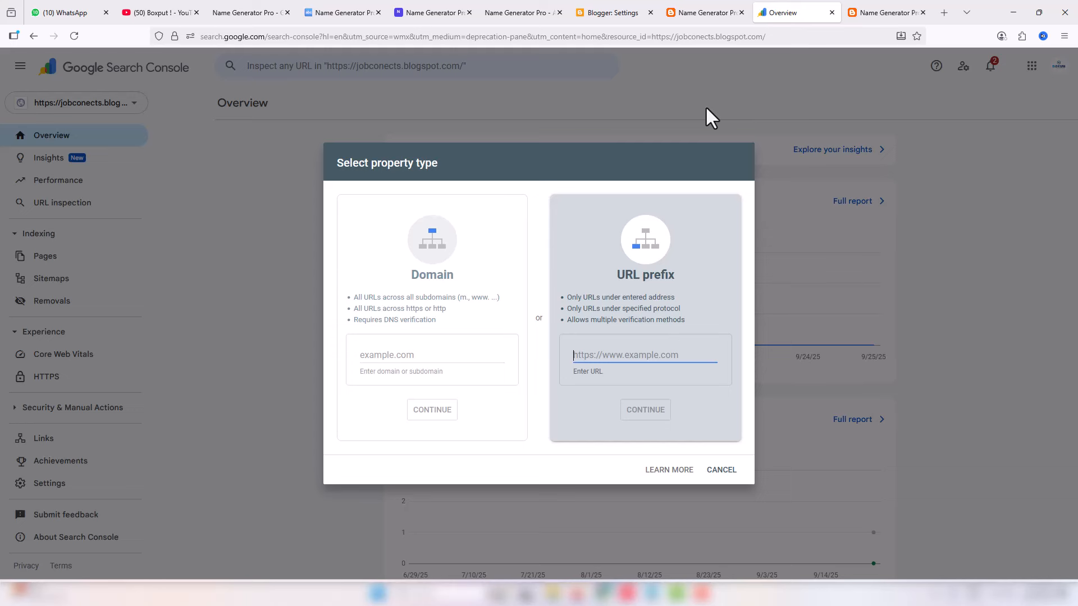
right_click(627, 354)
left_click(648, 435)
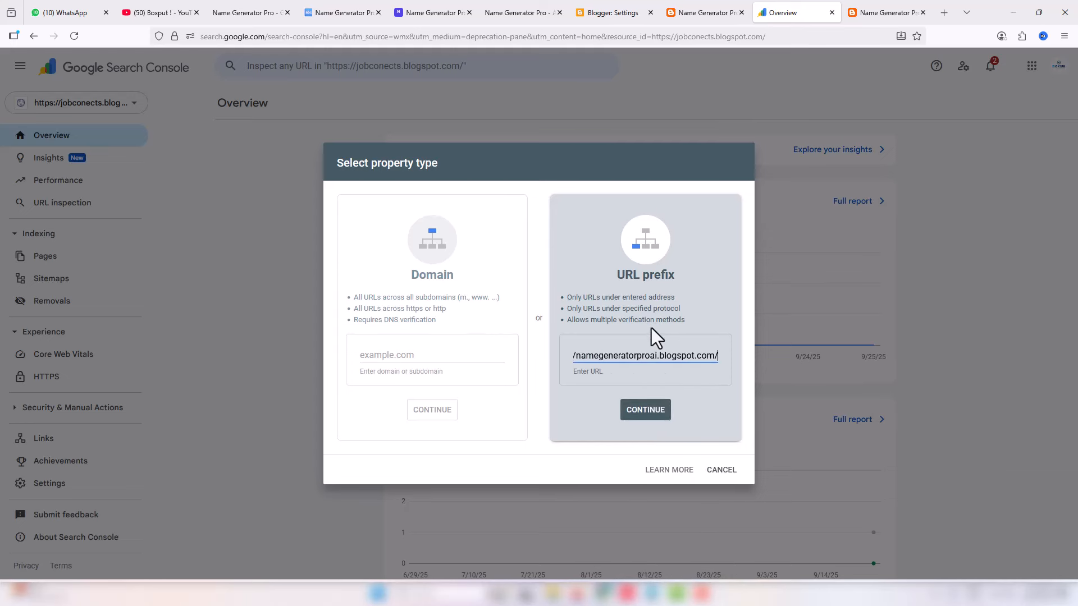
left_click(645, 410)
left_click(923, 12)
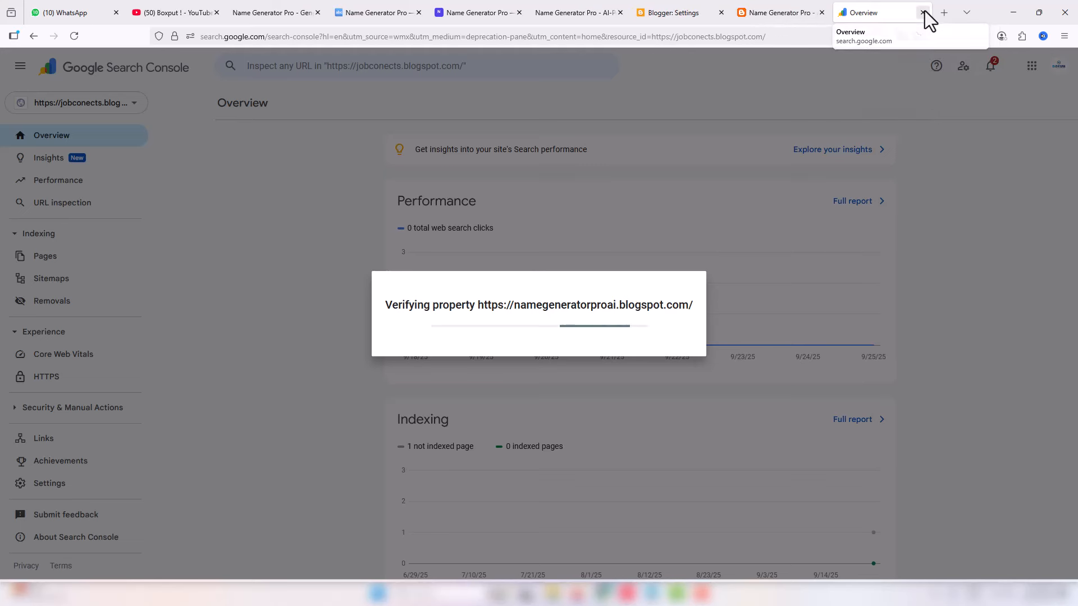
Open the newly verified namegeneratorproai.blogspot.com property and check it in the property list.
triple_click(408, 247)
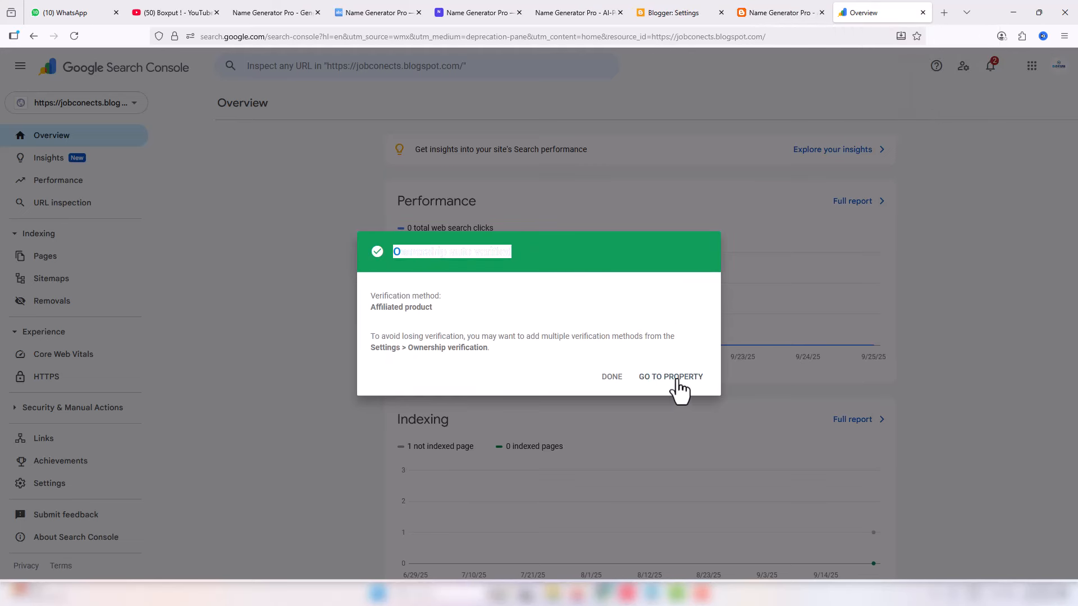
left_click(648, 379)
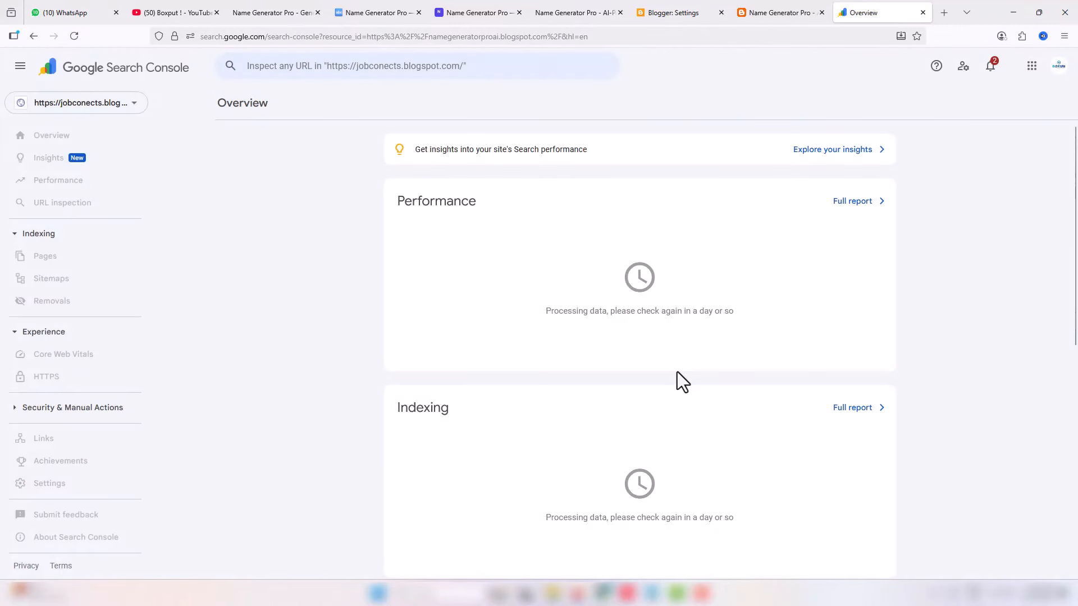
left_click(83, 105)
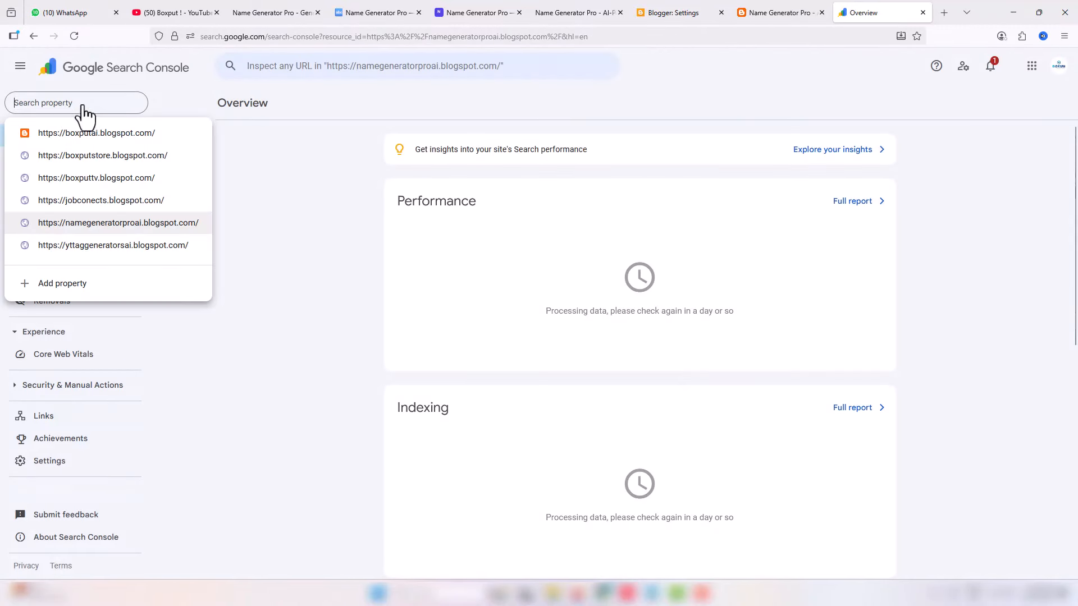
left_click(299, 171)
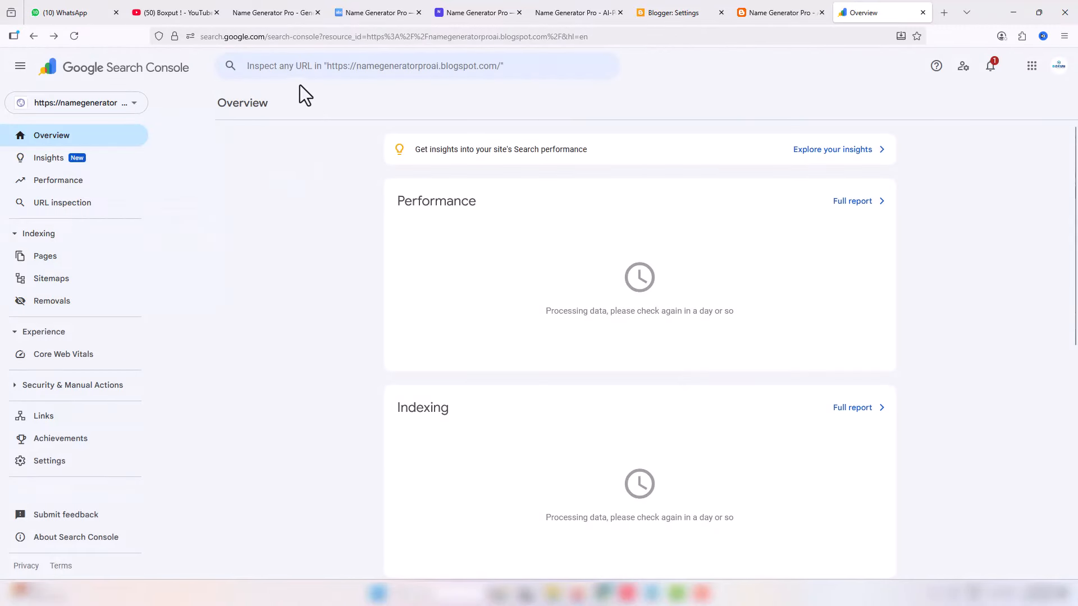
left_click(96, 105)
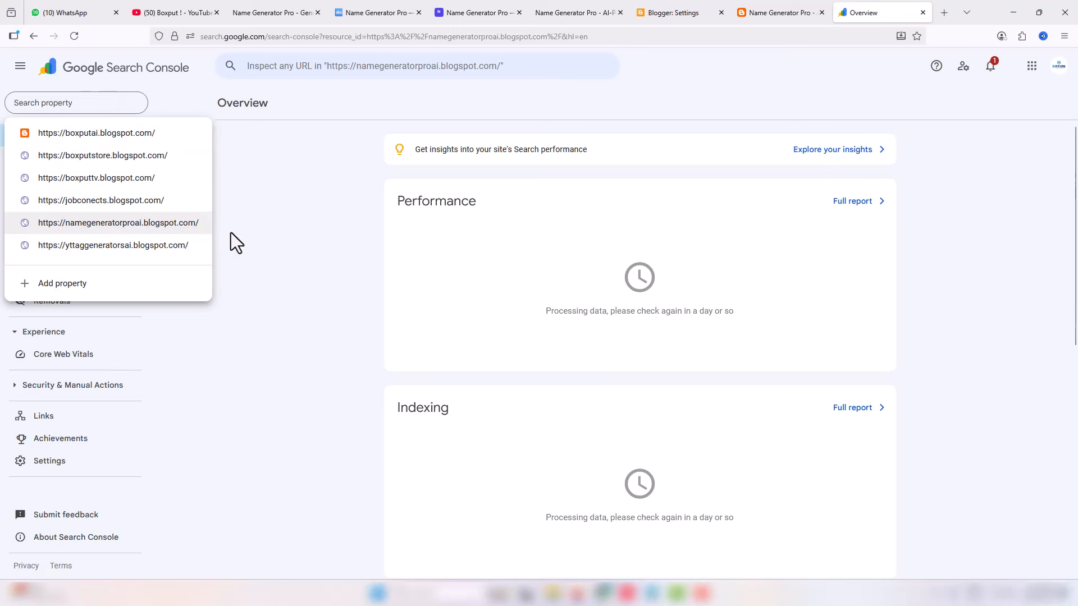
left_click(304, 231)
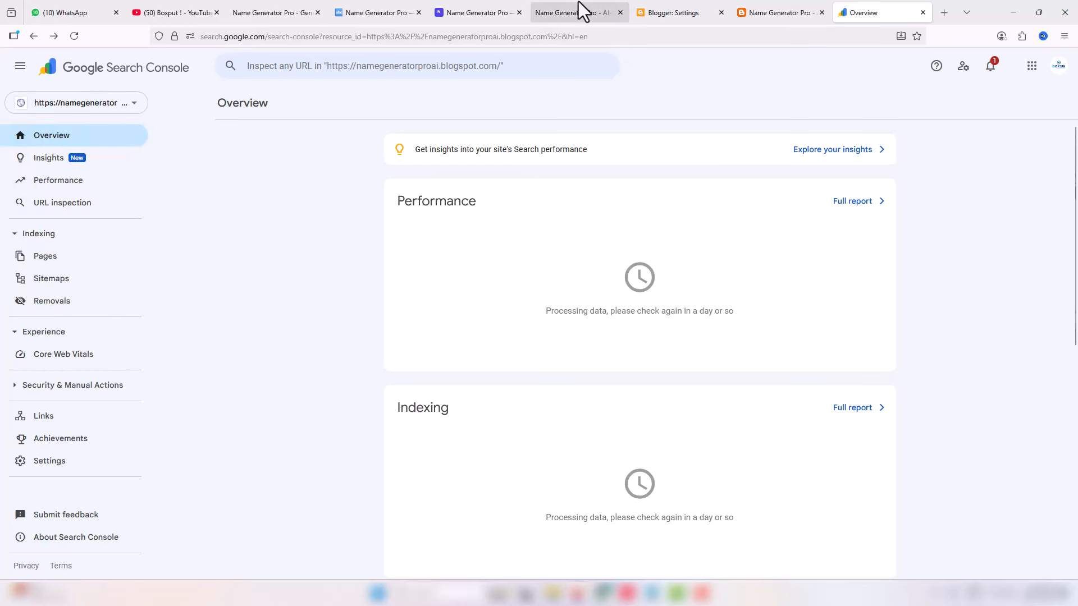
left_click(751, 14)
left_click(272, 36)
right_click(272, 36)
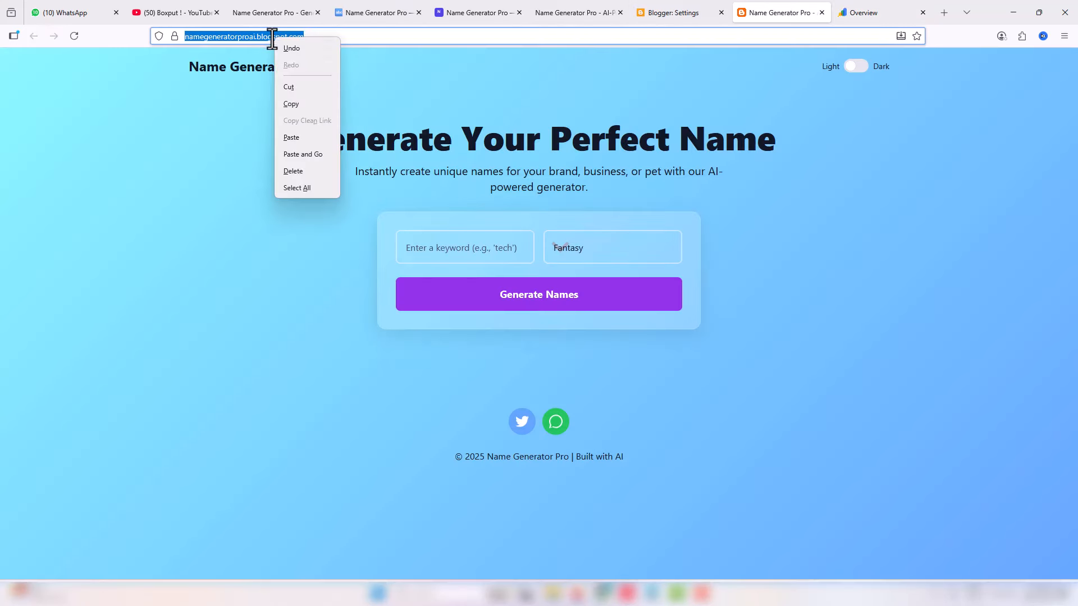
left_click(305, 104)
left_click(915, 11)
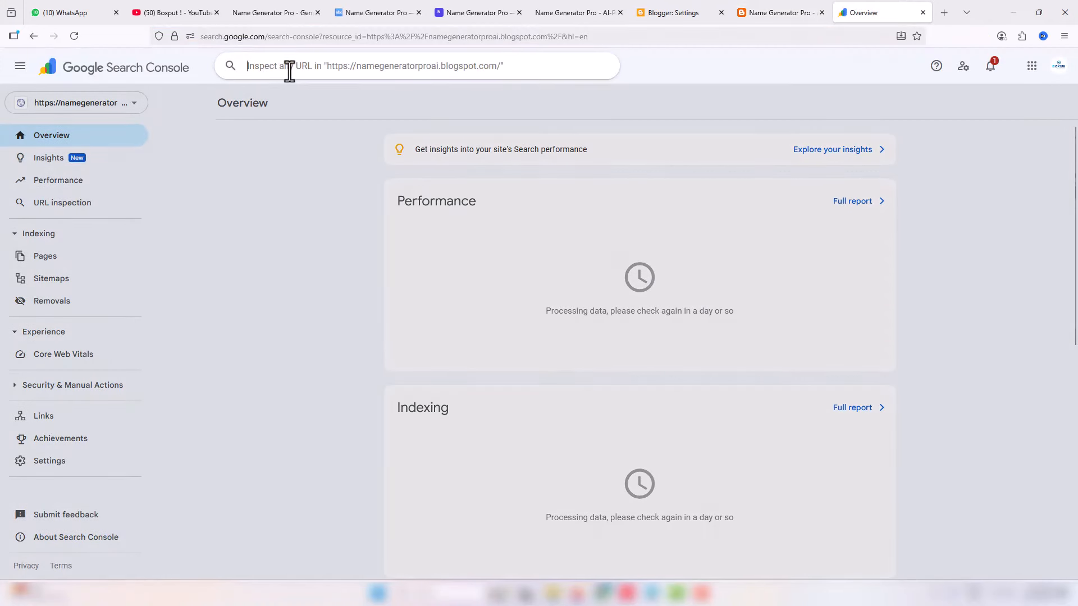
left_click(290, 66)
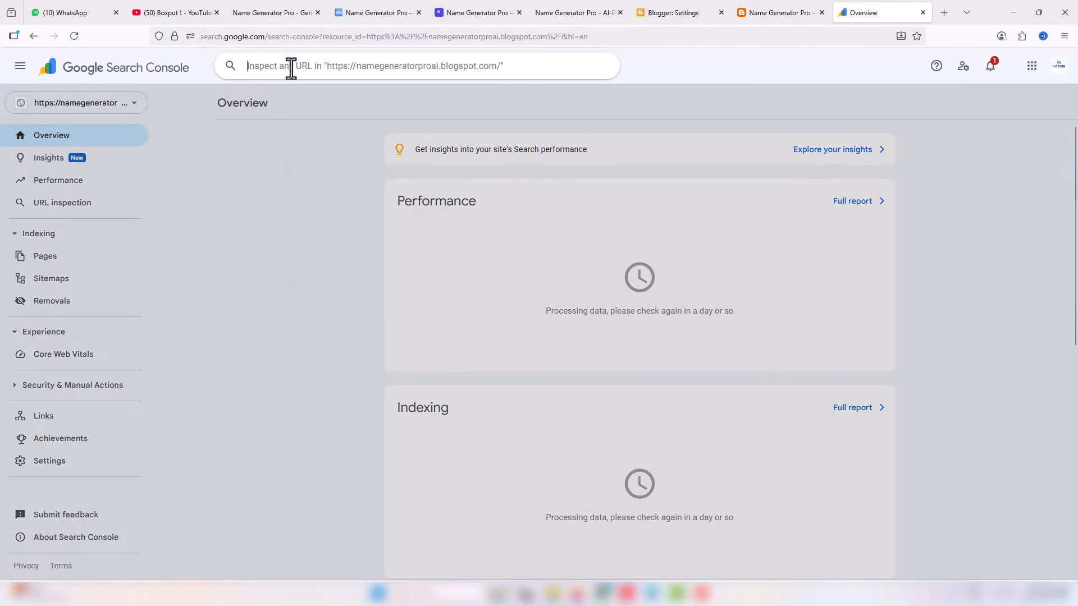
right_click(291, 66)
left_click(312, 151)
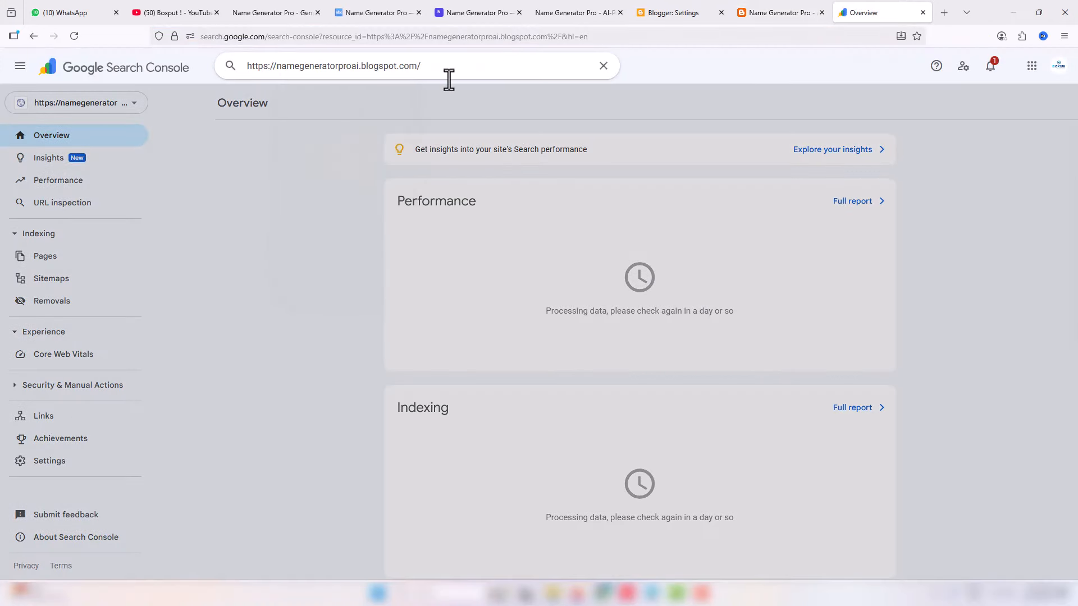
key("Return")
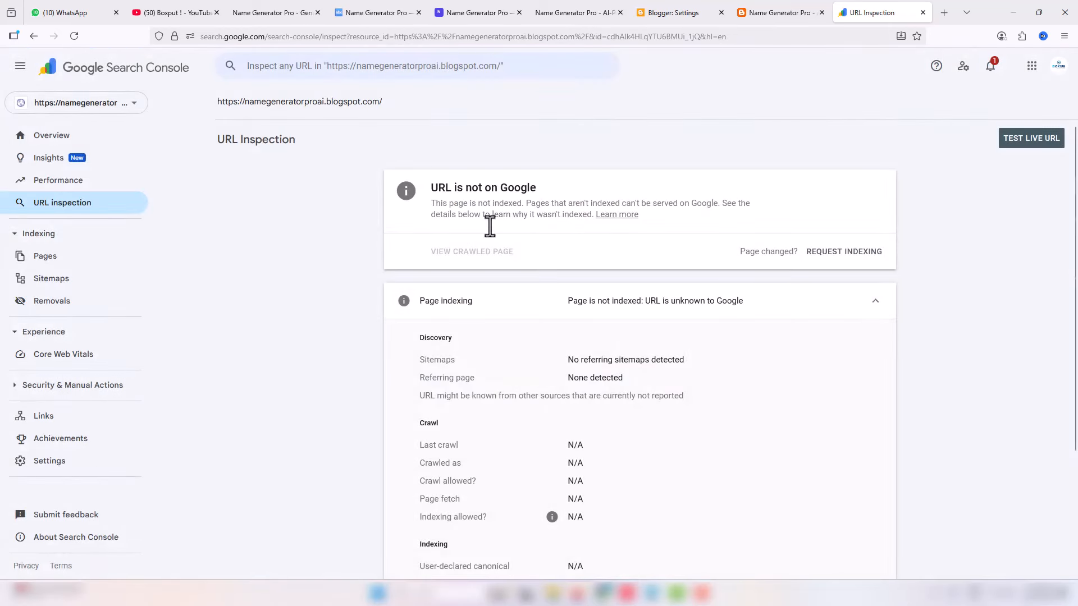
Request indexing for the inspected blog URL and dismiss the confirmation.
left_click_drag(431, 187, 539, 188)
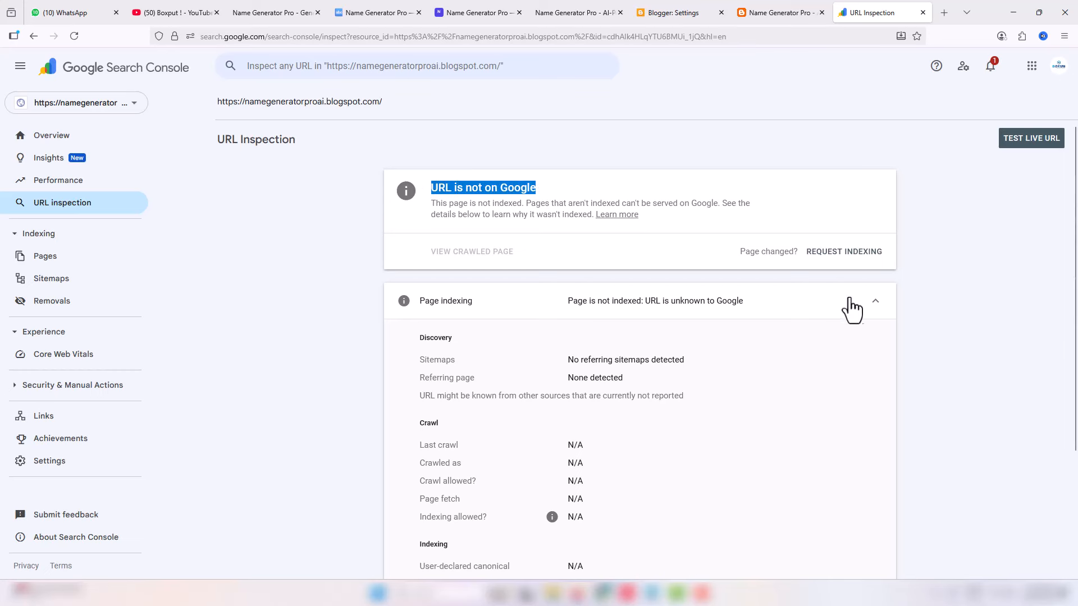
left_click(849, 255)
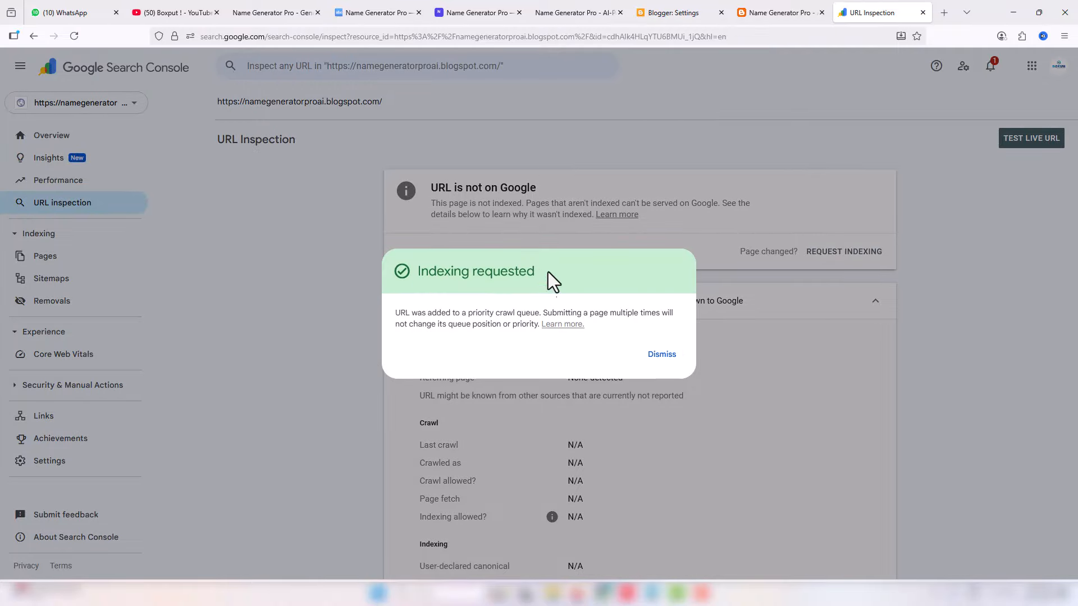
left_click(665, 357)
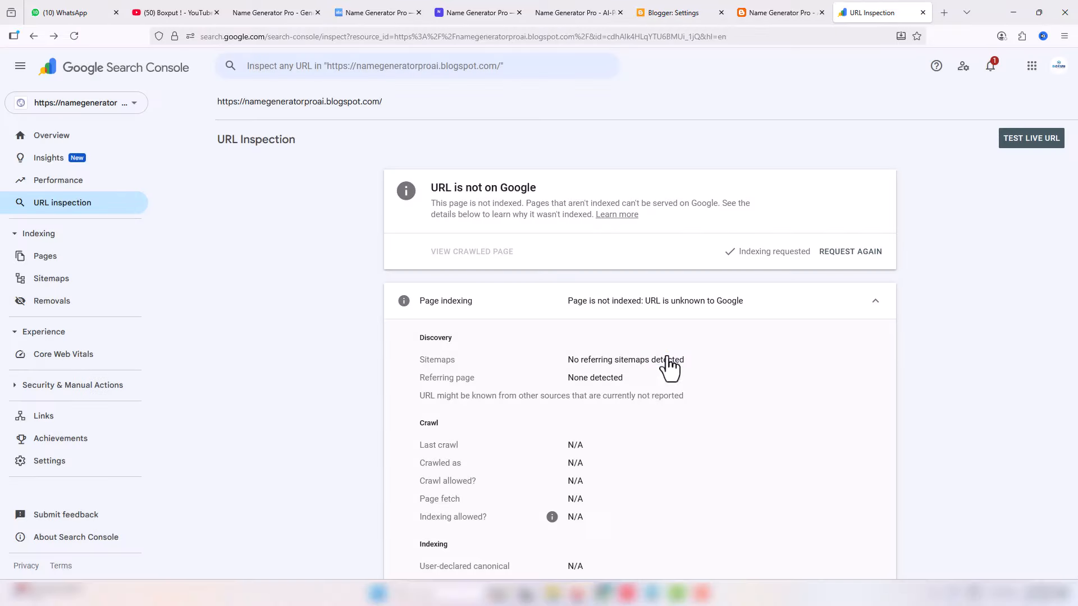
Run a live test of the blog's URL and review its availability to Google against the live blog.
left_click(1026, 145)
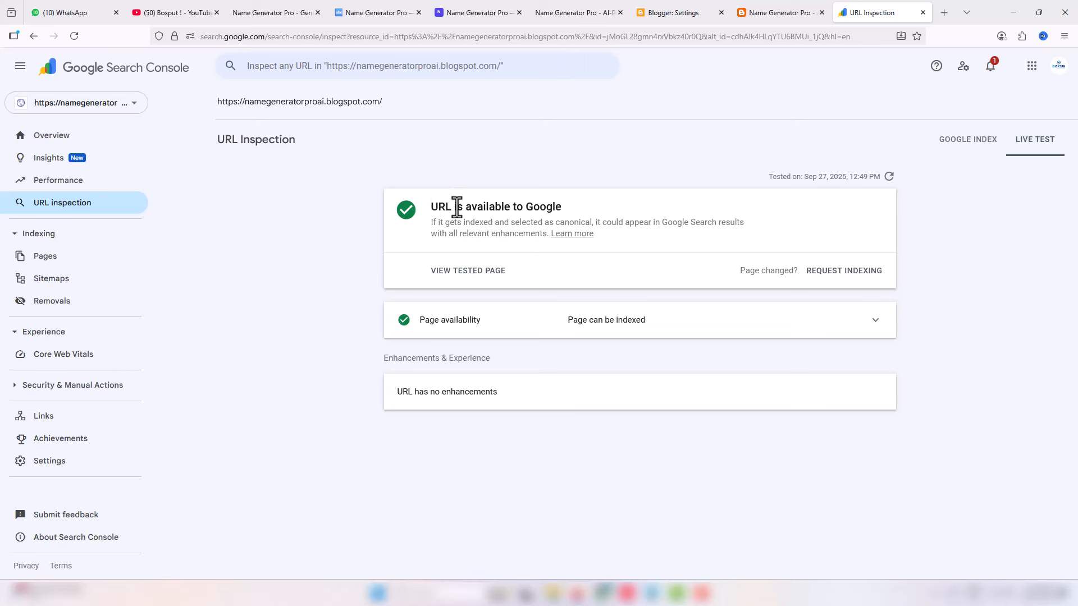
left_click_drag(430, 207, 626, 254)
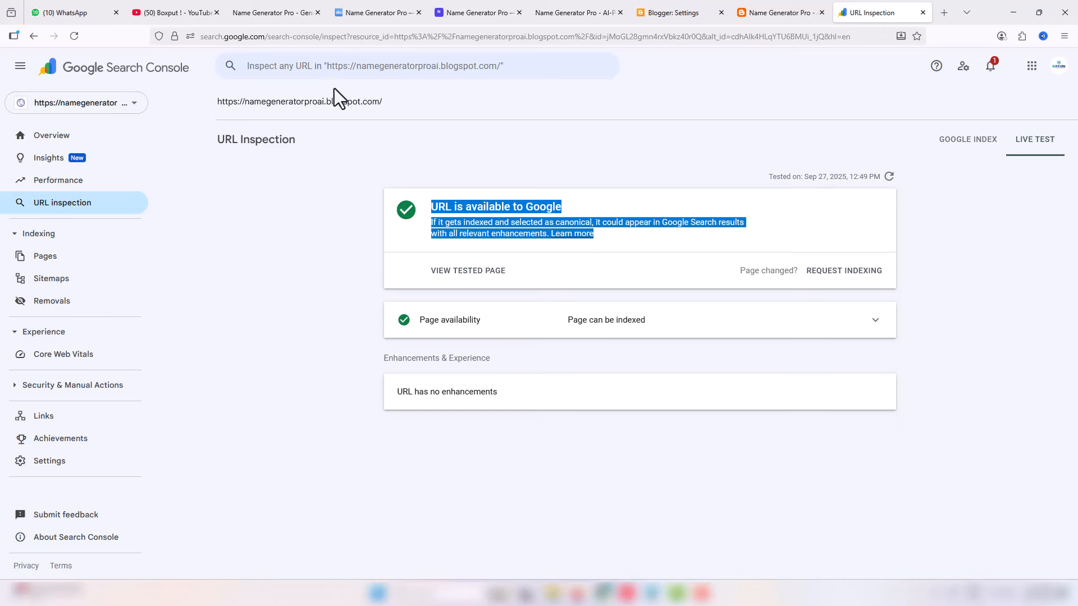
left_click(789, 11)
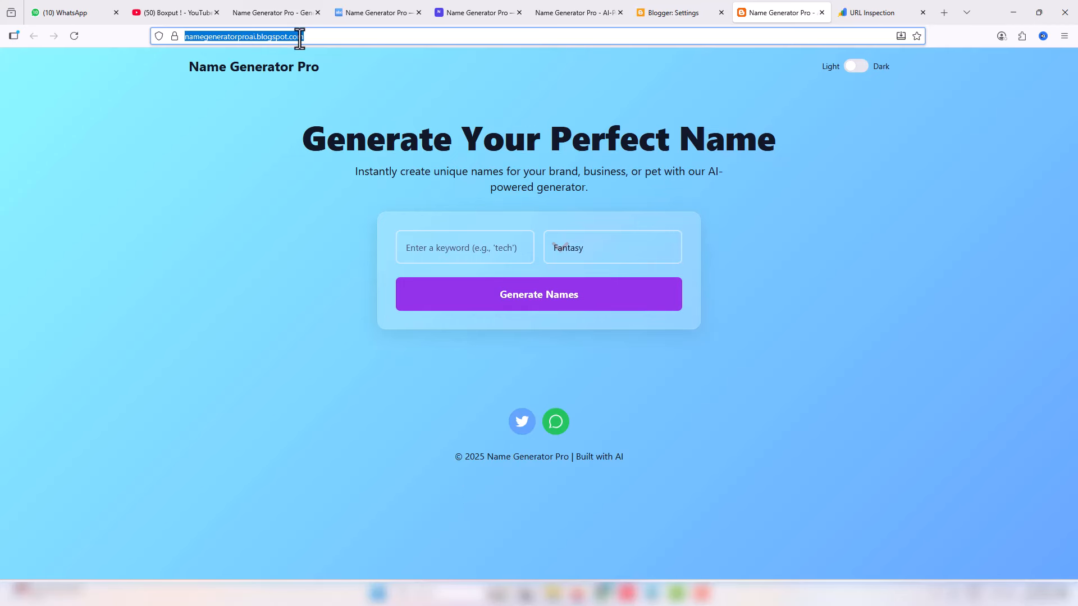
left_click(268, 67)
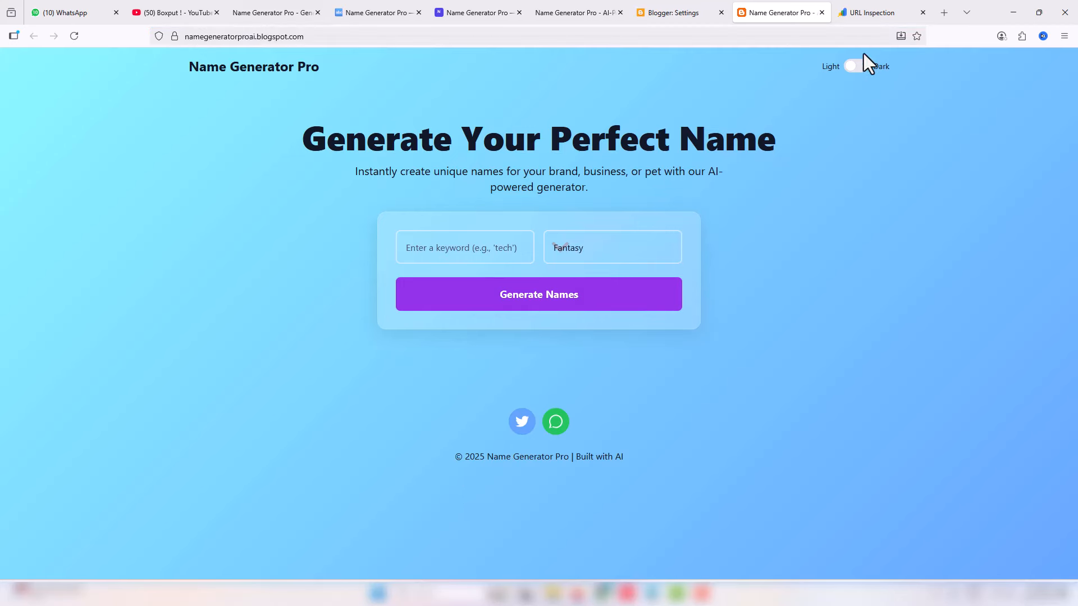
left_click(850, 6)
left_click(352, 166)
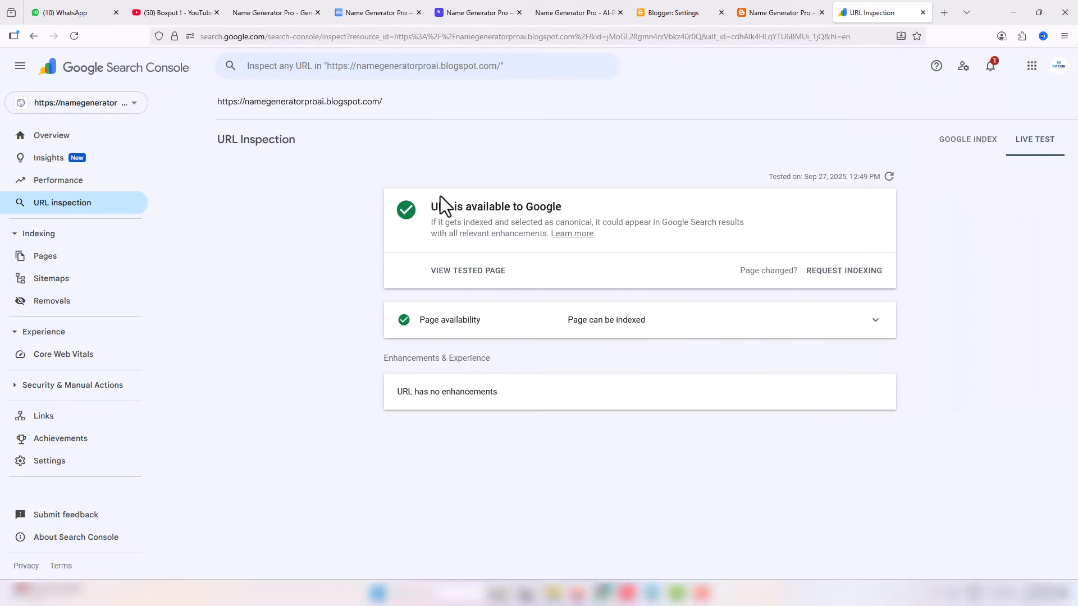
left_click_drag(439, 206, 556, 224)
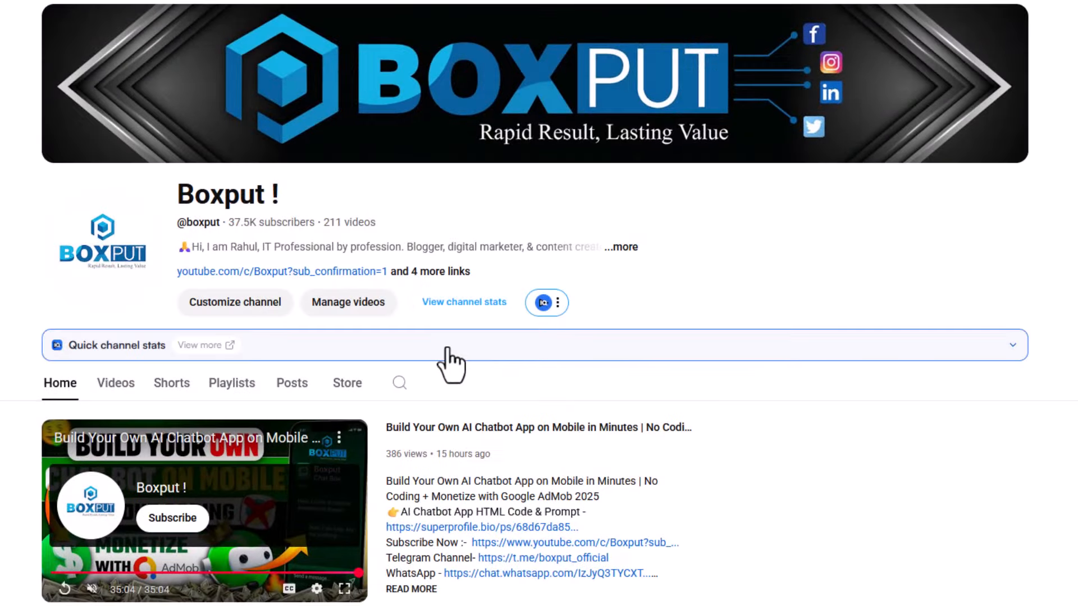
Search the Boxput YouTube channel for "index" and look through the matching videos.
left_click(115, 386)
left_click(398, 384)
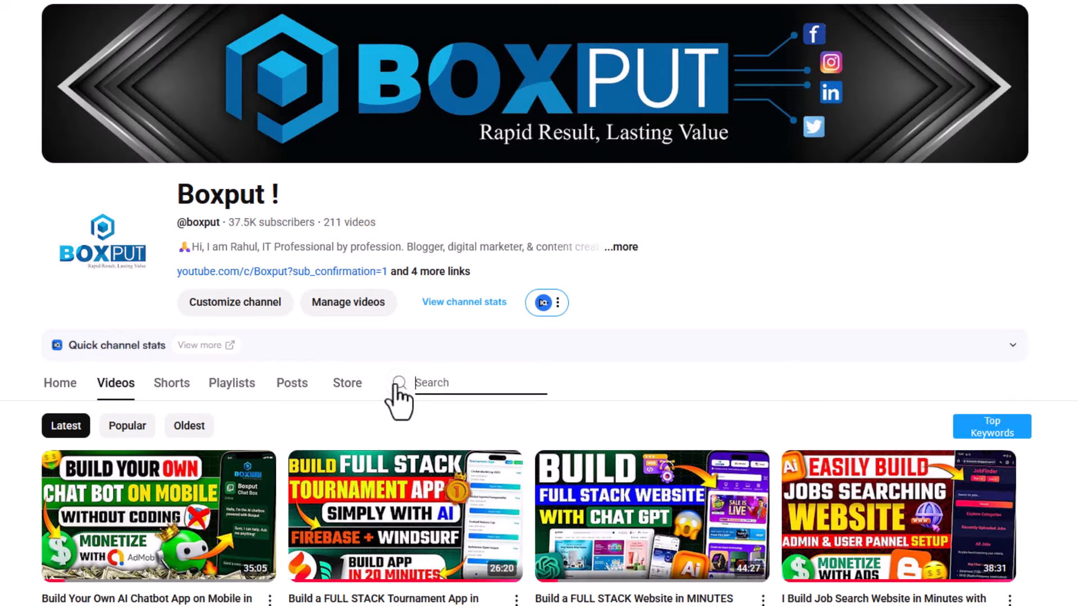
type("index")
key("Return")
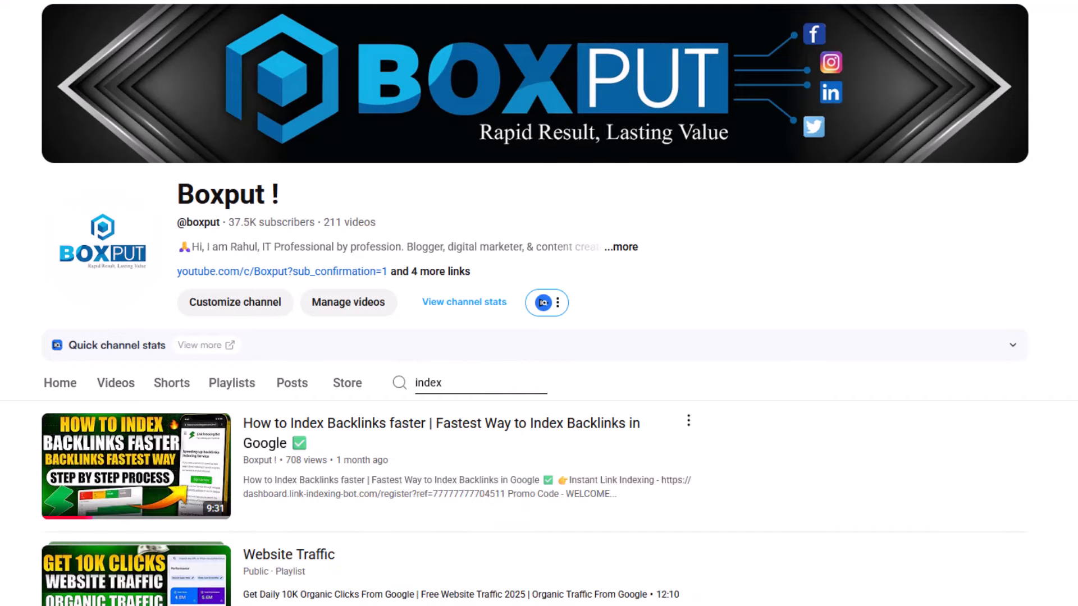
scroll(513, 325, "down", 3)
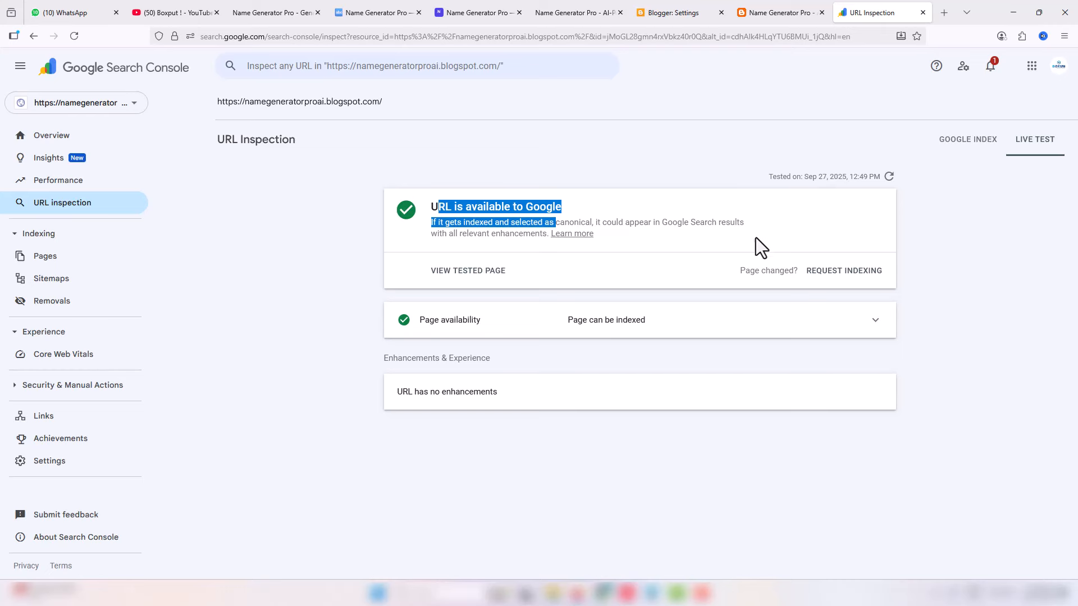
Search the web for "monetag" in a new browser tab and open the Monetag website.
left_click(800, 12)
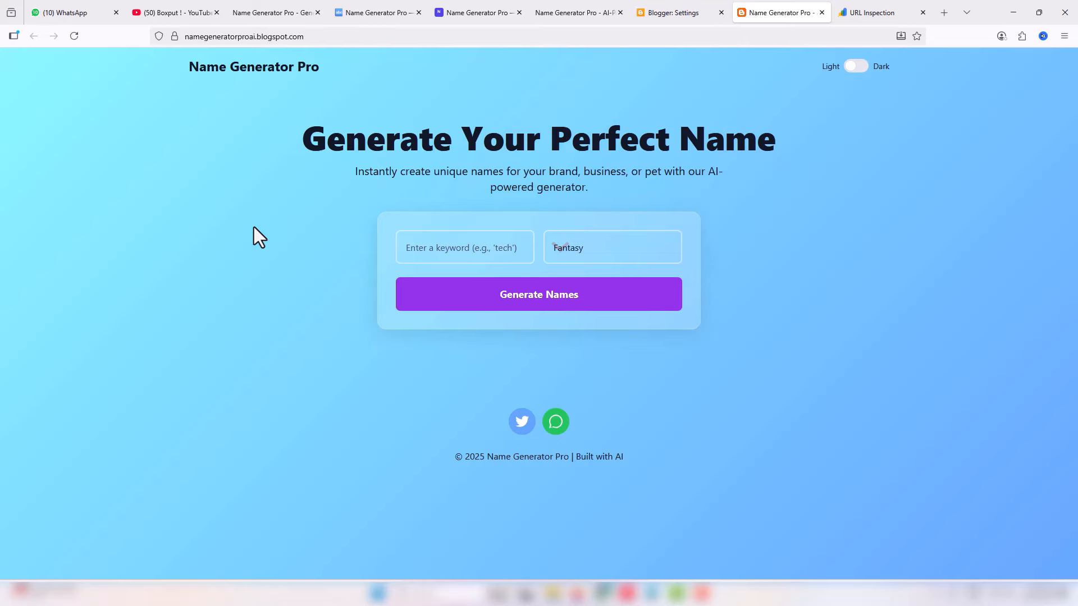
left_click(945, 15)
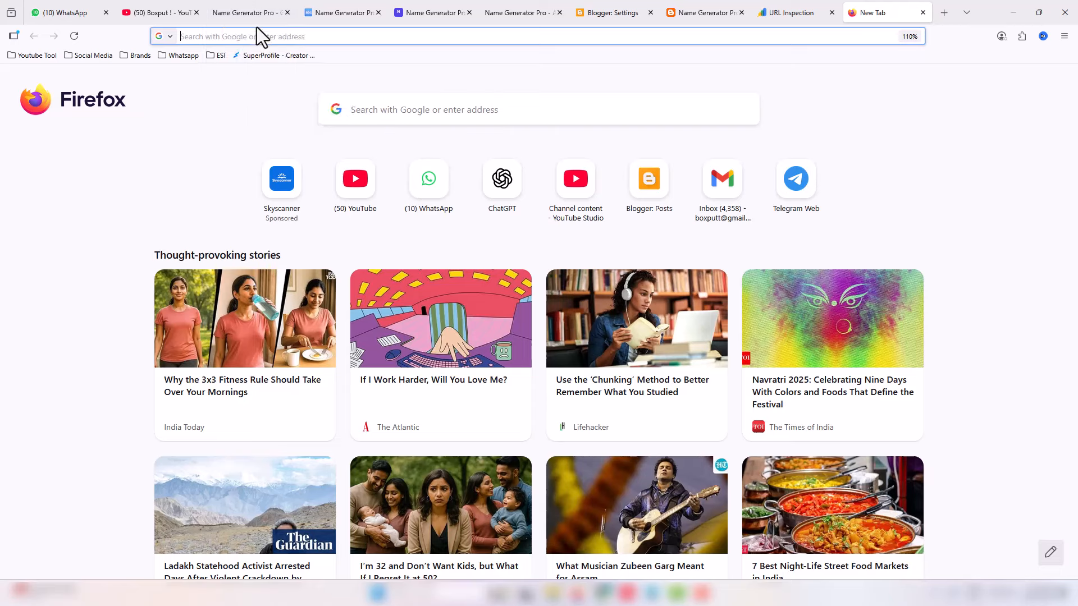
type("mo")
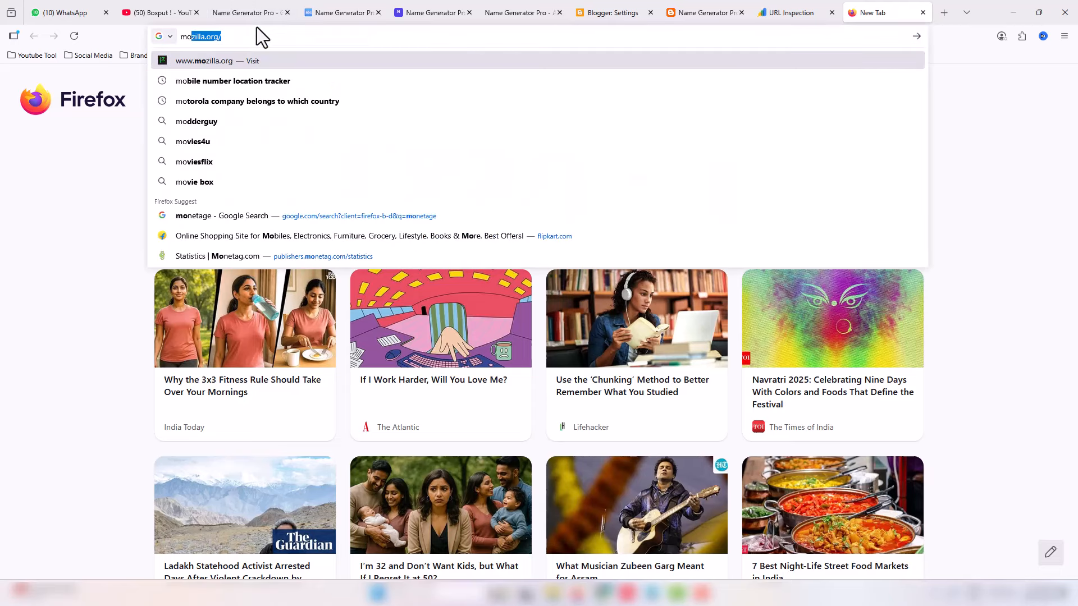
type("netag")
left_click(197, 80)
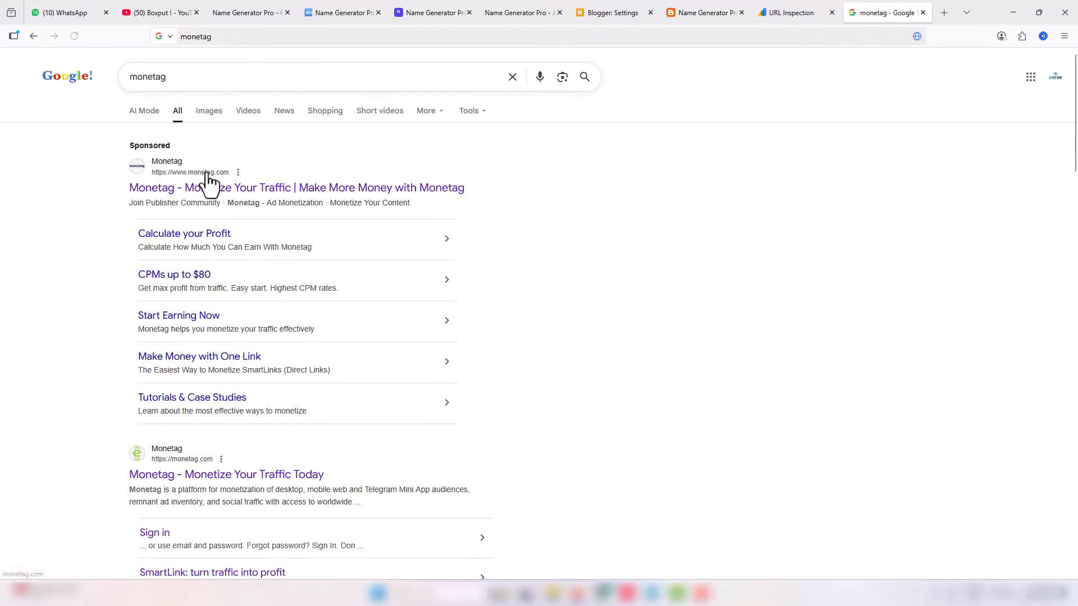
left_click(206, 189)
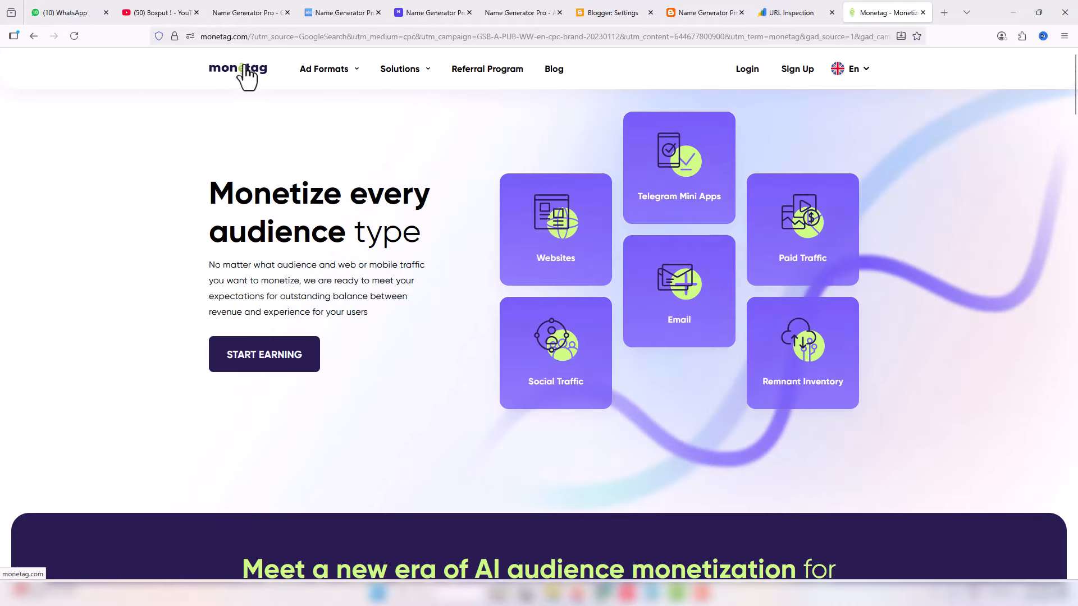
Sign in to Monetag with the Boxput Google account and open its Direct Link page.
left_click(755, 68)
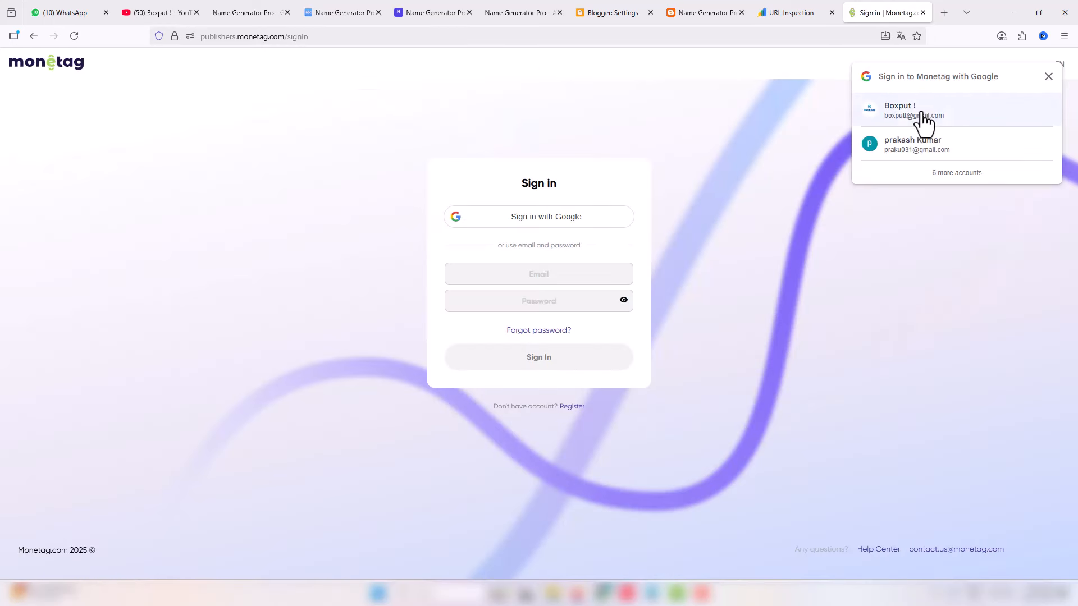
left_click(916, 114)
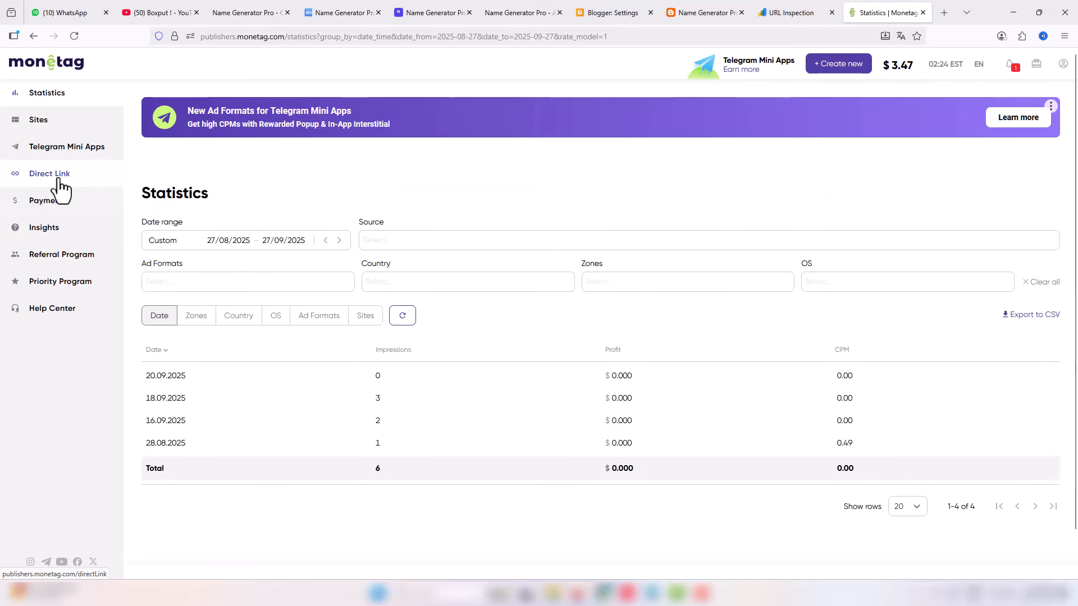
left_click(59, 180)
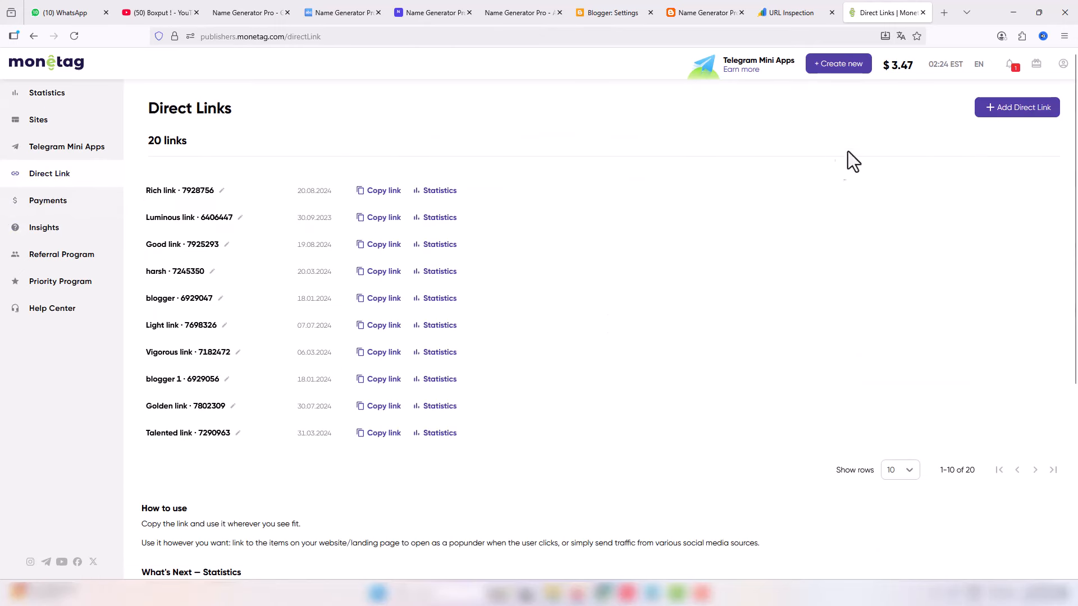
Try to add a new direct link, copy the existing Rich link instead and switch to the live blog.
left_click(1004, 114)
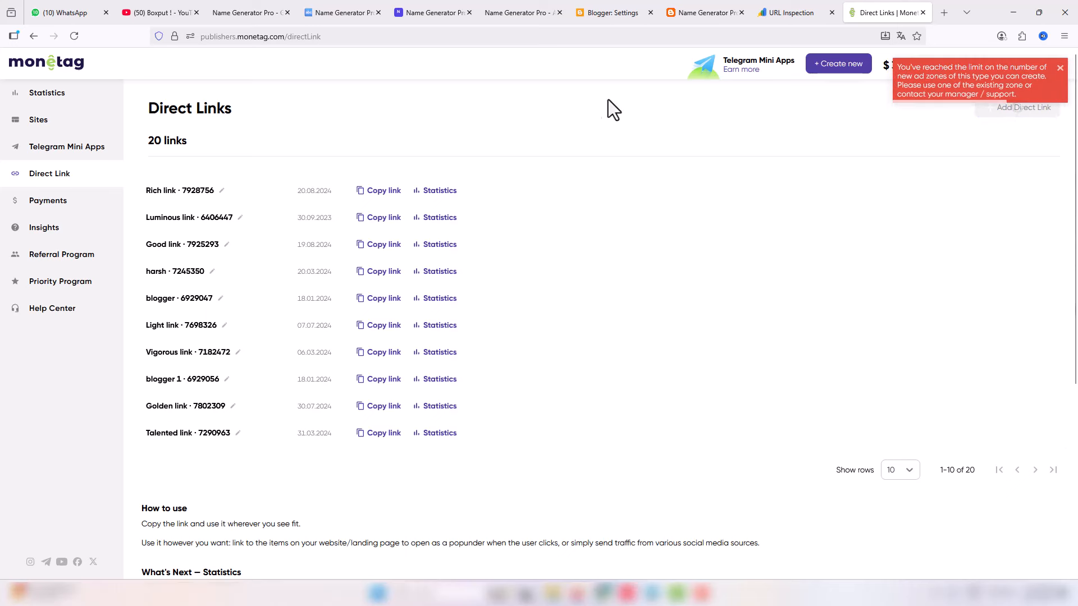
left_click(1060, 68)
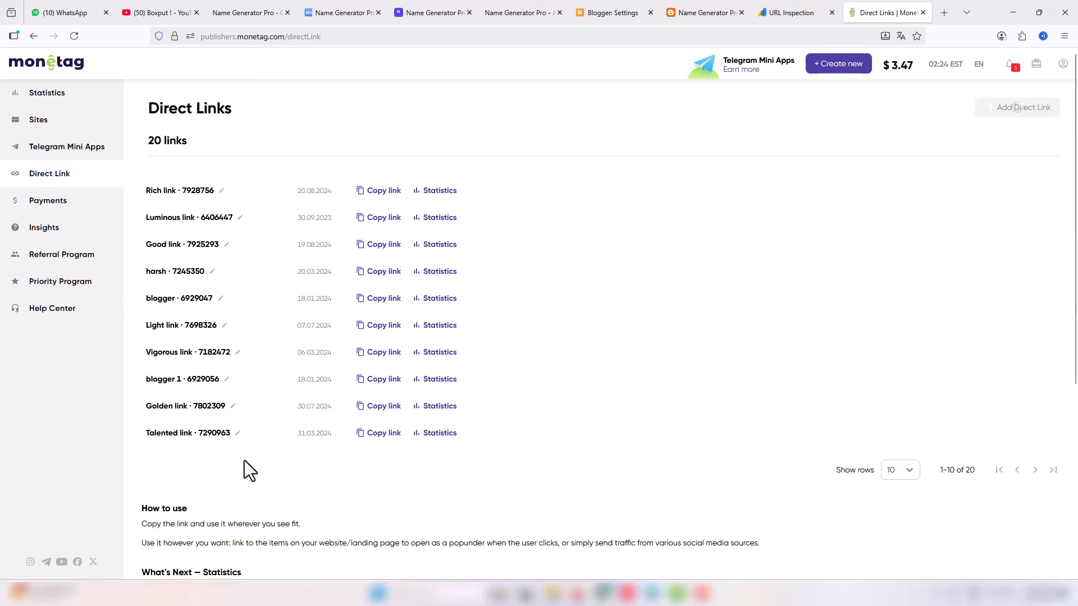
left_click(382, 194)
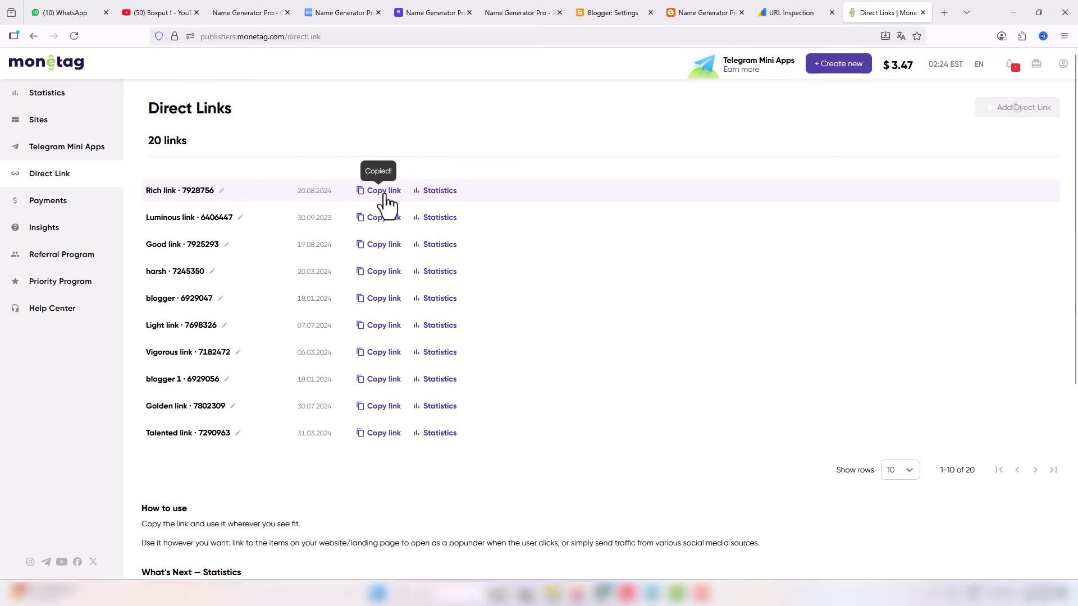
left_click(717, 14)
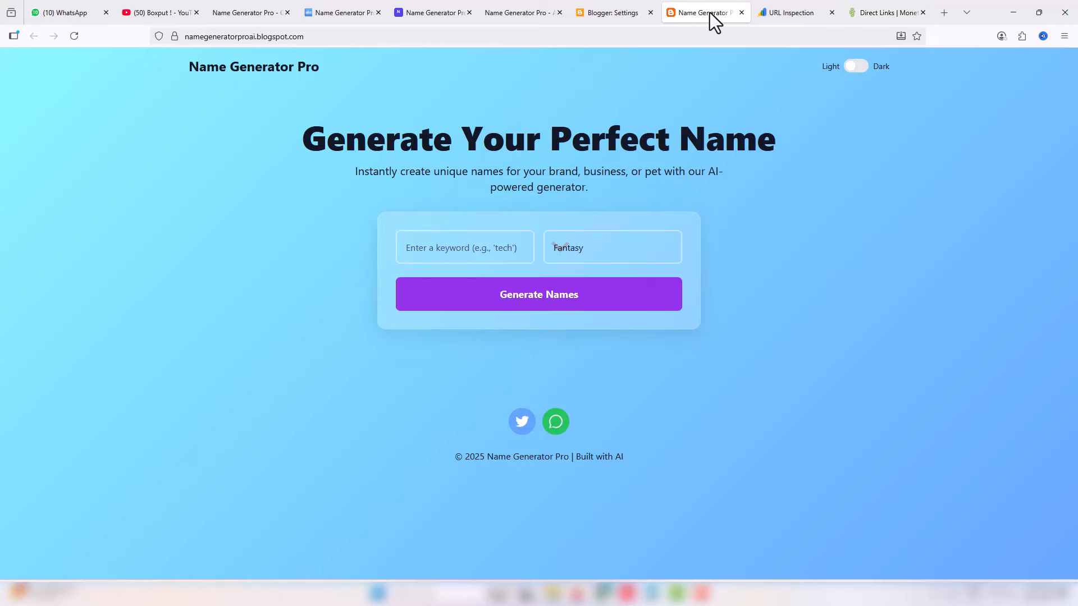
left_click(627, 13)
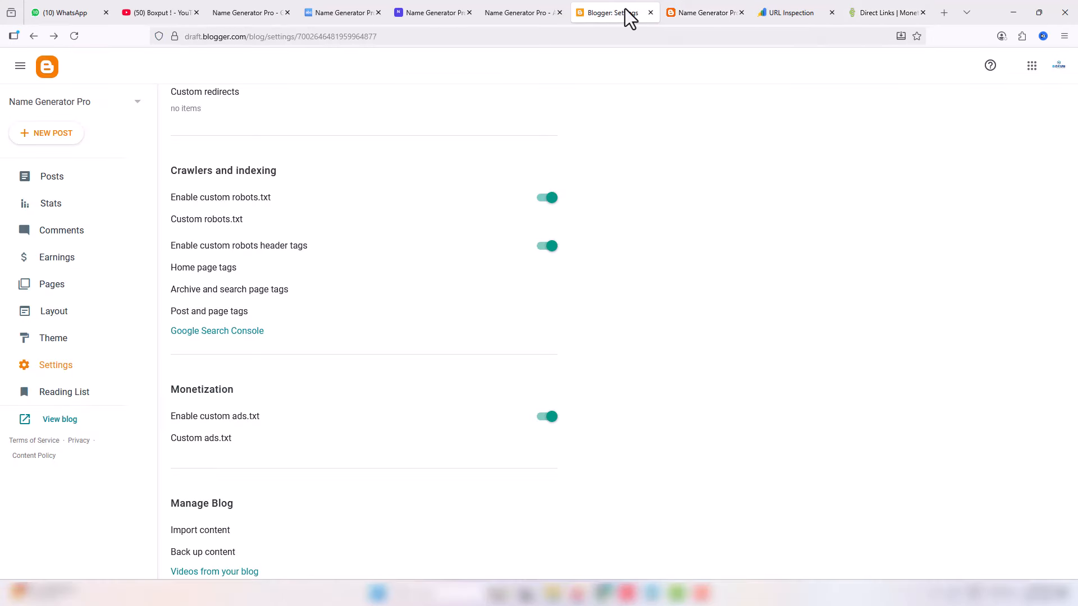
left_click(54, 343)
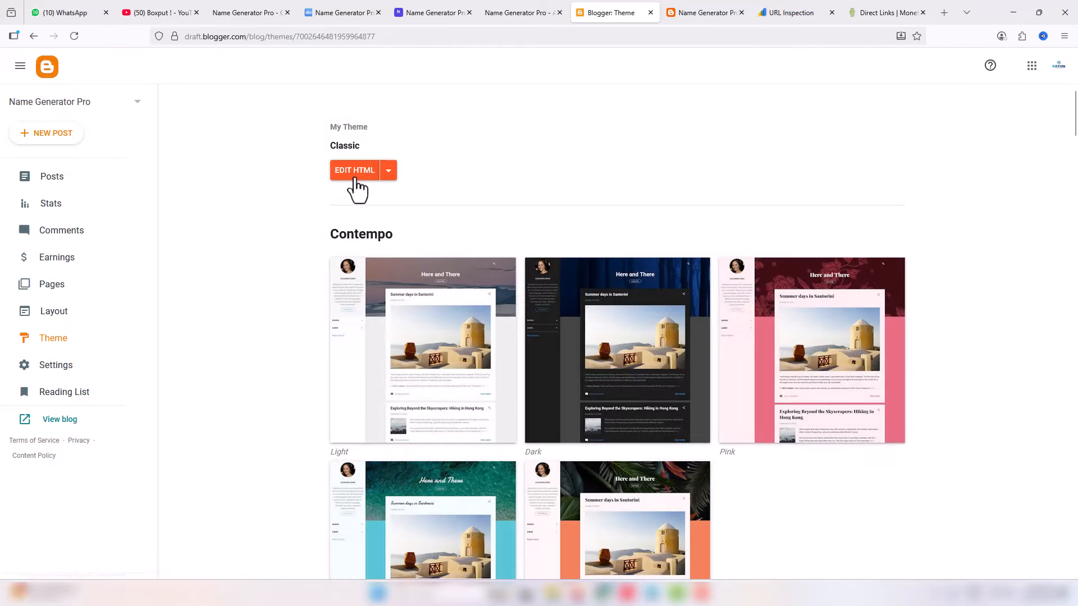
left_click(362, 175)
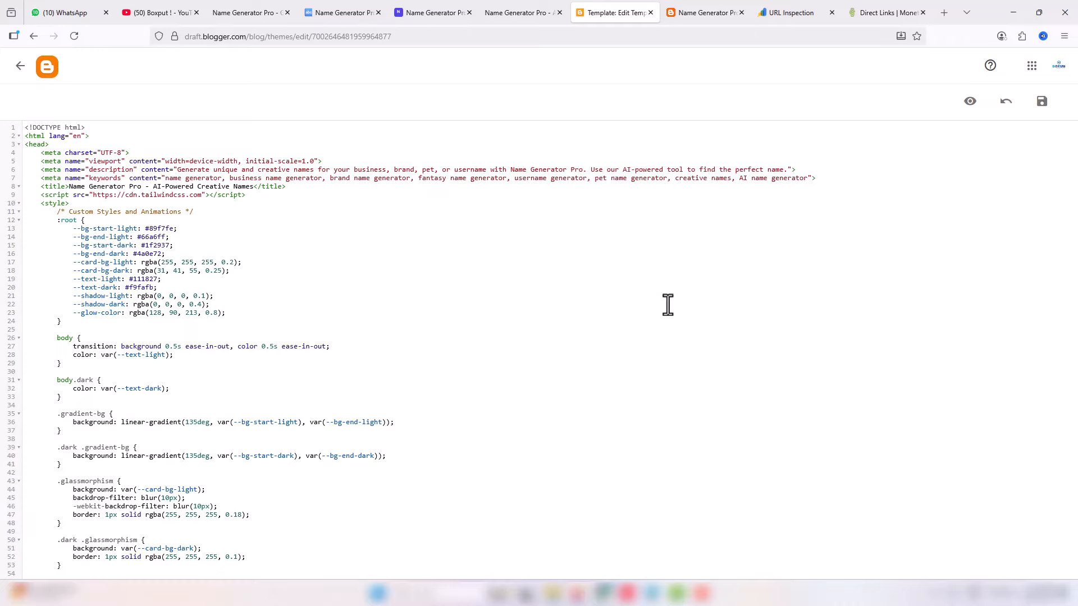
left_click_drag(1073, 191, 1029, 556)
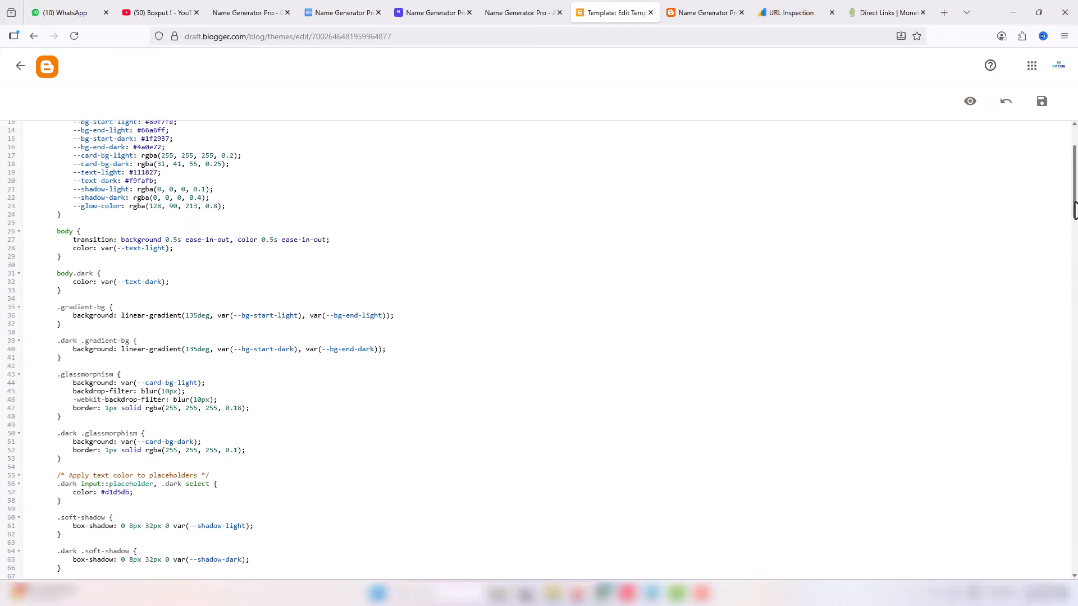
left_click_drag(1074, 208, 1076, 567)
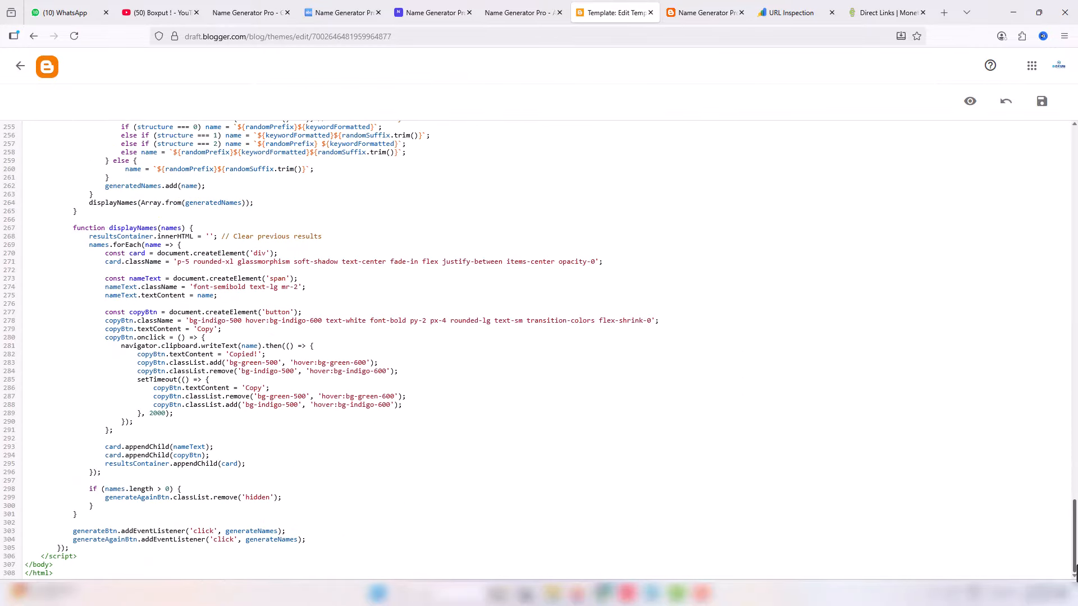
left_click(75, 555)
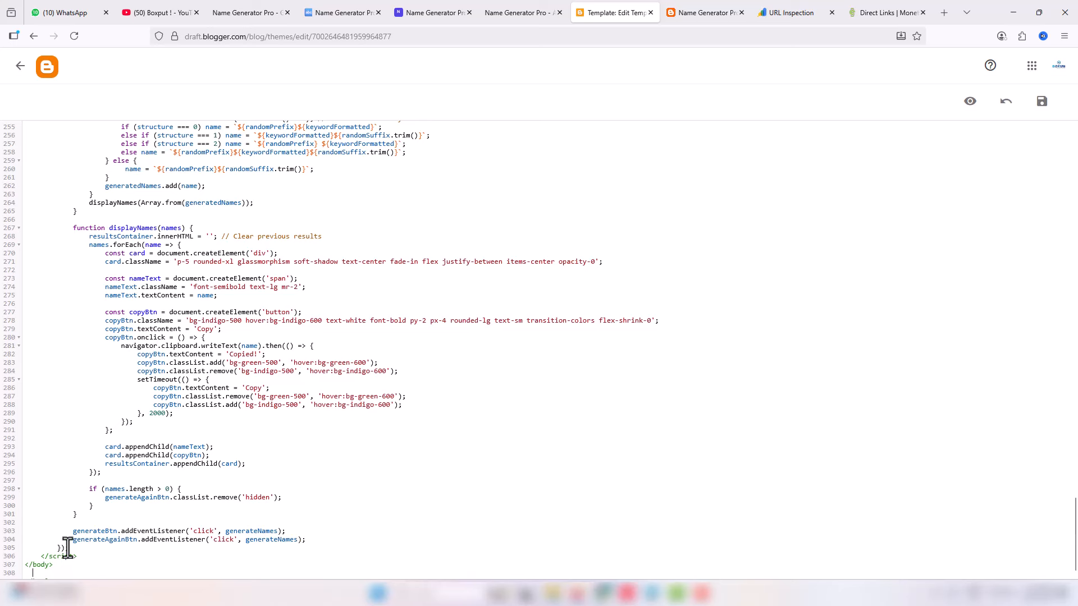
key("ctrl+v")
key("Down")
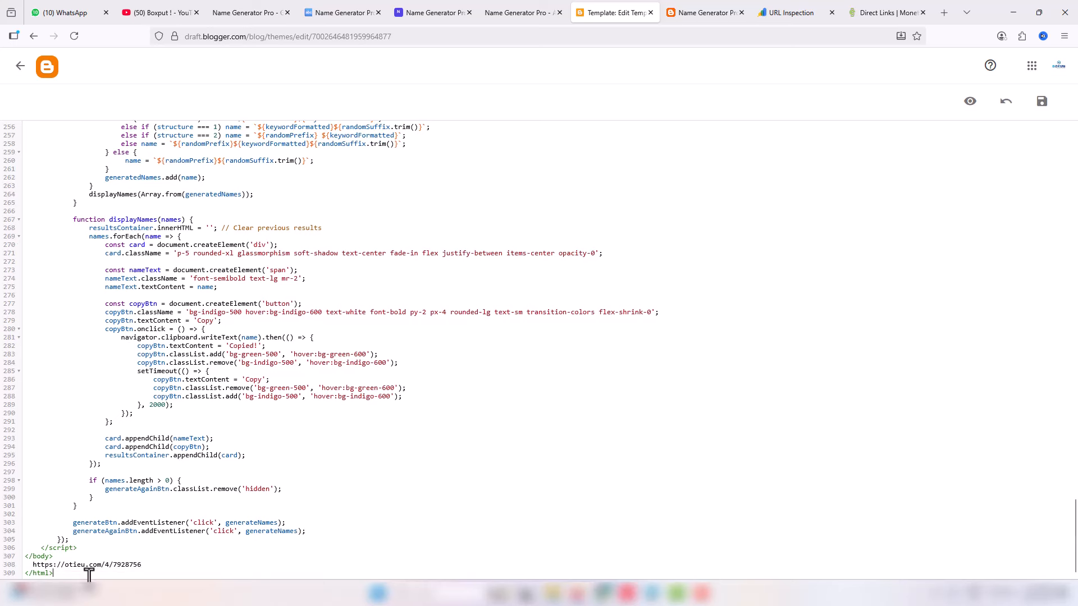
left_click(1043, 103)
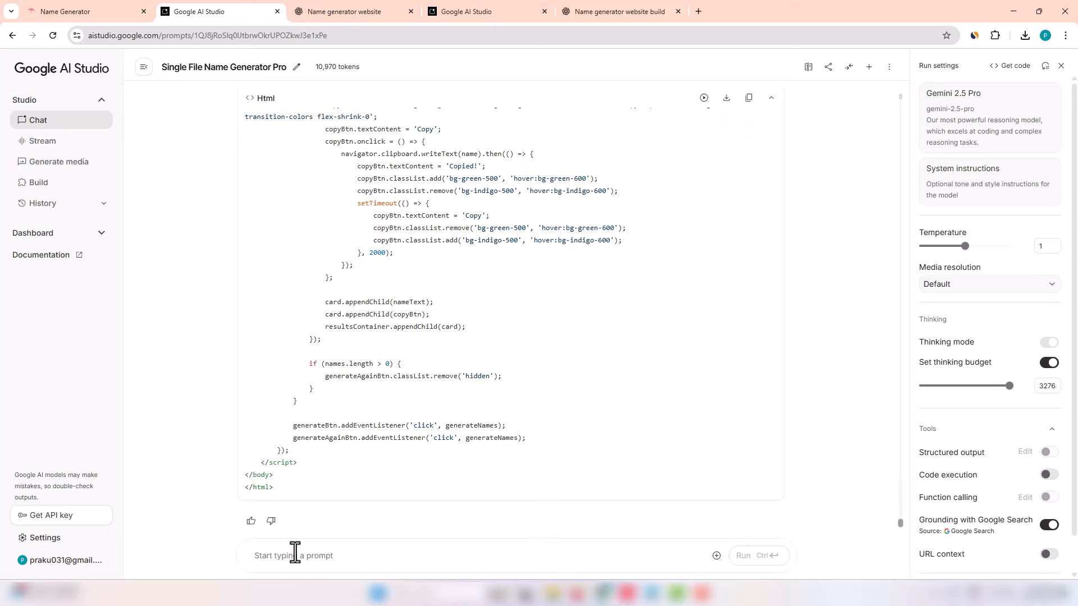
type("https://otieu.com/4/7928756")
key("Return")
key("Return")
type("ye mera monetag ka dirct link hai app isko mere html code mein lgao tag add show ho")
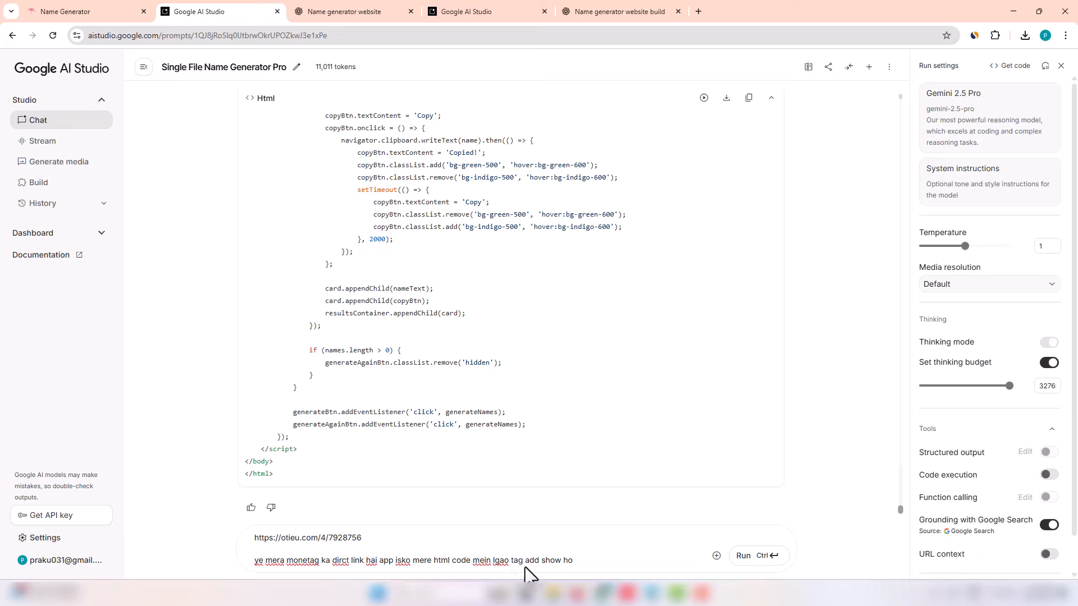
left_click(760, 568)
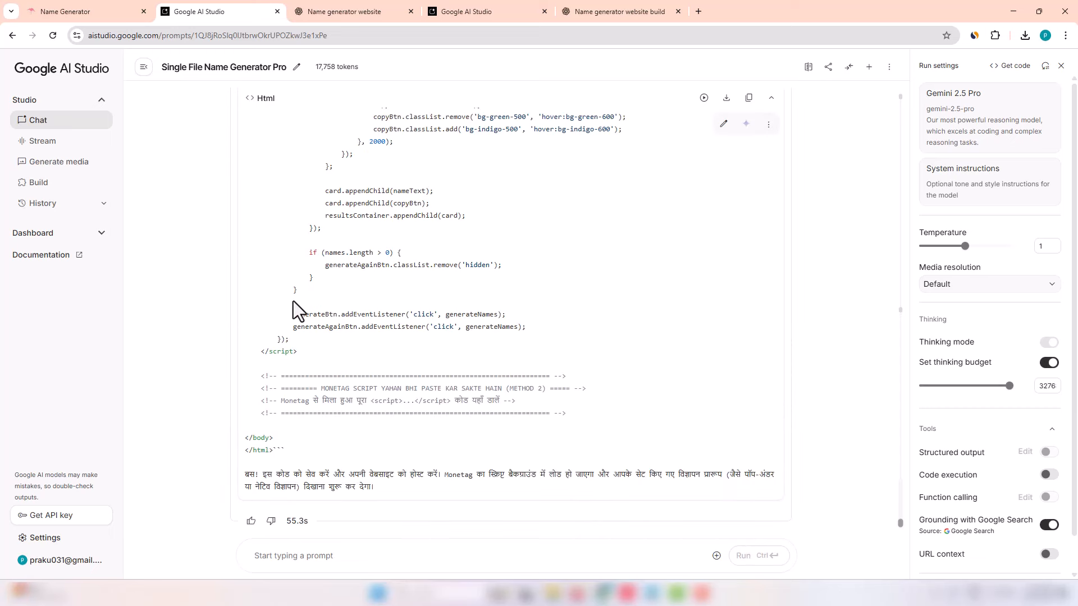
Download the newly generated HTML code, open ai_studio_code (2).html in the browser and dismiss the received-files notification.
left_click(726, 99)
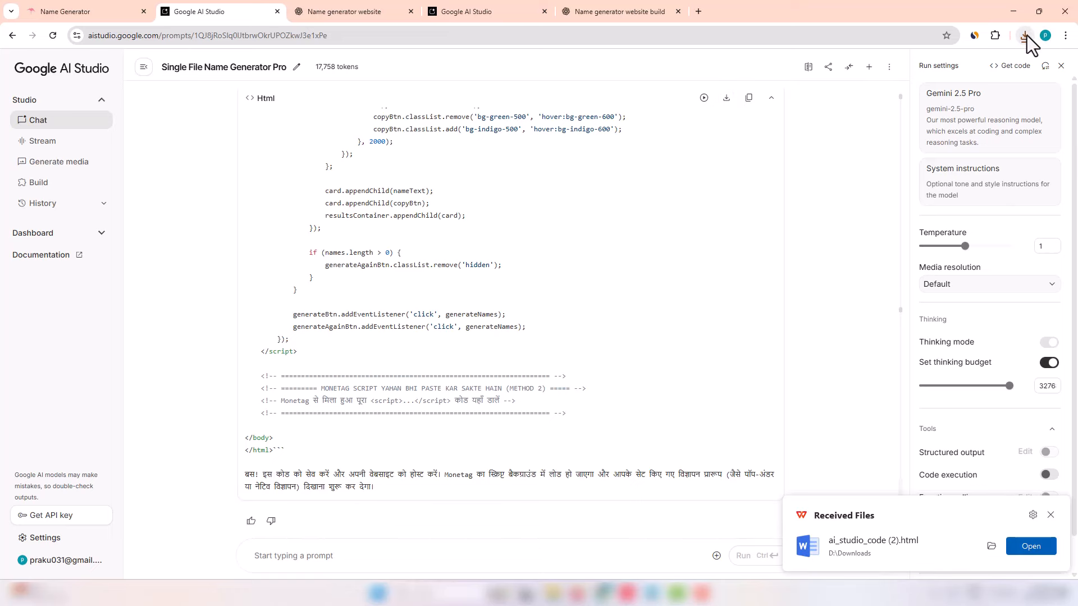
left_click(1025, 36)
left_click(925, 91)
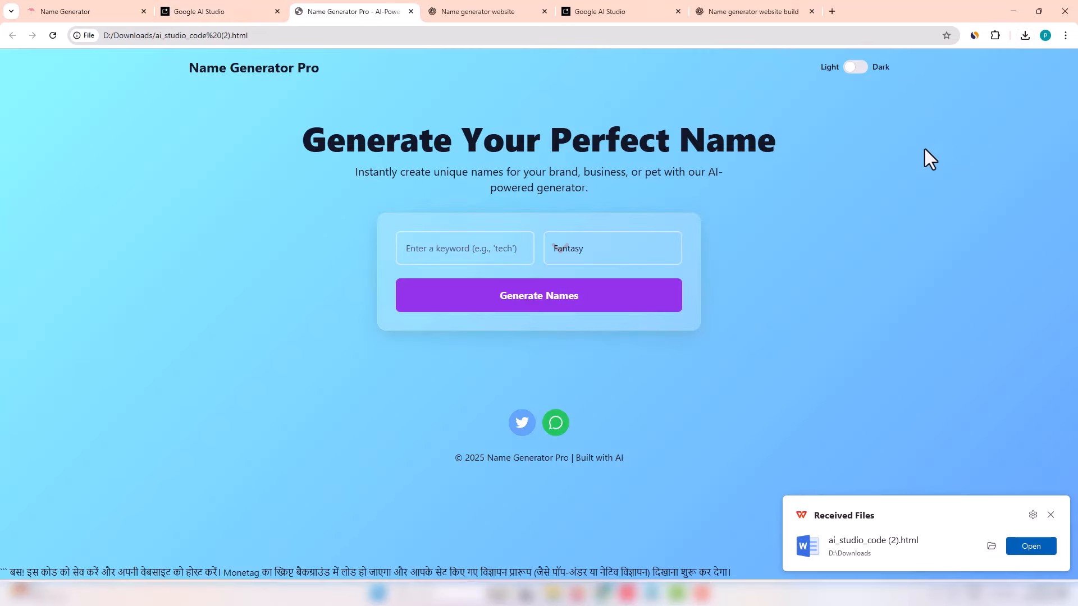
left_click(1051, 515)
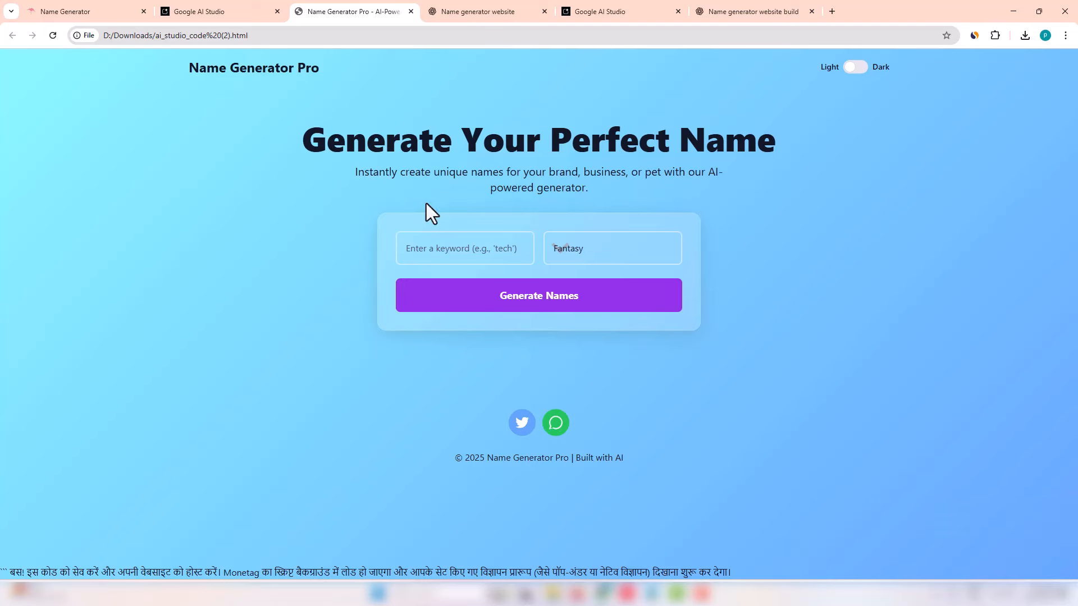
Test generating and copying a name on the local page, reload it and examine the Hindi text below the footer.
left_click(517, 304)
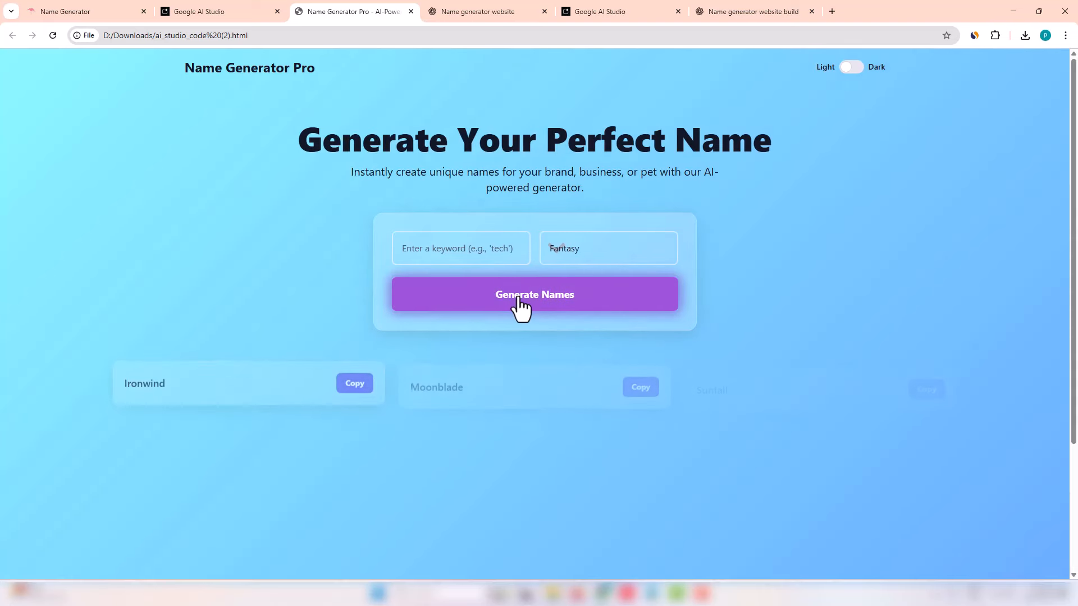
left_click(367, 379)
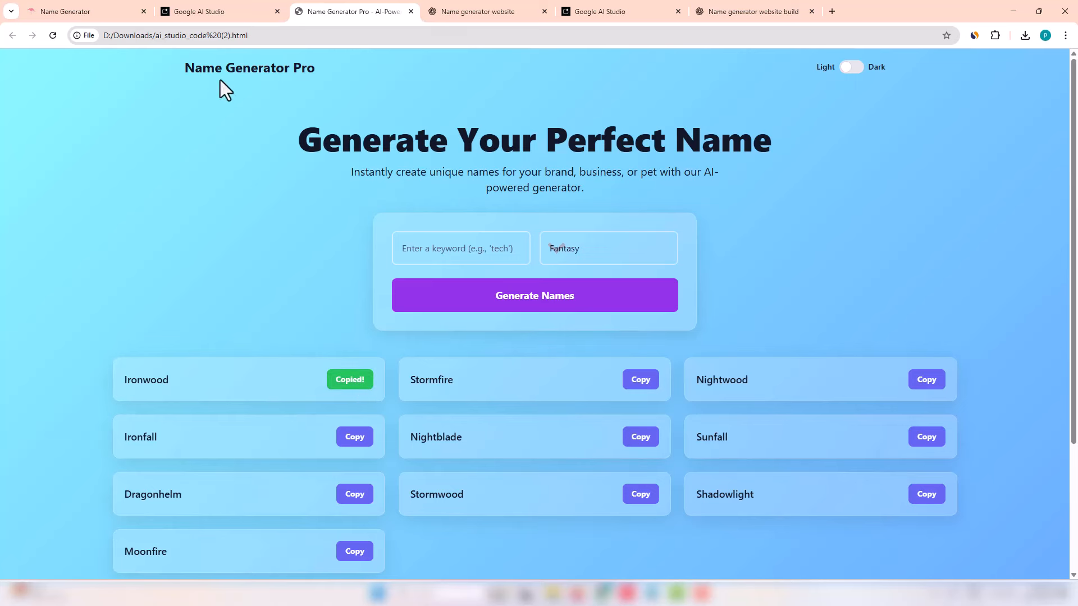
left_click(49, 37)
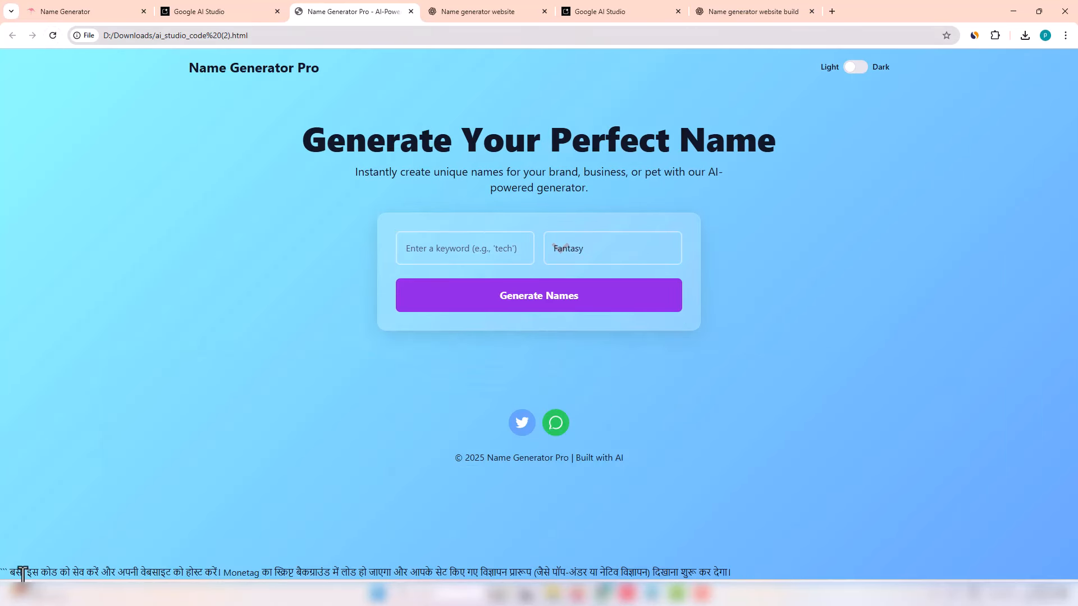
left_click_drag(22, 573, 735, 586)
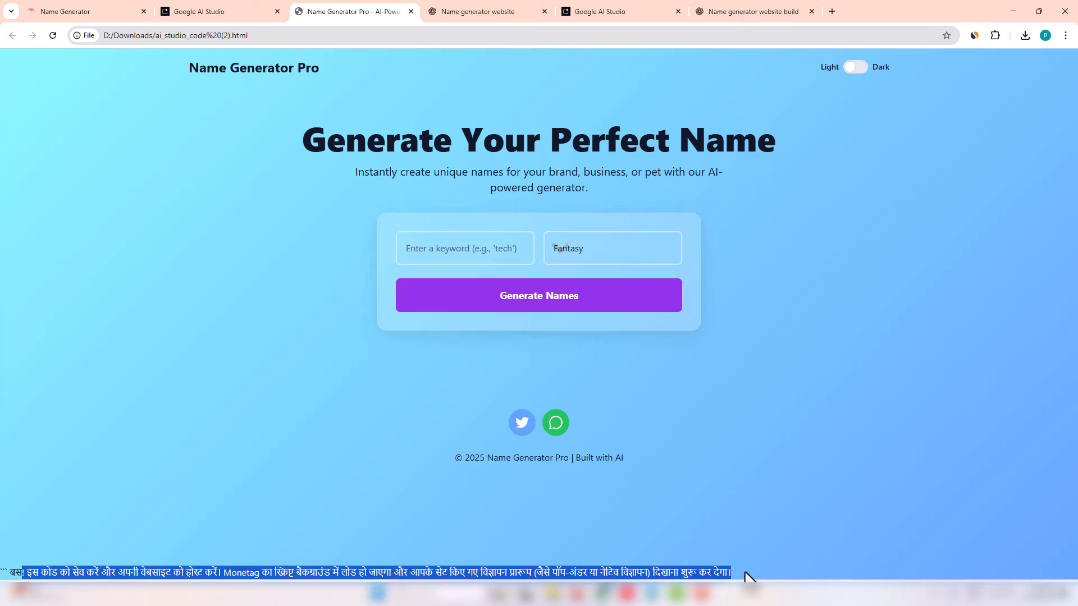
left_click_drag(21, 573, 12, 572)
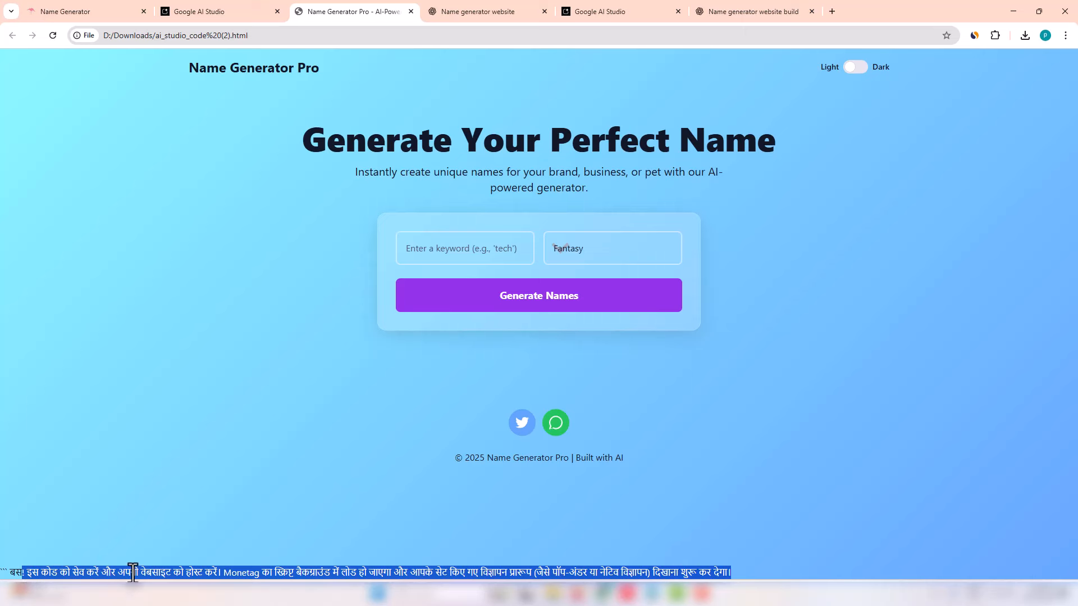
left_click_drag(137, 573, 215, 38)
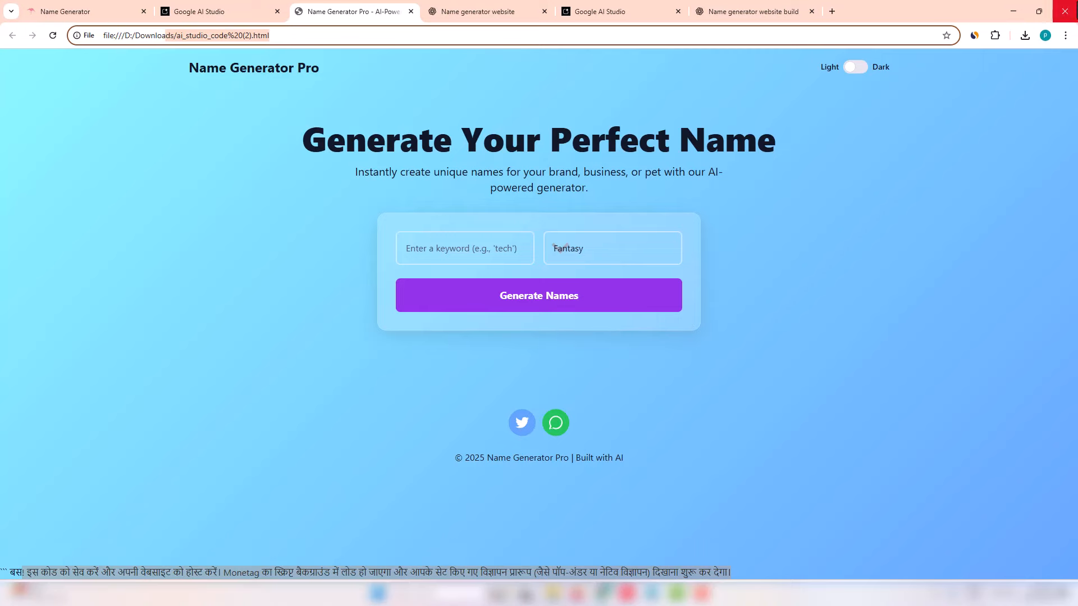
Locate ai_studio_code (2).html in the Downloads folder, open it in Notepad and copy its entire code.
left_click(1024, 35)
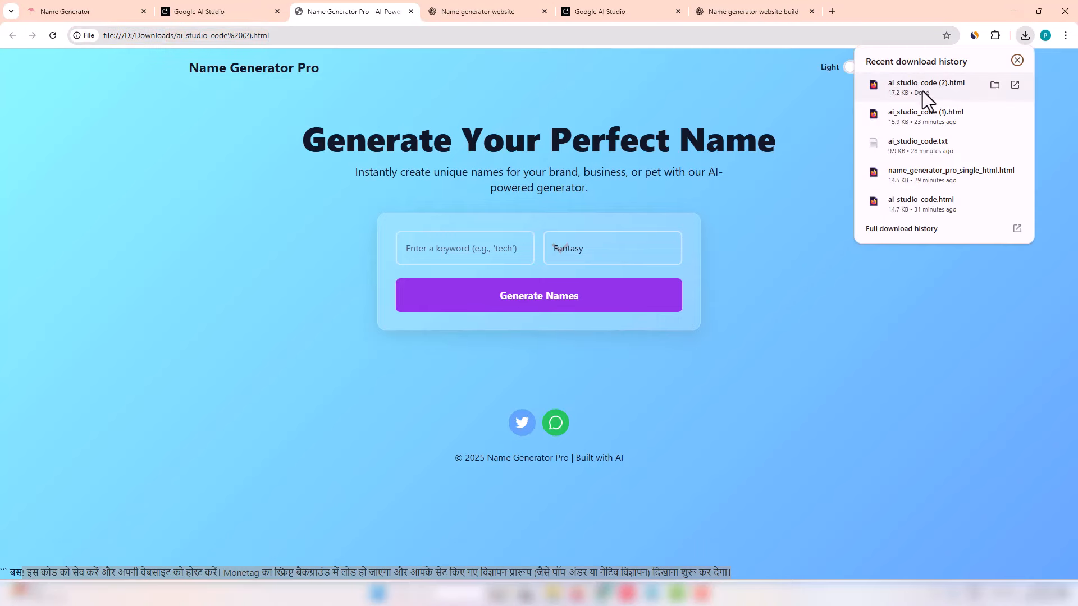
left_click(995, 85)
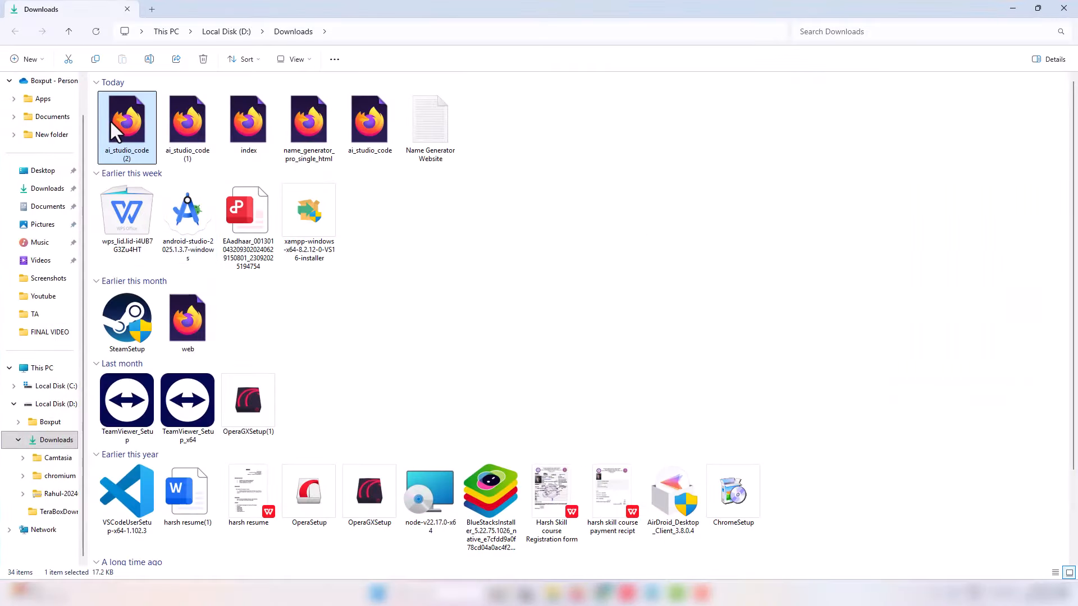
right_click(109, 120)
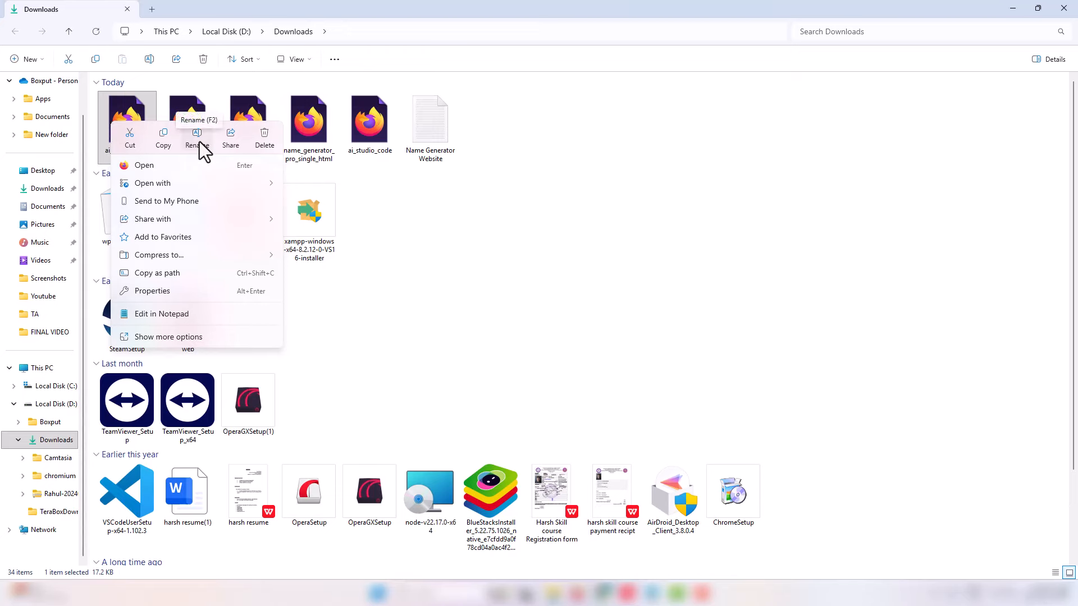
left_click(169, 318)
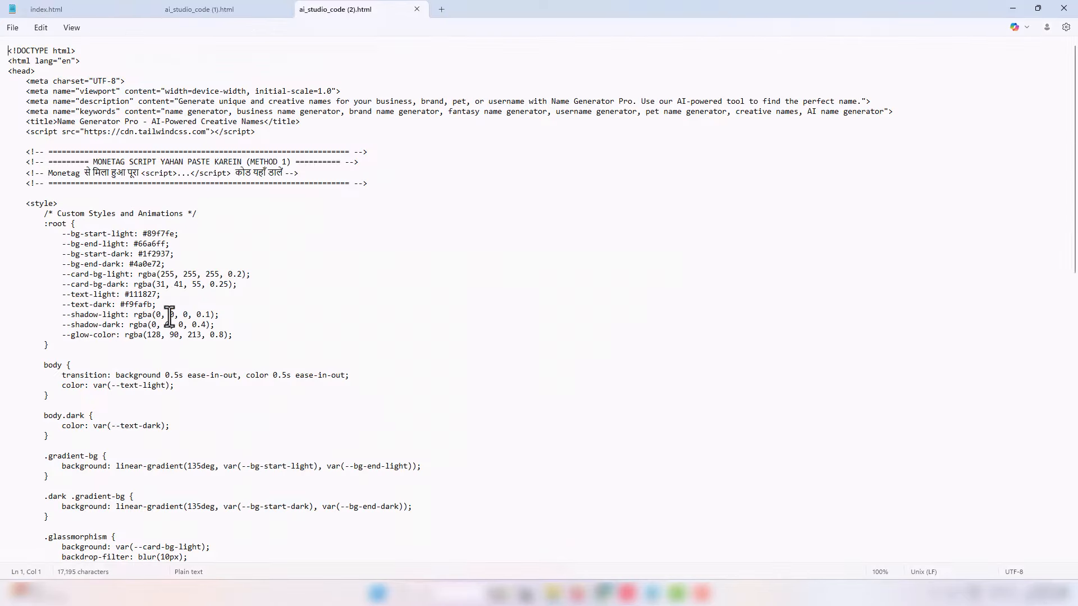
key("ctrl+a")
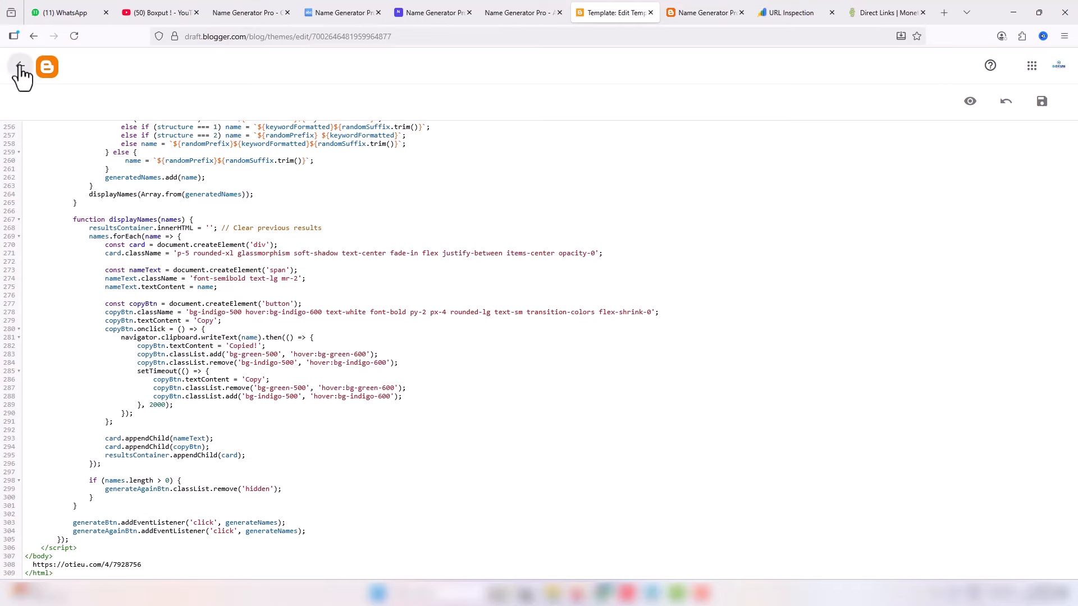
Discard the unsaved Blogger theme edit, reopen the theme's HTML, replace all of it with the copied code and save.
left_click(20, 67)
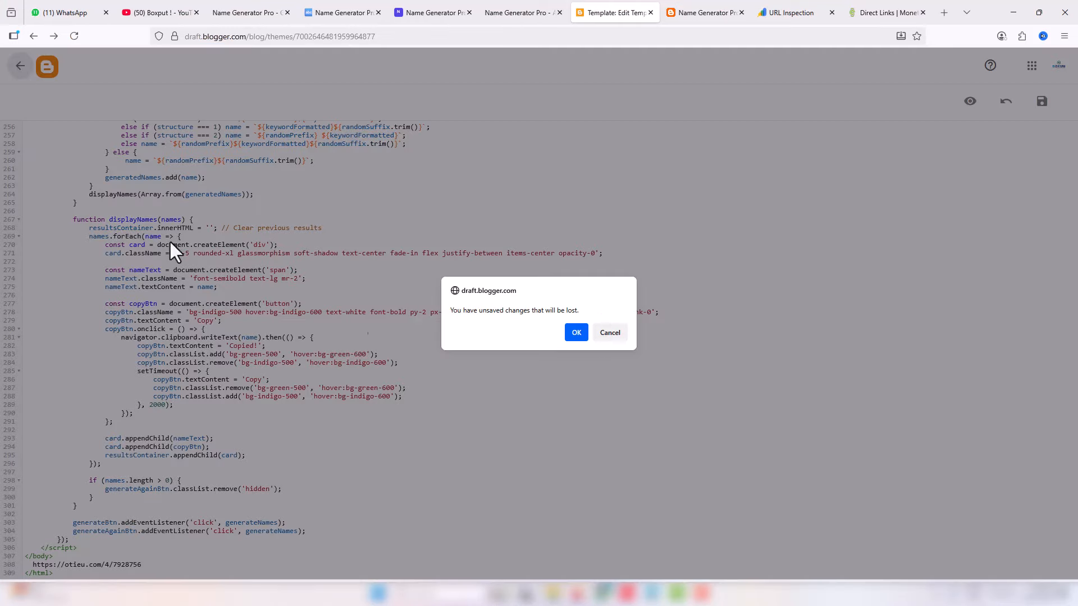
left_click(576, 332)
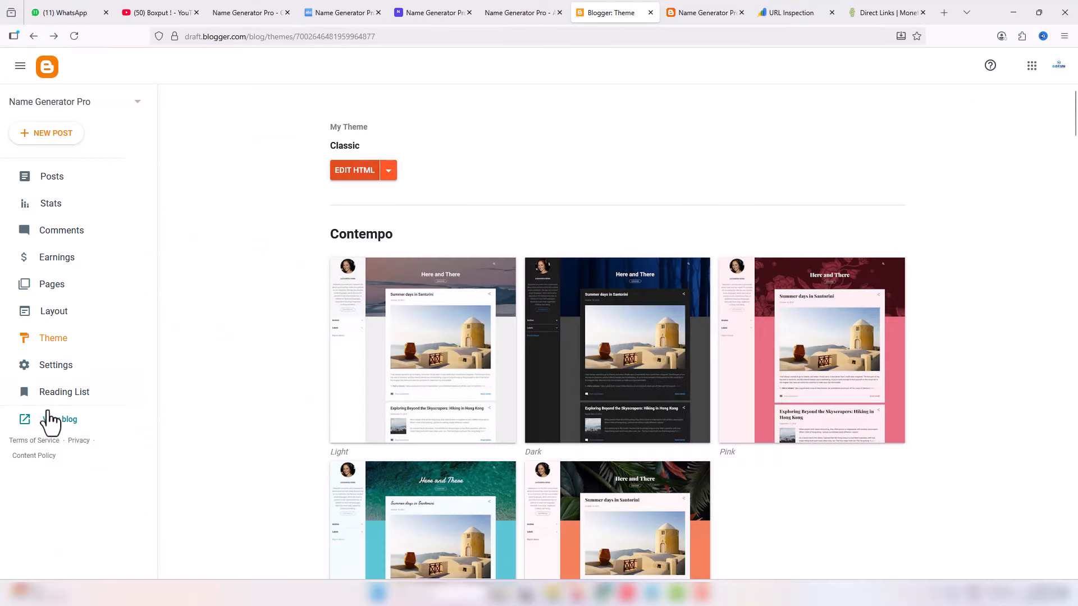
left_click(356, 171)
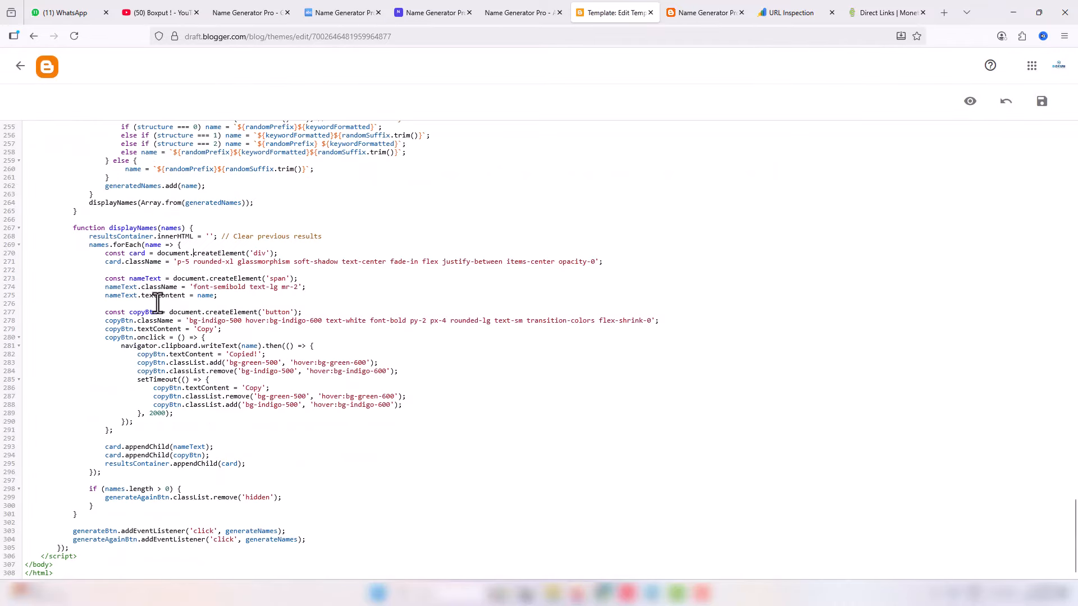
key("ctrl+a")
key("BackSpace")
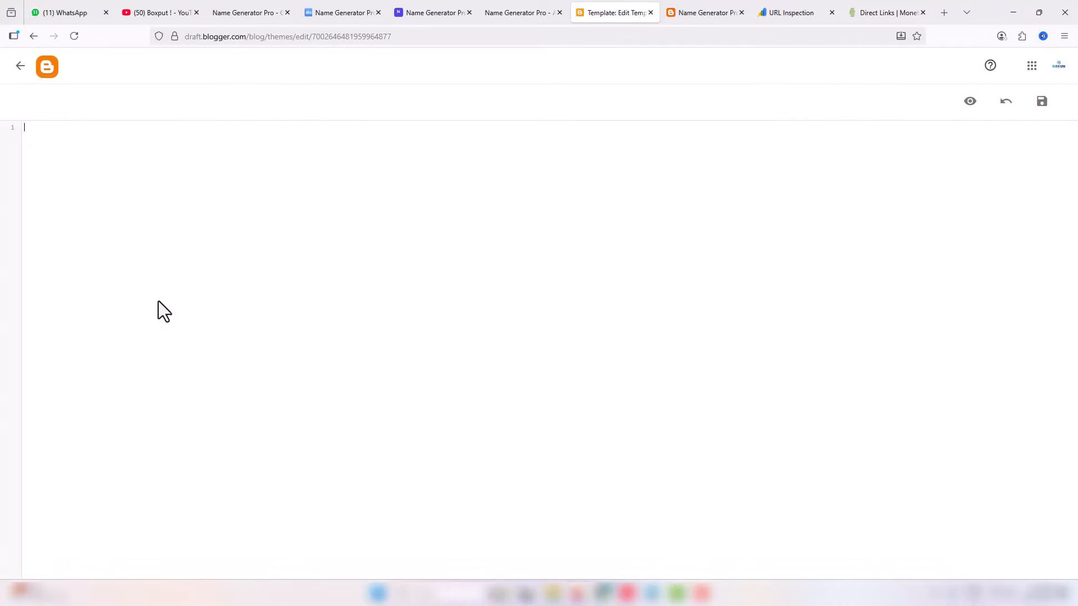
key("ctrl+v")
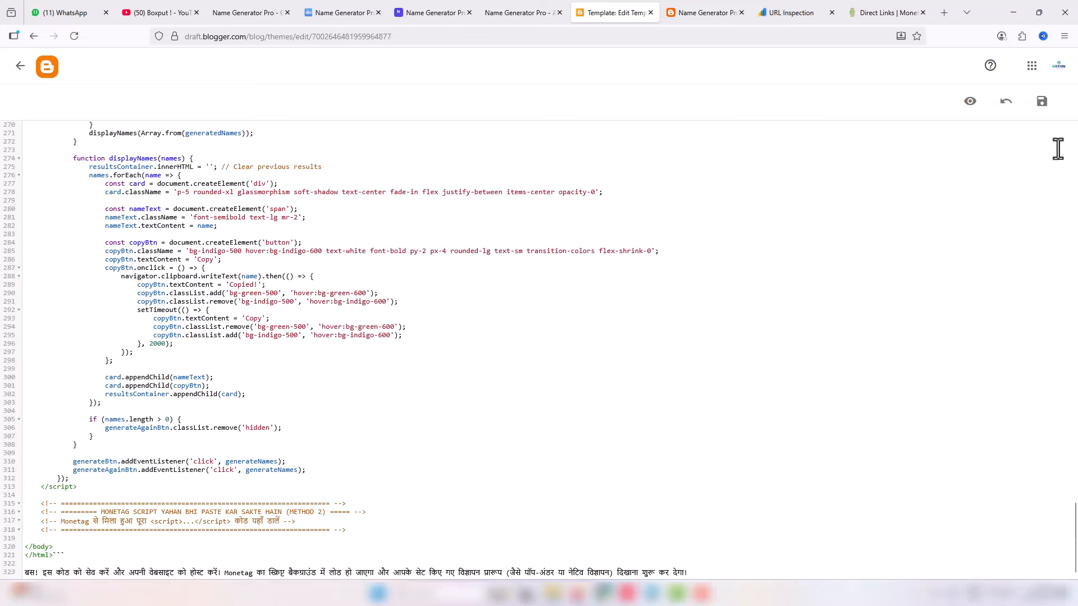
left_click(1042, 103)
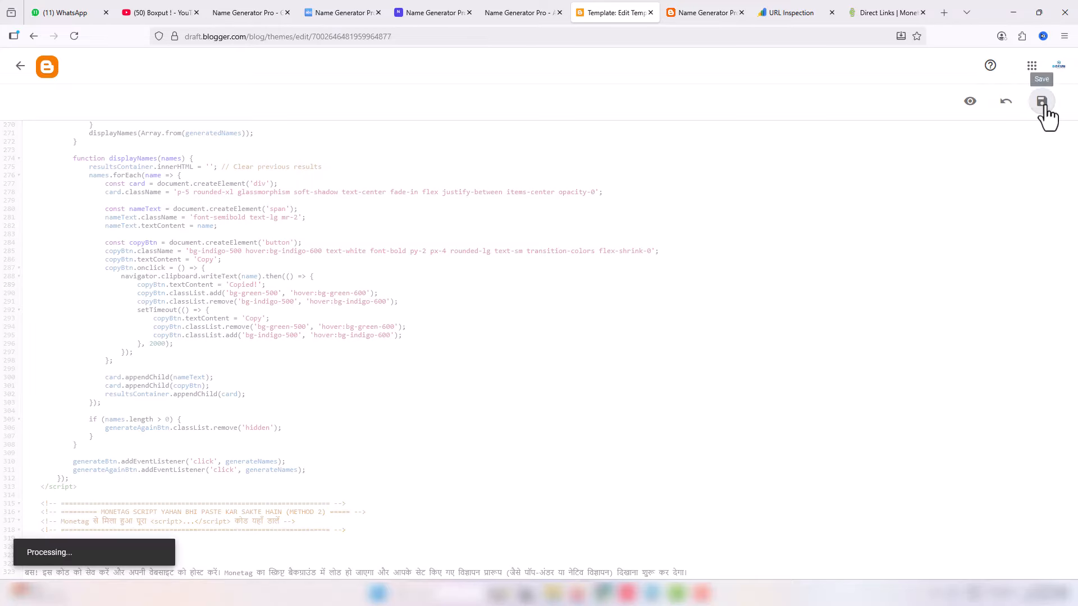
Open the live blog and test its dark mode switch, Fantasy name generation and the first result's copy function.
left_click(19, 67)
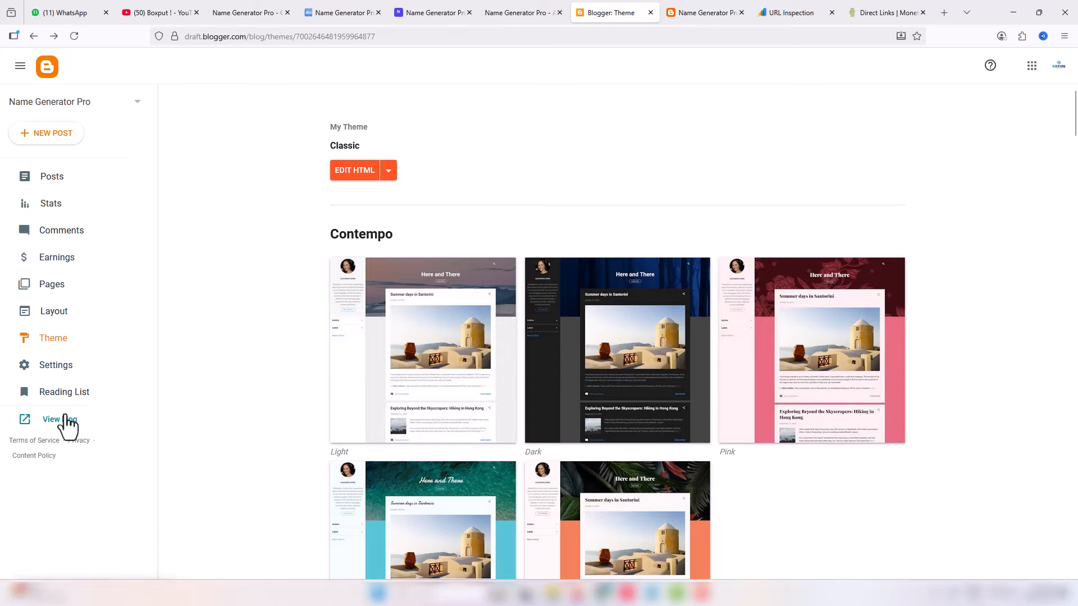
left_click(64, 420)
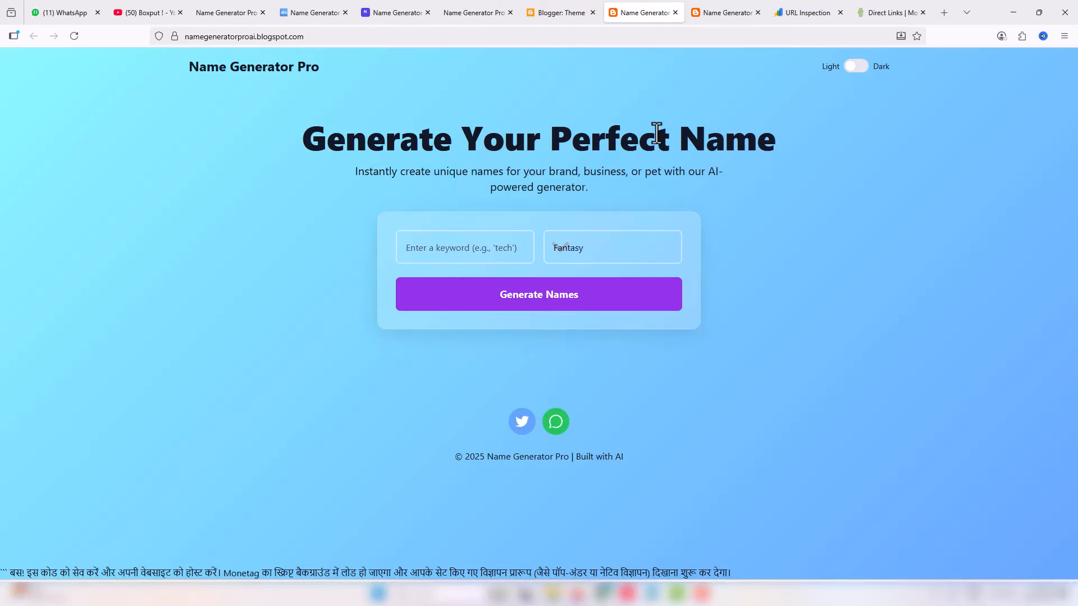
left_click(855, 67)
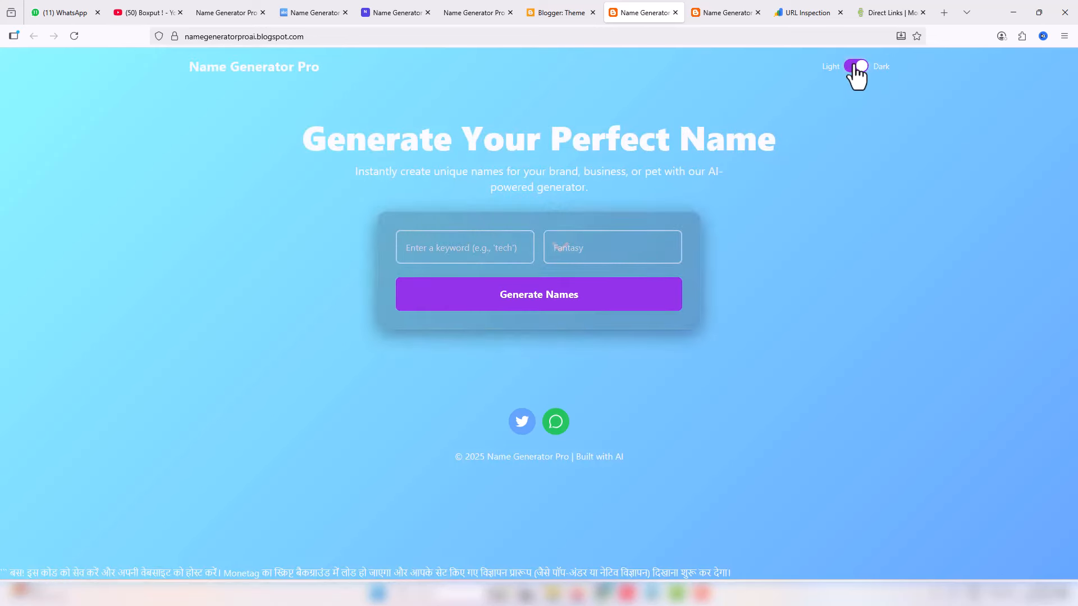
left_click(855, 69)
left_click(528, 297)
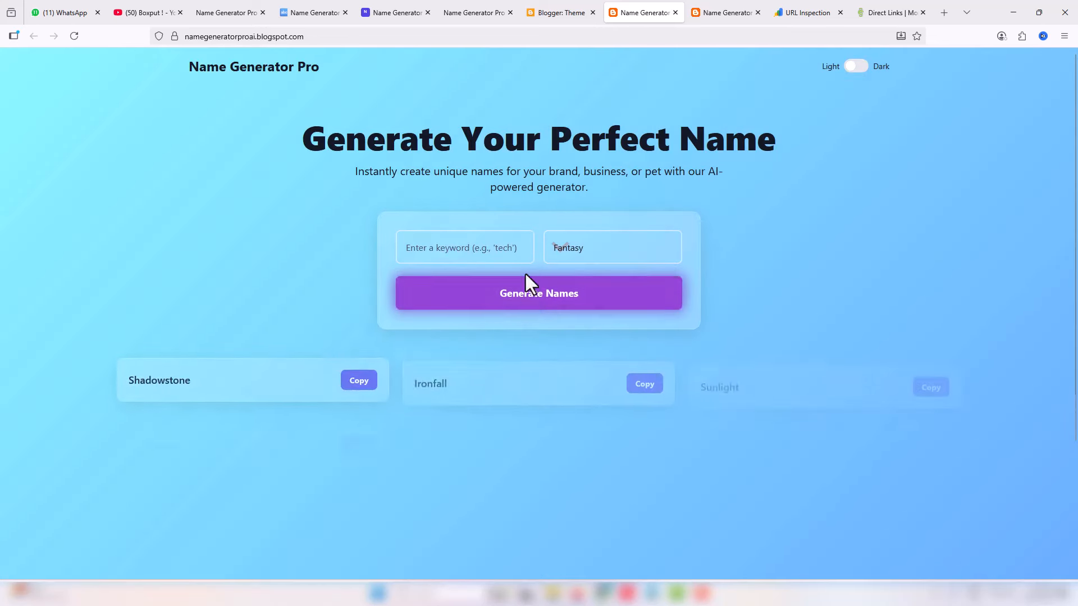
left_click(360, 379)
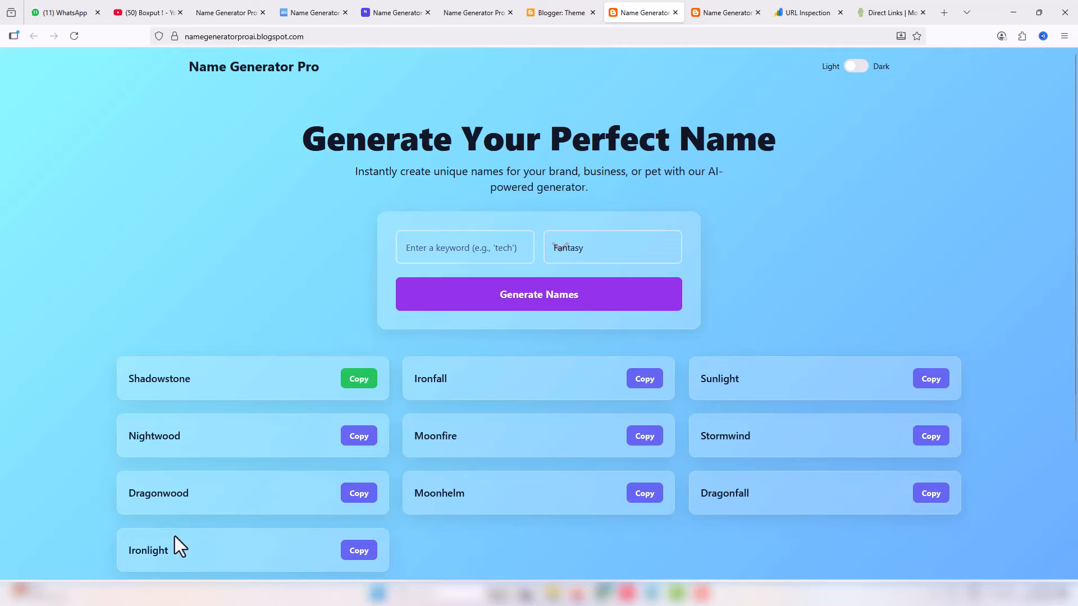
Look through the live blog's generated names, reload the page and examine the stray Hindi text below the footer.
scroll(174, 542, "down", 3)
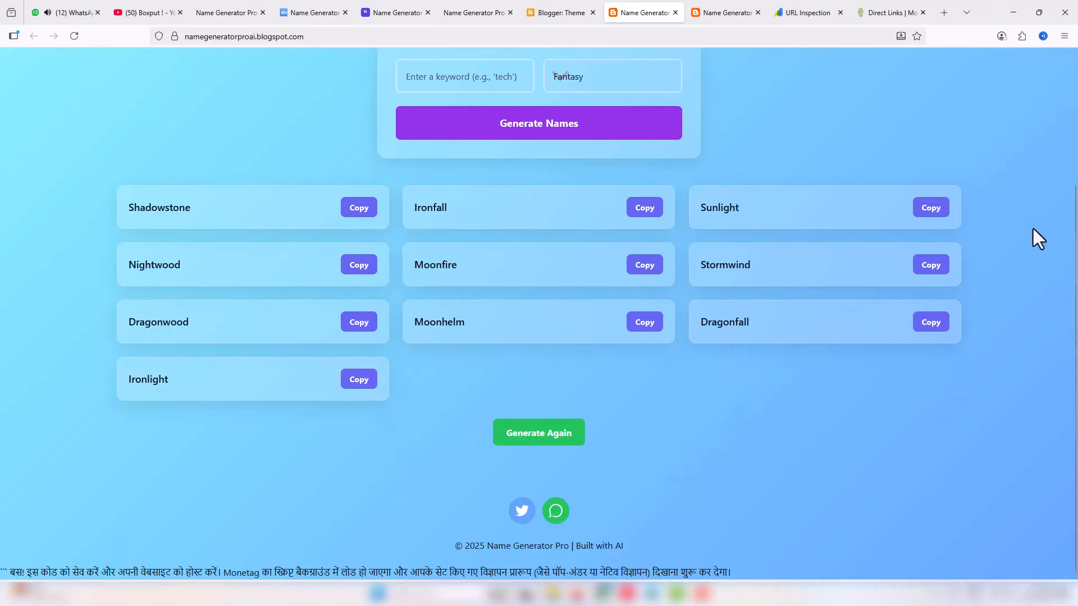
scroll(1039, 235, "up", 3)
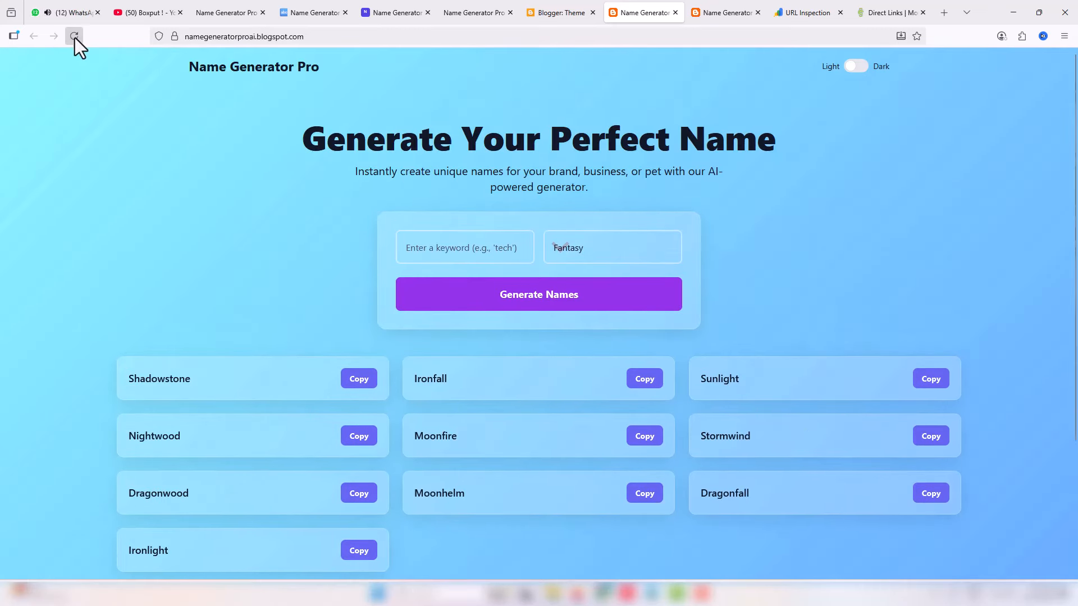
left_click(74, 37)
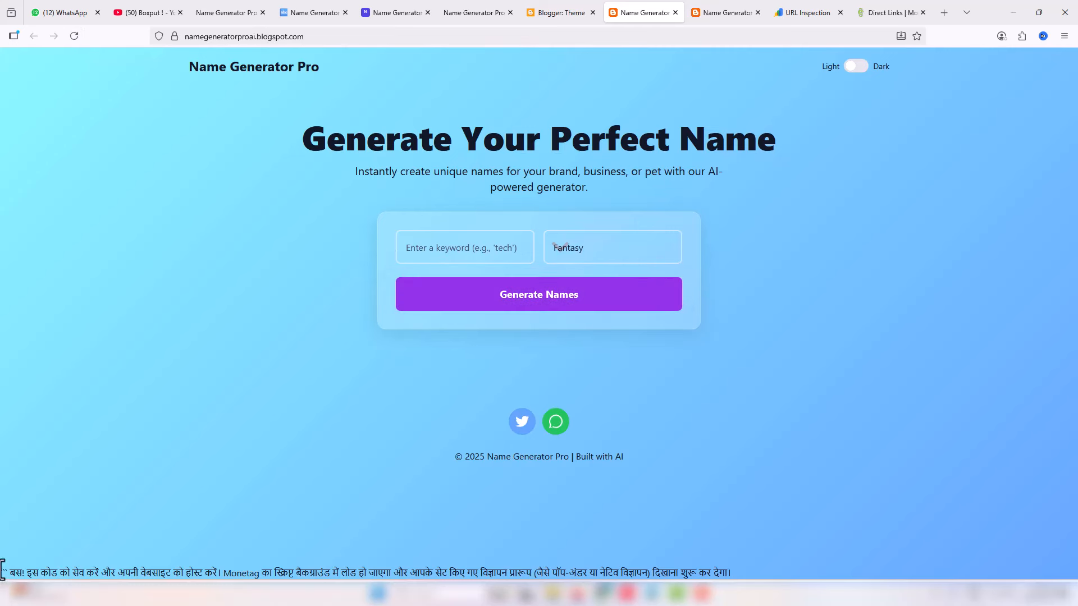
left_click_drag(39, 573, 879, 574)
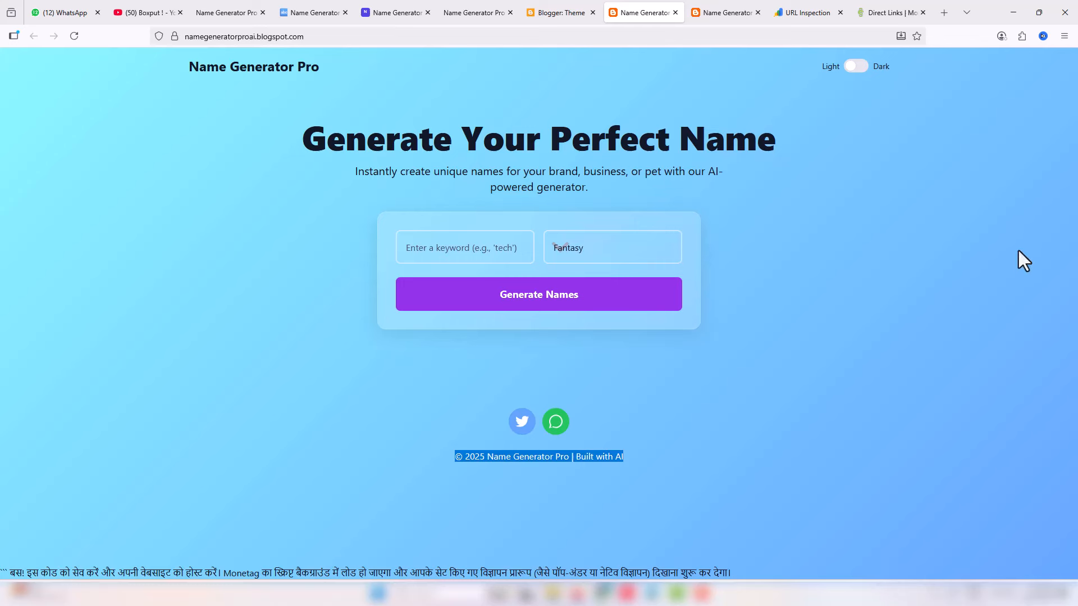
left_click_drag(231, 573, 864, 560)
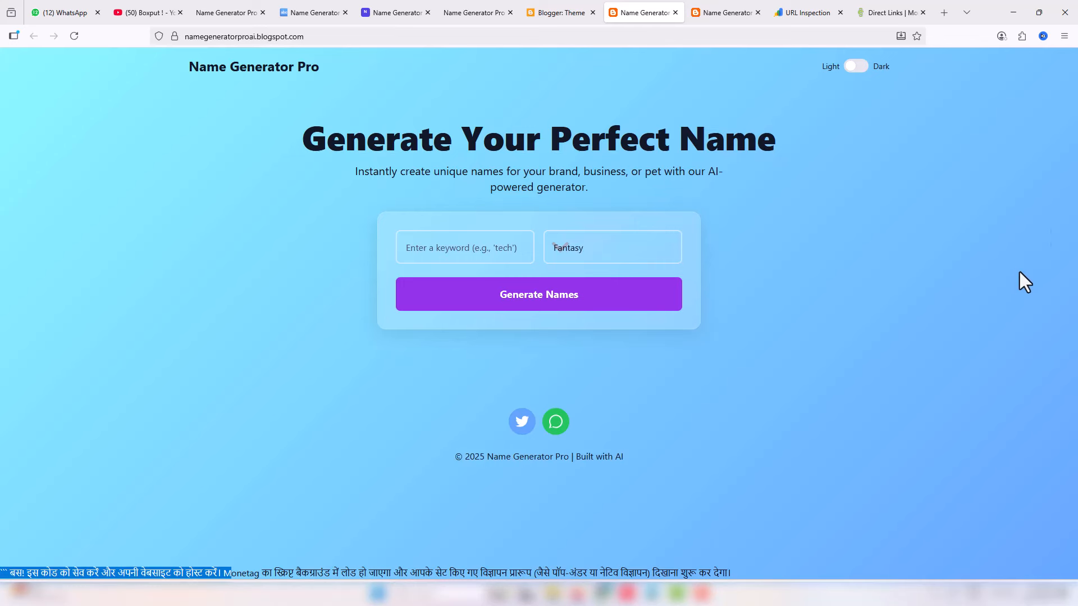
left_click(75, 36)
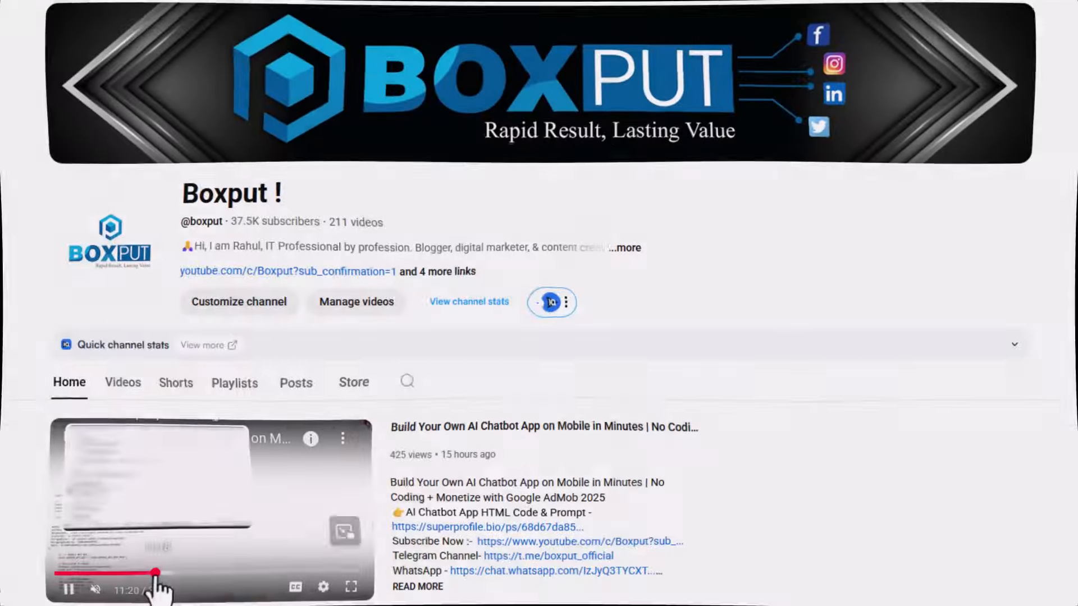
On the Boxput YouTube channel, skip the featured video to its end and look through the home page's video sections.
left_click_drag(155, 575, 411, 572)
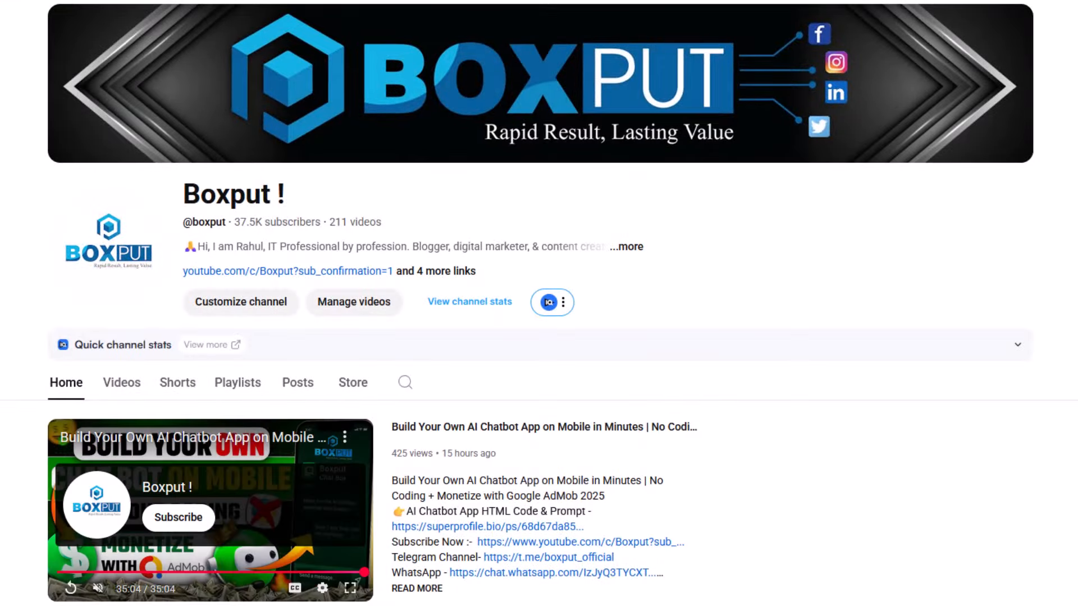
scroll(539, 303, "down", 5)
scroll(539, 303, "up", 5)
scroll(539, 303, "down", 10)
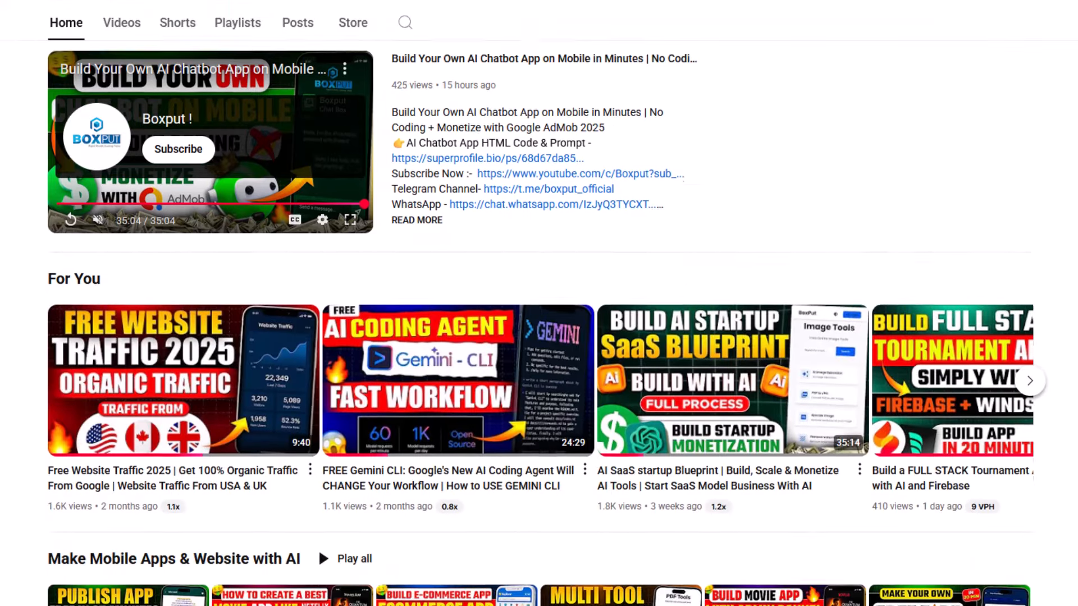
scroll(539, 303, "down", 12)
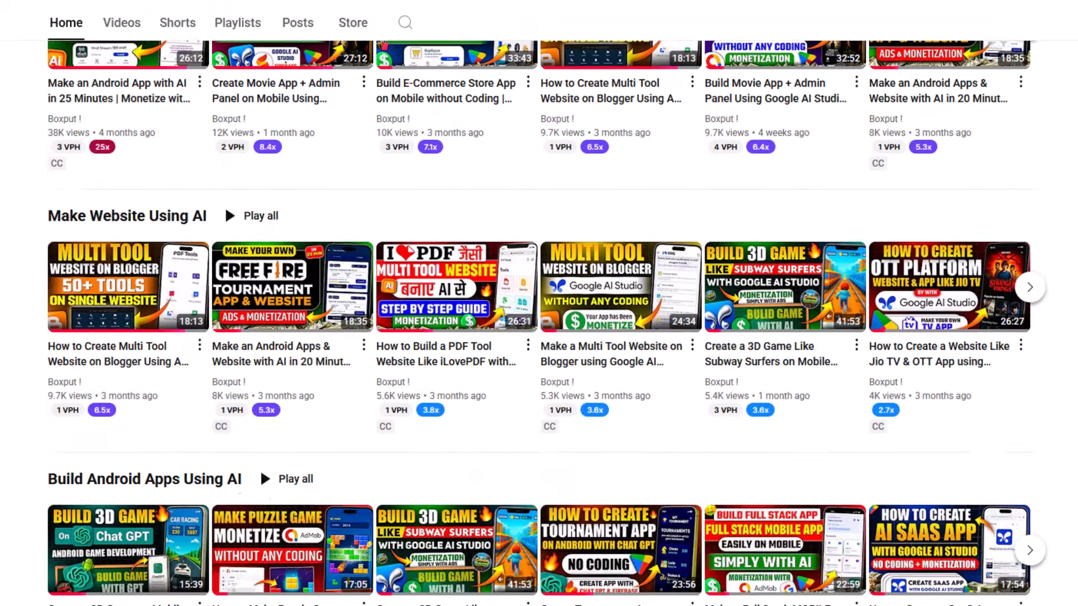
scroll(539, 303, "down", 13)
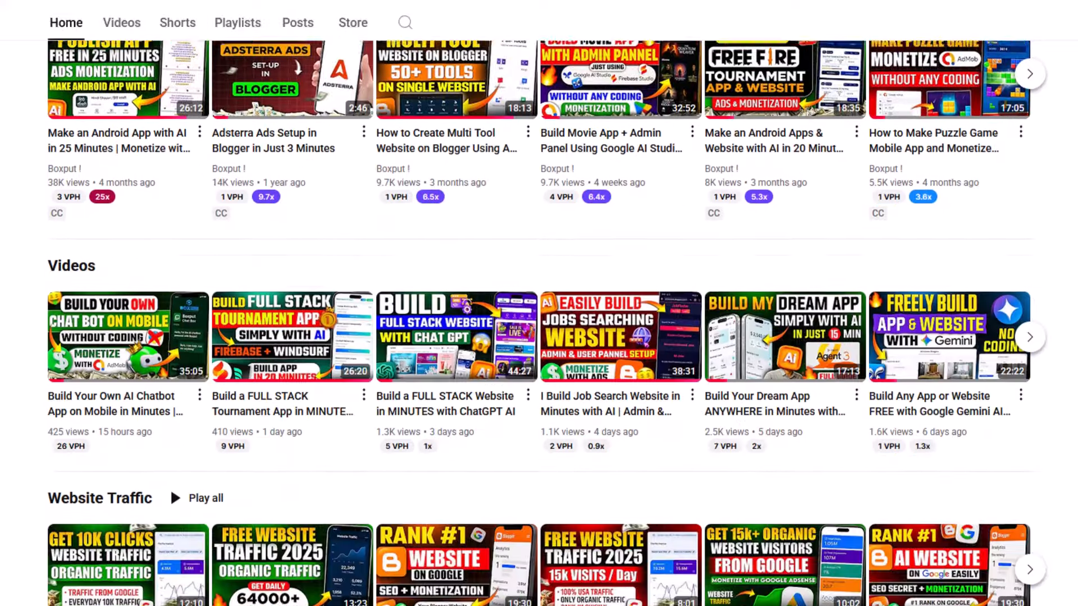
scroll(539, 303, "down", 16)
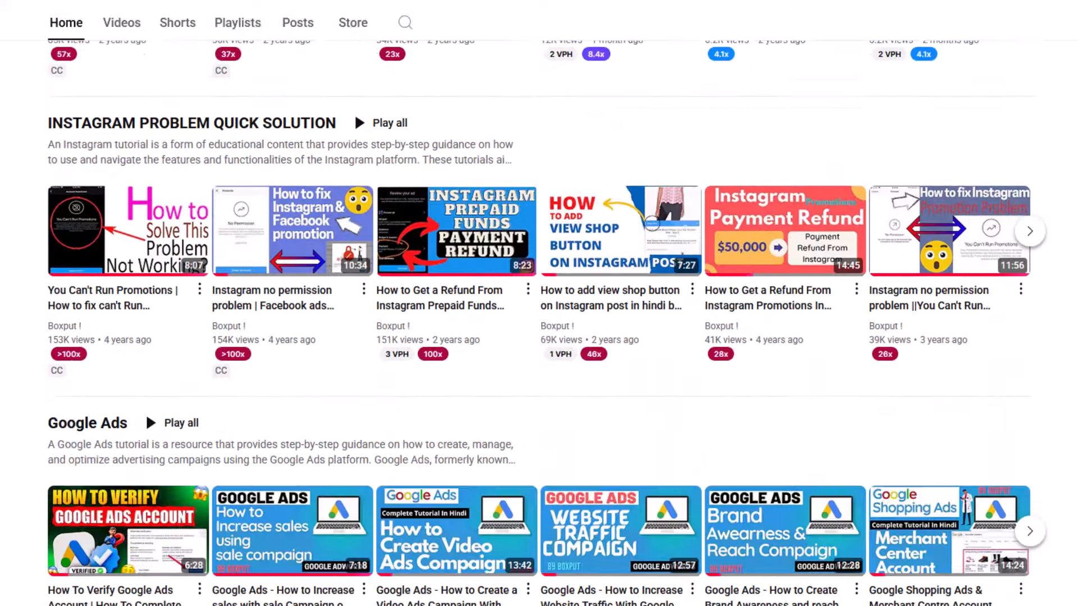
scroll(539, 303, "down", 4)
scroll(539, 303, "up", 20)
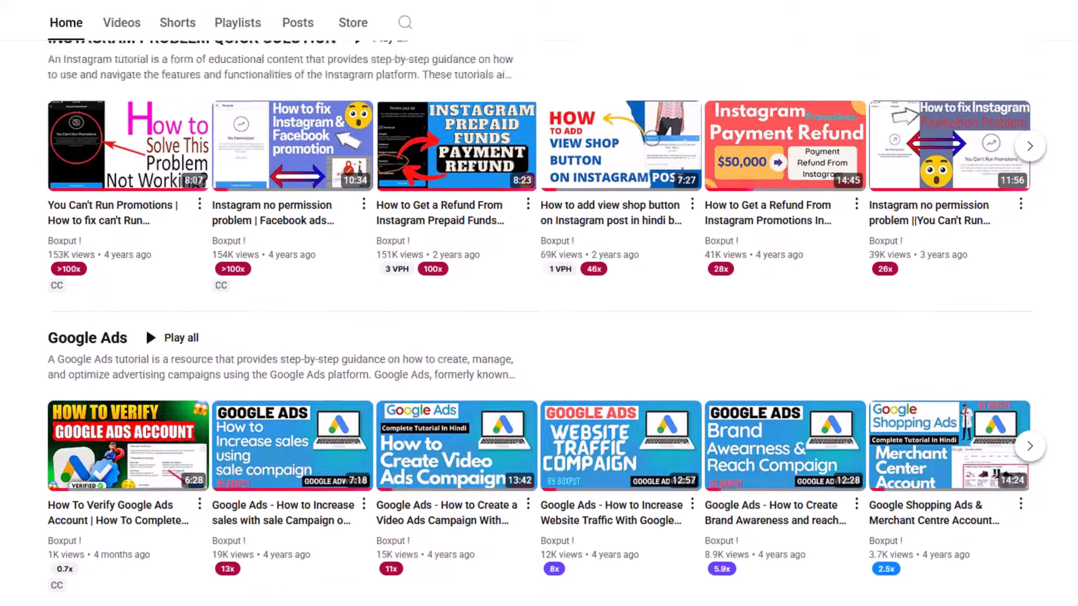
scroll(539, 303, "up", 20)
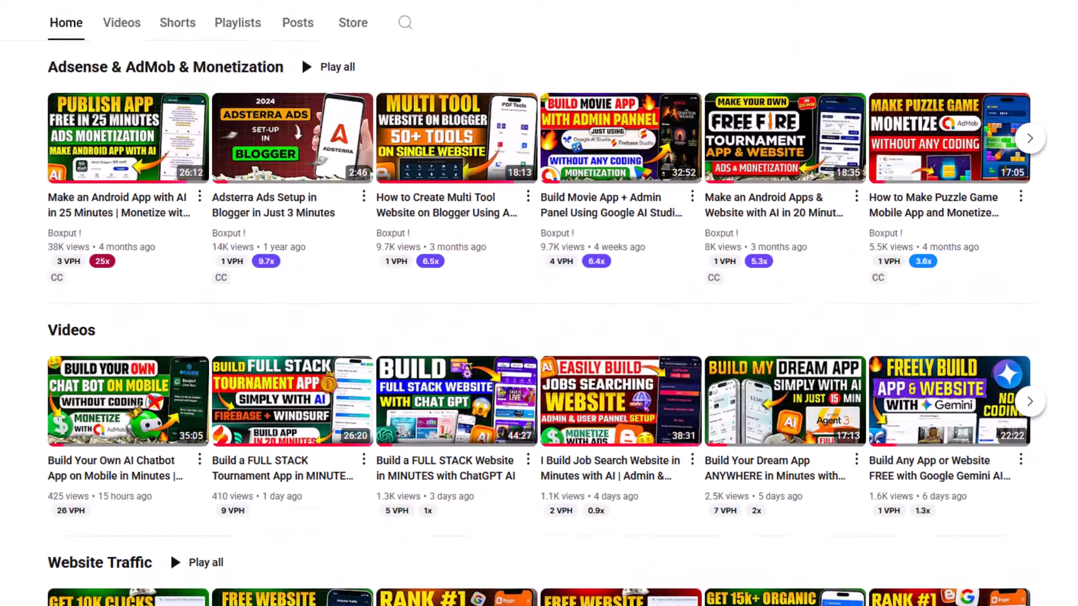
scroll(539, 303, "up", 9)
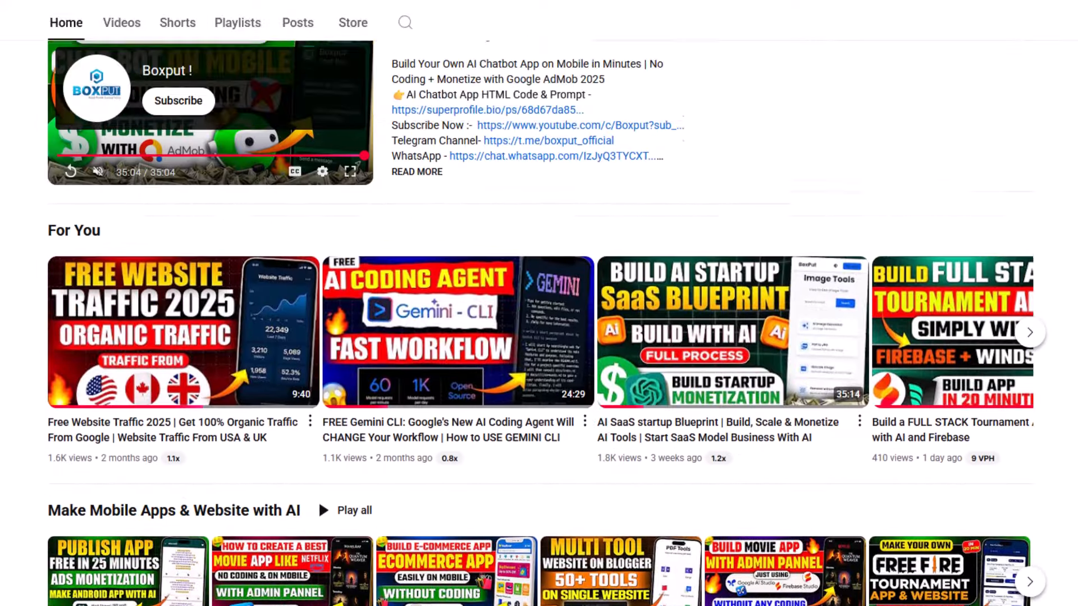